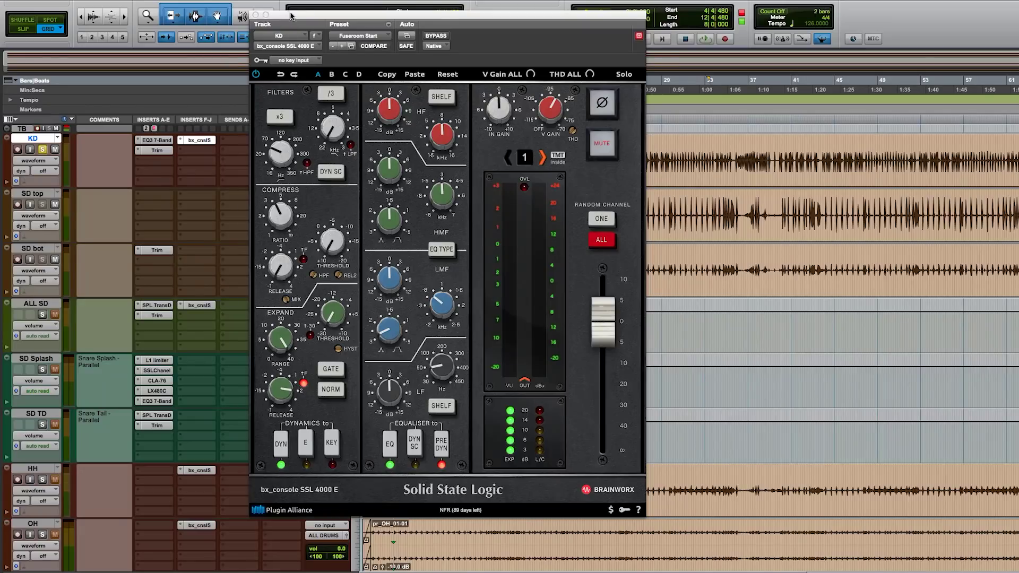
# Play the soloed kick and shape its console EQ by cutting the low-mid band and boosting the LF band.
pyautogui.moveTo(291, 16); pyautogui.dragTo(308, 19)
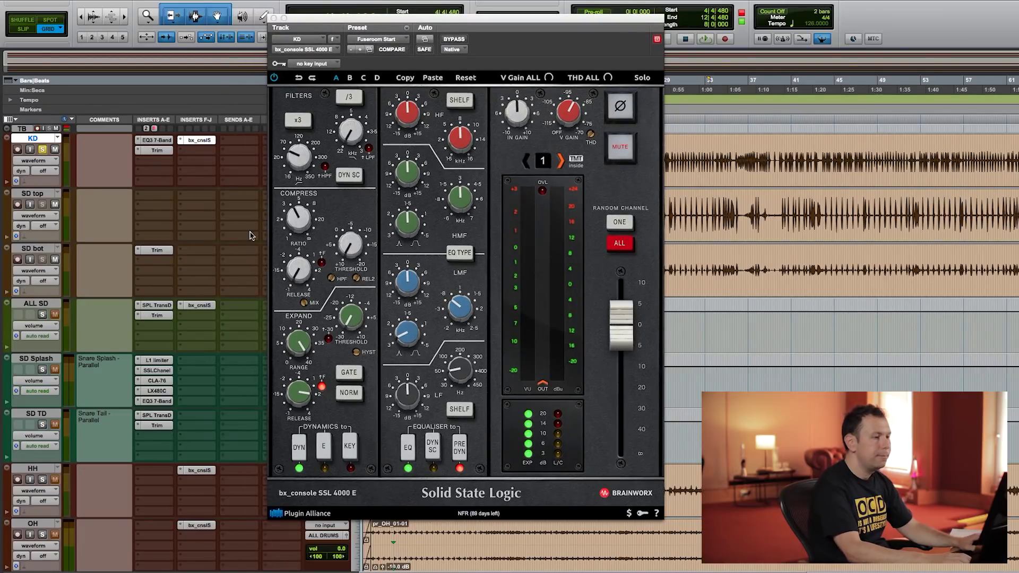
pyautogui.press('space')
pyautogui.moveTo(367, 19)
pyautogui.mouseDown()
pyautogui.moveTo(190, 32)
pyautogui.moveTo(344, 32)
pyautogui.moveTo(280, 33)
pyautogui.moveTo(352, 18)
pyautogui.mouseUp()
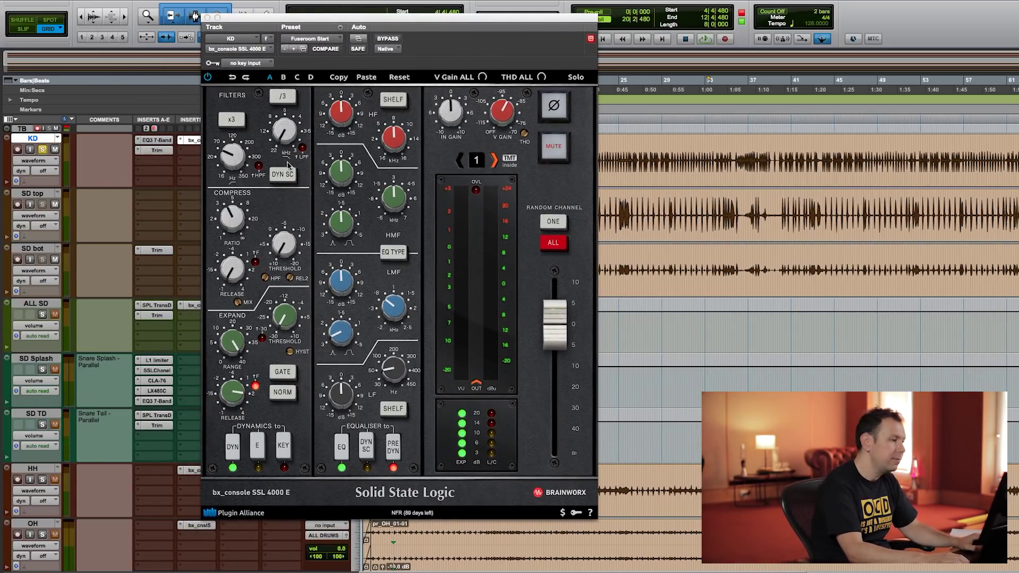
pyautogui.moveTo(336, 280); pyautogui.dragTo(337, 290)
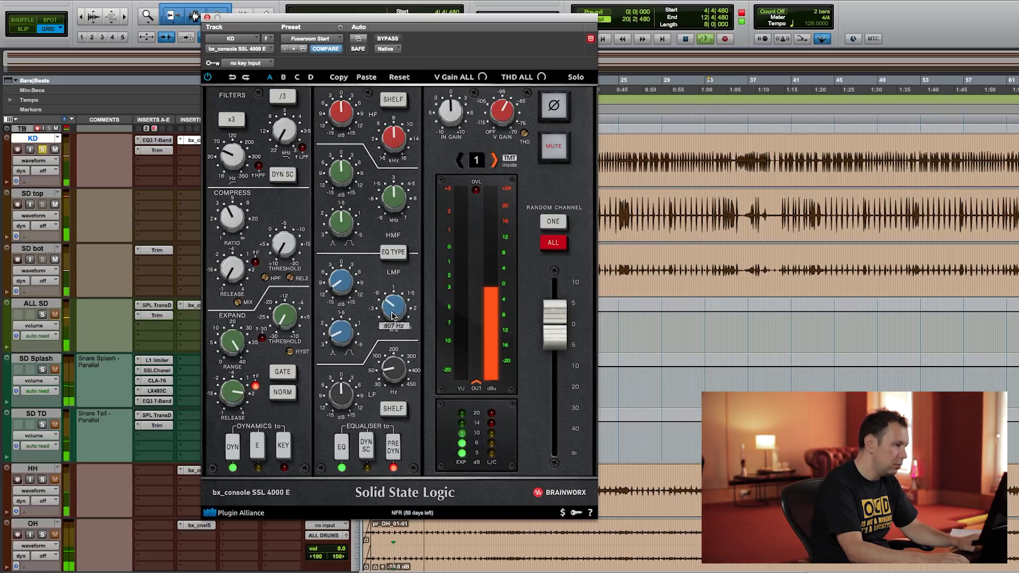
pyautogui.moveTo(342, 394); pyautogui.dragTo(344, 381)
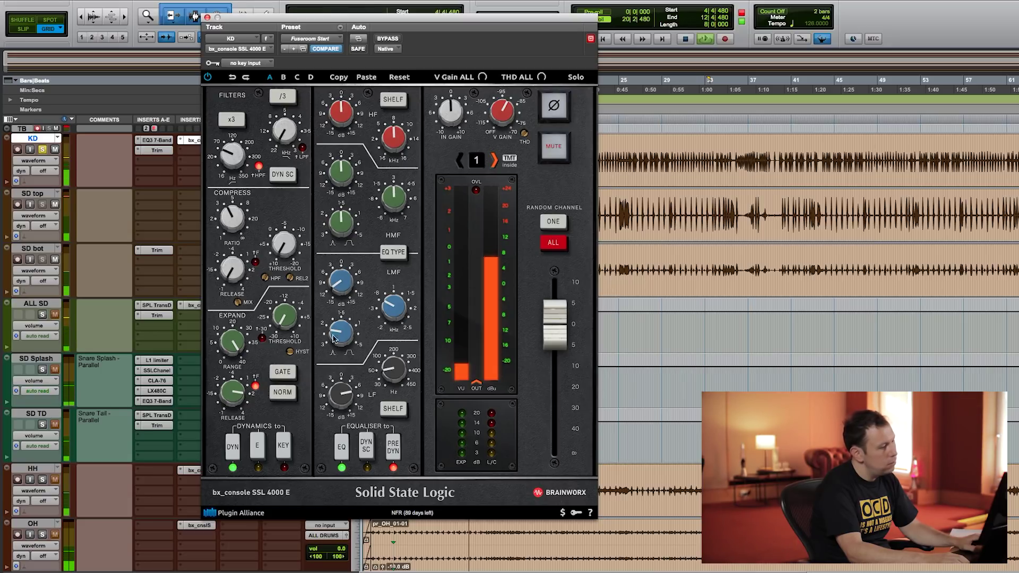
pyautogui.moveTo(349, 399); pyautogui.dragTo(333, 419)
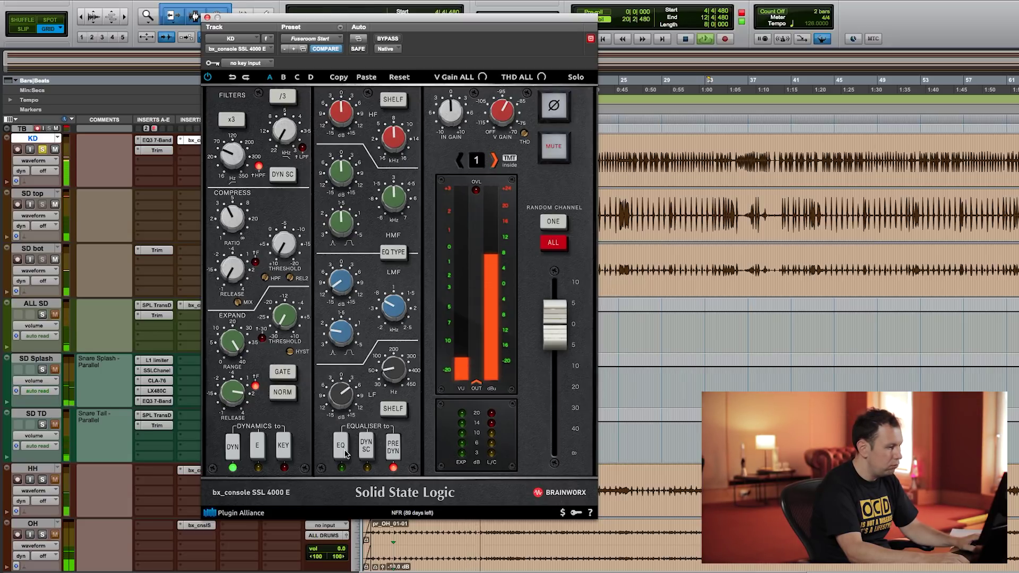
# Compress the kick, raise its input gain and pull the output fader down to -4.7 dB, comparing the result against bypass.
pyautogui.moveTo(287, 254); pyautogui.dragTo(289, 241)
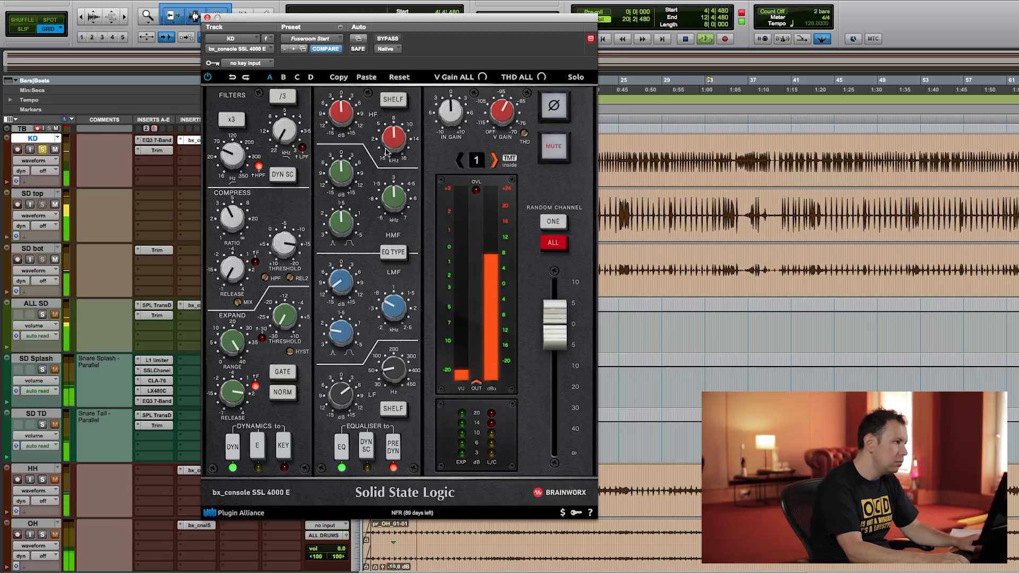
pyautogui.moveTo(450, 114); pyautogui.dragTo(452, 108)
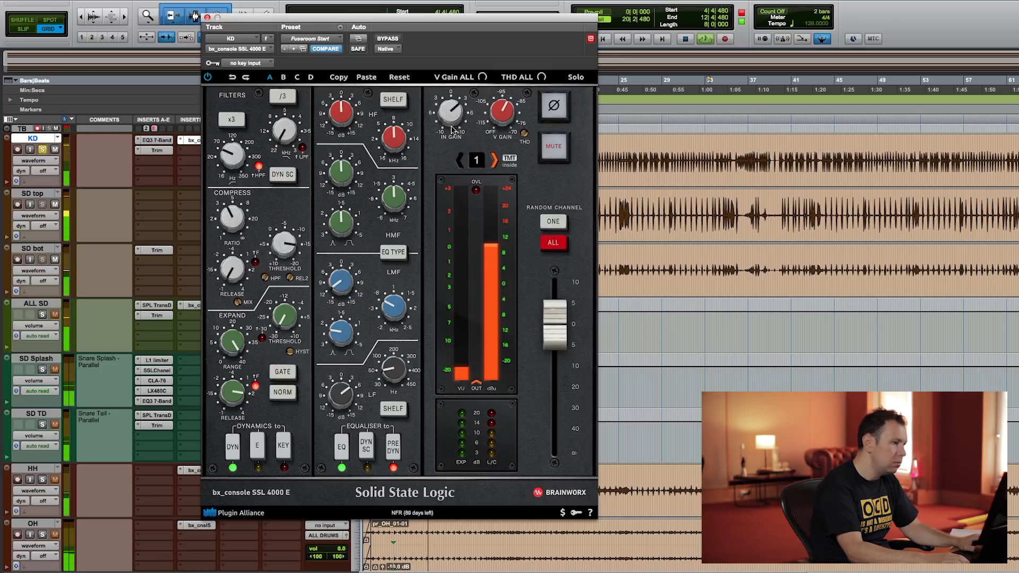
pyautogui.moveTo(560, 326)
pyautogui.moveTo(559, 326); pyautogui.dragTo(560, 340)
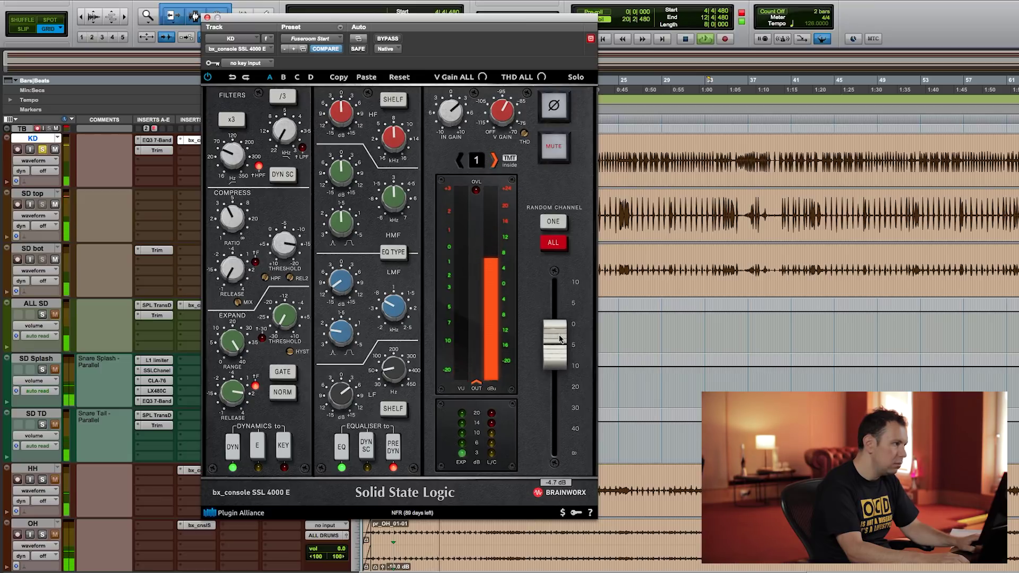
pyautogui.click(388, 39)
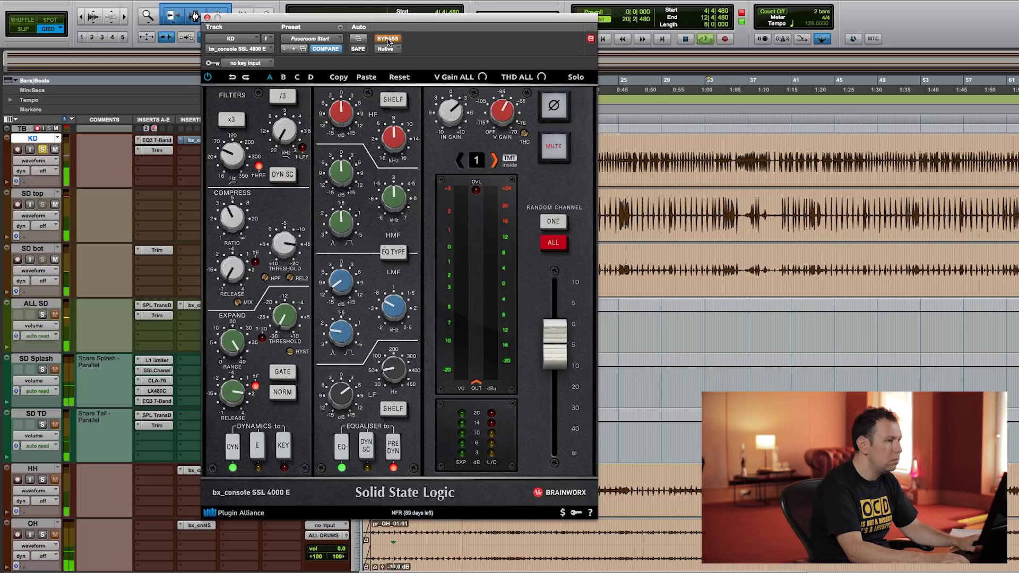
pyautogui.click(388, 39)
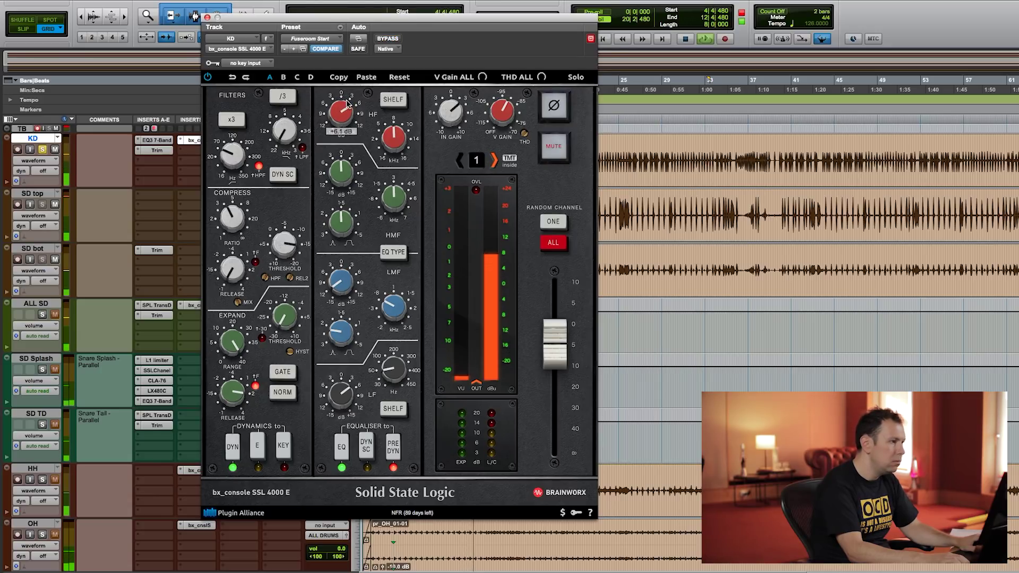
# Boost the kick's high and high-mid EQ bands, adjusting the high-mid Q and frequency, and close the plug-in.
pyautogui.moveTo(346, 164)
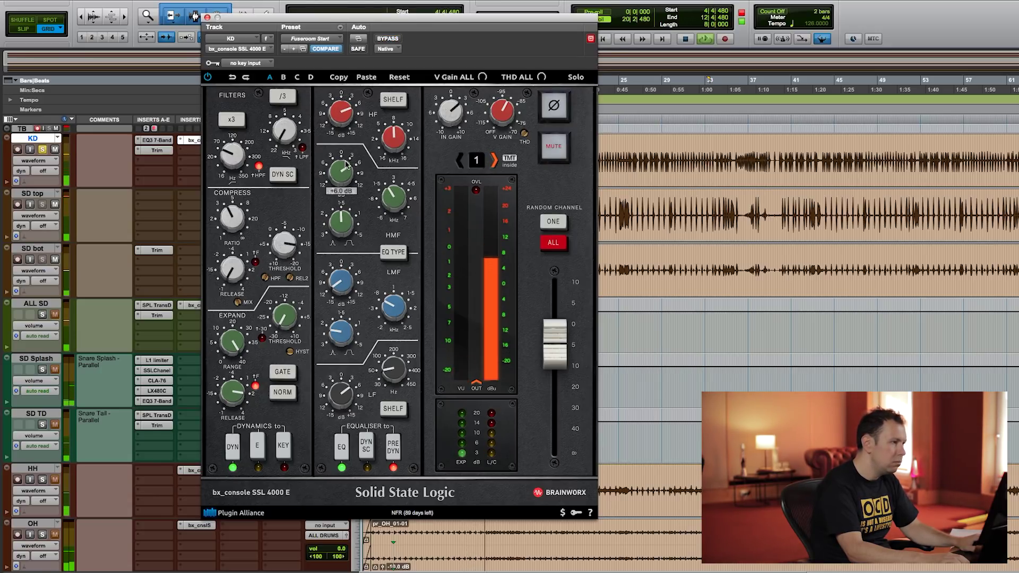
pyautogui.scroll(-2, 346, 173)
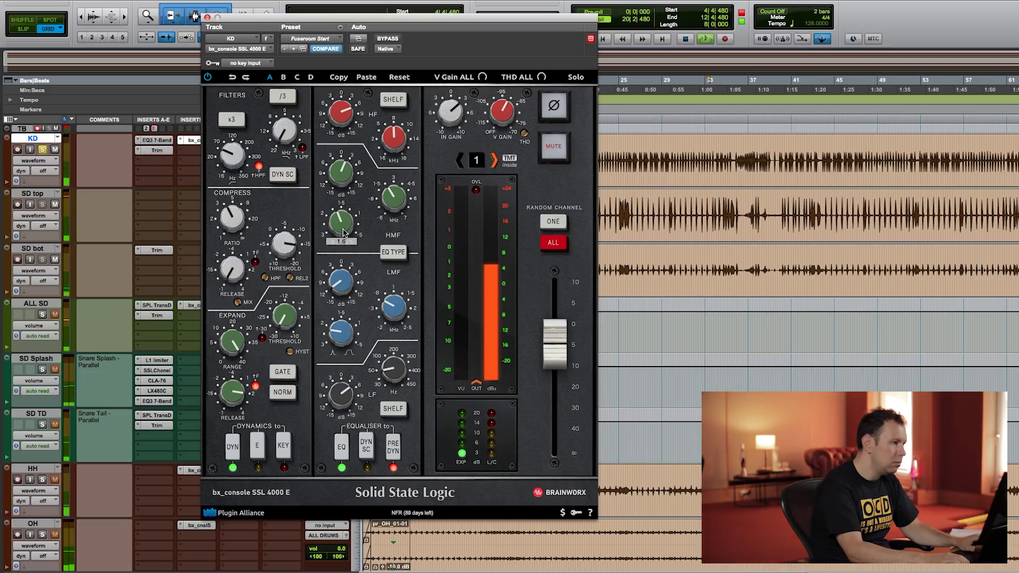
pyautogui.moveTo(389, 203)
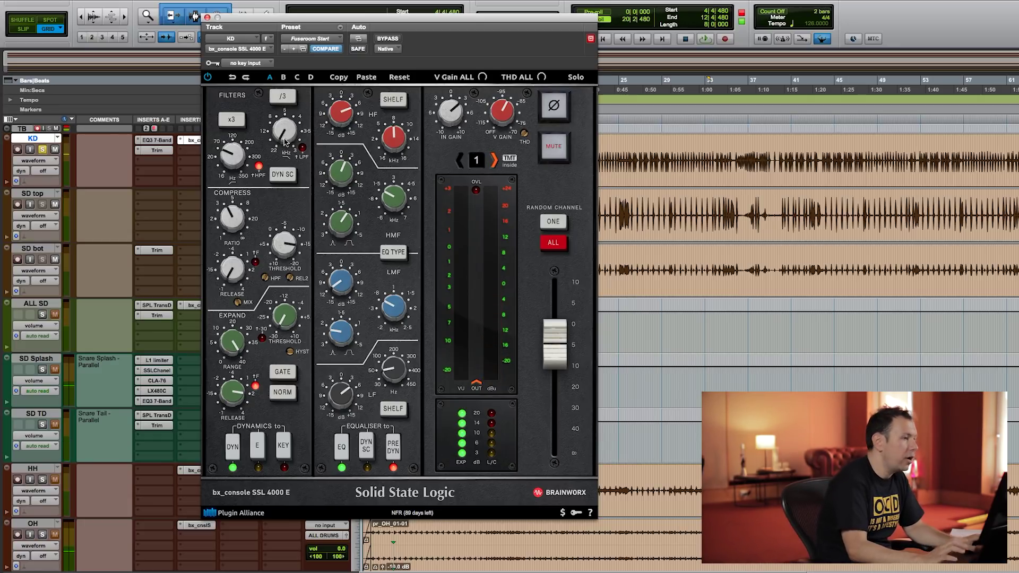
pyautogui.click(208, 18)
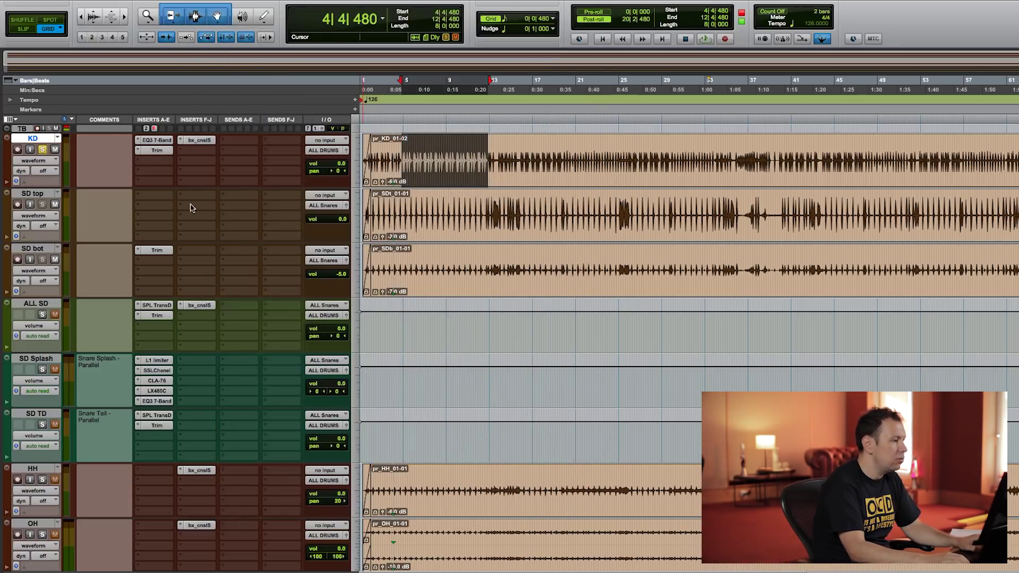
# On the ALL SD console plug-in, compress the soloed snare bus and boost its LF band with a bell curve.
pyautogui.click(198, 307)
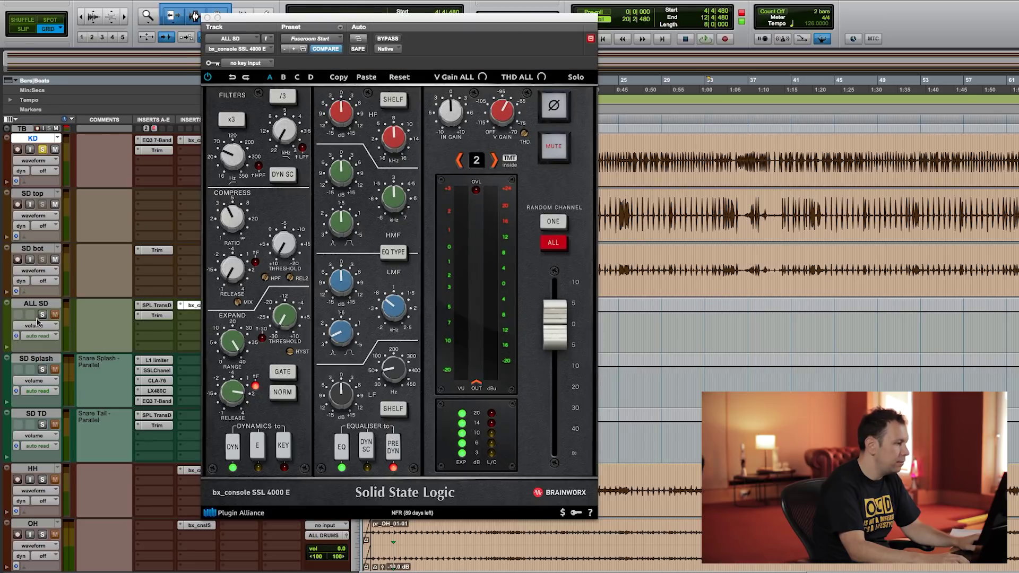
pyautogui.moveTo(319, 18); pyautogui.dragTo(422, 29)
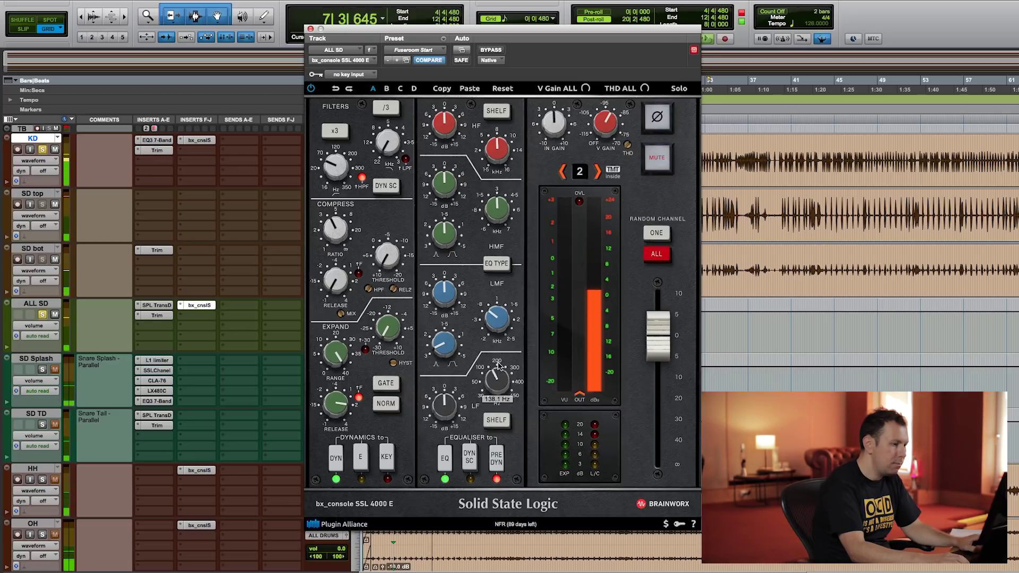
pyautogui.click(497, 420)
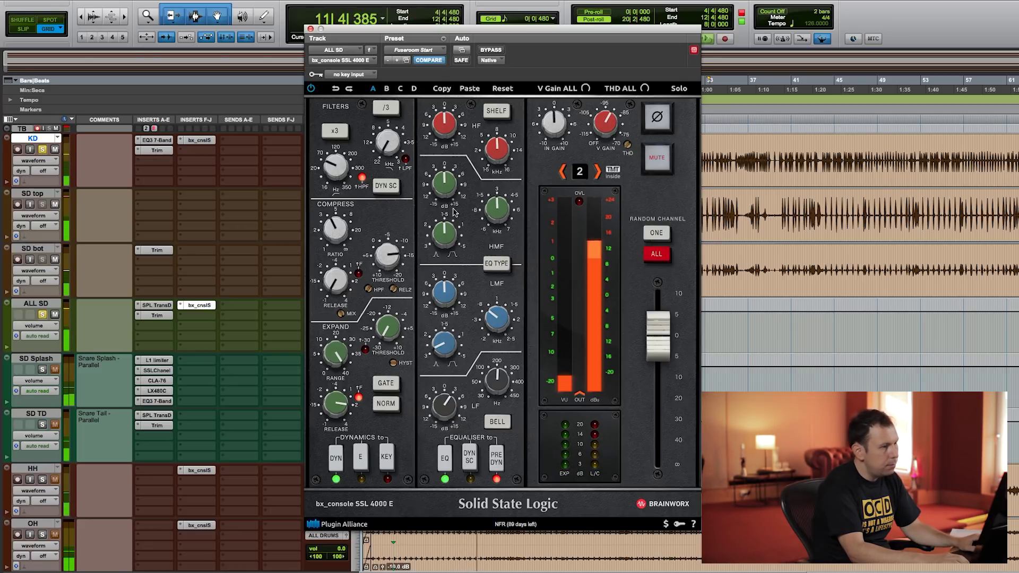
# Boost the low-mid, high-mid and high EQ bands on the ALL SD snare bus and close the plug-in.
pyautogui.moveTo(447, 293)
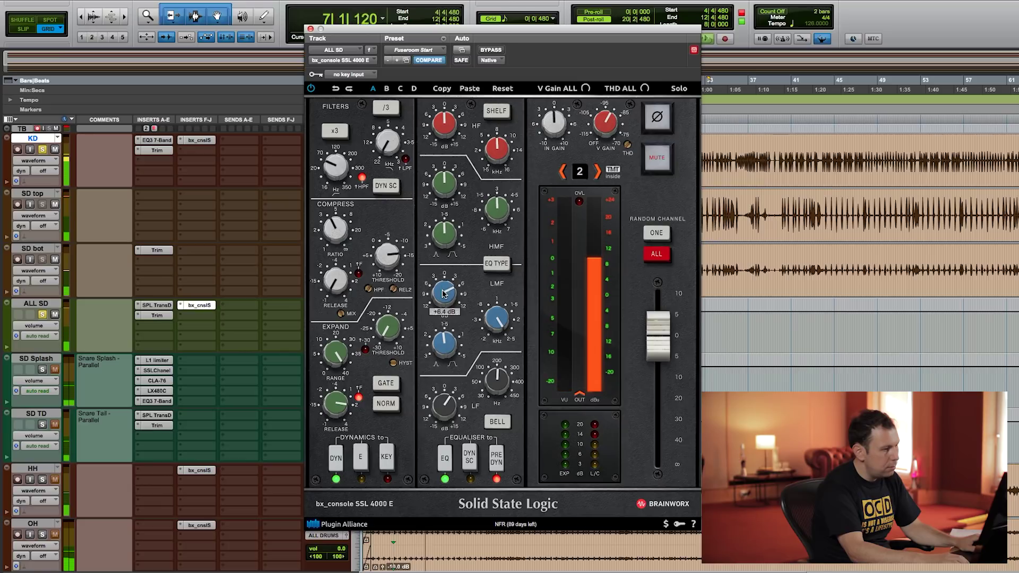
pyautogui.moveTo(445, 183)
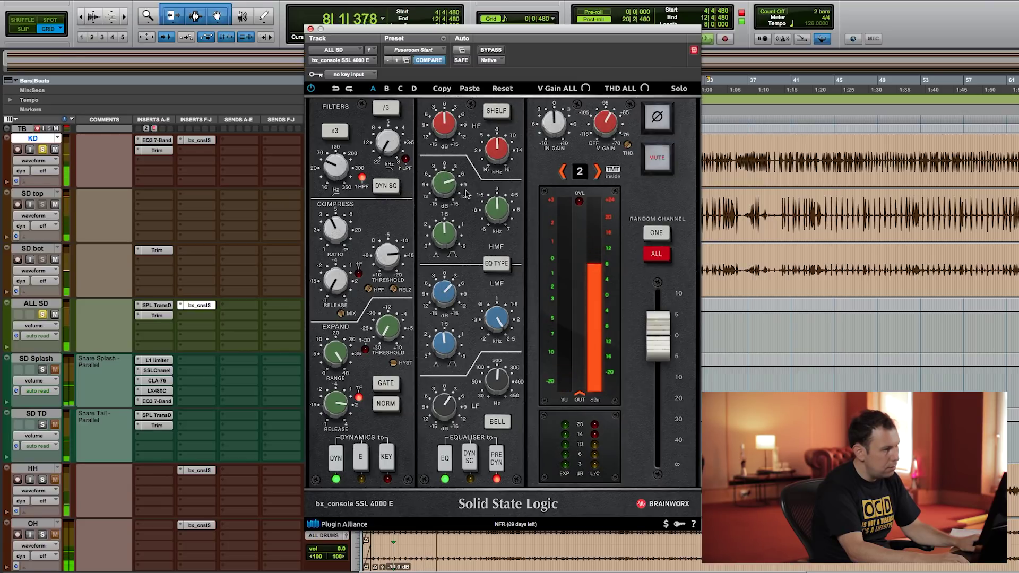
pyautogui.moveTo(489, 205)
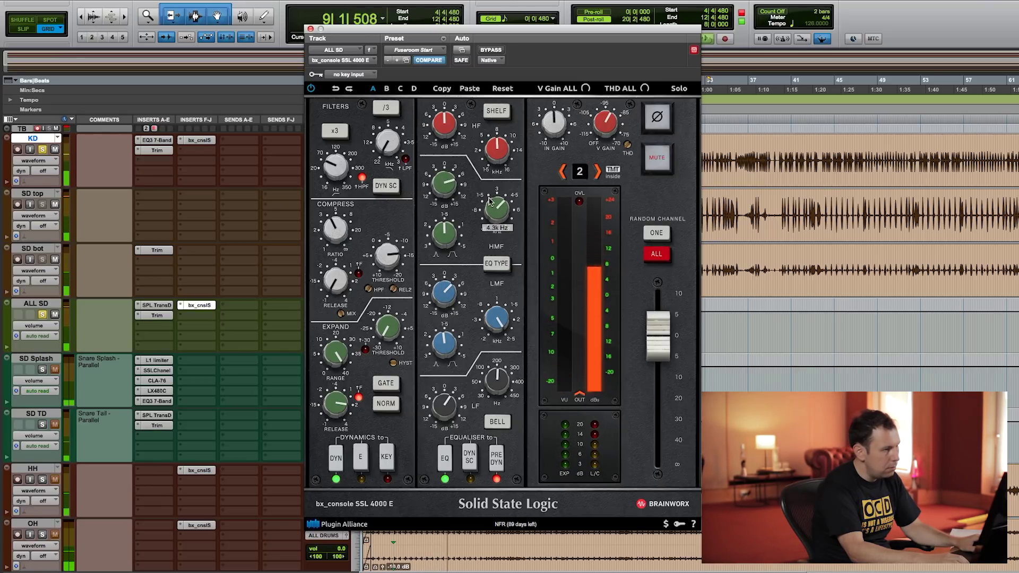
pyautogui.moveTo(443, 195); pyautogui.dragTo(443, 190)
pyautogui.moveTo(441, 122)
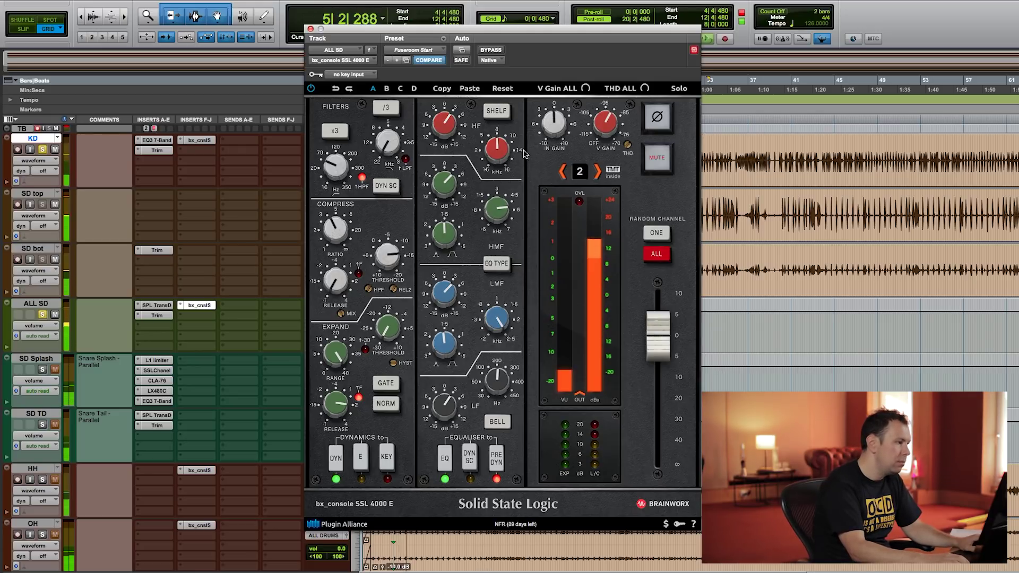
pyautogui.moveTo(656, 323); pyautogui.dragTo(663, 335)
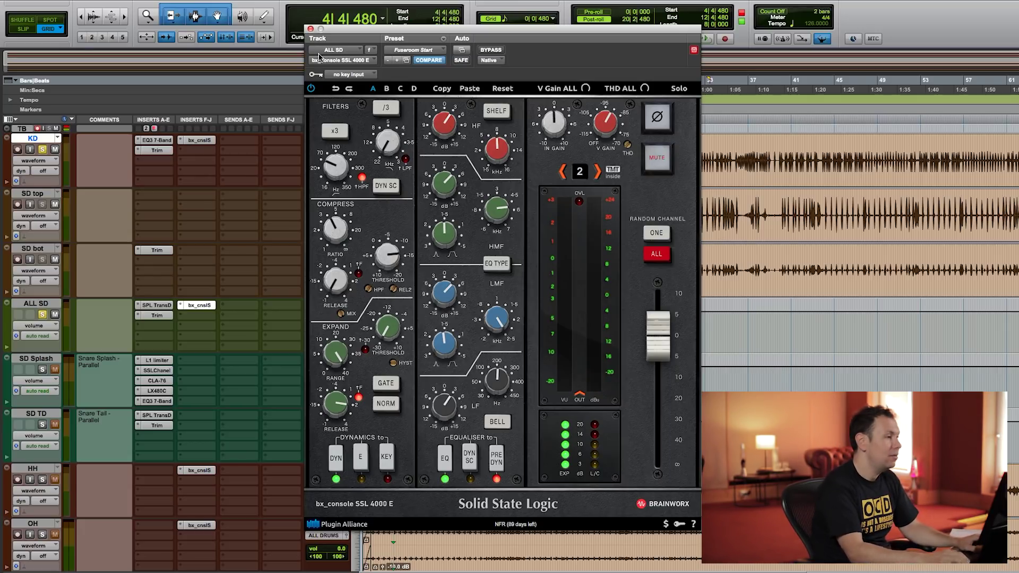
pyautogui.click(311, 29)
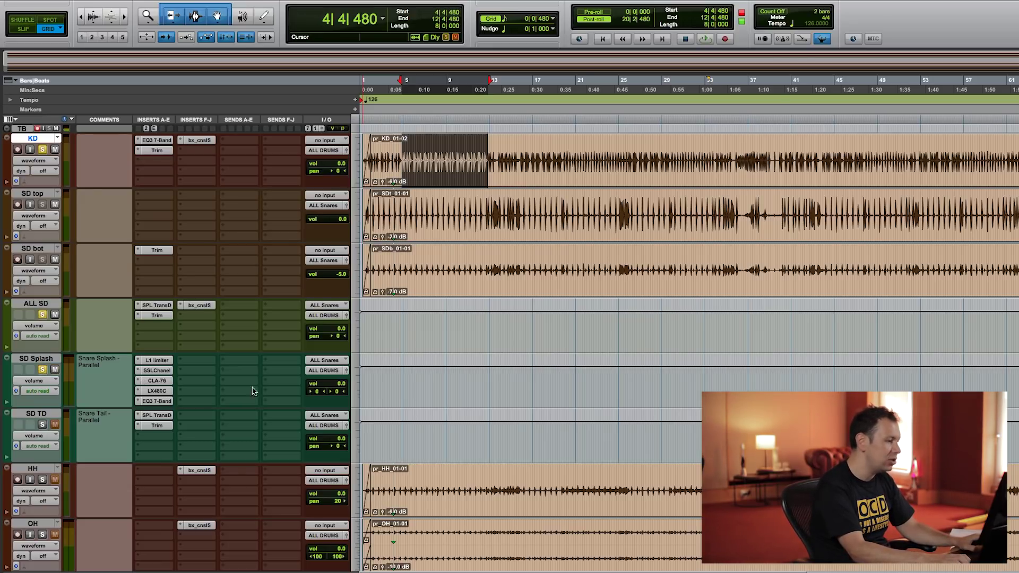
# Audition the SD Splash parallel track with its output controls open, muting and unmuting it during playback.
pyautogui.click(345, 371)
pyautogui.press('space')
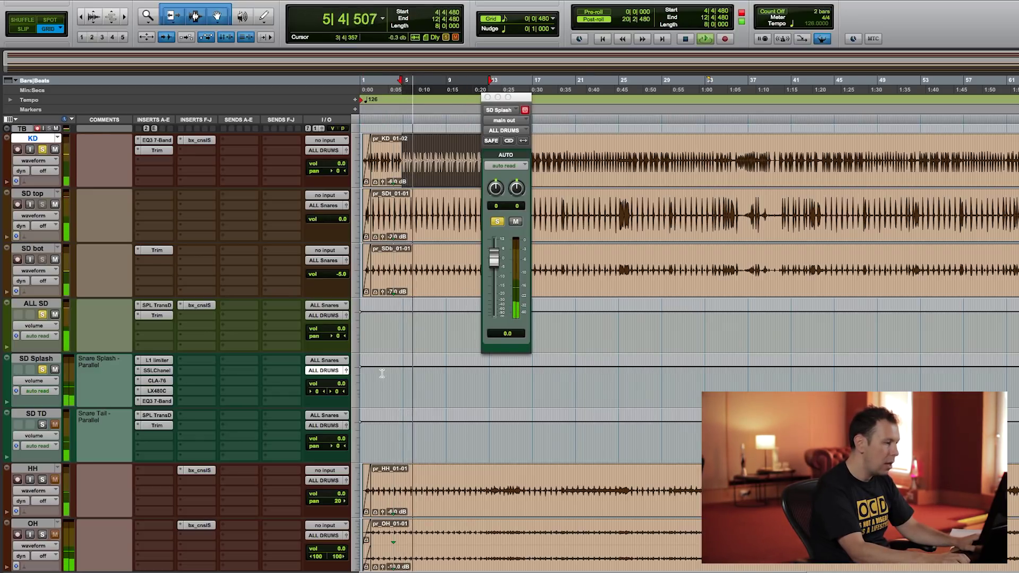
pyautogui.click(55, 370)
pyautogui.click(55, 371)
pyautogui.press('space')
# Solo the SD TD track and audition its level with the output fader, returning the fader to 0.0 dB.
pyautogui.click(42, 425)
pyautogui.press('space')
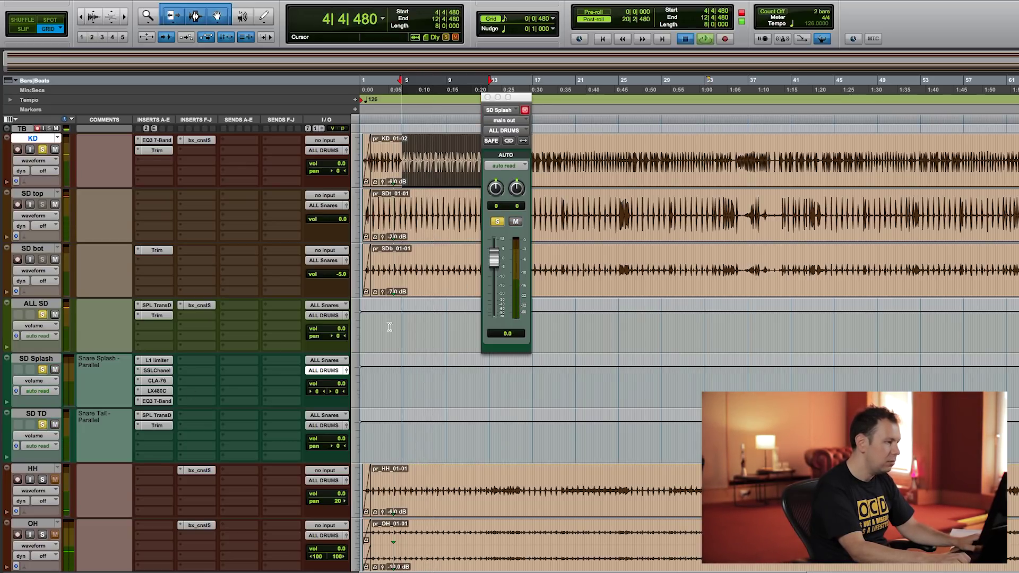
pyautogui.click(330, 426)
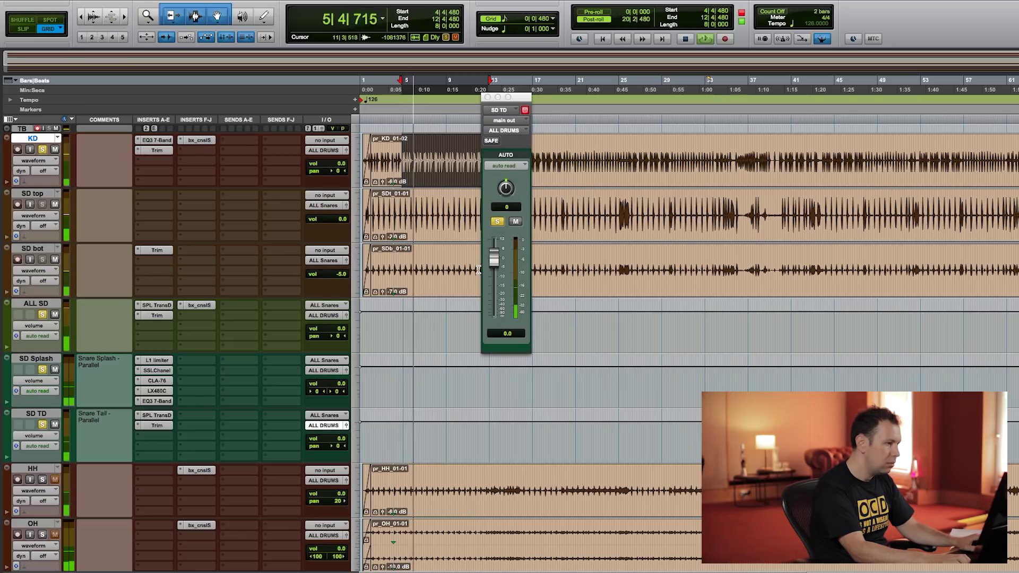
pyautogui.moveTo(494, 259); pyautogui.dragTo(494, 282)
pyautogui.keyDown('alt'); pyautogui.click(494, 282); pyautogui.keyUp('alt')
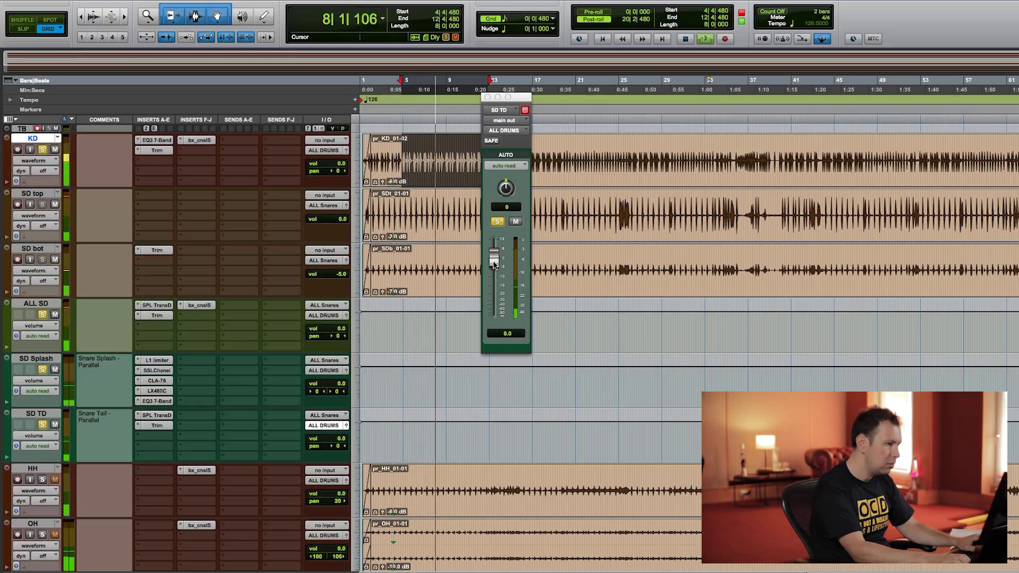
pyautogui.press('space')
pyautogui.click(487, 97)
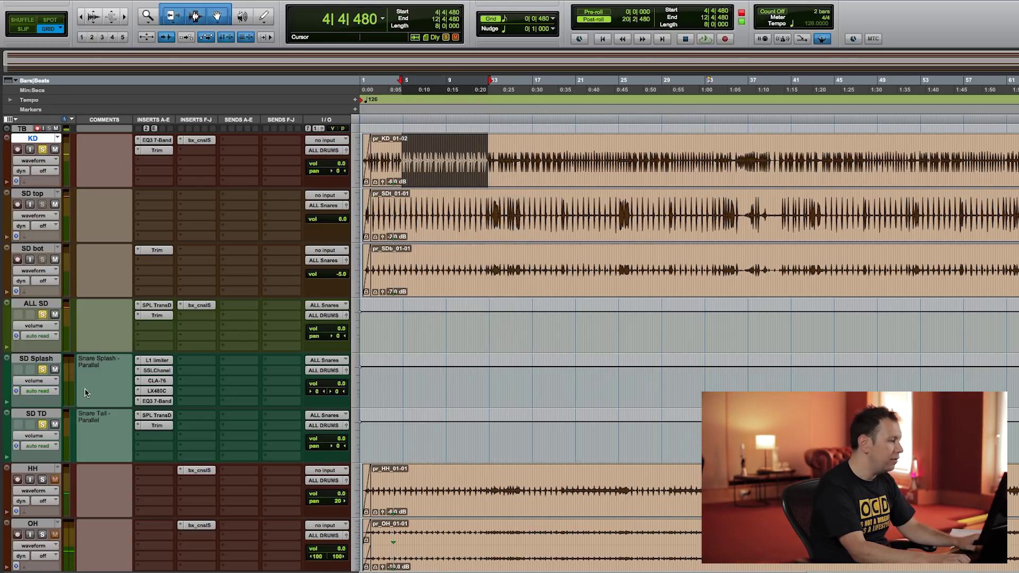
# Solo the HH track and, in its console plug-in, raise the LF frequency and cut the LF gain.
pyautogui.scroll(-3, 86, 392)
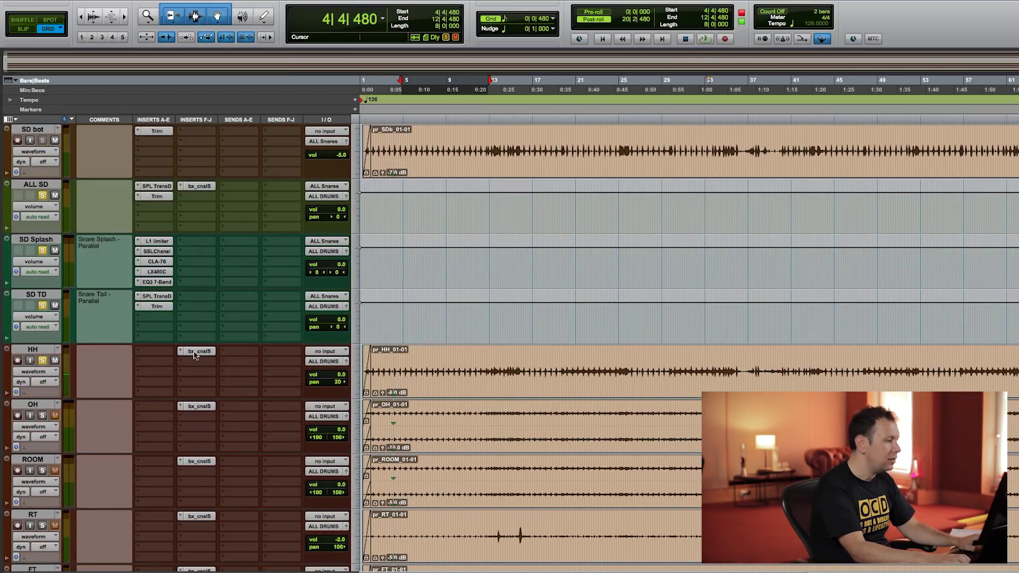
pyautogui.click(195, 352)
pyautogui.moveTo(468, 35); pyautogui.dragTo(410, 29)
pyautogui.moveTo(387, 378); pyautogui.dragTo(393, 343)
pyautogui.moveTo(335, 401); pyautogui.dragTo(337, 429)
pyautogui.moveTo(388, 378); pyautogui.dragTo(389, 375)
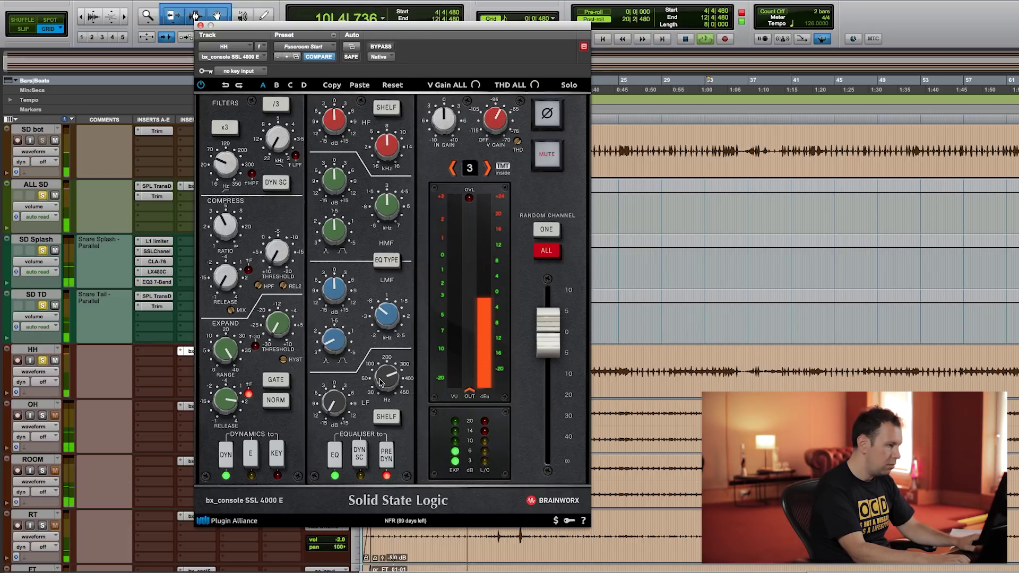
# Set the HH channel's input gain to about 4.1 dB, stop playback and close the plug-in.
pyautogui.moveTo(446, 128)
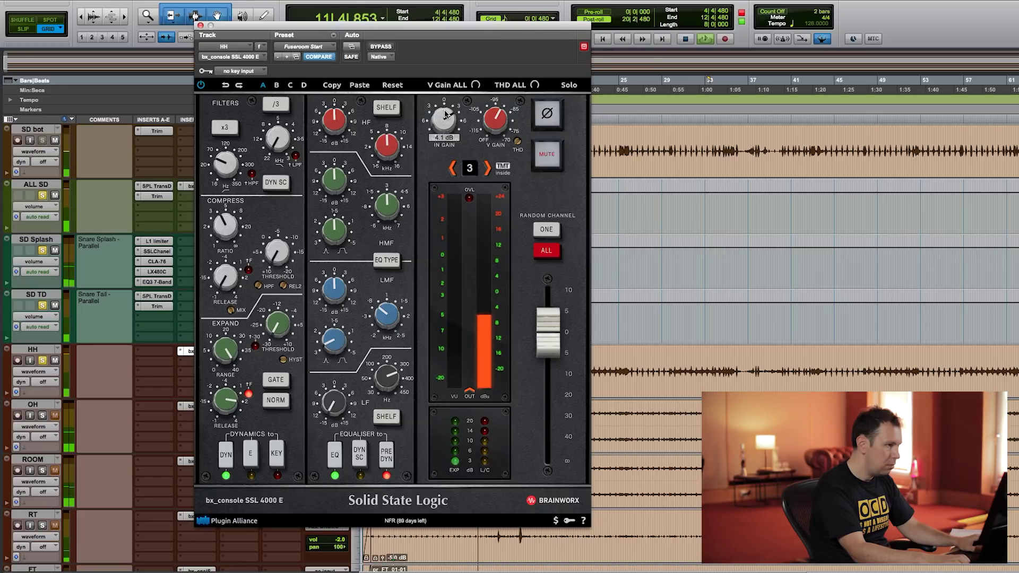
pyautogui.press('space')
pyautogui.click(200, 26)
# Open the OH track's console plug-in and solo the OH and ROOM tracks for playback.
pyautogui.scroll(-2, 131, 334)
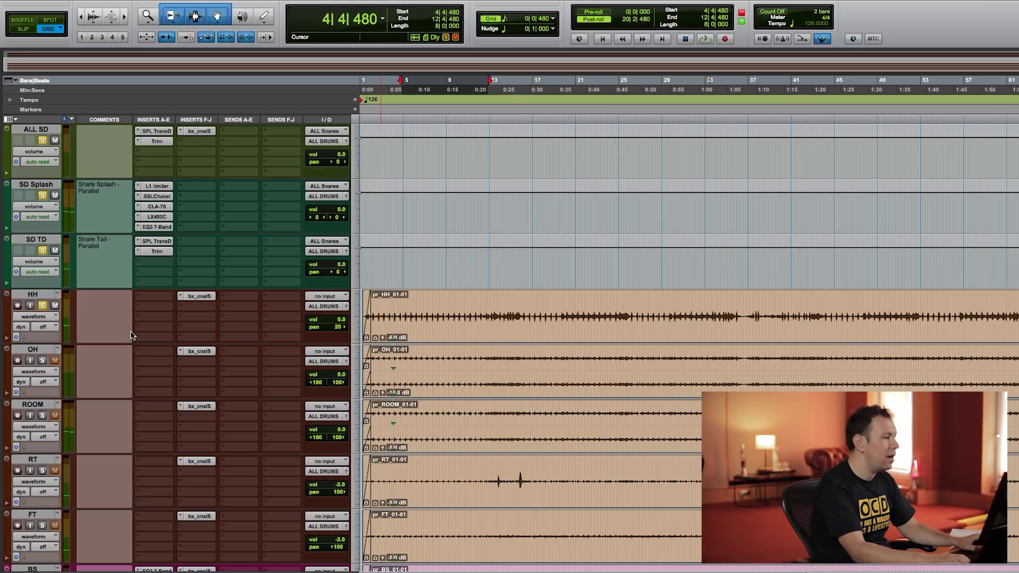
pyautogui.scroll(3, 191, 307)
pyautogui.scroll(-3, 195, 310)
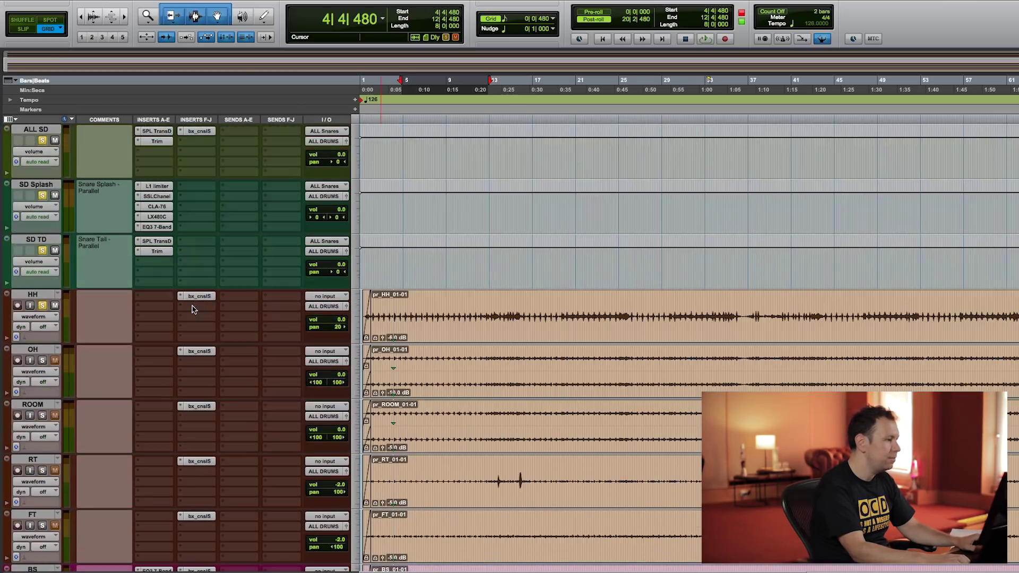
pyautogui.click(195, 352)
pyautogui.moveTo(289, 25); pyautogui.dragTo(391, 4)
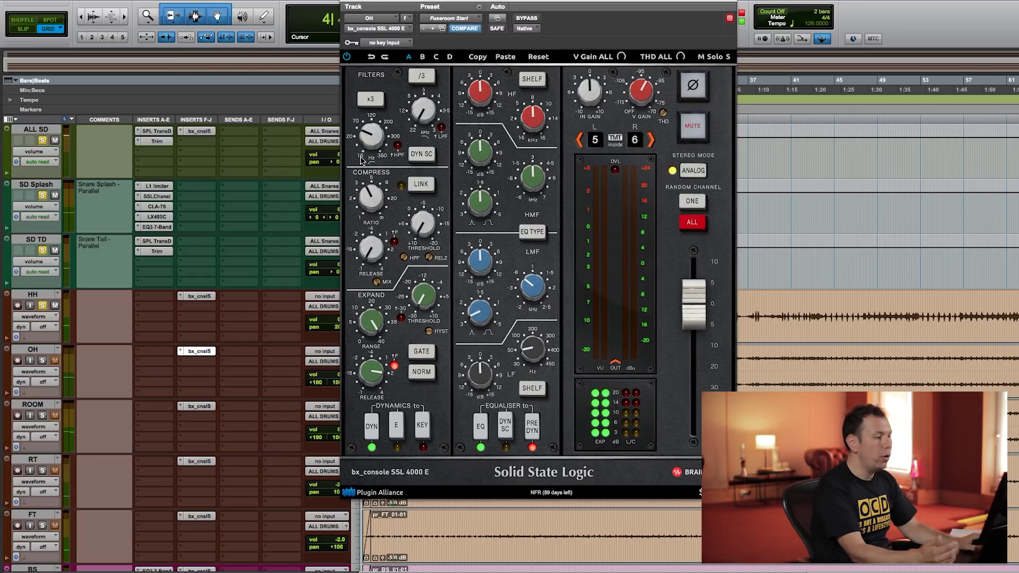
pyautogui.click(42, 360)
pyautogui.click(42, 416)
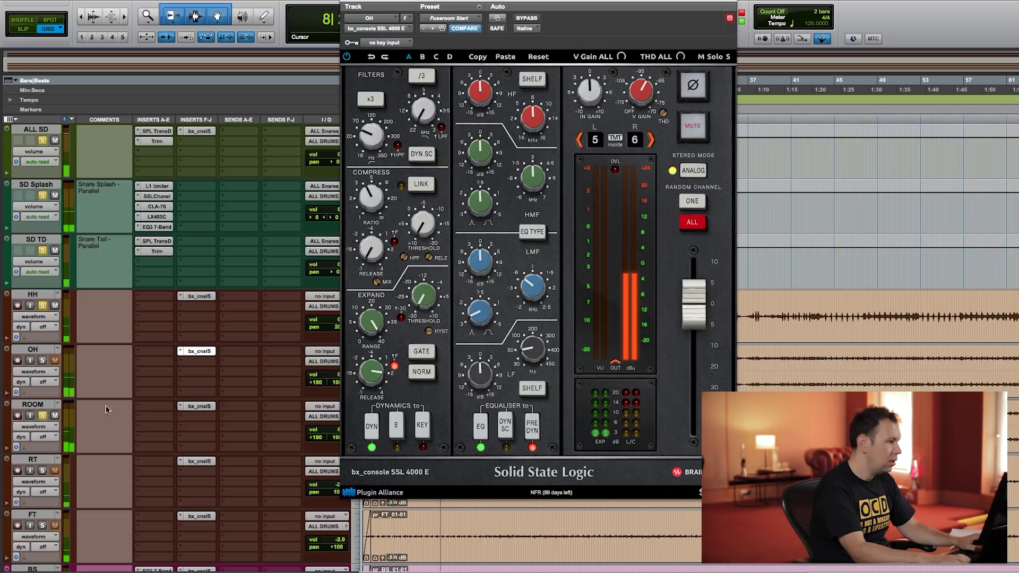
# Open the ROOM track's console plug-in, switch its LF band to bell, and raise the LF frequency and gain.
pyautogui.click(196, 406)
pyautogui.moveTo(438, 5); pyautogui.dragTo(257, 10)
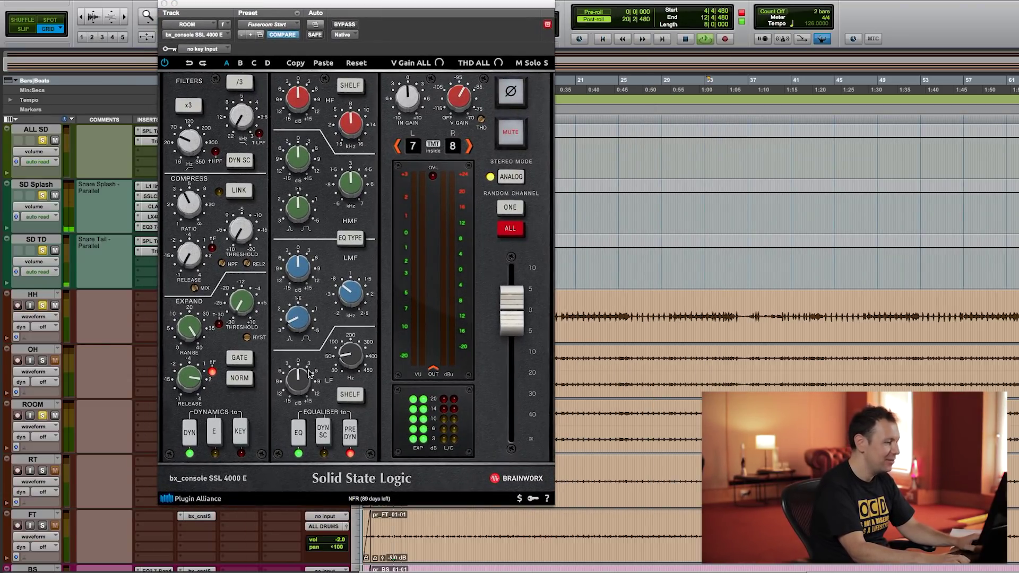
pyautogui.click(350, 395)
pyautogui.moveTo(351, 355); pyautogui.dragTo(351, 342)
pyautogui.moveTo(298, 378)
pyautogui.mouseDown()
pyautogui.moveTo(300, 364)
pyautogui.moveTo(300, 384)
pyautogui.mouseUp()
# Widen the ROOM channel's LMF Q, slightly boost the LMF, HMF and HF gains, and raise the HMF frequency.
pyautogui.moveTo(349, 306); pyautogui.dragTo(303, 313)
pyautogui.moveTo(298, 277)
pyautogui.mouseDown()
pyautogui.moveTo(297, 287)
pyautogui.moveTo(306, 250)
pyautogui.moveTo(306, 282)
pyautogui.mouseUp()
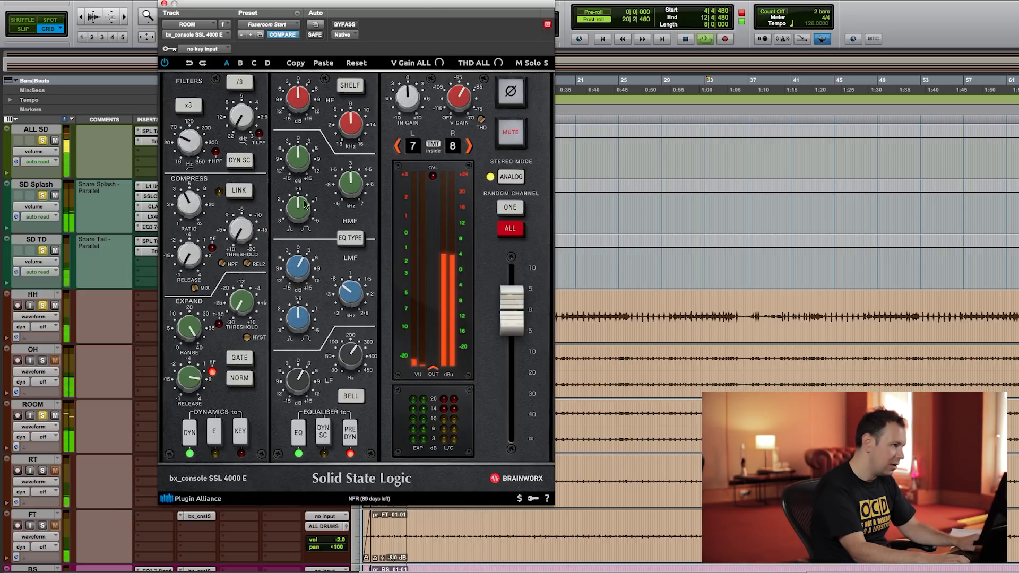
pyautogui.moveTo(296, 139); pyautogui.dragTo(298, 156)
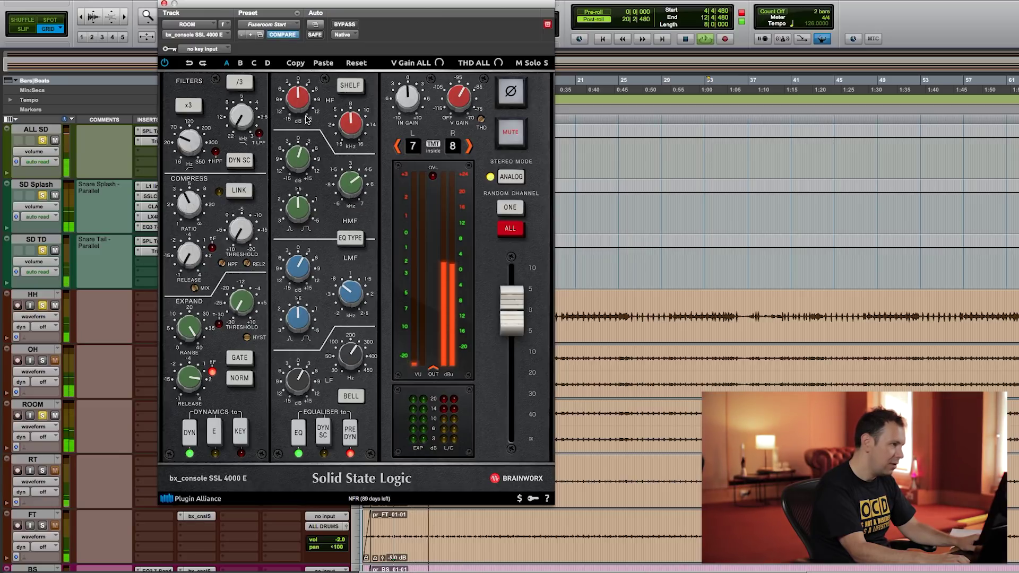
pyautogui.moveTo(300, 96)
pyautogui.mouseDown()
pyautogui.moveTo(300, 107)
pyautogui.moveTo(304, 87)
pyautogui.mouseUp()
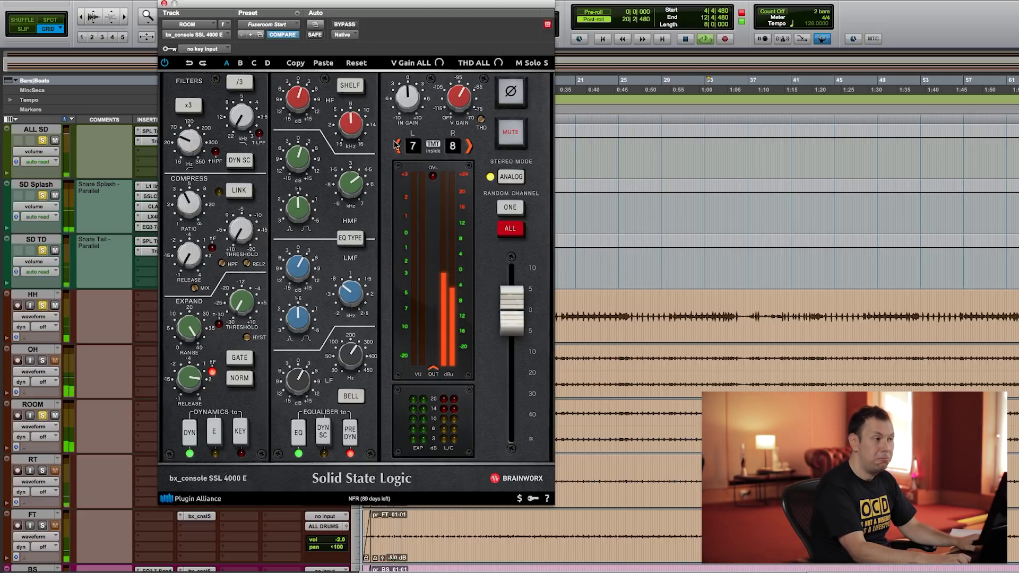
# Audition the ROOM channel's level with the output fader, reset the fader to 0 dB and close the plug-in.
pyautogui.moveTo(513, 316)
pyautogui.mouseDown()
pyautogui.moveTo(513, 435)
pyautogui.moveTo(514, 314)
pyautogui.moveTo(514, 326)
pyautogui.mouseUp()
pyautogui.keyDown('alt'); pyautogui.click(514, 332); pyautogui.keyUp('alt')
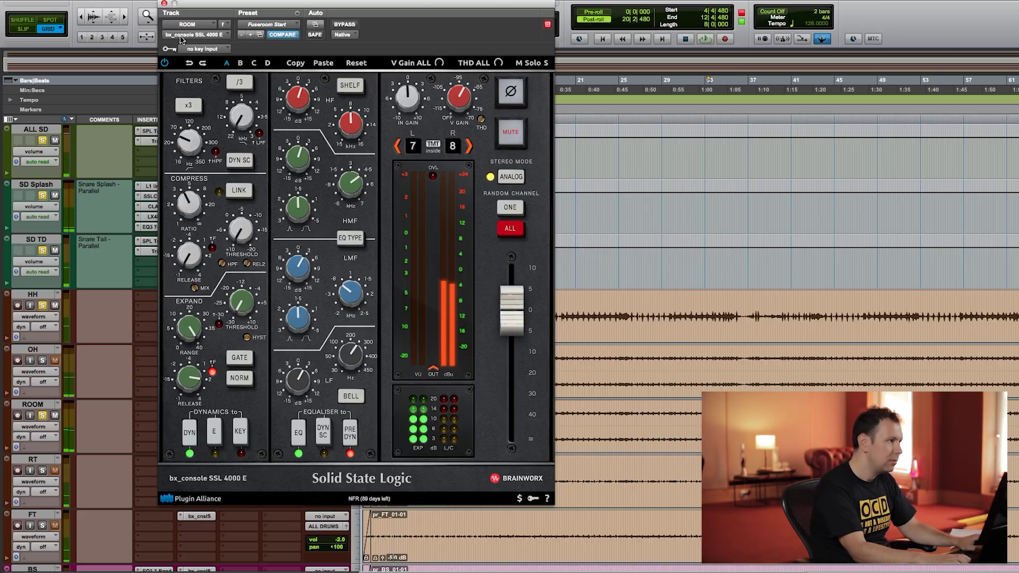
pyautogui.click(164, 4)
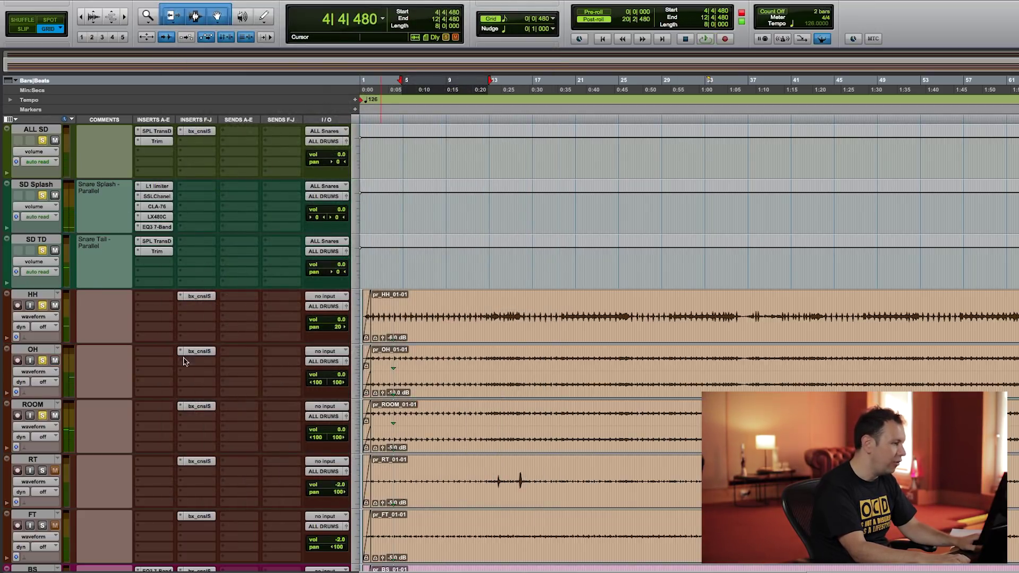
# Open the OH track's console plug-in, change the compression ratio, lower the compressor threshold and raise the input gain.
pyautogui.click(199, 352)
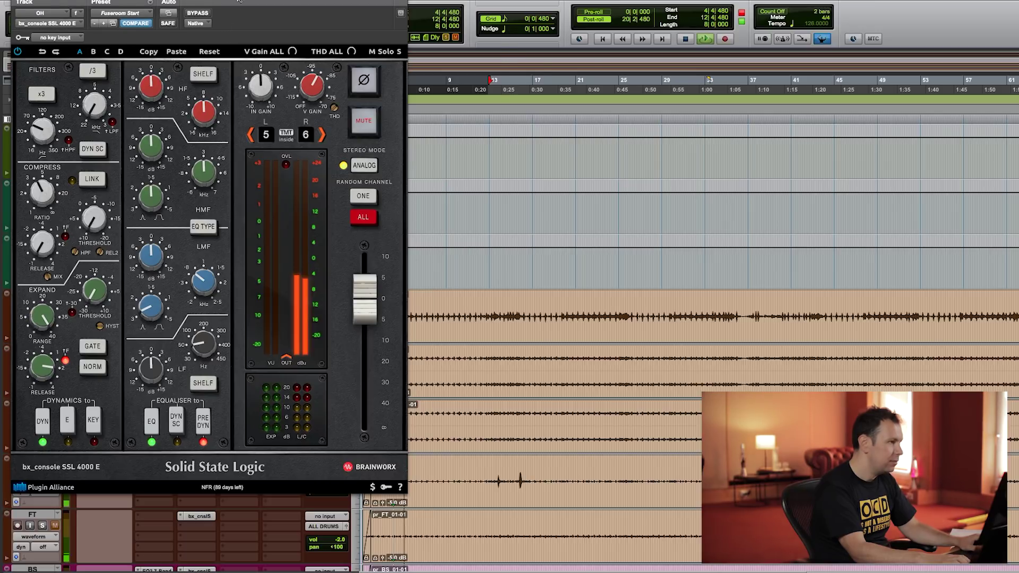
pyautogui.moveTo(232, 28); pyautogui.dragTo(418, 47)
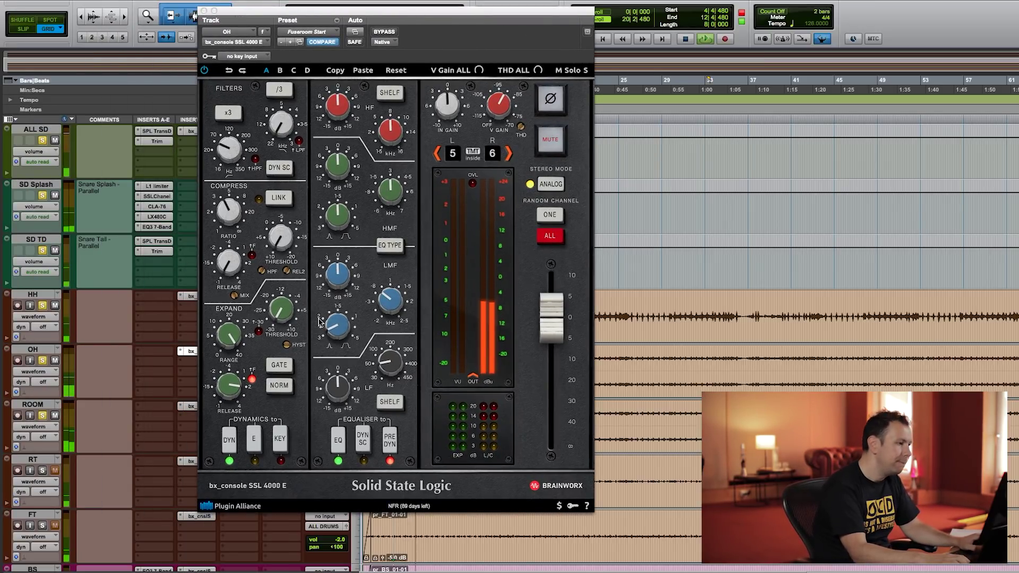
pyautogui.moveTo(282, 246); pyautogui.dragTo(290, 177)
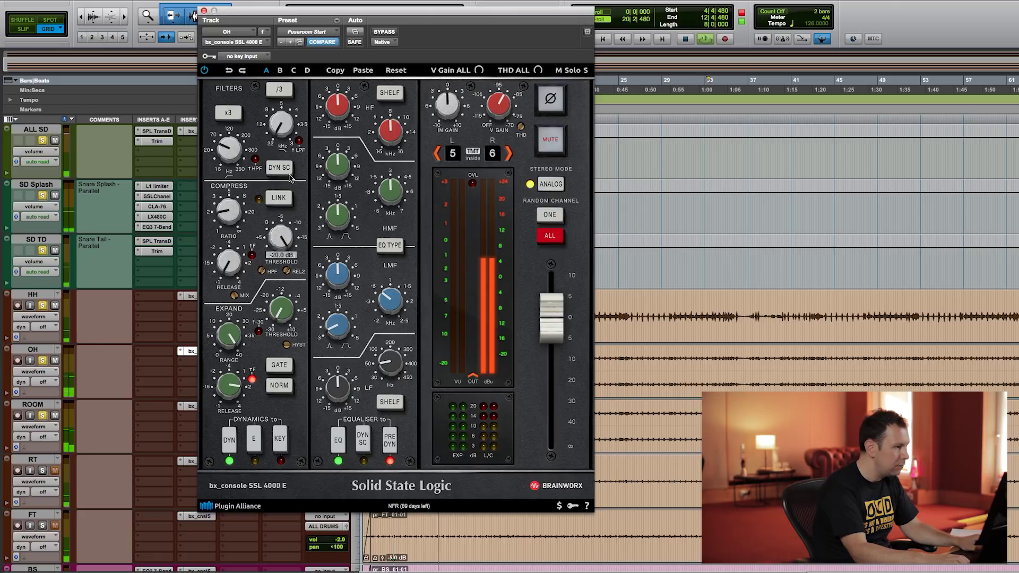
pyautogui.moveTo(449, 108); pyautogui.dragTo(452, 102)
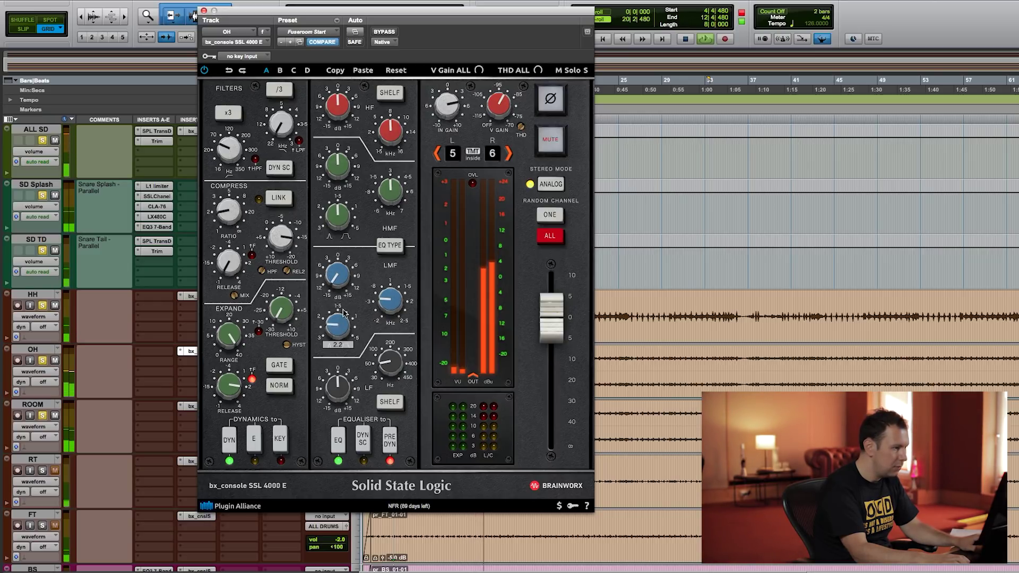
# Cut the OH channel's LMF gain heavily with a wider Q, and boost the HMF gain at a higher frequency.
pyautogui.moveTo(342, 265); pyautogui.dragTo(343, 280)
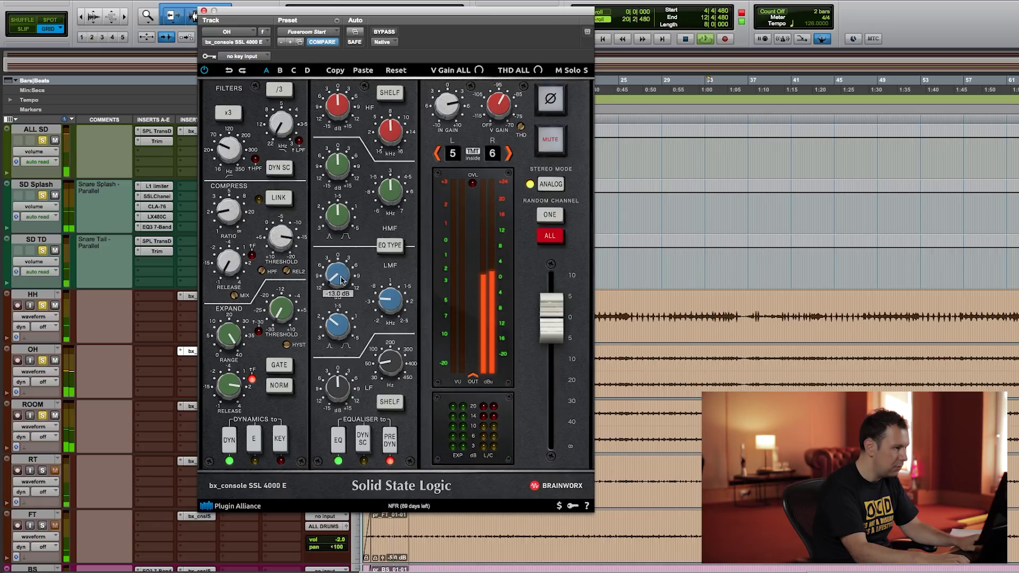
pyautogui.click(344, 323)
pyautogui.click(339, 102)
pyautogui.moveTo(338, 102); pyautogui.dragTo(338, 109)
pyautogui.moveTo(340, 171); pyautogui.dragTo(342, 142)
pyautogui.moveTo(382, 187); pyautogui.dragTo(337, 206)
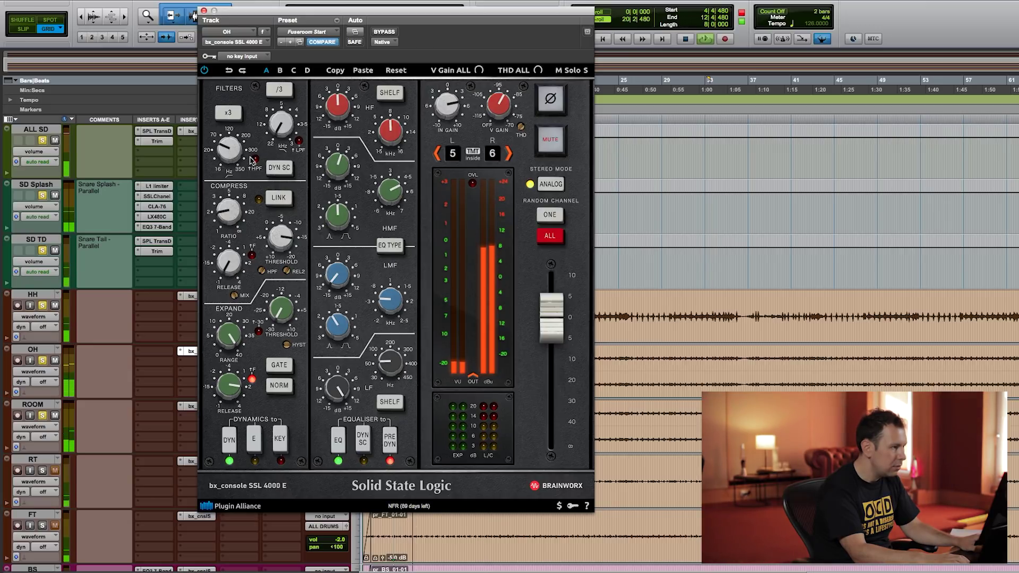
# Cut the OH channel's LF gain, engage the high-pass filter at a higher frequency and close the plug-in.
pyautogui.moveTo(338, 389); pyautogui.dragTo(337, 438)
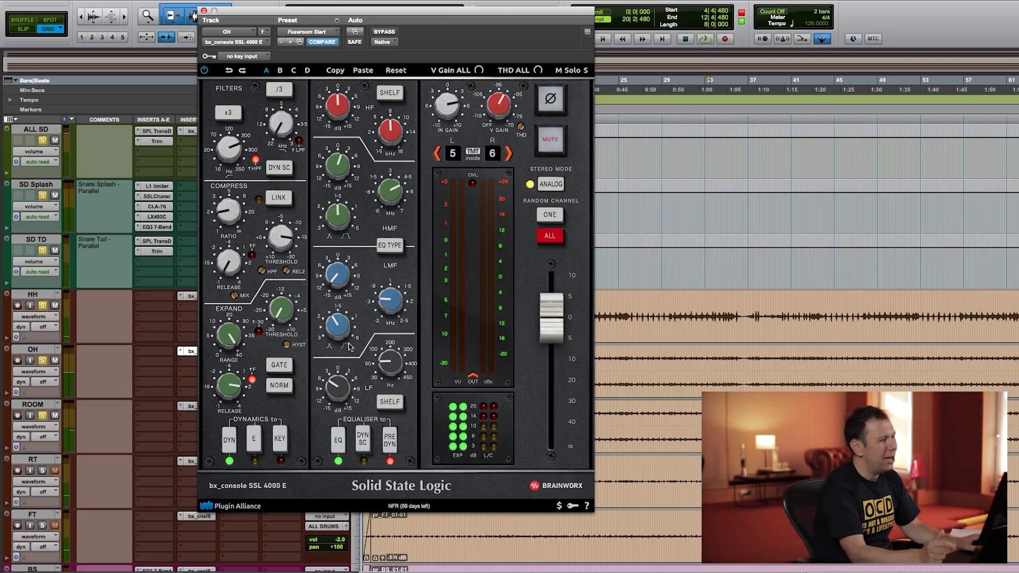
pyautogui.moveTo(236, 16); pyautogui.dragTo(319, 9)
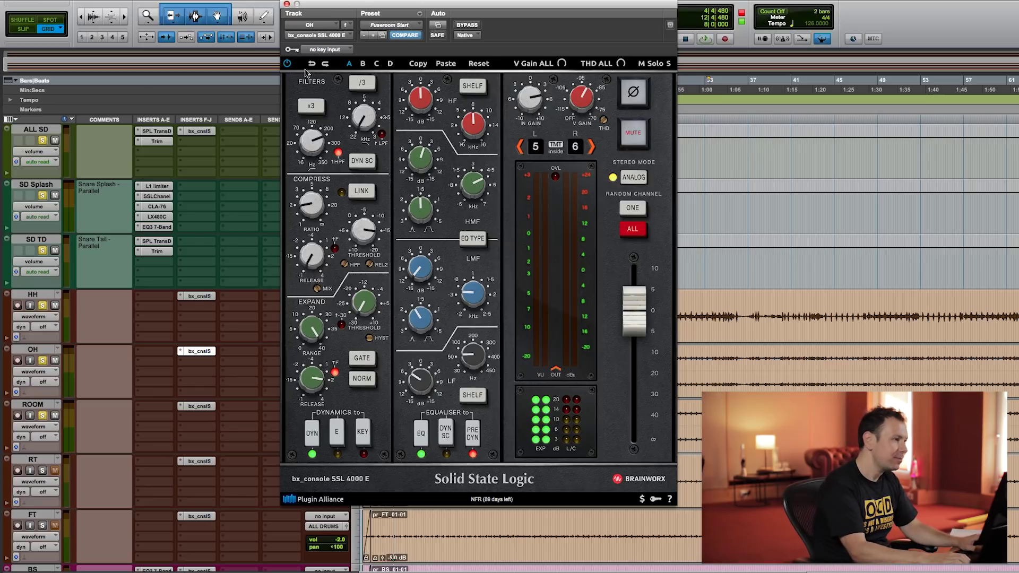
pyautogui.click(286, 4)
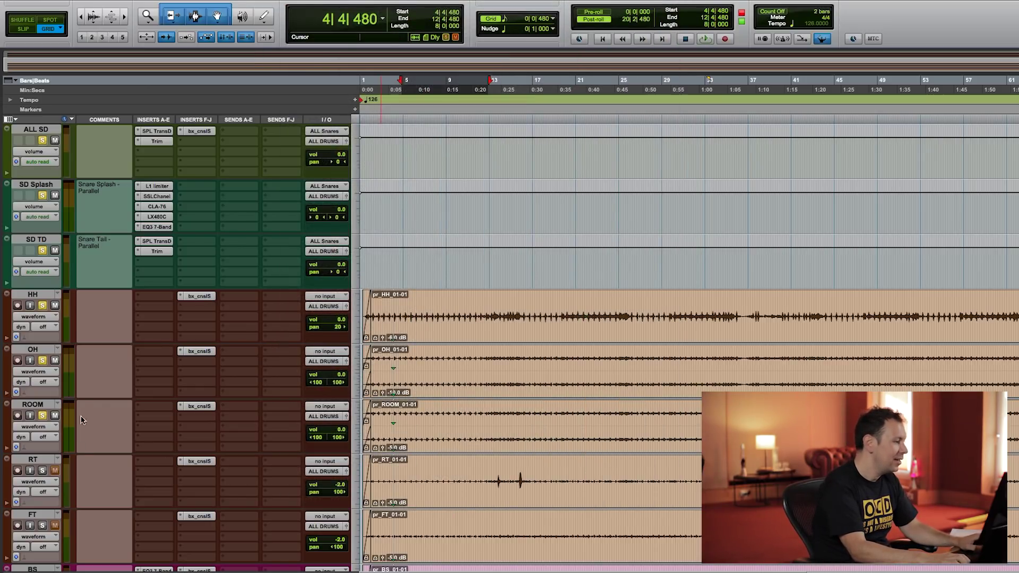
# Solo the RT track, select the tom fill from bar 35 to about bar 39 on RT and FT, and audition it.
pyautogui.scroll(-3, 81, 420)
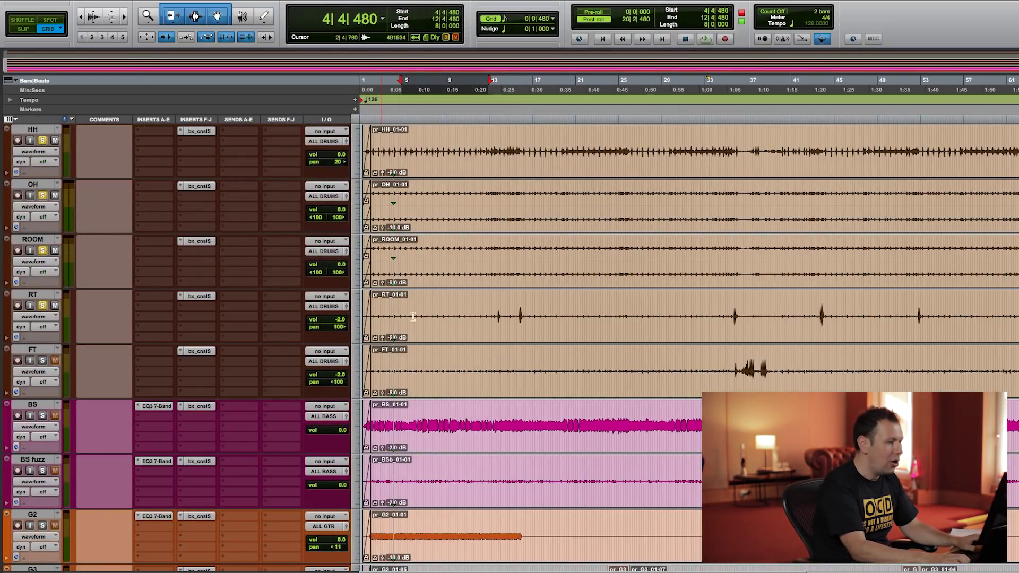
pyautogui.moveTo(732, 315); pyautogui.dragTo(772, 362)
pyautogui.press('space')
pyautogui.press('space')
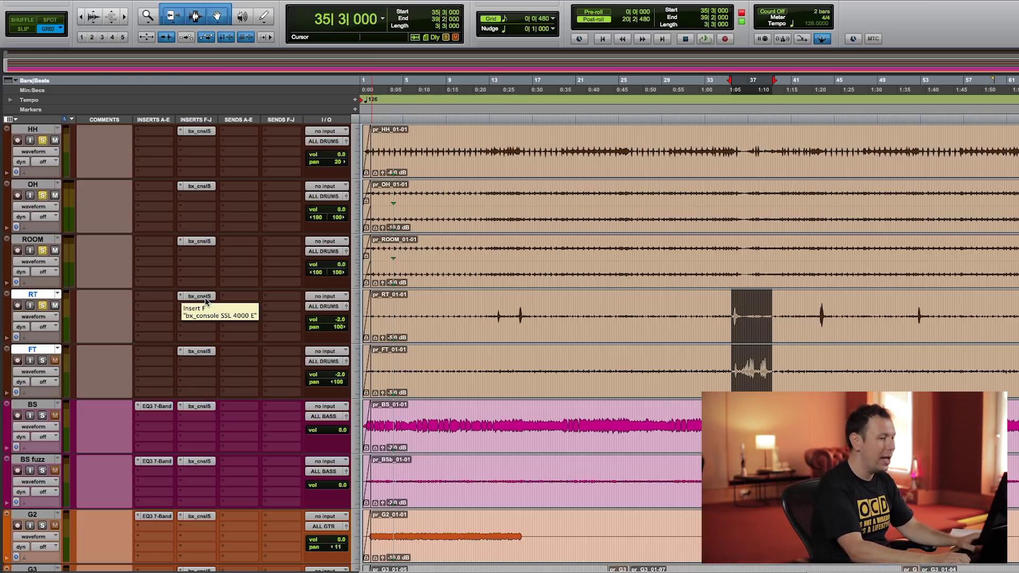
# Open the RT track's console plug-in, enable the compressor's fast attack and set its threshold to about -10.8 dB during playback.
pyautogui.click(206, 296)
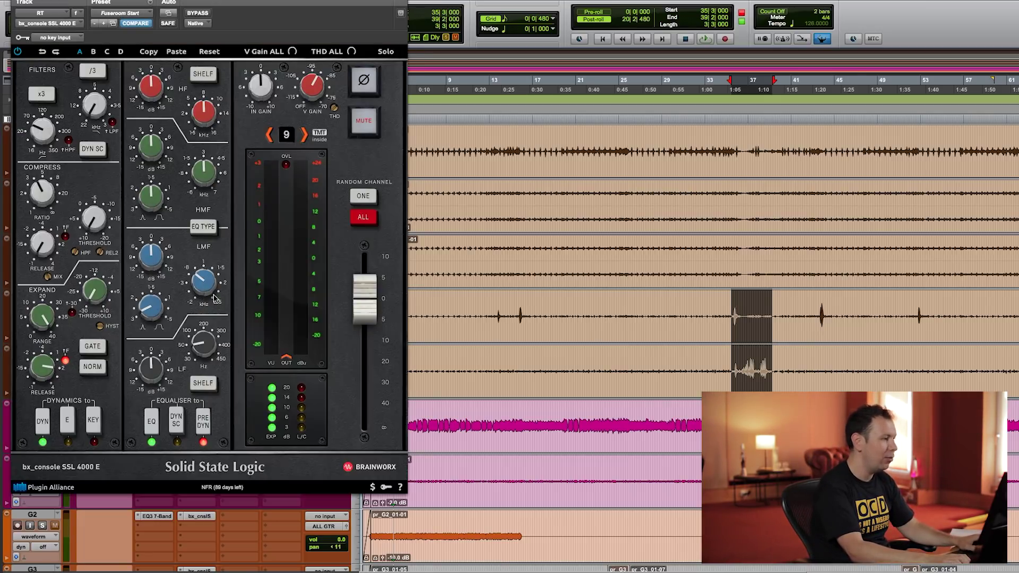
pyautogui.moveTo(283, 2); pyautogui.dragTo(539, 43)
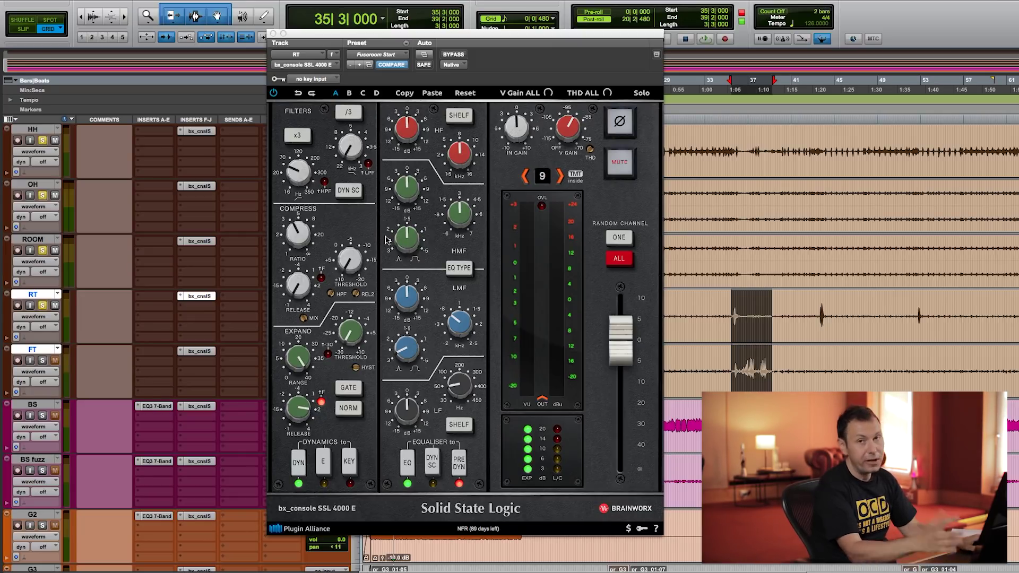
pyautogui.press('space')
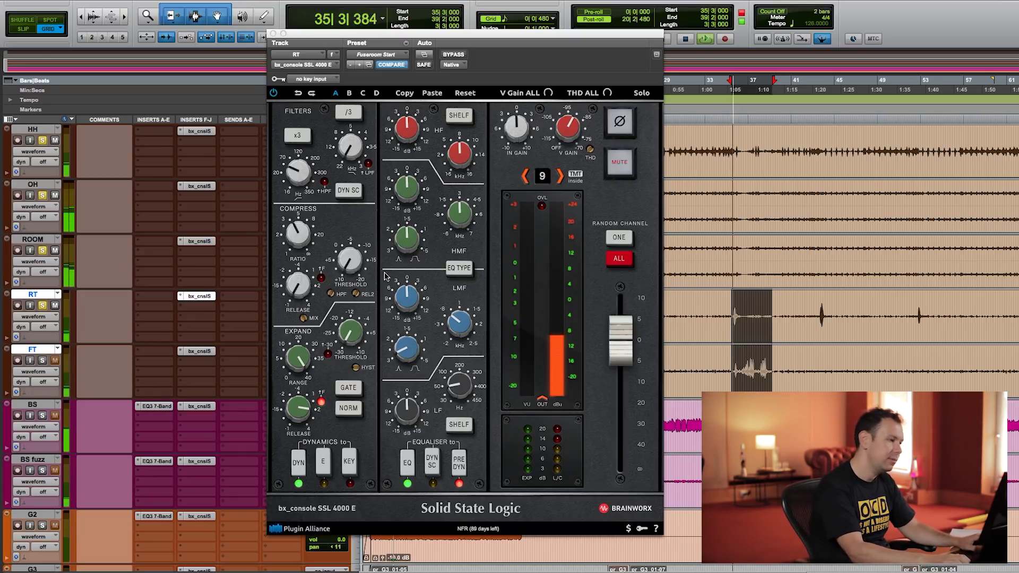
pyautogui.press('space')
pyautogui.click(321, 278)
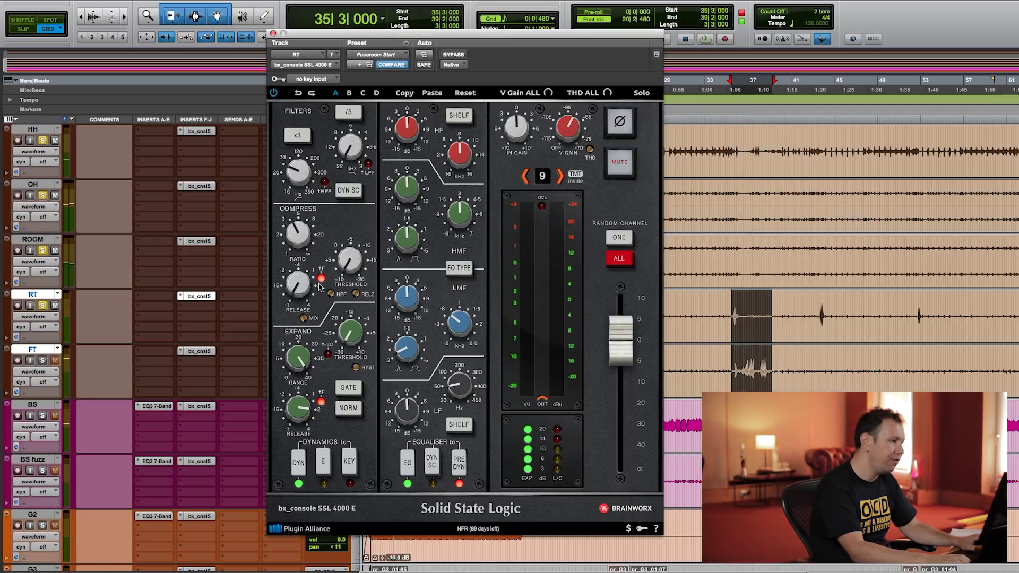
pyautogui.press('space')
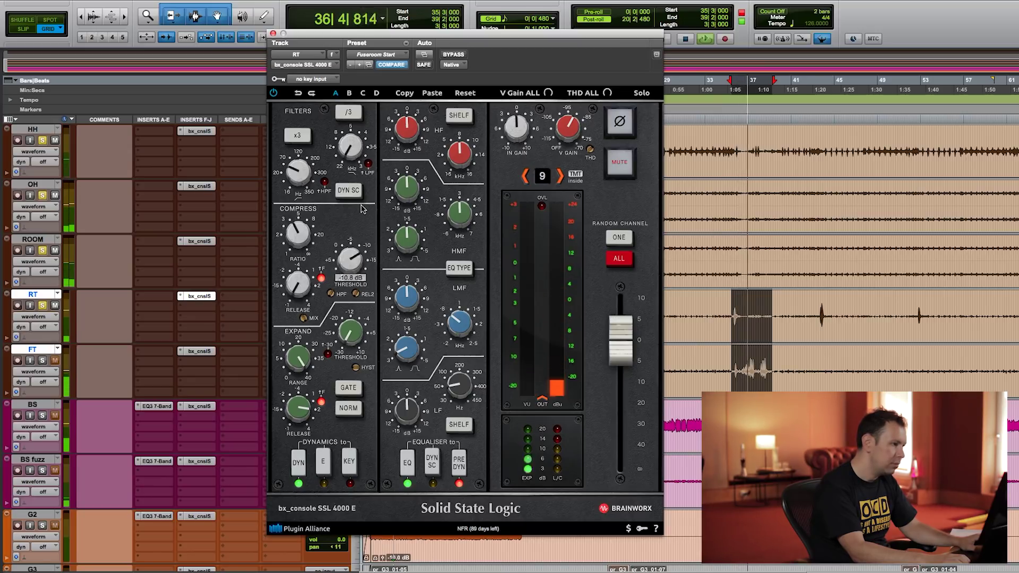
# Raise the RT channel's input gain, boost its HF gain and cut its LMF gain while replaying the fill.
pyautogui.press('space')
pyautogui.press('space')
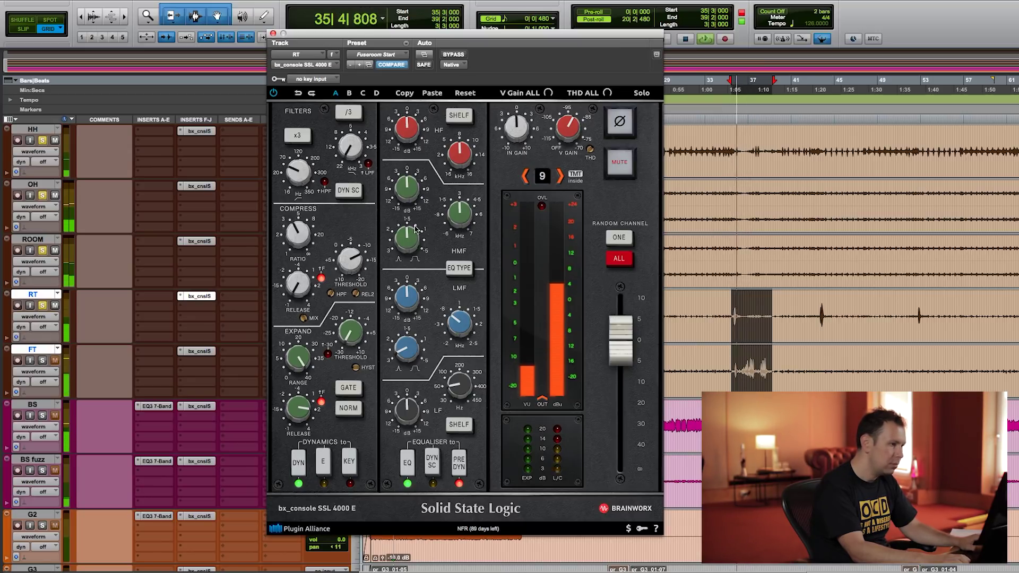
pyautogui.press('space')
pyautogui.moveTo(517, 112)
pyautogui.press('space')
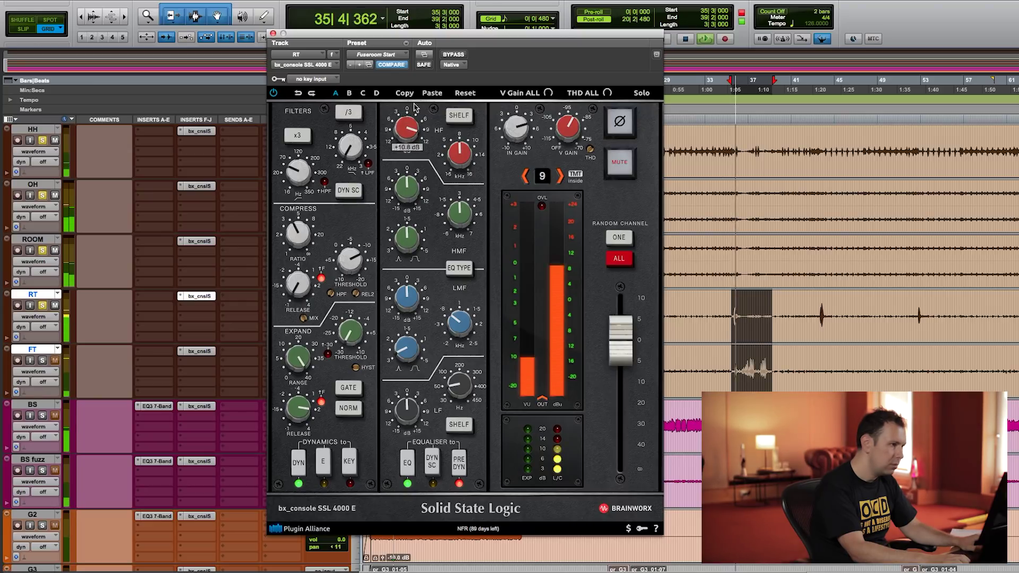
pyautogui.press('space')
pyautogui.press('space')
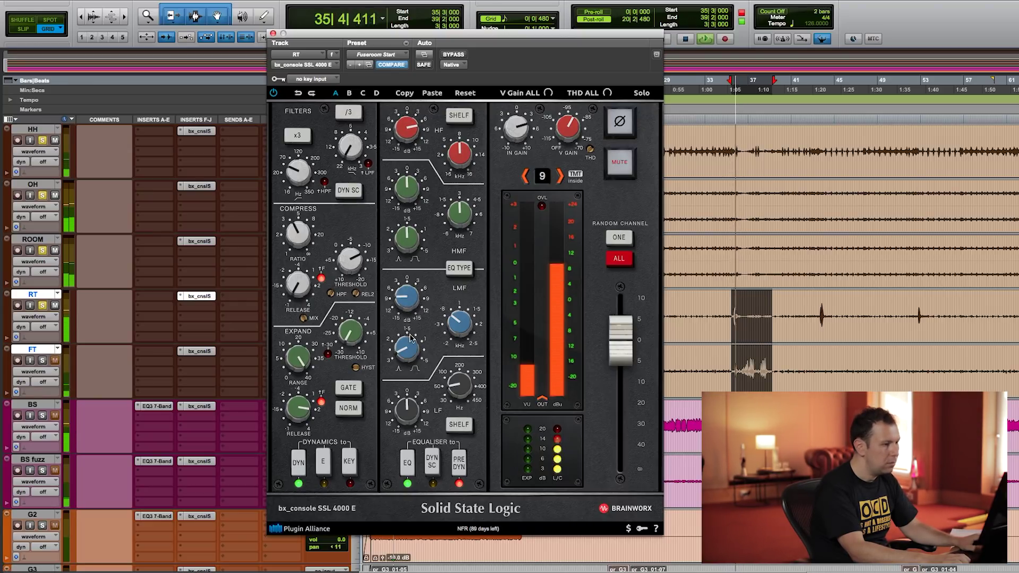
# Boost the RT channel's LF gain and try the high-pass filter while replaying the fill.
pyautogui.press('space')
pyautogui.moveTo(409, 410)
pyautogui.press('space')
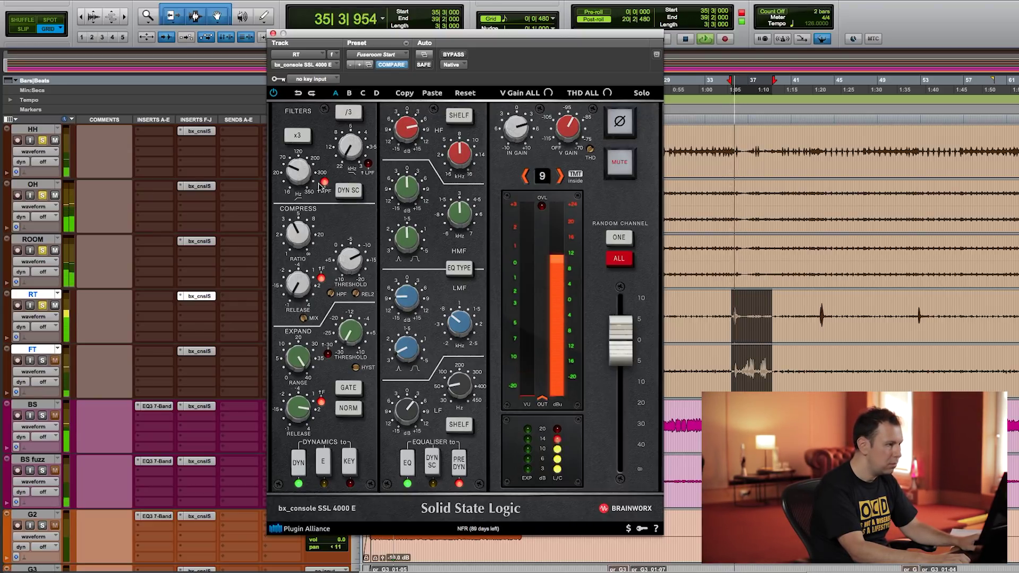
pyautogui.moveTo(300, 172); pyautogui.dragTo(300, 180)
pyautogui.press('space')
pyautogui.press('space')
# Raise the RT channel's LF frequency, switch the LF band to bell and set its gain to about +2.5 dB.
pyautogui.moveTo(458, 391); pyautogui.dragTo(459, 370)
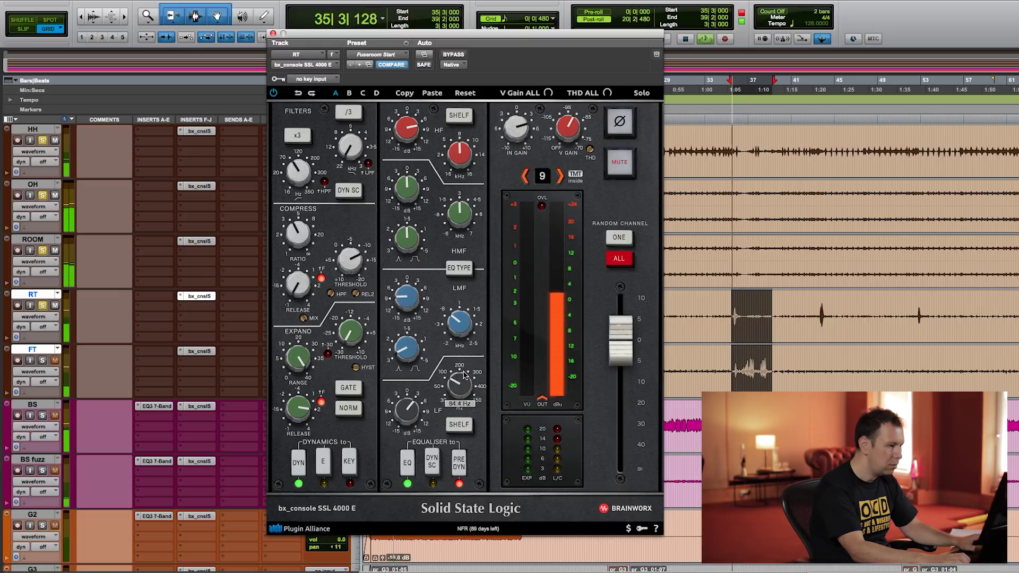
pyautogui.click(459, 425)
pyautogui.press('space')
pyautogui.press('space')
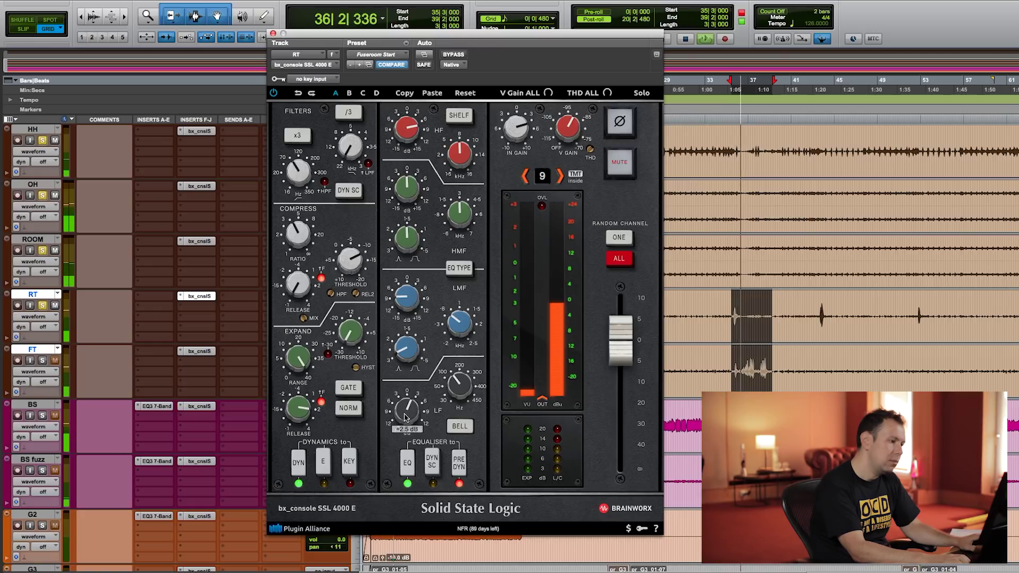
pyautogui.press('space')
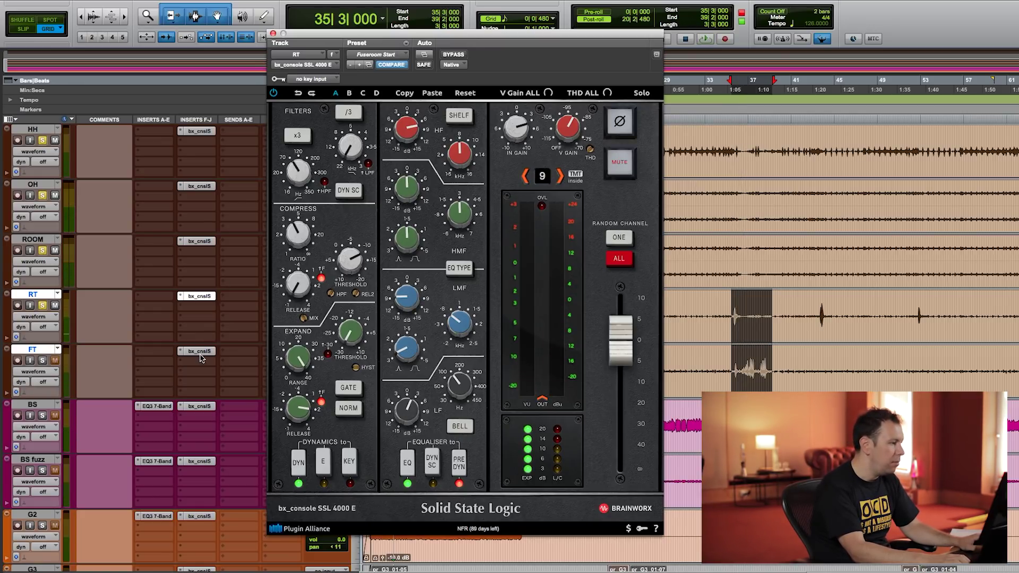
# Solo the FT track, open its console plug-in, engage the high-pass filter and fast-attack compression, and lower the compressor threshold.
pyautogui.click(38, 361)
pyautogui.click(187, 353)
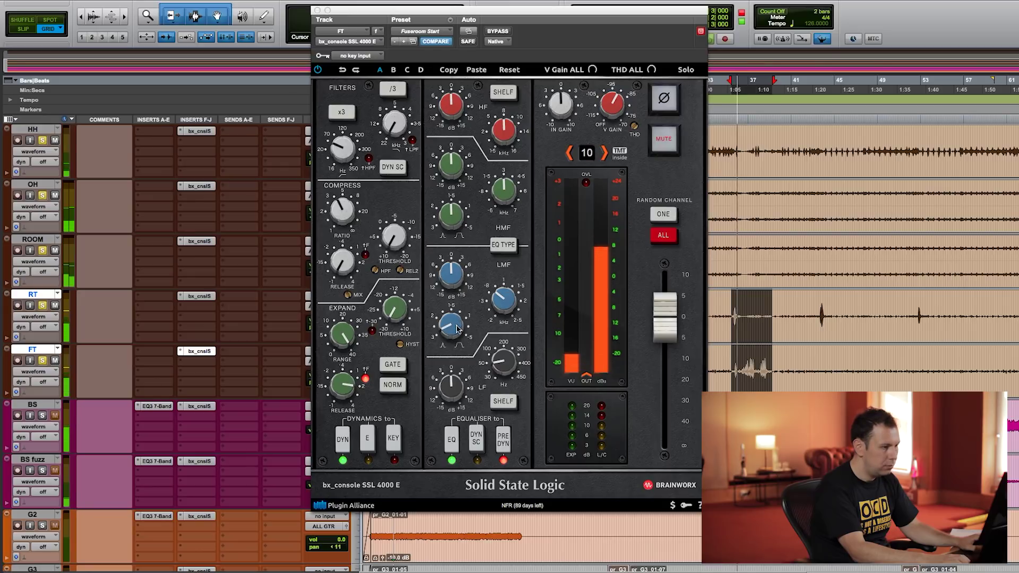
pyautogui.click(363, 180)
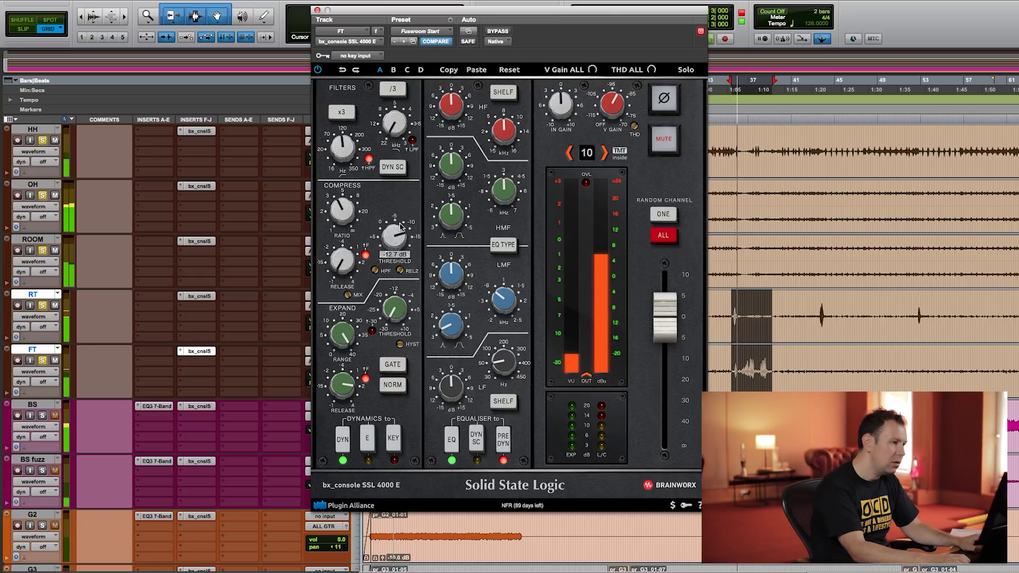
# Boost the FT channel's HF and HMF gains and set the HMF frequency to about 1.9 kHz.
pyautogui.moveTo(445, 109)
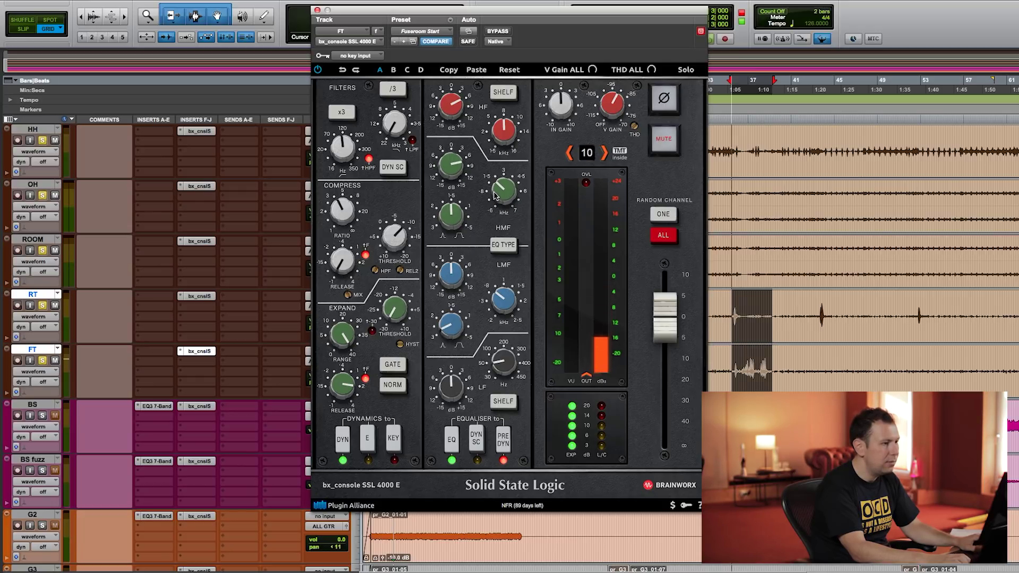
pyautogui.moveTo(499, 198)
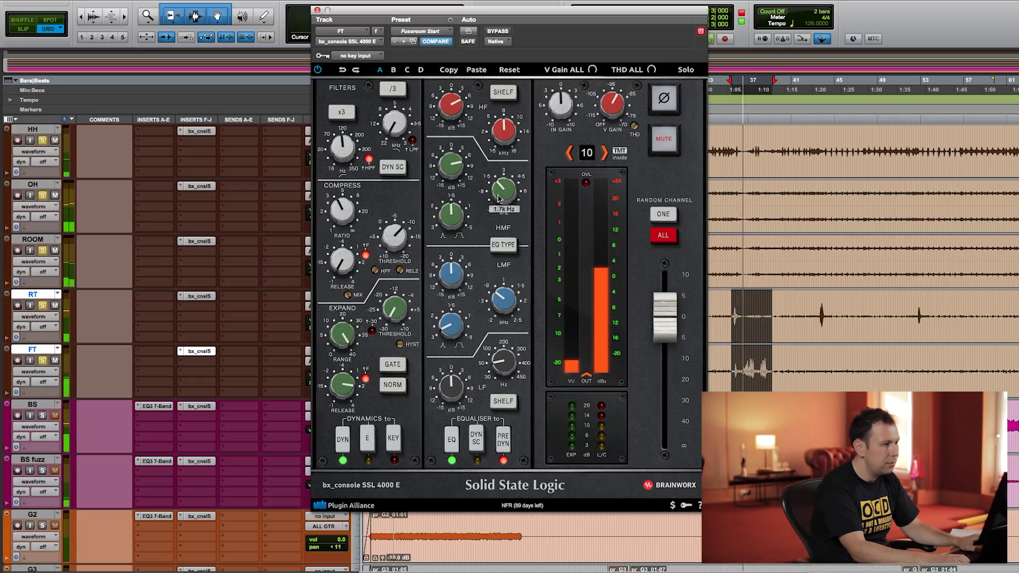
pyautogui.moveTo(499, 199); pyautogui.dragTo(503, 197)
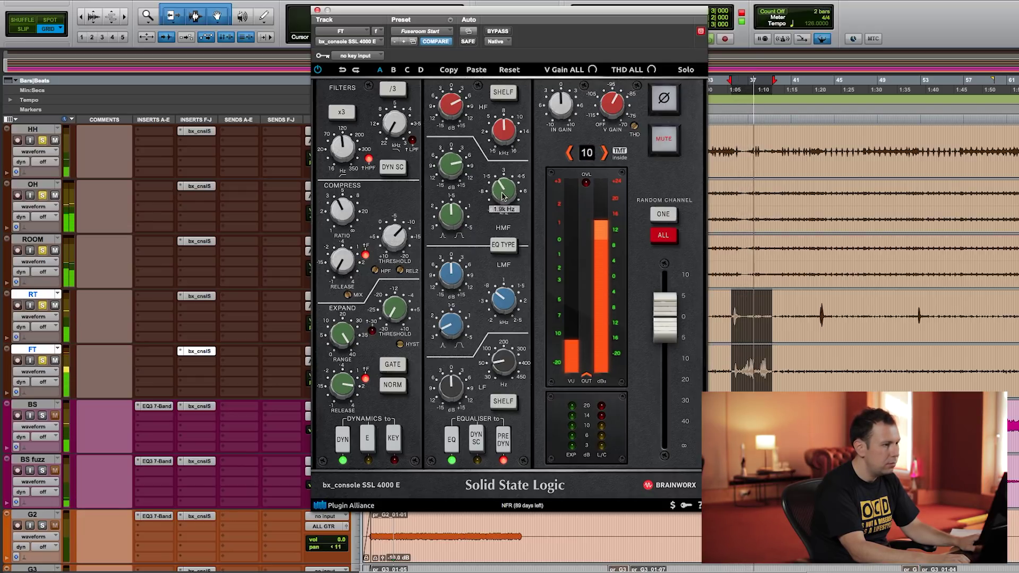
# Cut the FT channel's LMF gain with a Q of about 1.9, and boost the LF band in bell mode.
pyautogui.moveTo(450, 285)
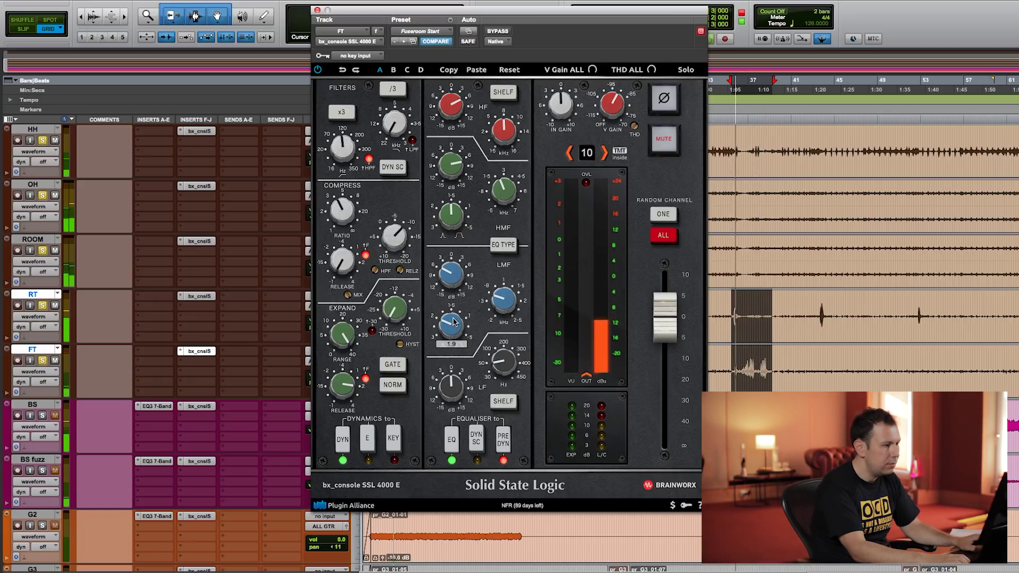
pyautogui.moveTo(505, 347)
pyautogui.moveTo(441, 399); pyautogui.dragTo(457, 378)
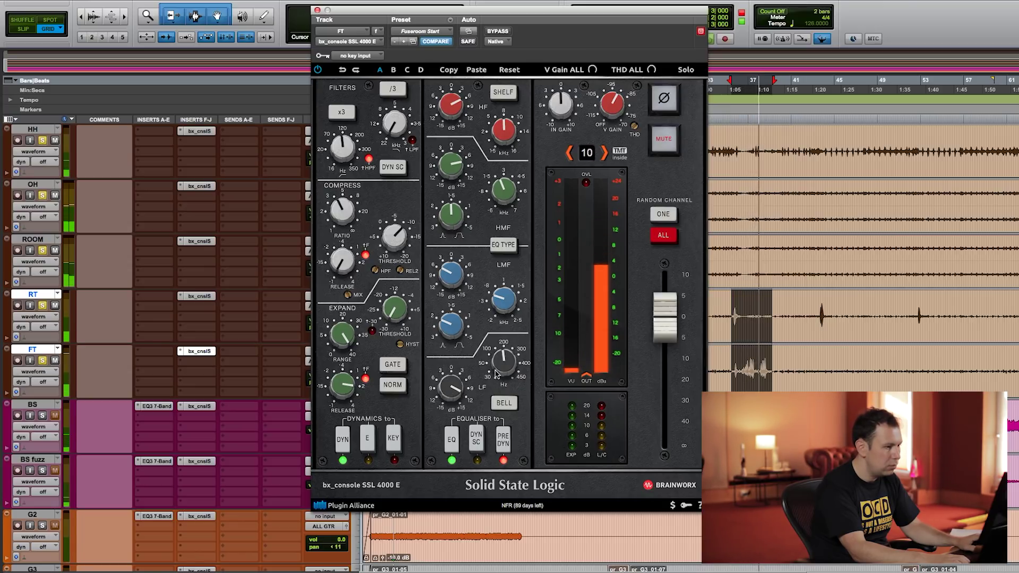
pyautogui.moveTo(498, 370); pyautogui.dragTo(456, 408)
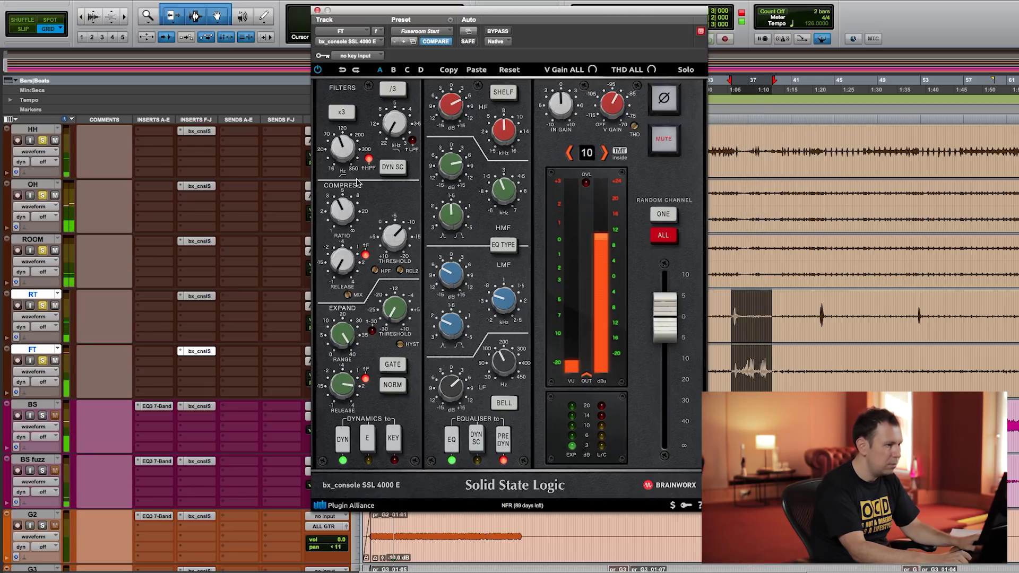
# Close the FT channel's plug-in, stop playback and clear the drum tracks' solos.
pyautogui.click(317, 10)
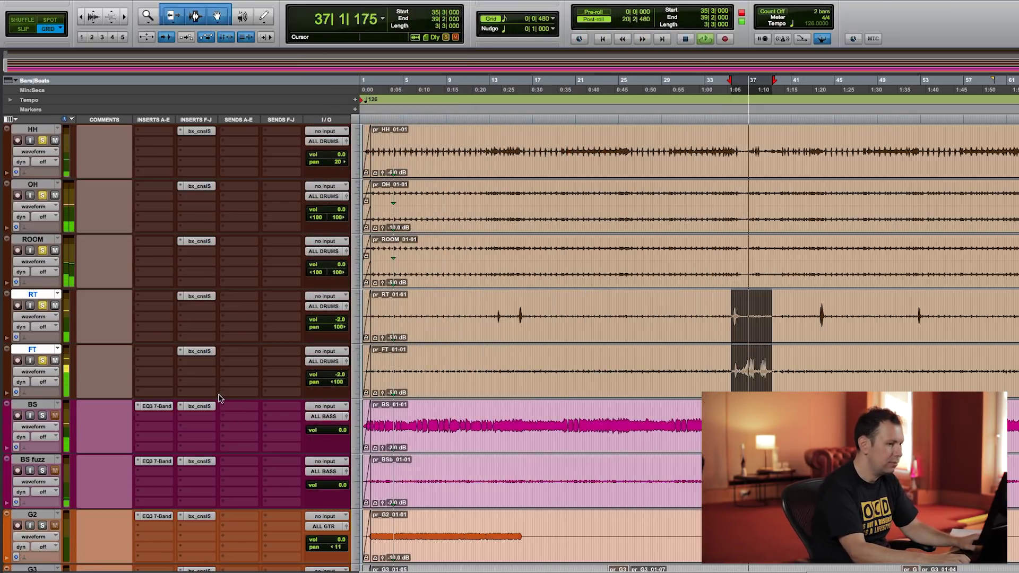
pyautogui.press('space')
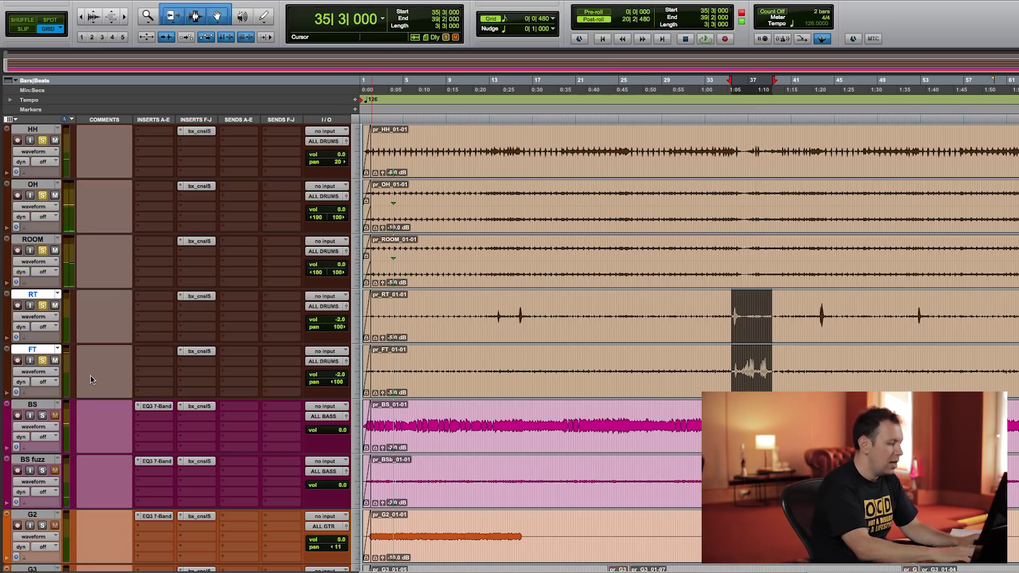
pyautogui.click(42, 361)
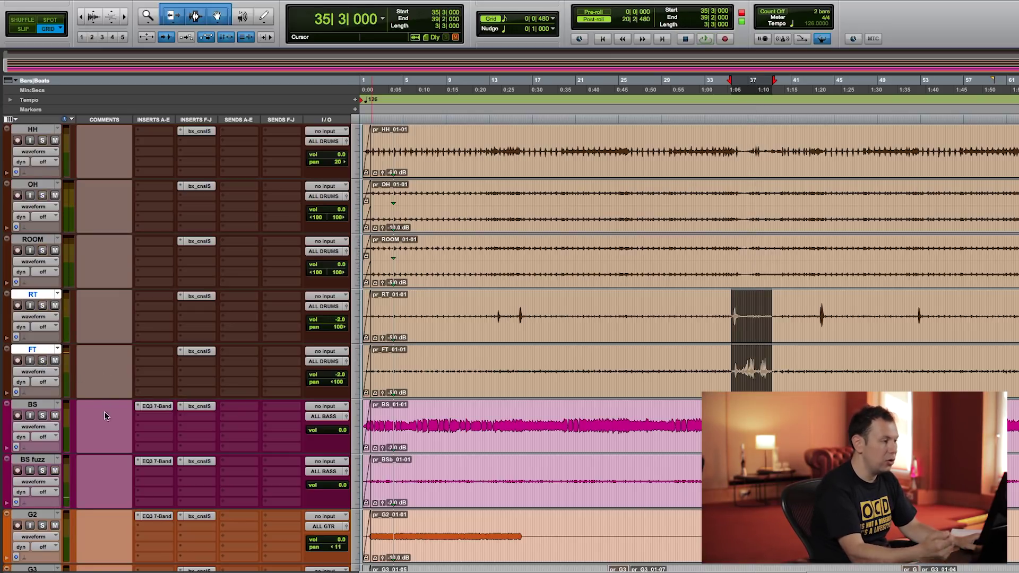
# Select bars 8 to 26 on the BS track, start playback and open its console plug-in.
pyautogui.scroll(-15, 105, 415)
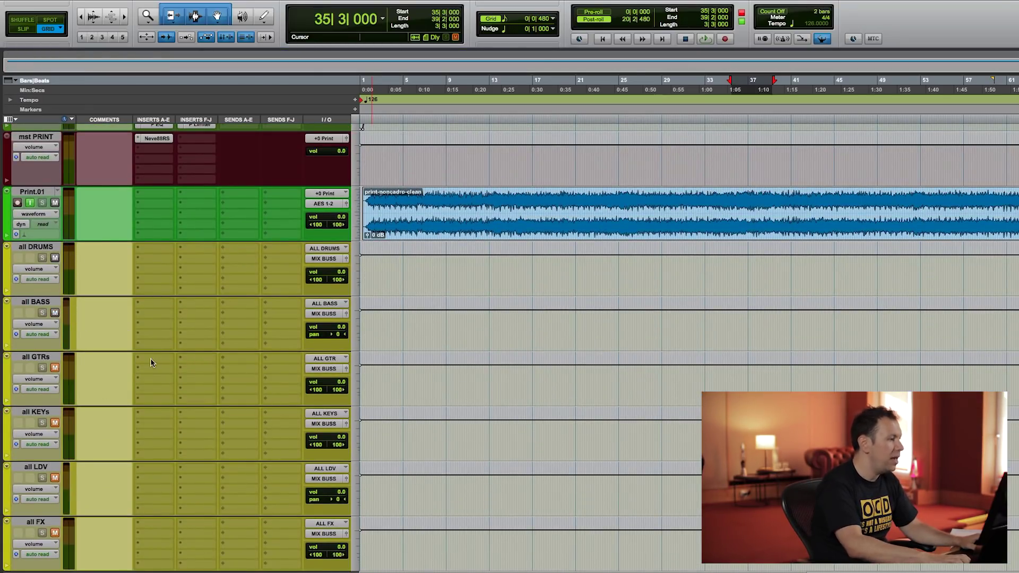
pyautogui.scroll(15, 151, 362)
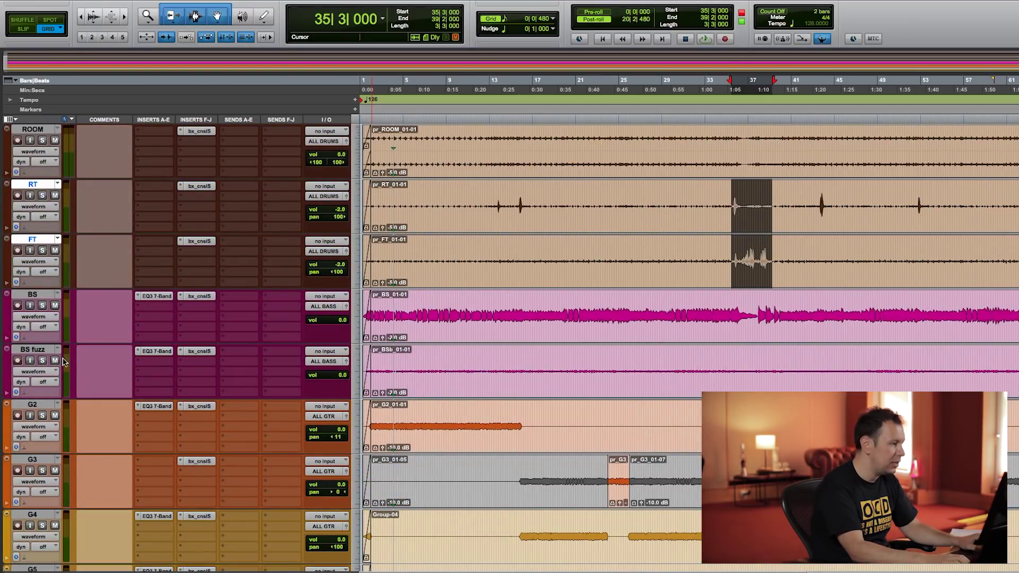
pyautogui.moveTo(435, 313); pyautogui.dragTo(629, 313)
pyautogui.press('space')
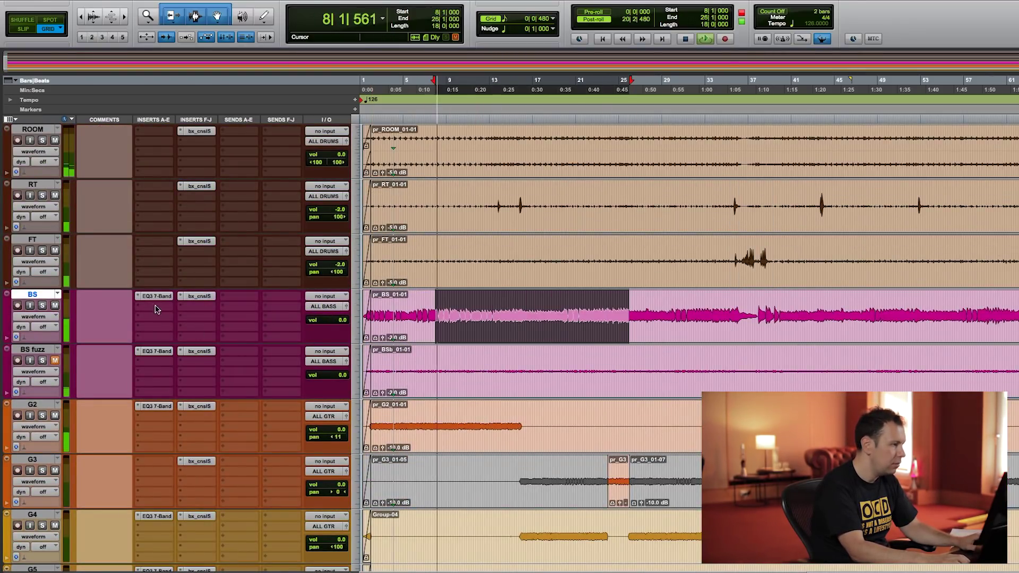
pyautogui.click(199, 296)
pyautogui.moveTo(239, 3); pyautogui.dragTo(427, 17)
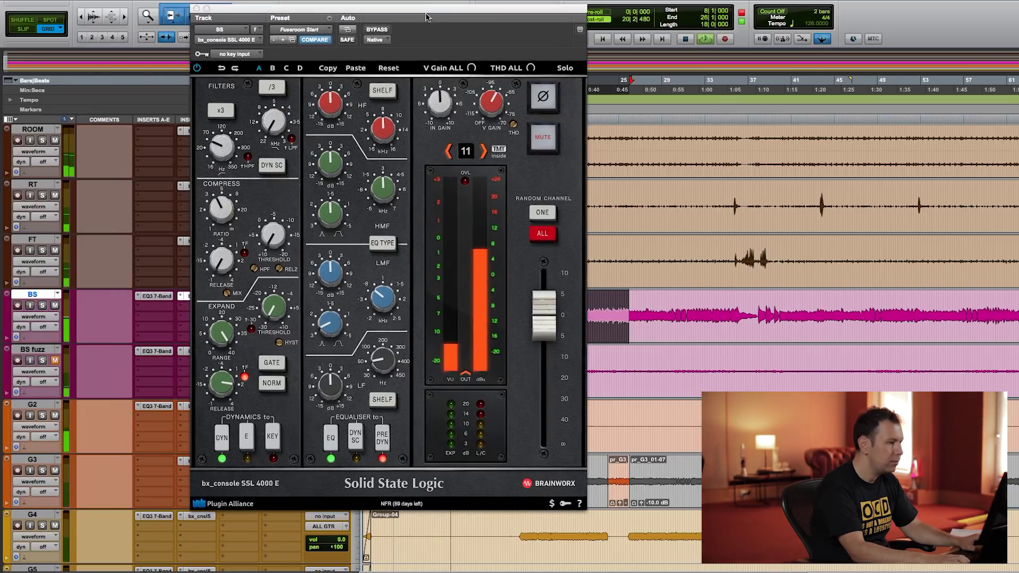
# Set the BS channel's LF frequency to about 281 Hz with a gain boost, and lower the compressor threshold with the high-pass filter engaged.
pyautogui.click(391, 323)
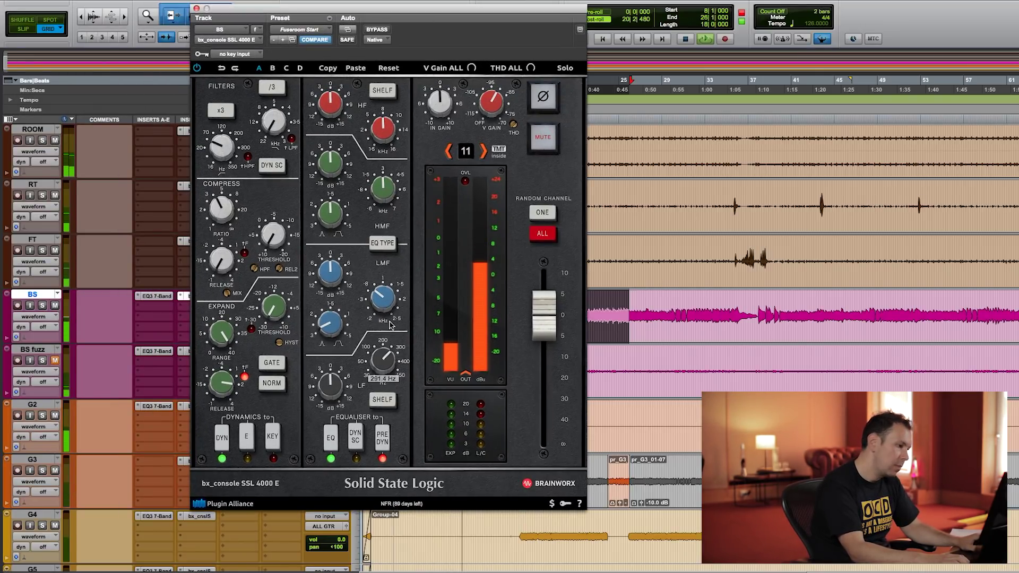
pyautogui.moveTo(331, 387); pyautogui.dragTo(331, 379)
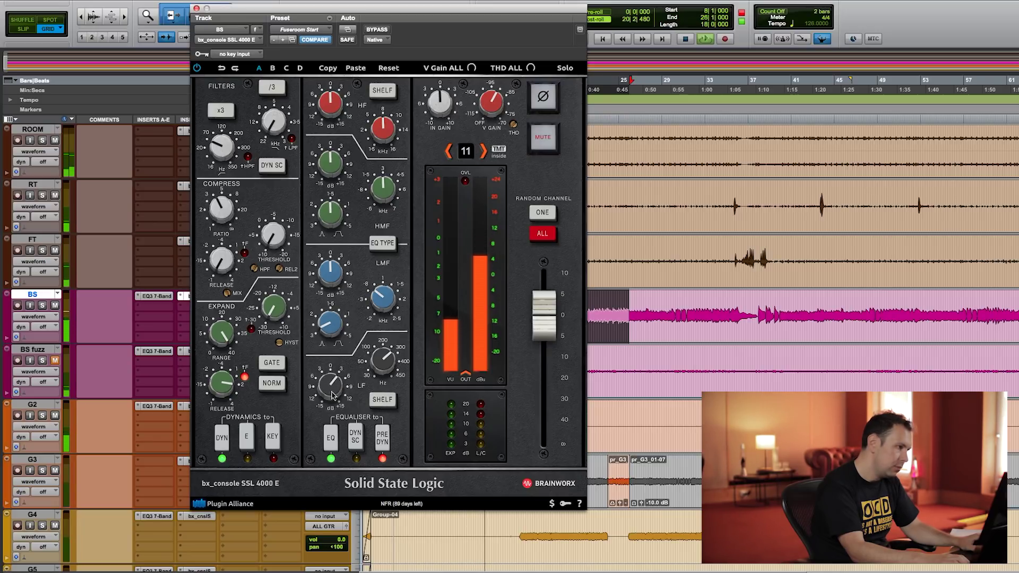
pyautogui.moveTo(272, 237); pyautogui.dragTo(273, 234)
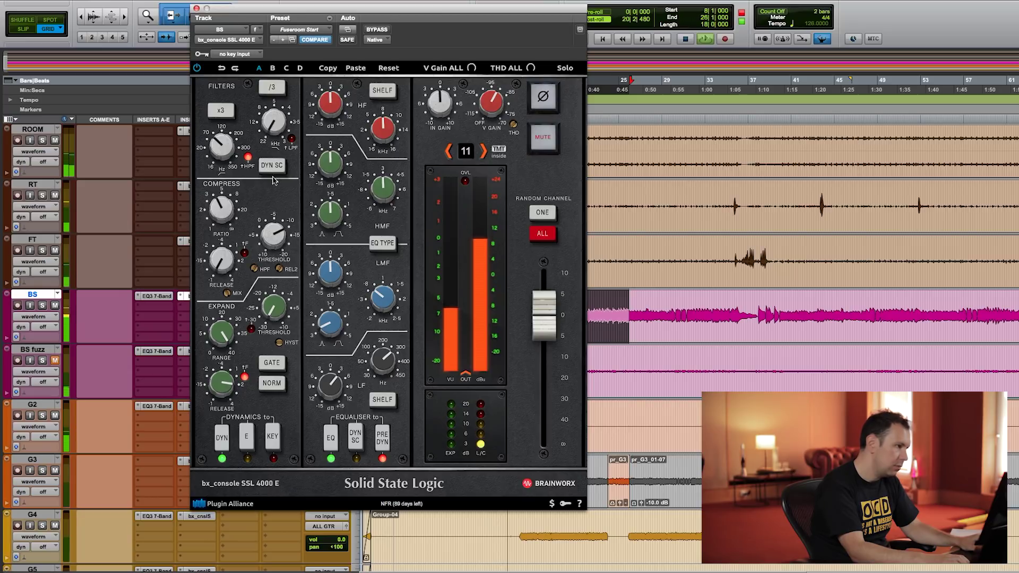
# Lower the BS channel's HMF frequency, boost its HMF gain and set the compressor release to about 0.17 s.
pyautogui.moveTo(380, 192); pyautogui.dragTo(373, 215)
pyautogui.moveTo(330, 166); pyautogui.dragTo(331, 157)
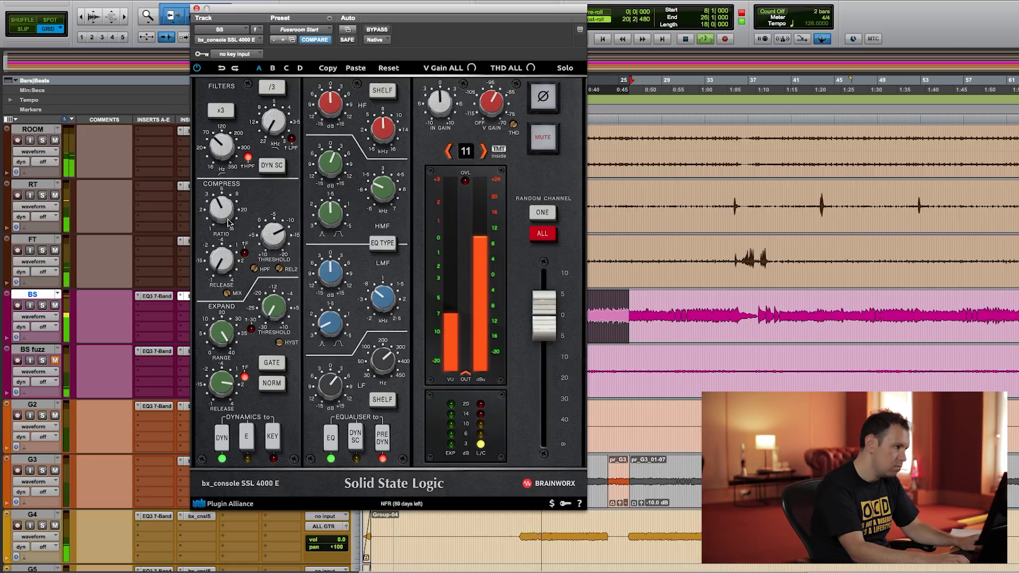
pyautogui.moveTo(222, 254)
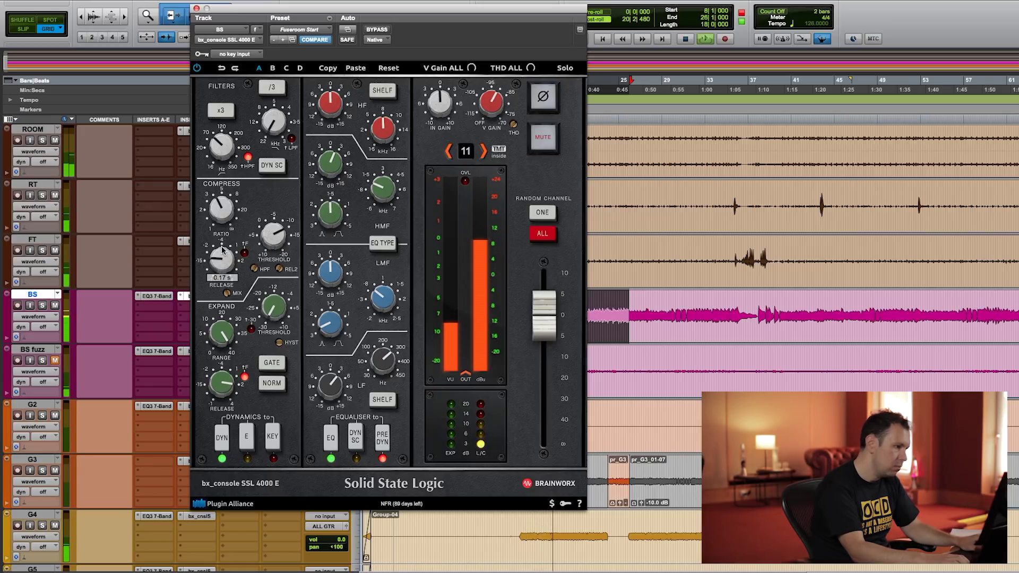
# Try an HF gain cut on the BS channel, lower the low-pass filter cutoff and raise the compressor ratio.
pyautogui.moveTo(330, 103); pyautogui.dragTo(349, 8)
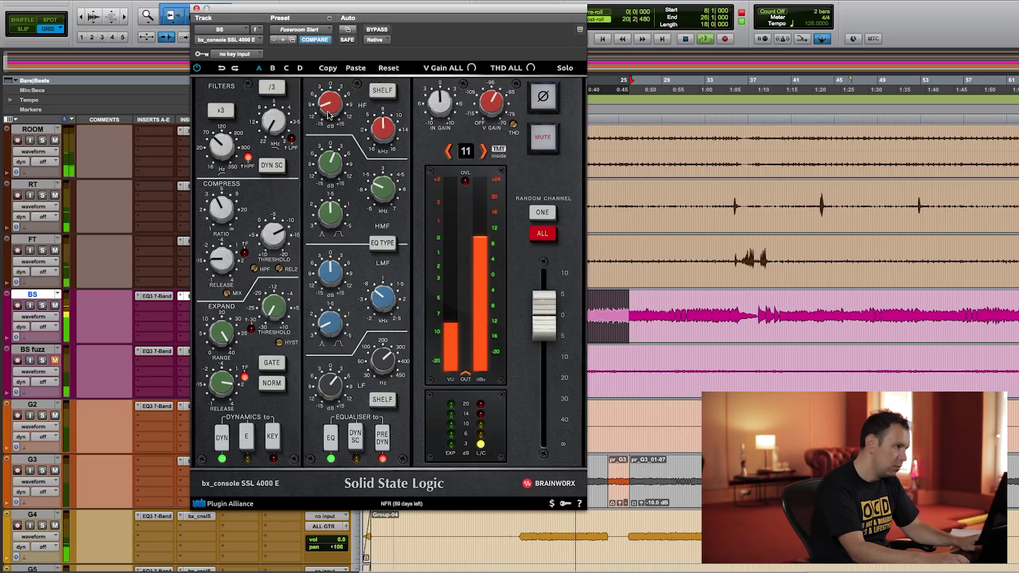
pyautogui.moveTo(283, 138); pyautogui.dragTo(282, 126)
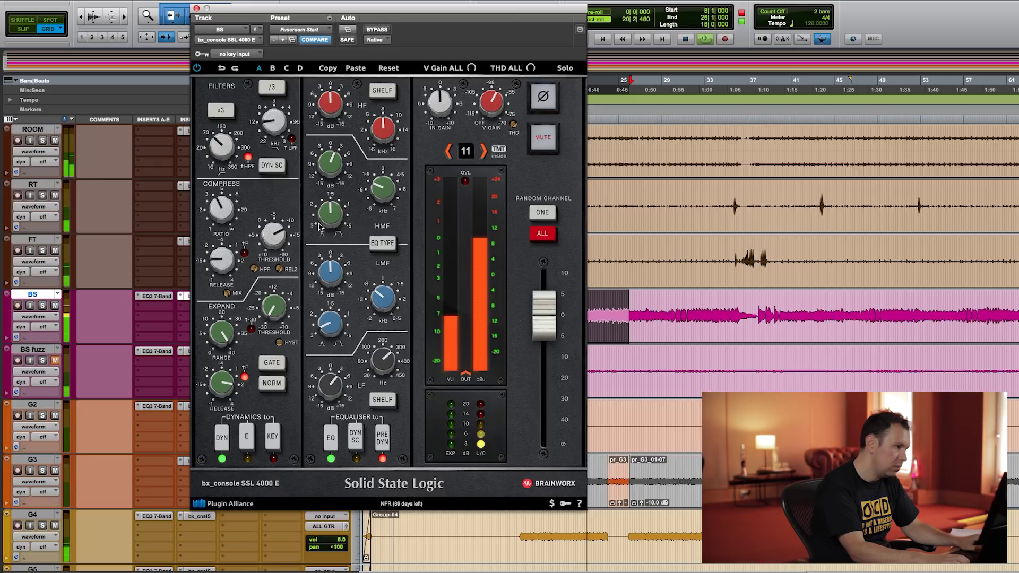
pyautogui.click(224, 257)
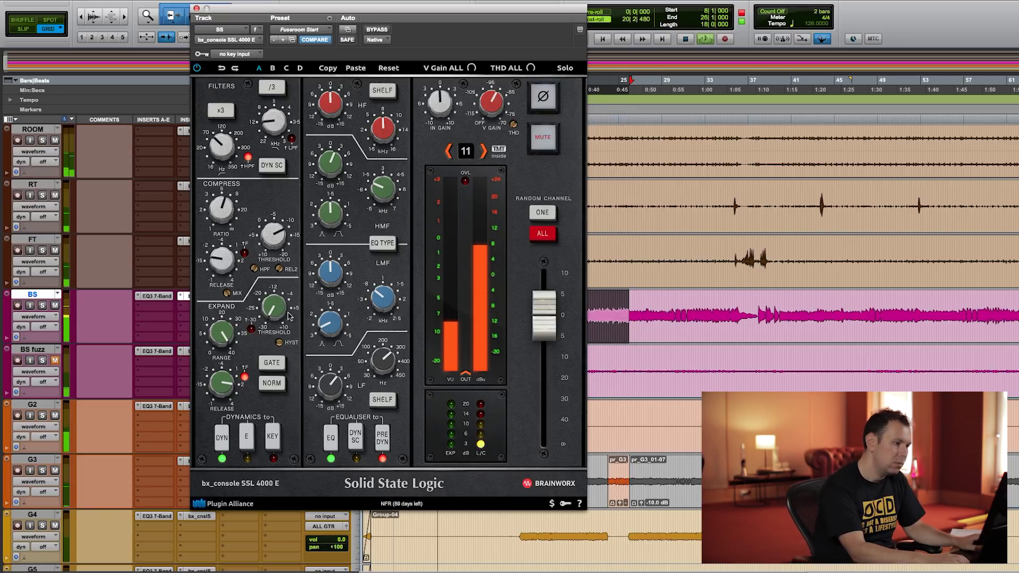
# Pull the BS channel's output fader down slightly and boost its LMF gain.
pyautogui.moveTo(549, 321); pyautogui.dragTo(550, 328)
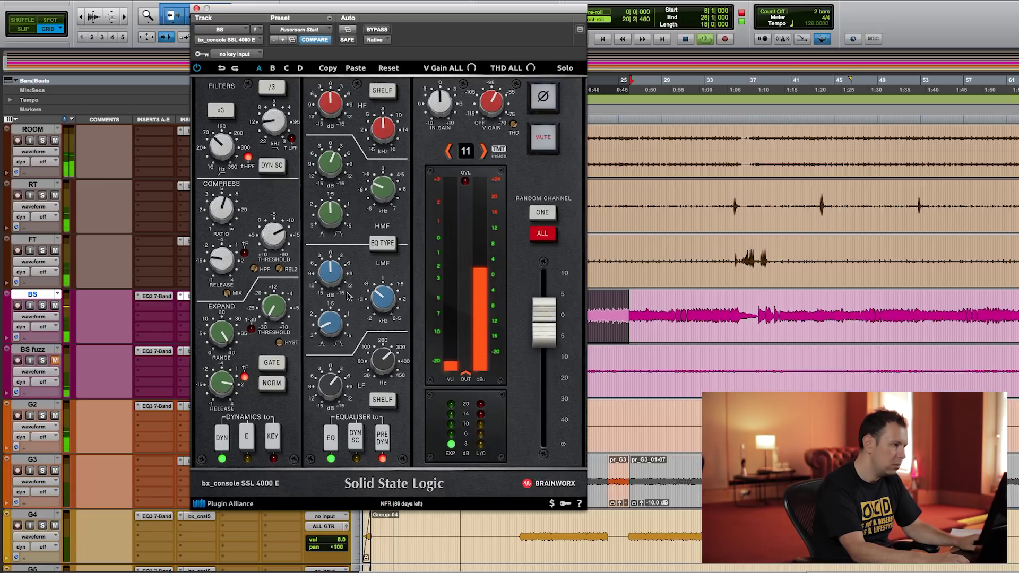
pyautogui.moveTo(344, 286); pyautogui.dragTo(353, 314)
pyautogui.moveTo(331, 282)
pyautogui.mouseDown()
pyautogui.moveTo(335, 268)
pyautogui.moveTo(338, 278)
pyautogui.mouseUp()
pyautogui.click(374, 295)
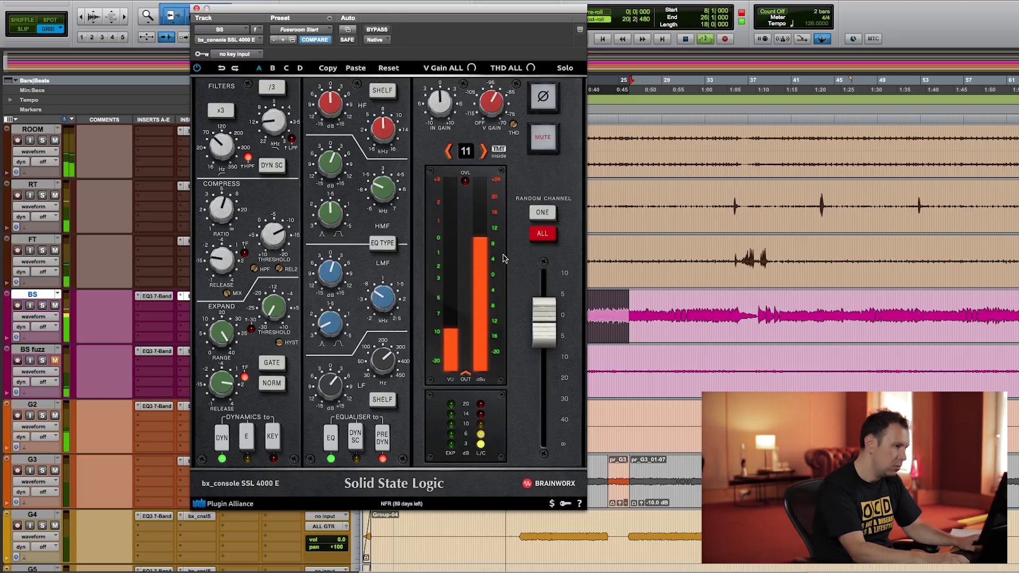
# Compare the BS channel's processing with bypass, raise its input gain and close the plug-in.
pyautogui.click(377, 30)
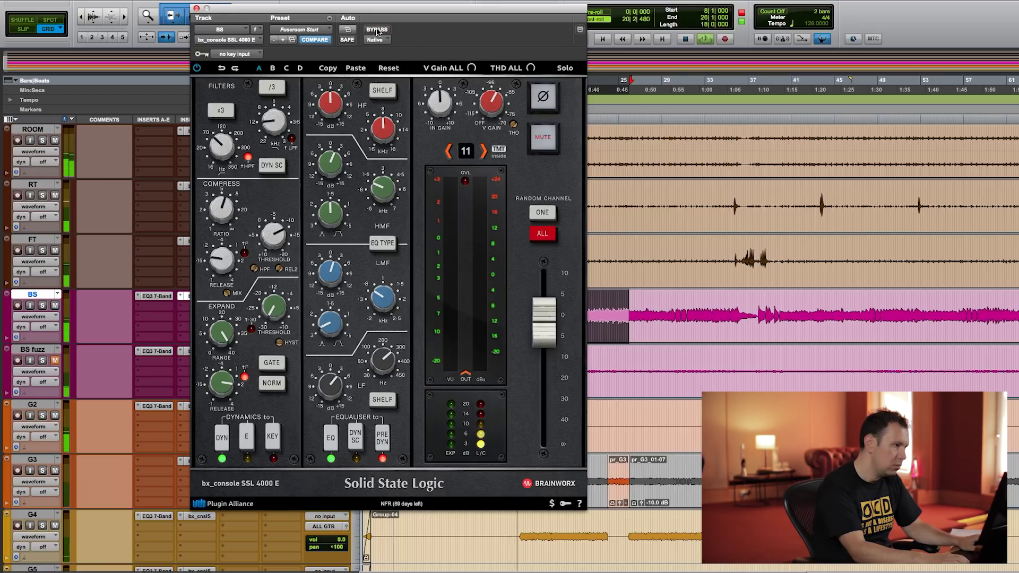
pyautogui.click(377, 31)
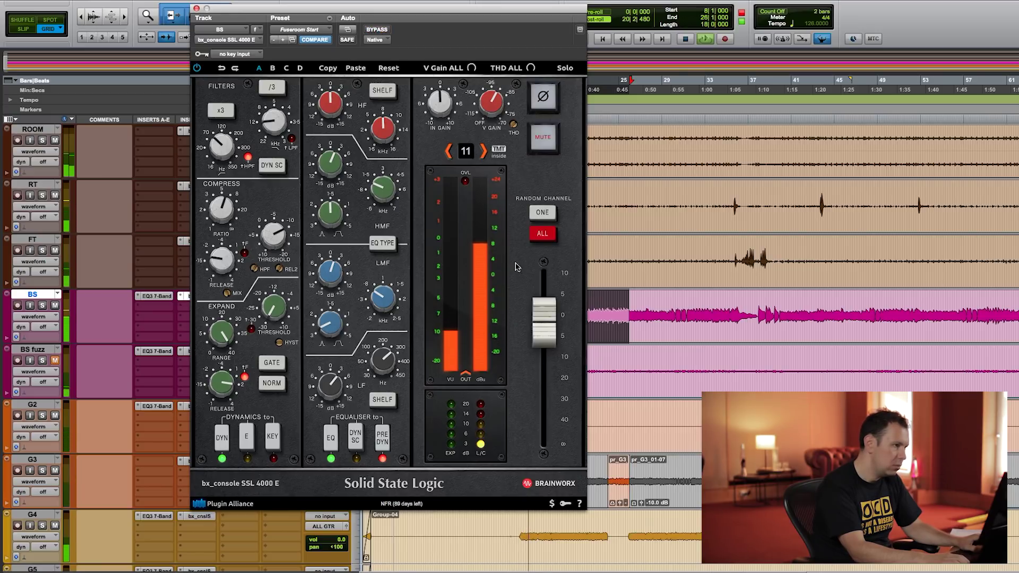
pyautogui.moveTo(439, 115); pyautogui.dragTo(441, 104)
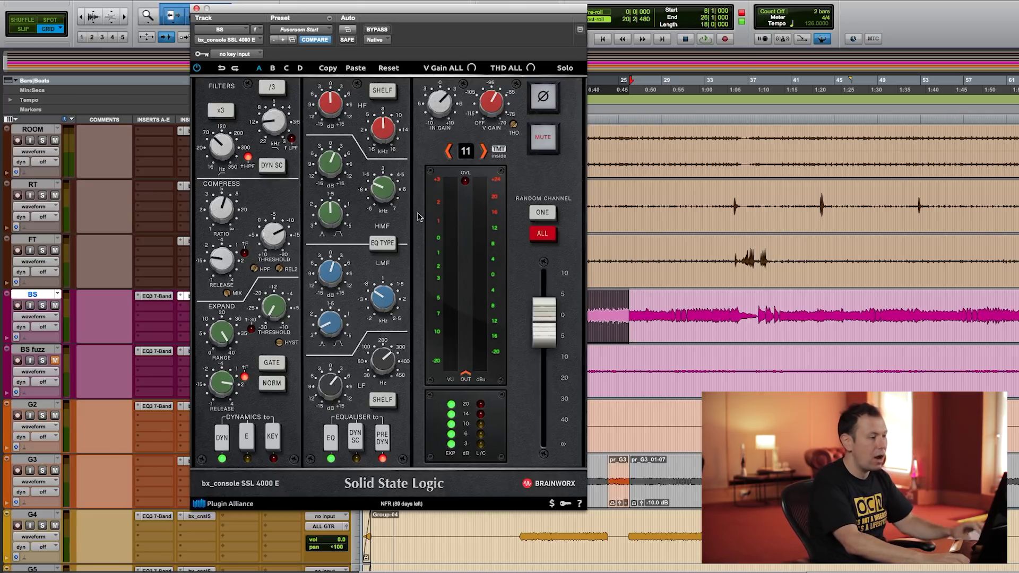
pyautogui.click(197, 9)
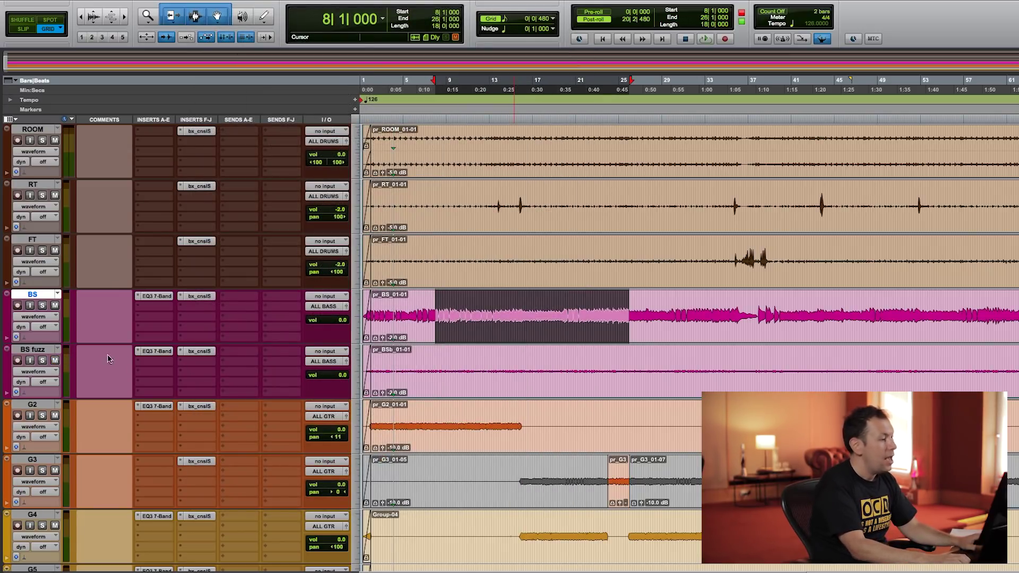
# Open the BS fuzz track's console plug-in, start playback, lower the HMF frequency and boost the HMF gain.
pyautogui.click(197, 352)
pyautogui.moveTo(451, 15); pyautogui.dragTo(502, 13)
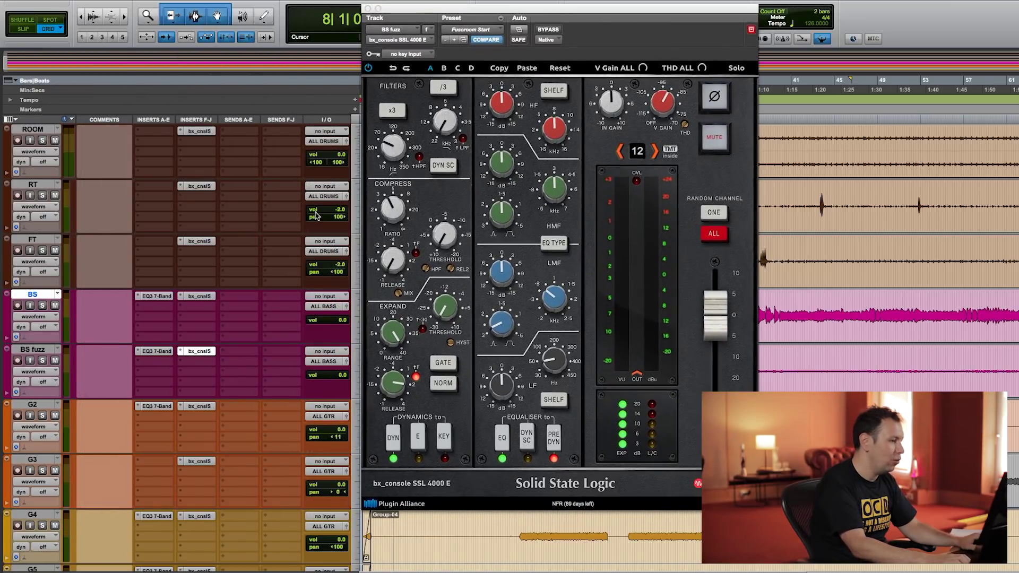
pyautogui.press('space')
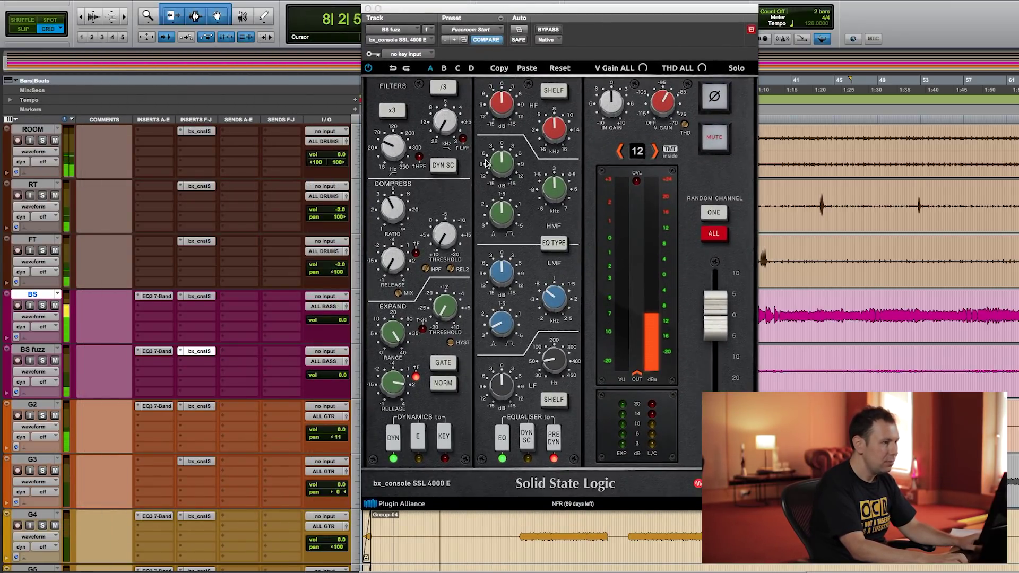
pyautogui.moveTo(553, 188); pyautogui.dragTo(550, 206)
pyautogui.moveTo(502, 169); pyautogui.dragTo(508, 208)
# Compress the BS fuzz channel with fast attack and a higher ratio, and engage its low-pass and high-pass filters.
pyautogui.moveTo(445, 236); pyautogui.dragTo(393, 202)
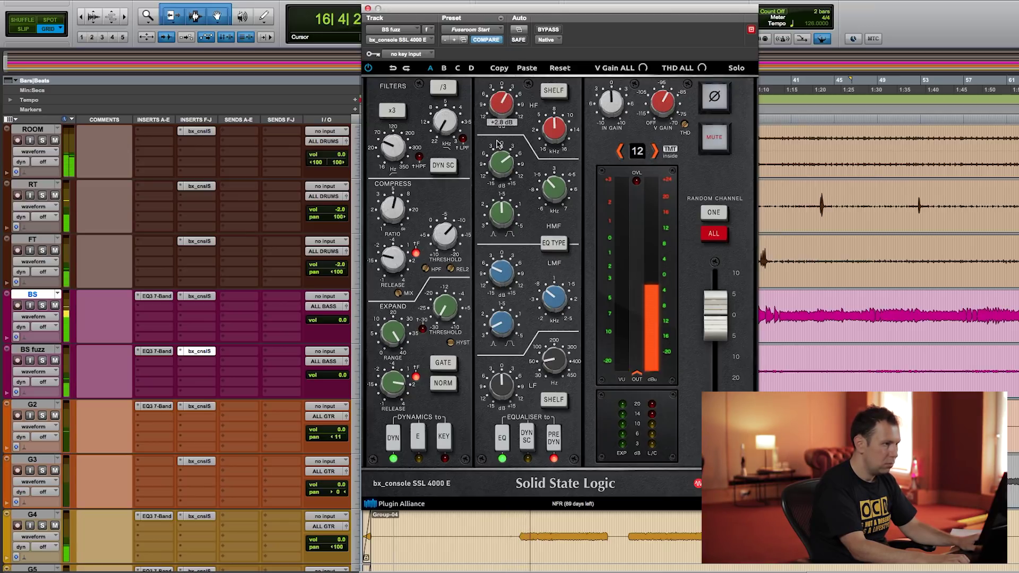
pyautogui.moveTo(446, 116); pyautogui.dragTo(446, 99)
pyautogui.moveTo(392, 155); pyautogui.dragTo(392, 151)
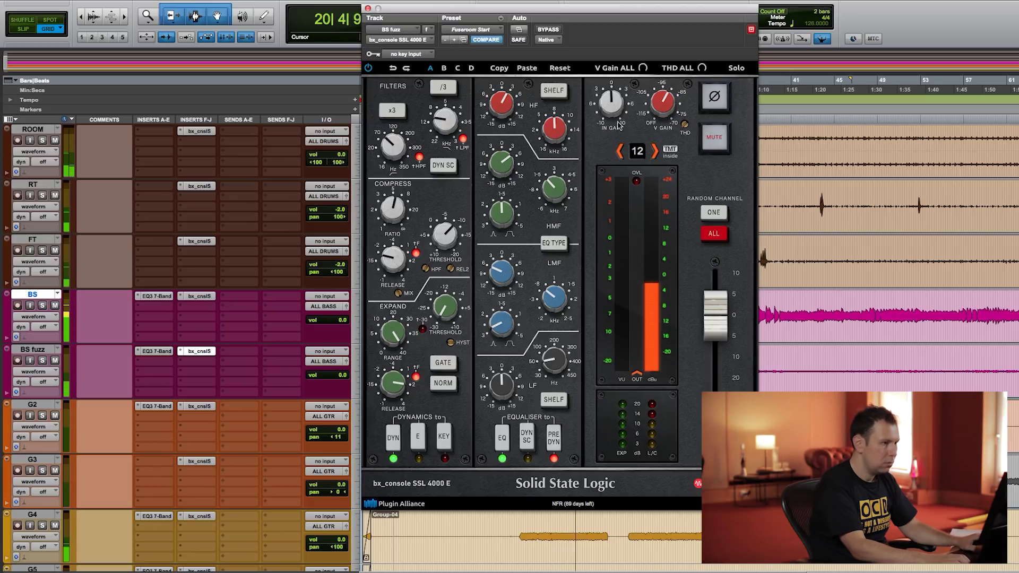
# Raise the BS fuzz channel's input gain to about 1.9 dB, and lower its compressor threshold and low-pass cutoff further.
pyautogui.moveTo(613, 104); pyautogui.dragTo(614, 90)
pyautogui.moveTo(458, 223); pyautogui.dragTo(459, 208)
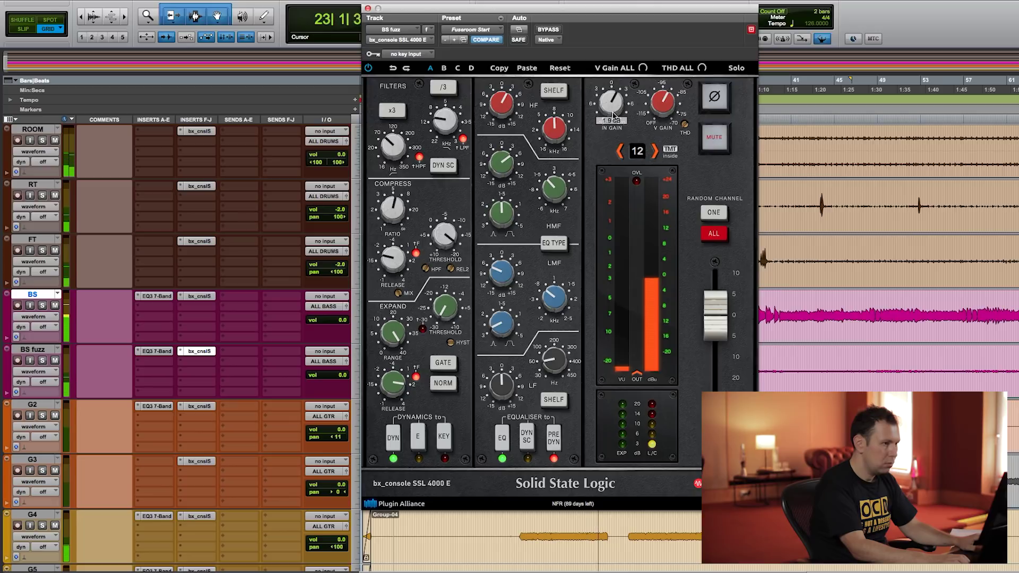
pyautogui.moveTo(443, 129); pyautogui.dragTo(453, 80)
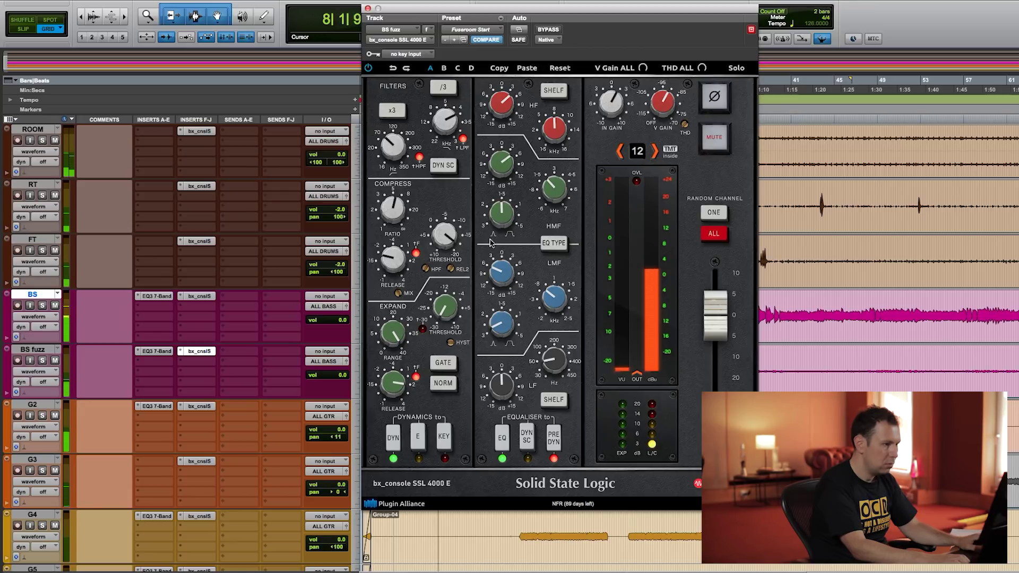
# Lower the BS fuzz channel's output fader, raise its input gain further and compare the processing with bypass.
pyautogui.moveTo(719, 313); pyautogui.dragTo(719, 337)
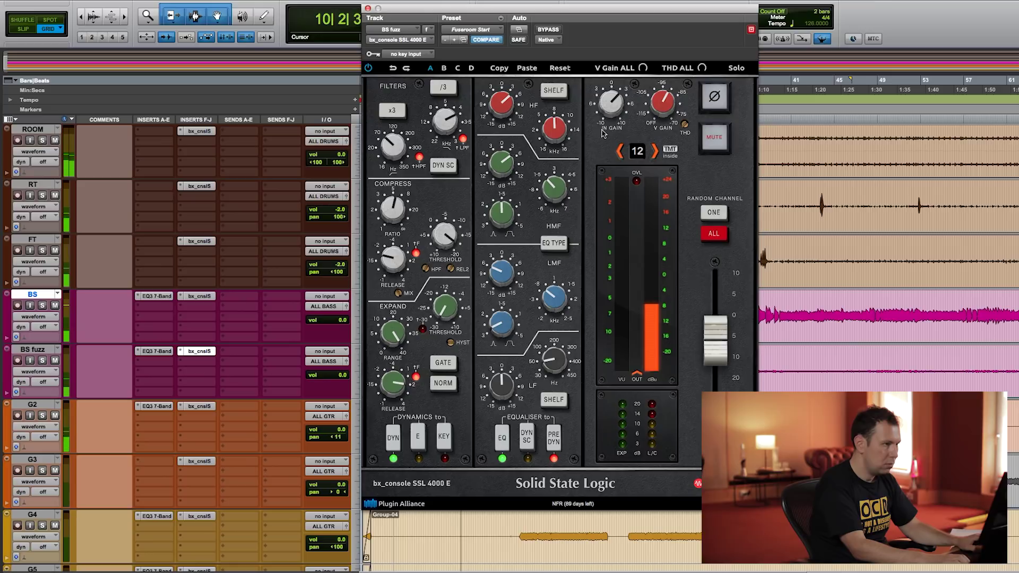
pyautogui.click(549, 30)
pyautogui.click(550, 30)
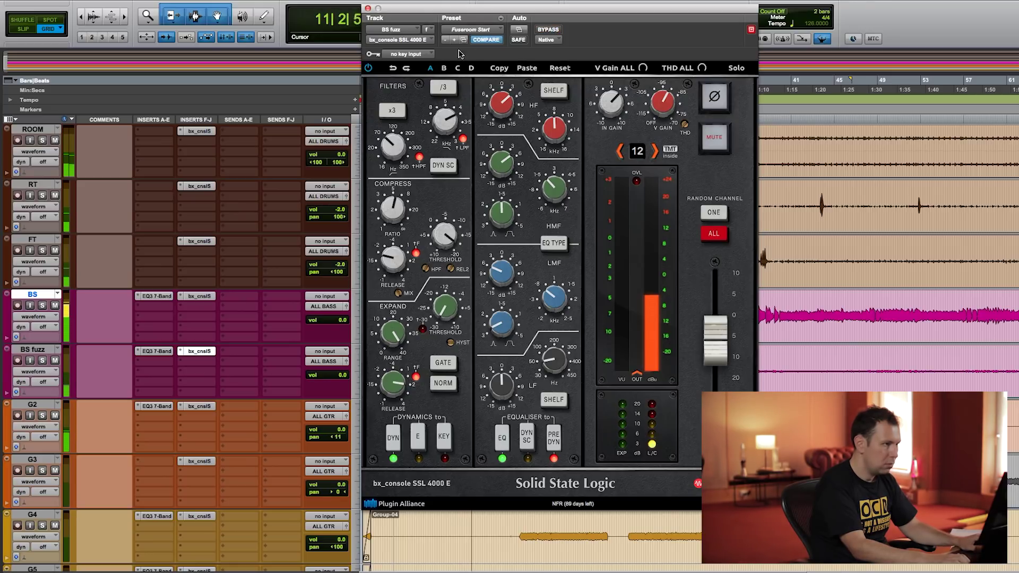
# Fine-tune the BS fuzz channel's output fader and close its console plug-in.
pyautogui.moveTo(722, 335); pyautogui.dragTo(722, 332)
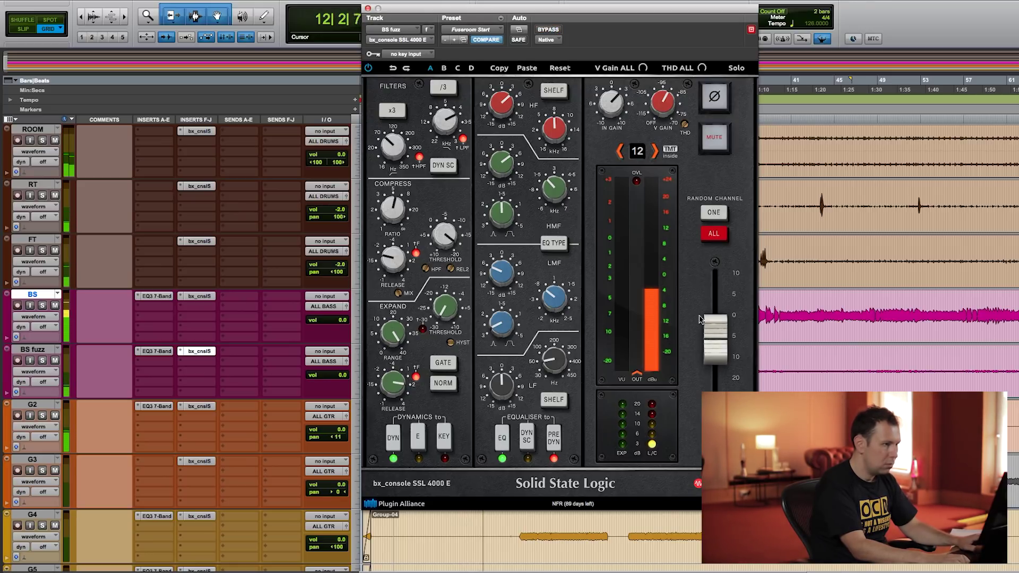
pyautogui.click(367, 9)
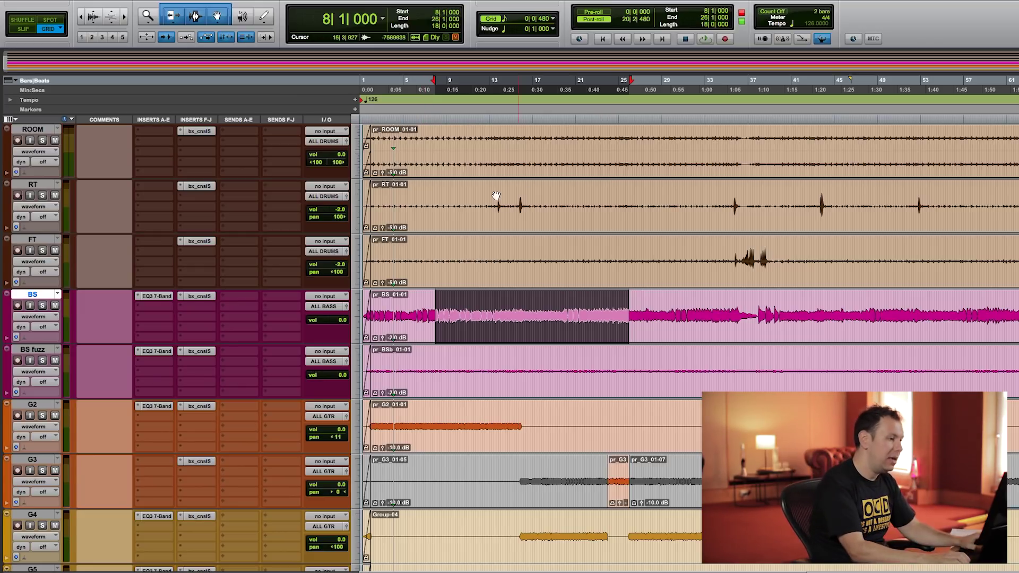
# Select bars 5 to 15 of the G2 guitar clip and unmute the all GTRs bus.
pyautogui.scroll(-3, 505, 265)
pyautogui.moveTo(512, 316); pyautogui.dragTo(403, 317)
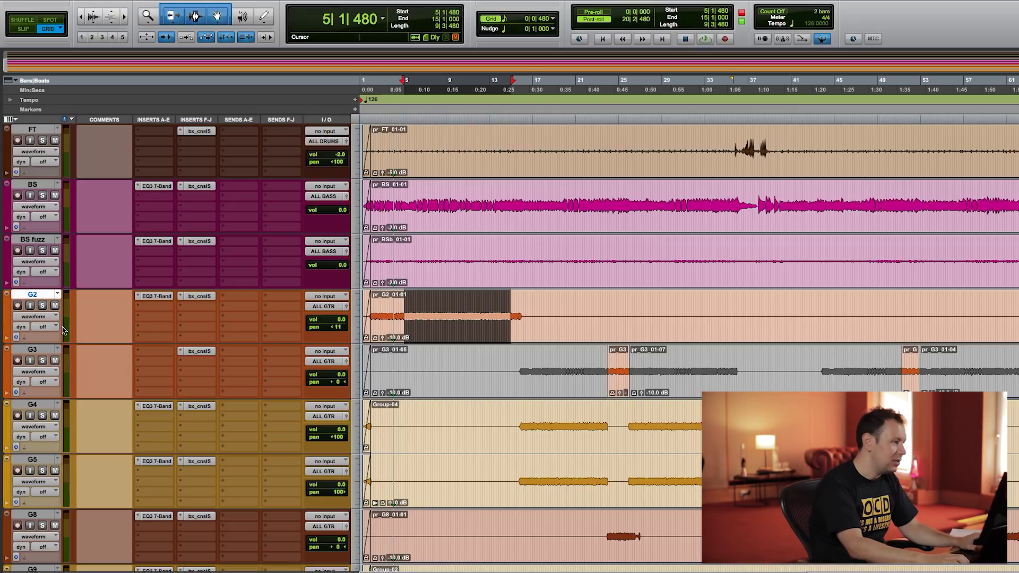
pyautogui.scroll(-15, 34, 309)
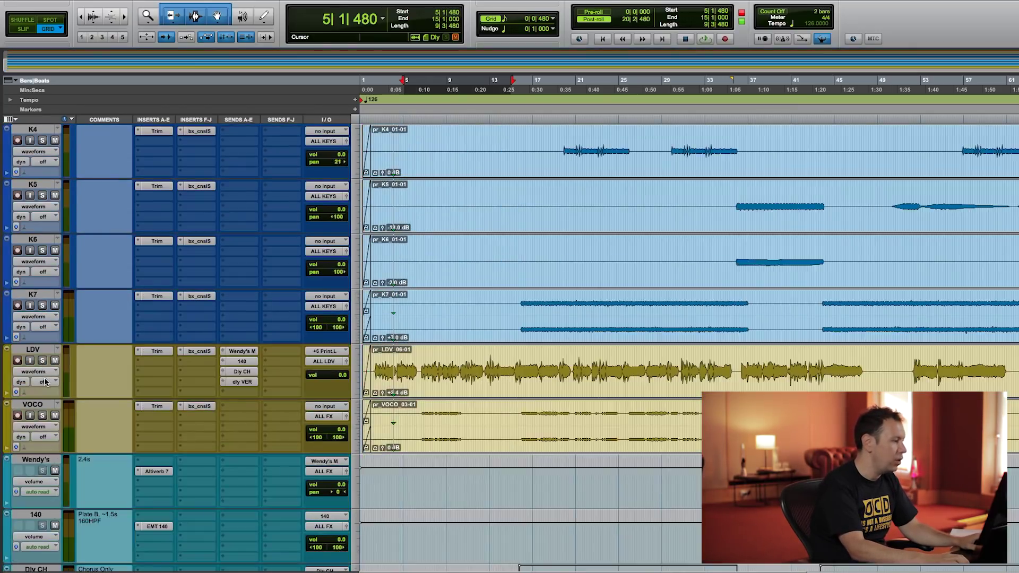
pyautogui.scroll(-3, 43, 407)
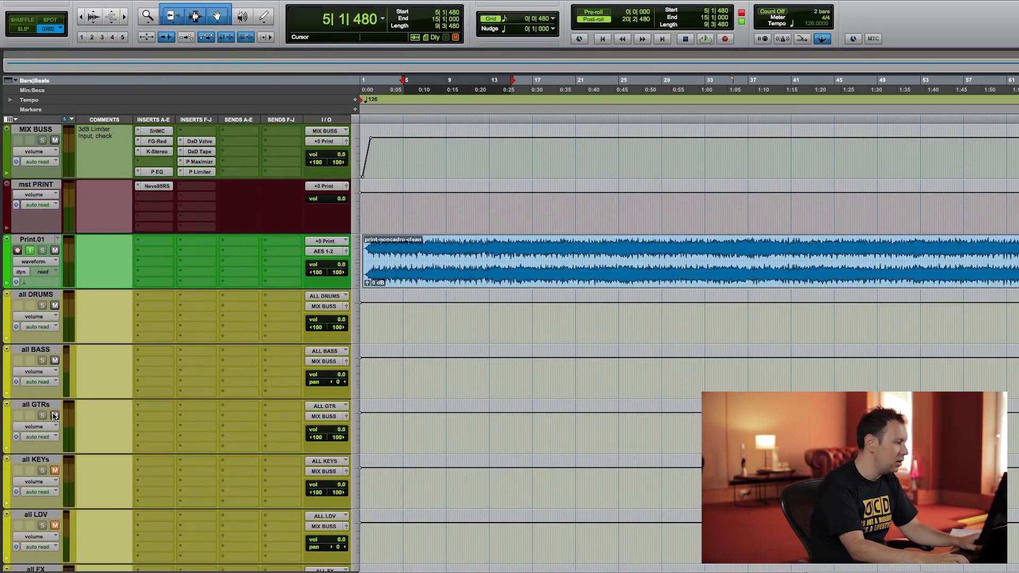
pyautogui.scroll(15, 49, 370)
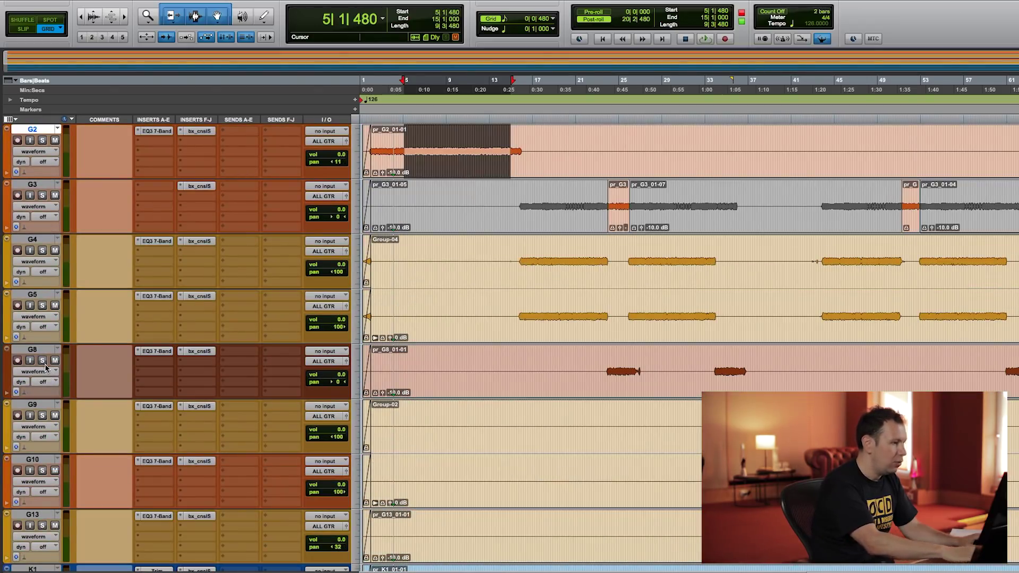
pyautogui.scroll(2, 46, 355)
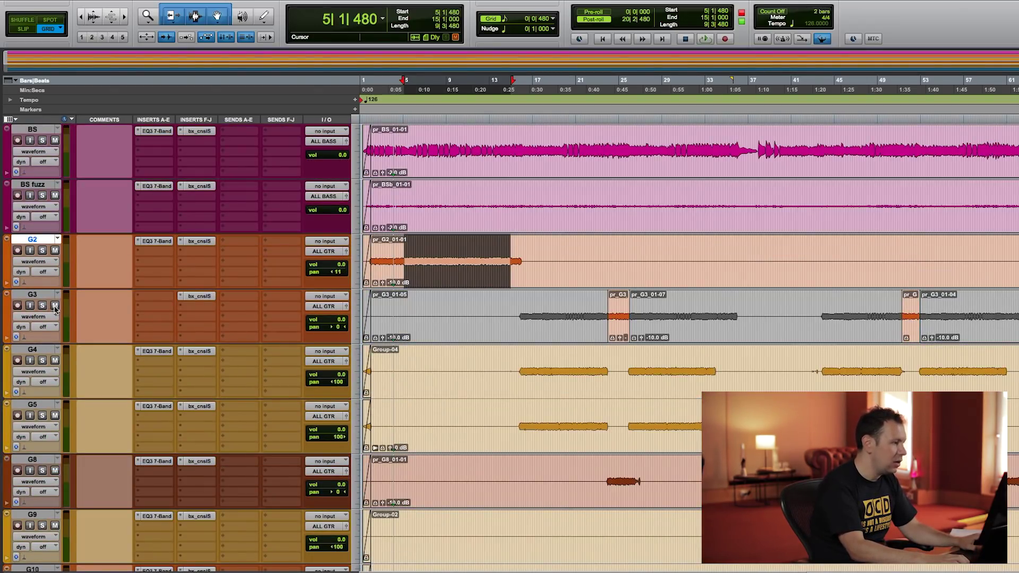
# Mute the G4, G5, G8, G9 and G10 guitar tracks.
pyautogui.click(54, 471)
pyautogui.scroll(-3, 53, 424)
pyautogui.scroll(-4, 49, 398)
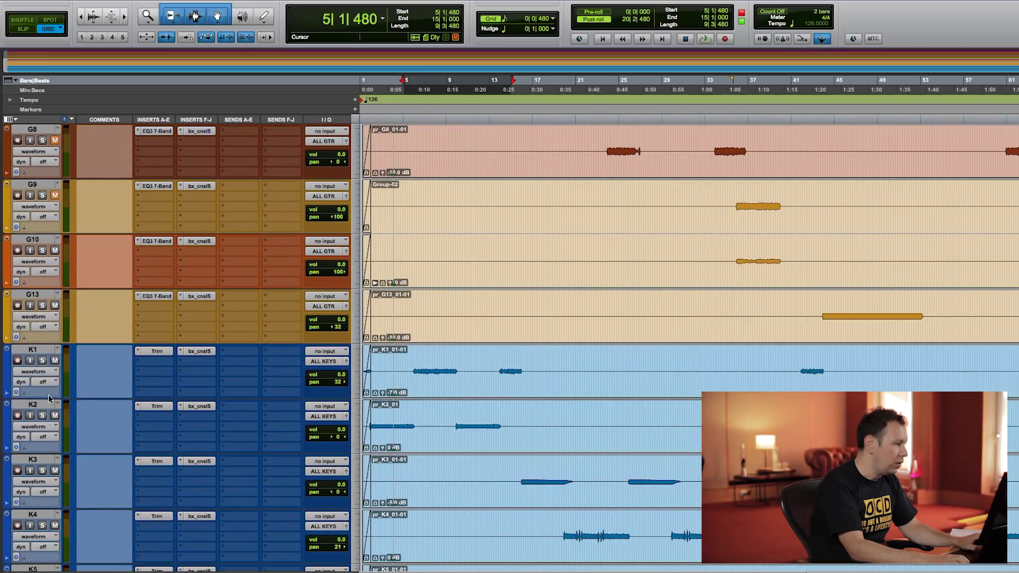
pyautogui.scroll(5, 54, 307)
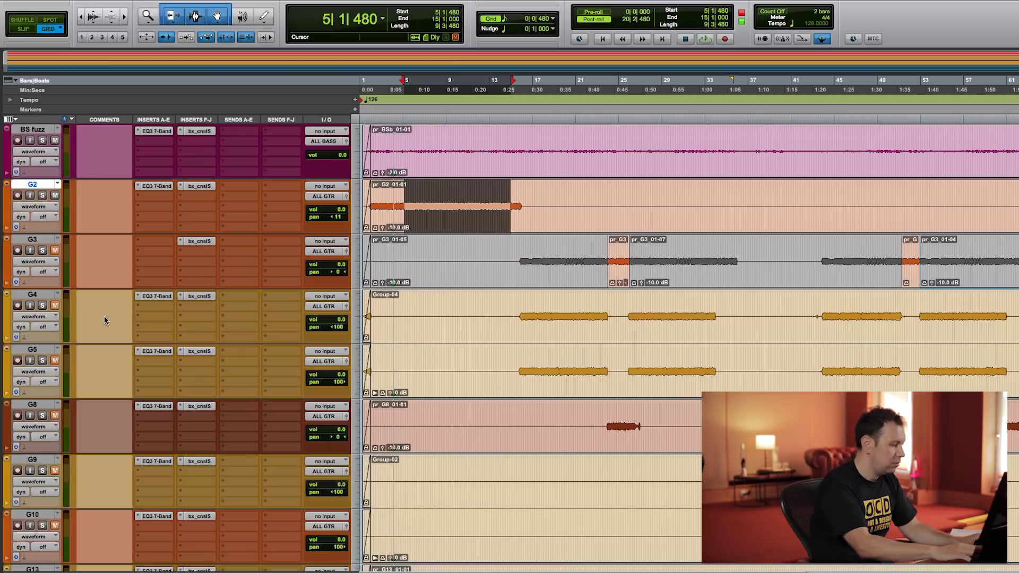
# Open G2's console plug-in, engage its high-pass filter and boost the LF band as a bell by about 9.4 dB at a higher frequency.
pyautogui.click(200, 187)
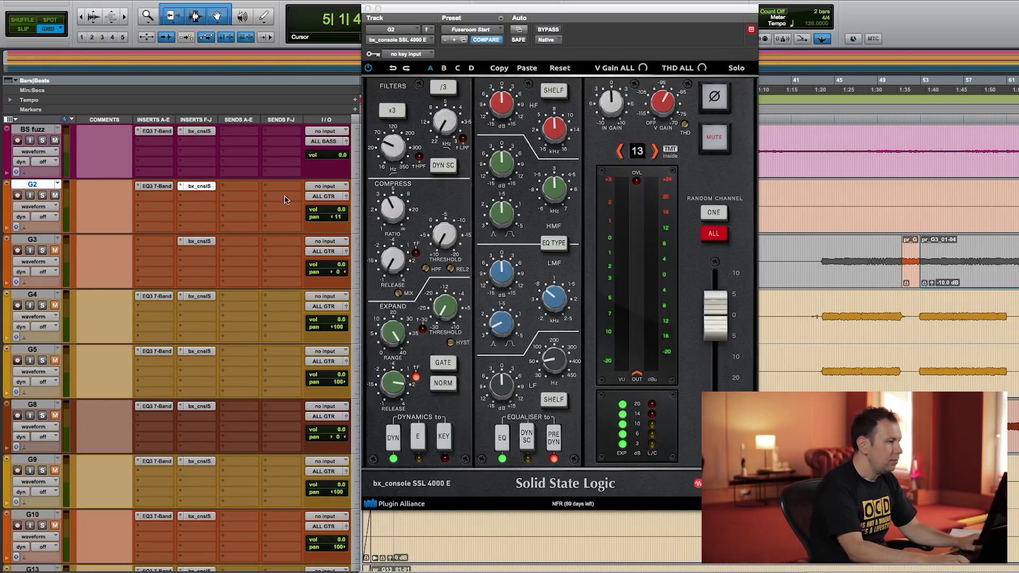
pyautogui.moveTo(530, 5); pyautogui.dragTo(427, 13)
pyautogui.moveTo(285, 155); pyautogui.dragTo(311, 163)
pyautogui.moveTo(447, 366); pyautogui.dragTo(449, 350)
pyautogui.click(447, 406)
pyautogui.moveTo(395, 392); pyautogui.dragTo(424, 380)
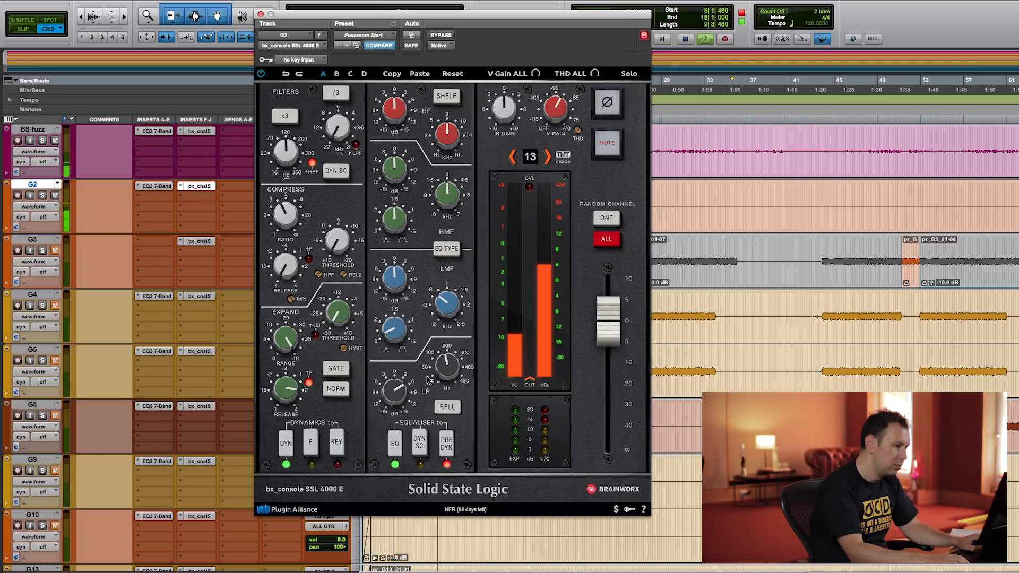
pyautogui.moveTo(398, 391)
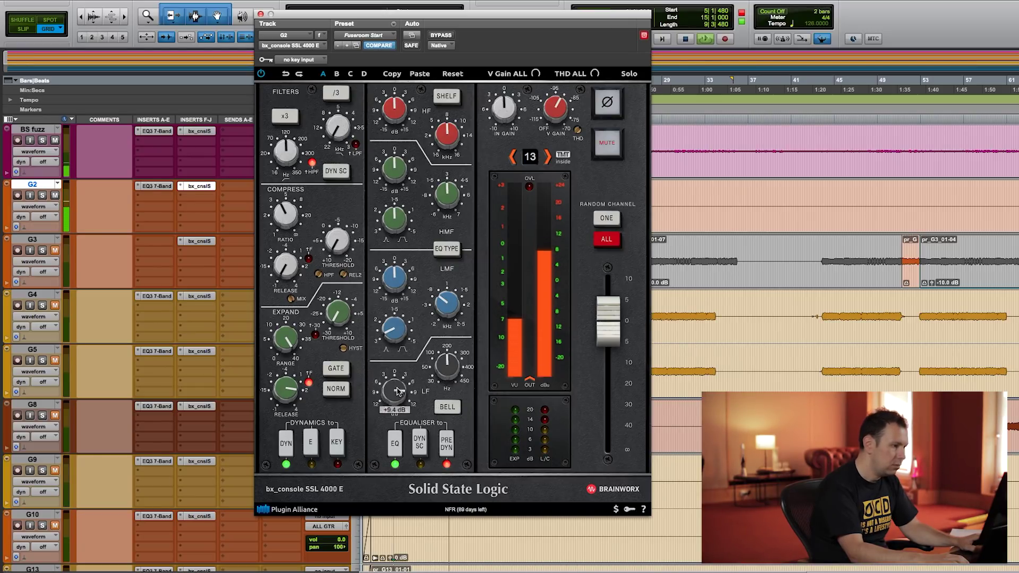
# Cut G2's LMF gain, boost its HMF gain about 7.3 dB and lower the HMF frequency to about 1.6 kHz.
pyautogui.moveTo(395, 282); pyautogui.dragTo(448, 313)
pyautogui.moveTo(397, 171); pyautogui.dragTo(401, 156)
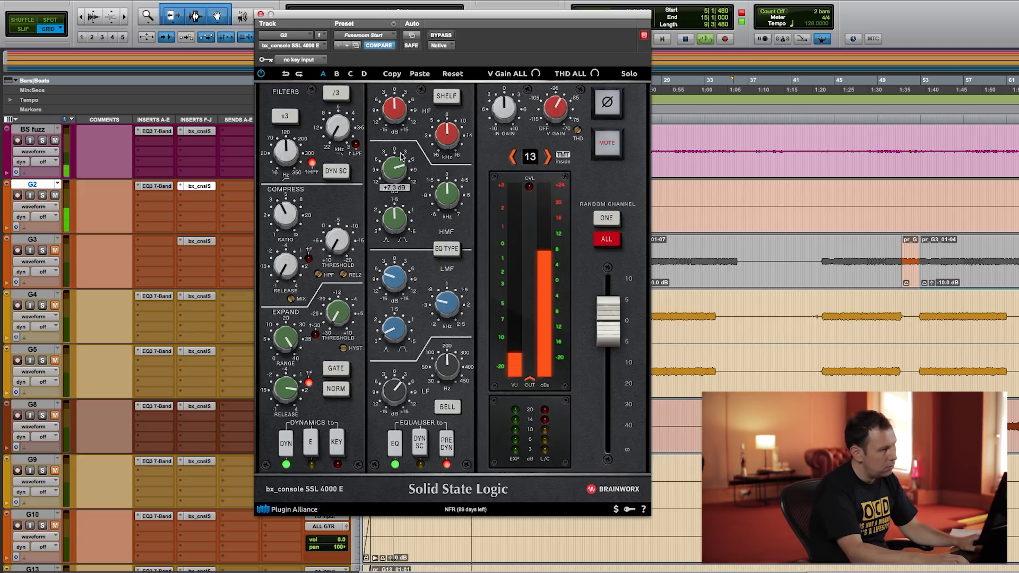
pyautogui.moveTo(447, 196); pyautogui.dragTo(447, 200)
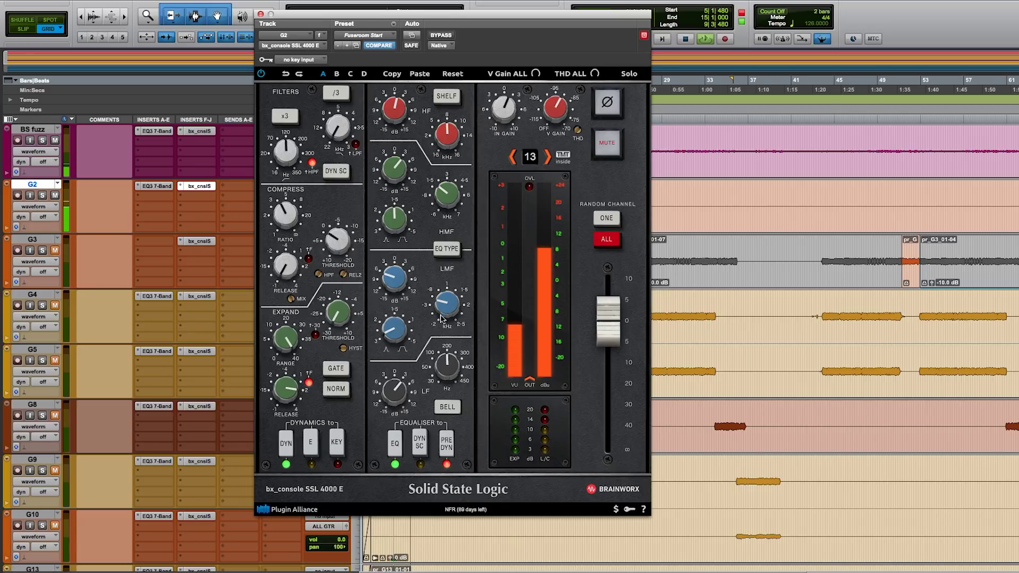
pyautogui.moveTo(439, 186)
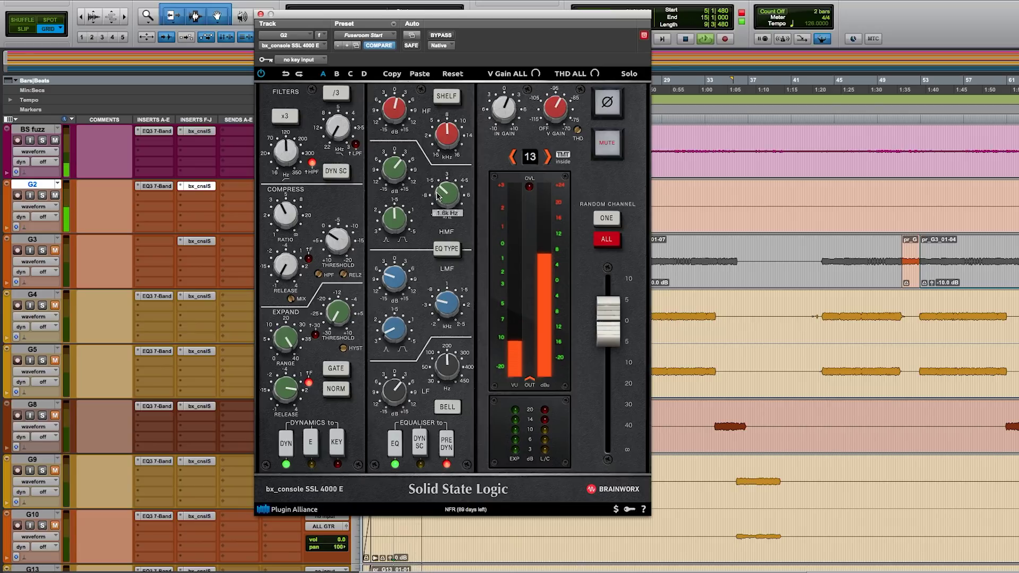
pyautogui.moveTo(438, 193); pyautogui.dragTo(446, 214)
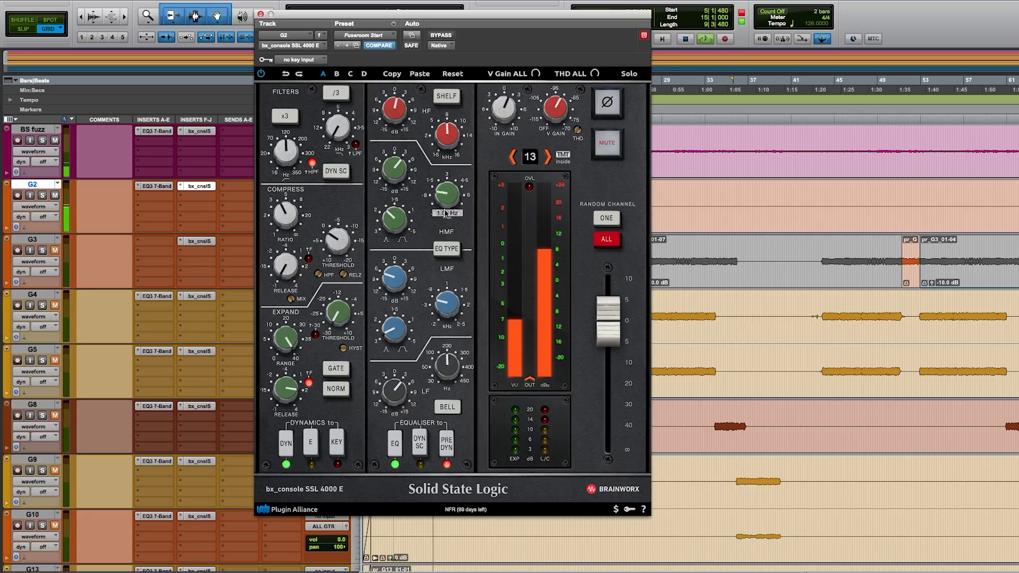
# Boost G2's HMF band at a higher frequency and trim the channel's input gain down slightly.
pyautogui.moveTo(401, 185)
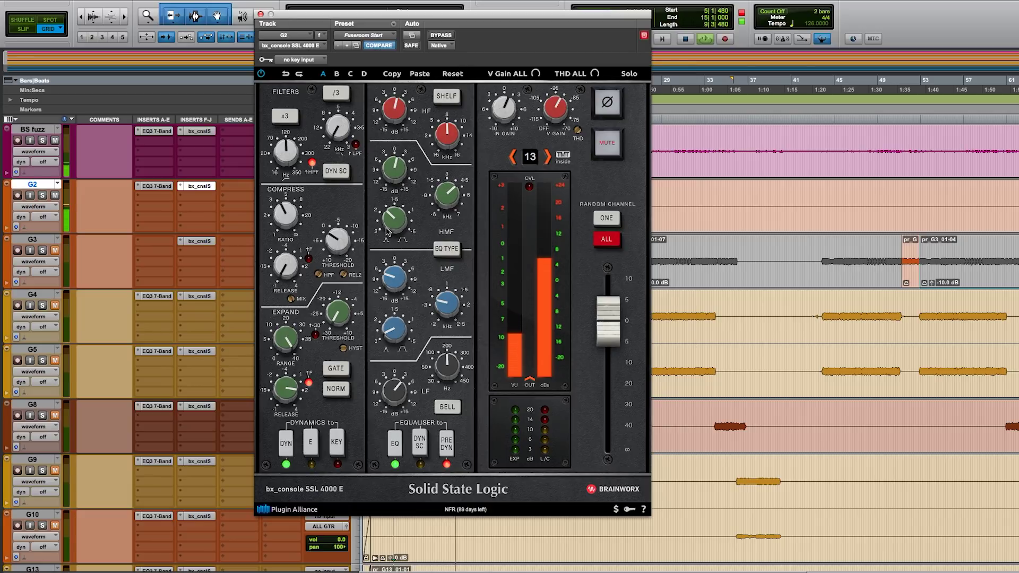
pyautogui.moveTo(391, 176); pyautogui.dragTo(396, 145)
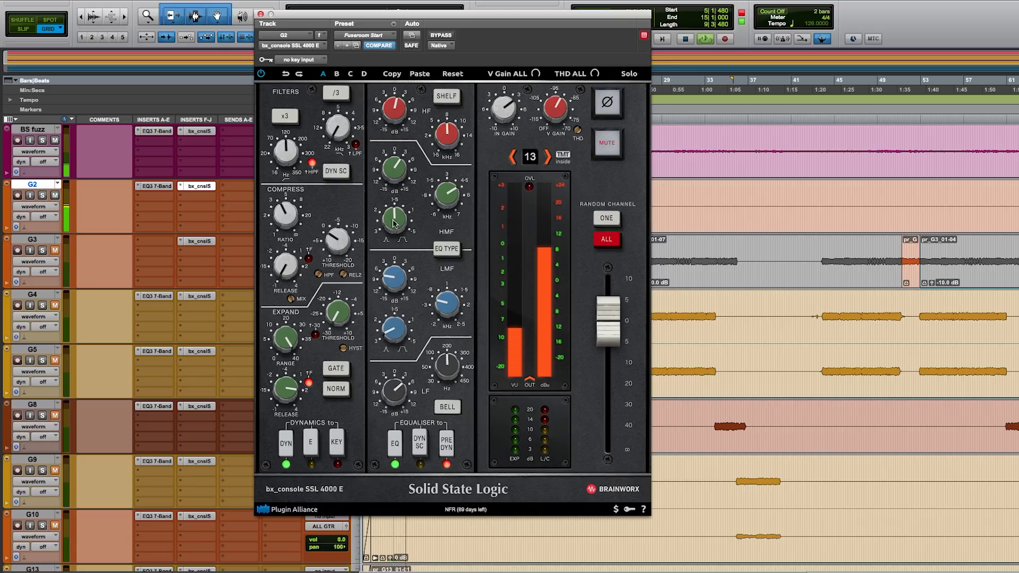
pyautogui.moveTo(499, 116); pyautogui.dragTo(496, 137)
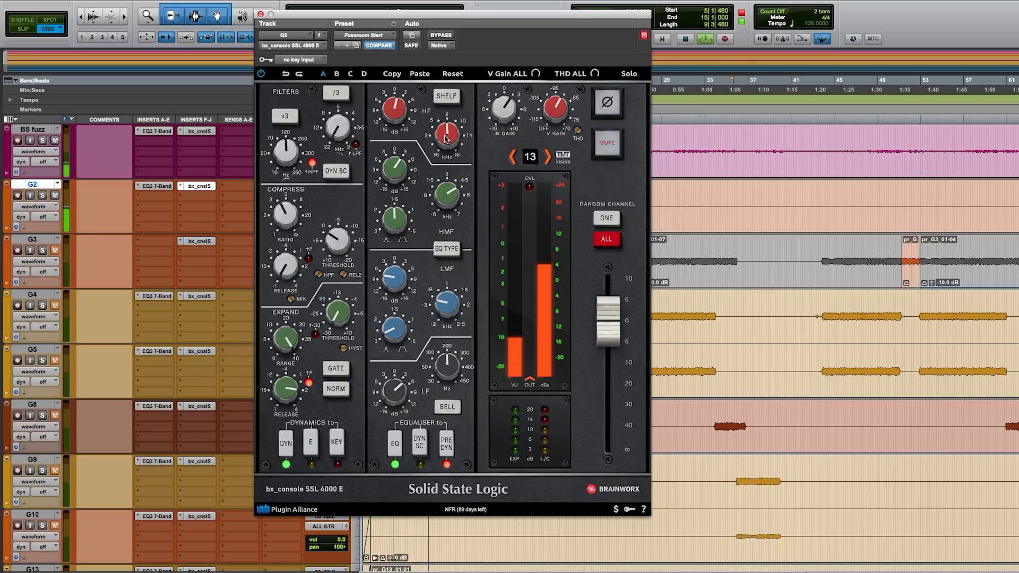
# Set G2's HF band to bell at about 5.5 kHz, compare it with the shelf shape, and close the plug-in.
pyautogui.click(446, 96)
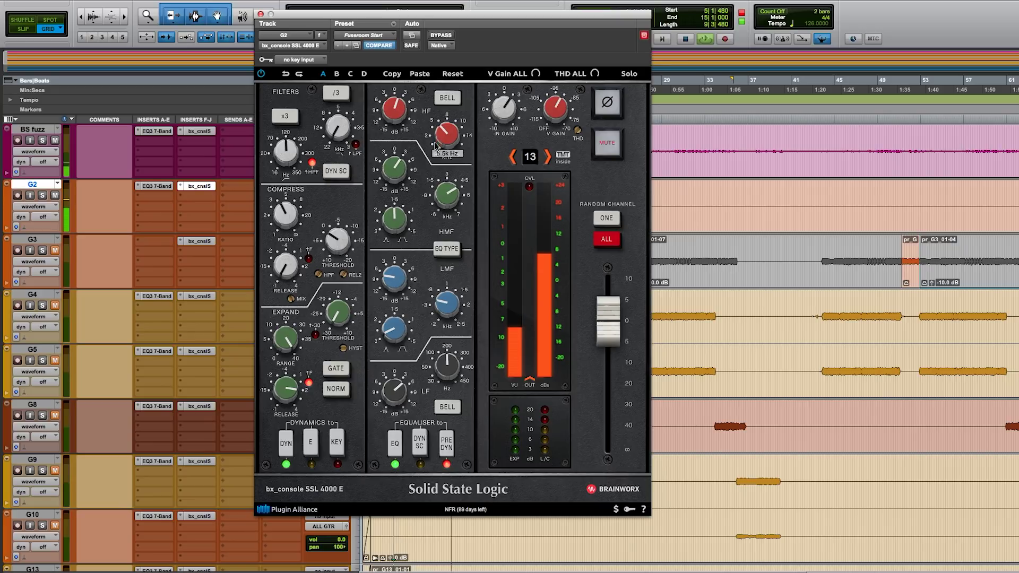
pyautogui.click(446, 99)
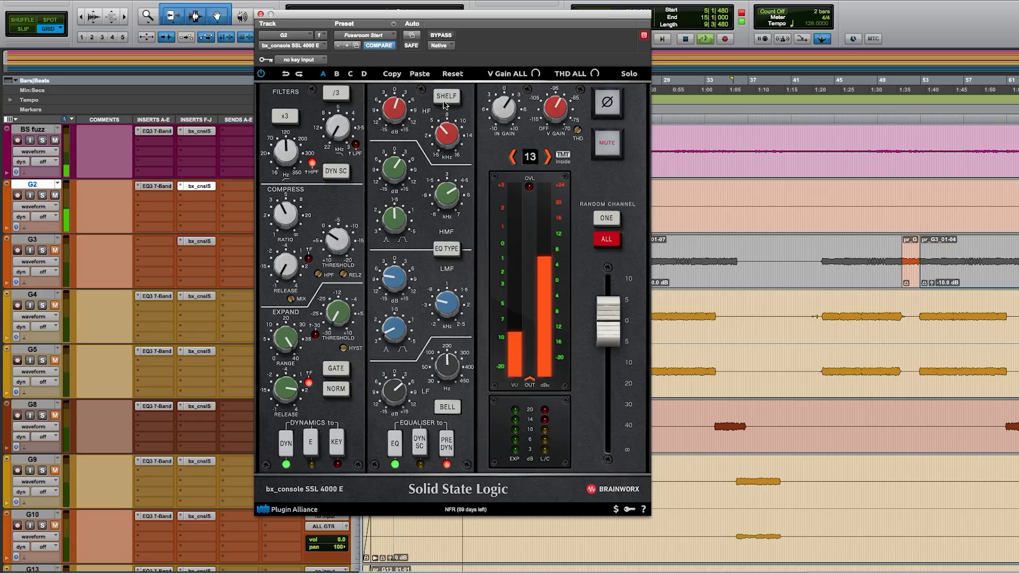
pyautogui.click(446, 99)
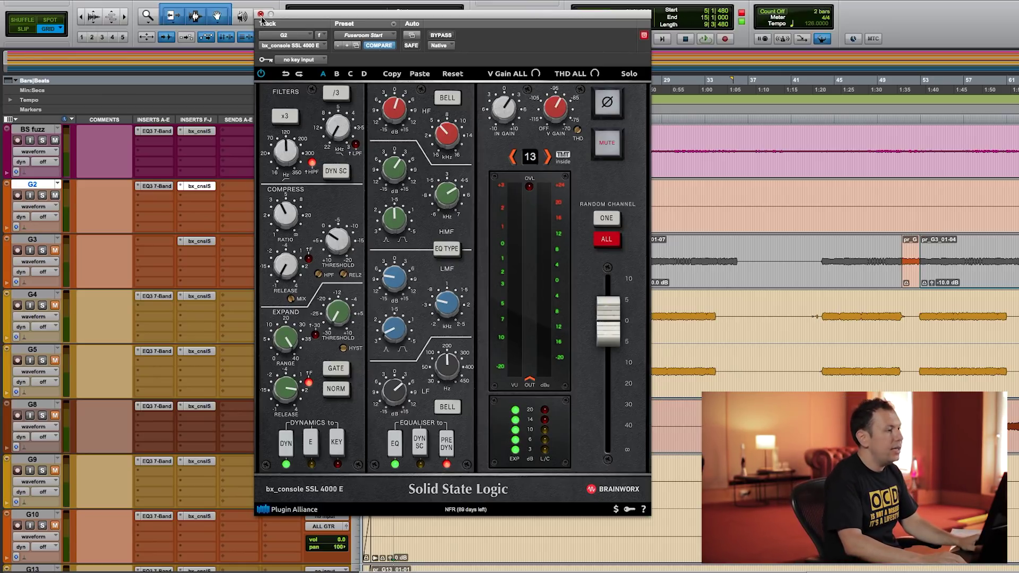
pyautogui.click(260, 15)
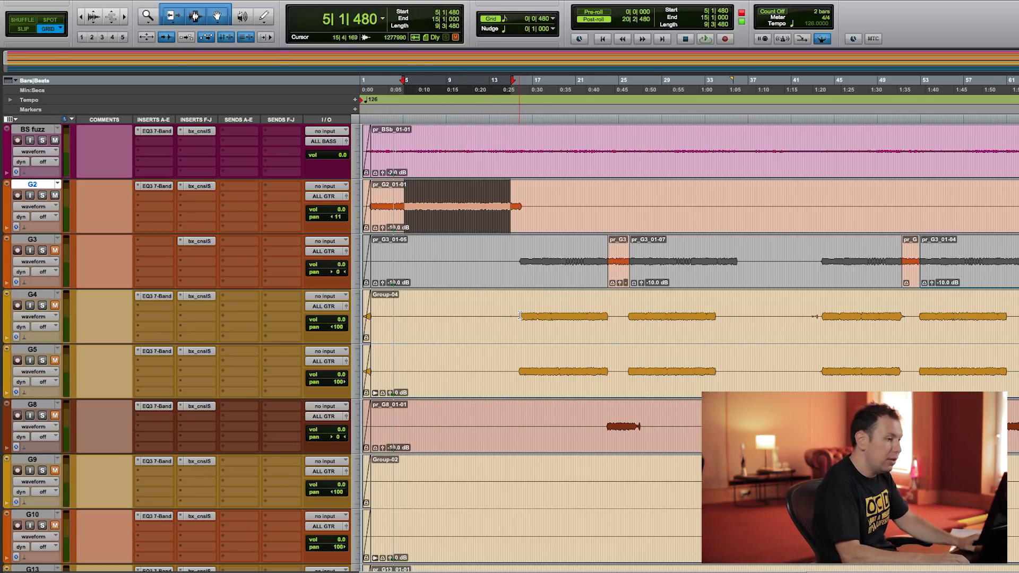
# Select the short G3 clip at bar 24 and look at the console plug-ins on G2 and G3.
pyautogui.moveTo(520, 315); pyautogui.dragTo(605, 319)
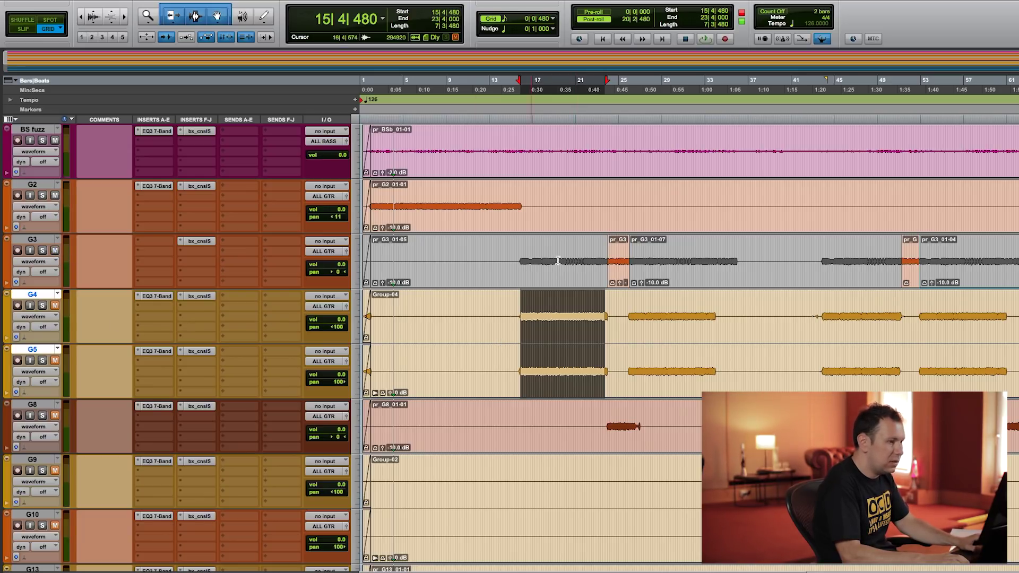
pyautogui.click(618, 272)
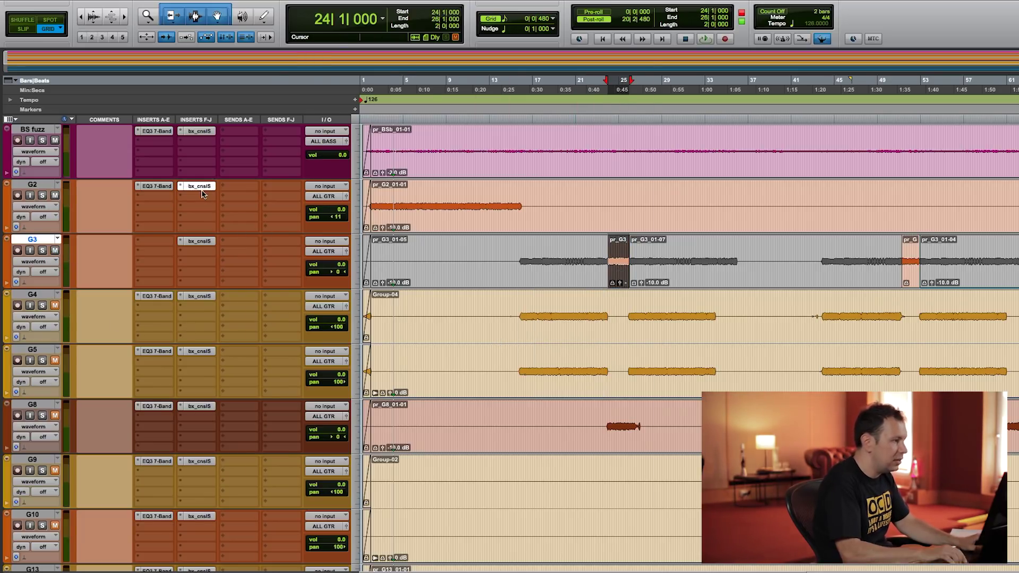
pyautogui.click(201, 186)
pyautogui.click(201, 241)
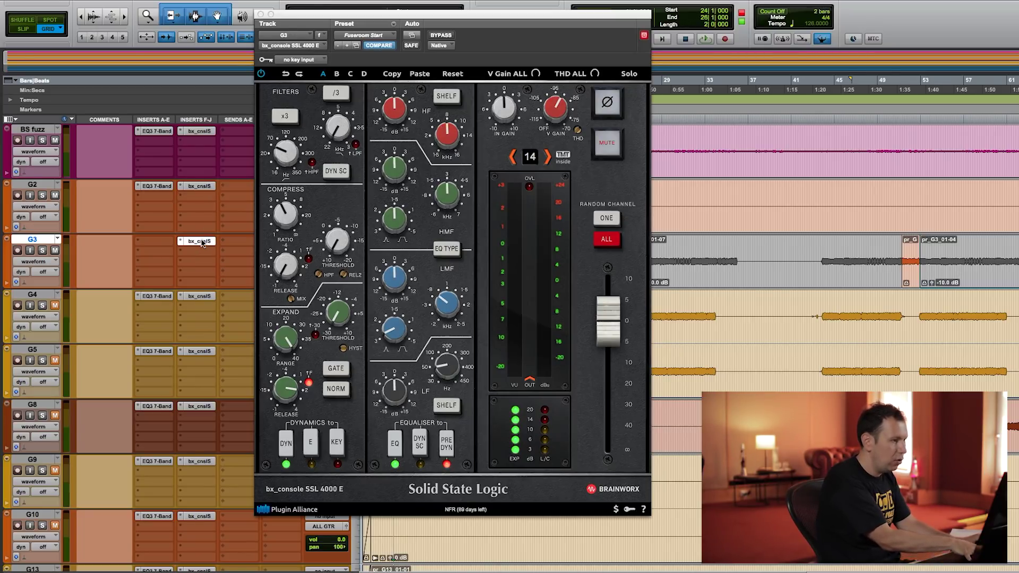
pyautogui.click(260, 14)
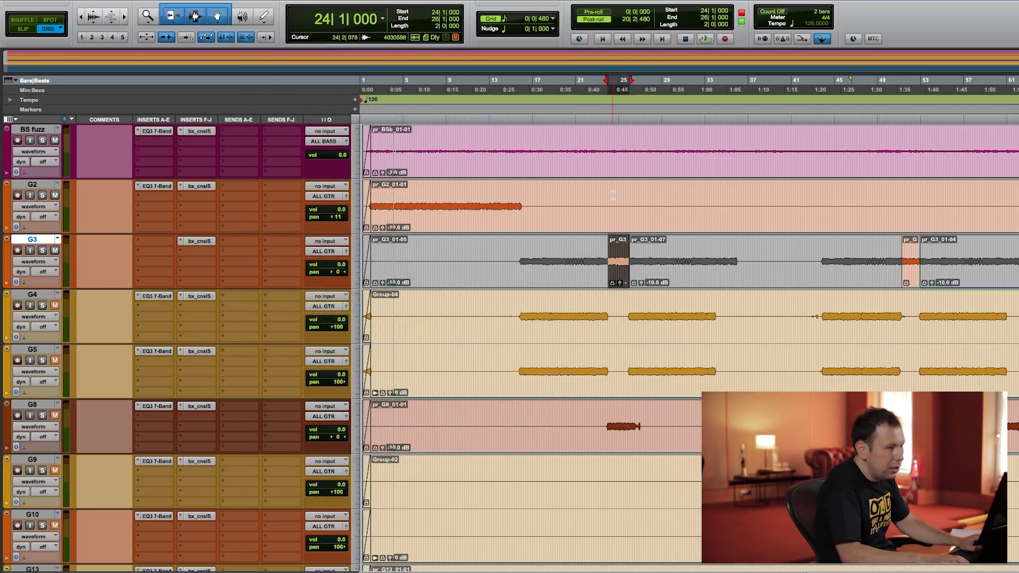
# Solo the G3 track, play a short passage around bar 24 and select the short G3 clip there.
pyautogui.moveTo(613, 195); pyautogui.dragTo(626, 195)
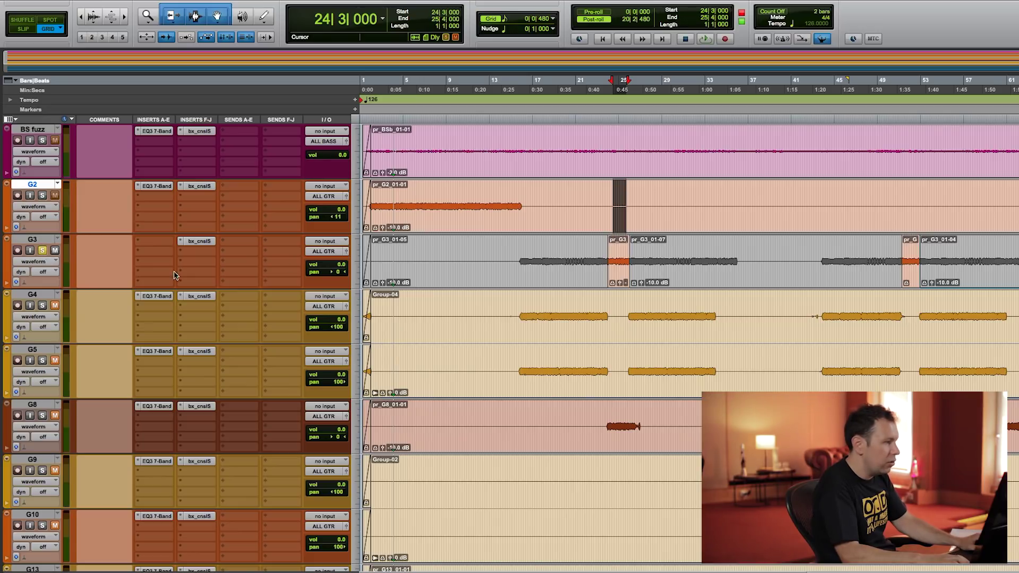
pyautogui.press('space')
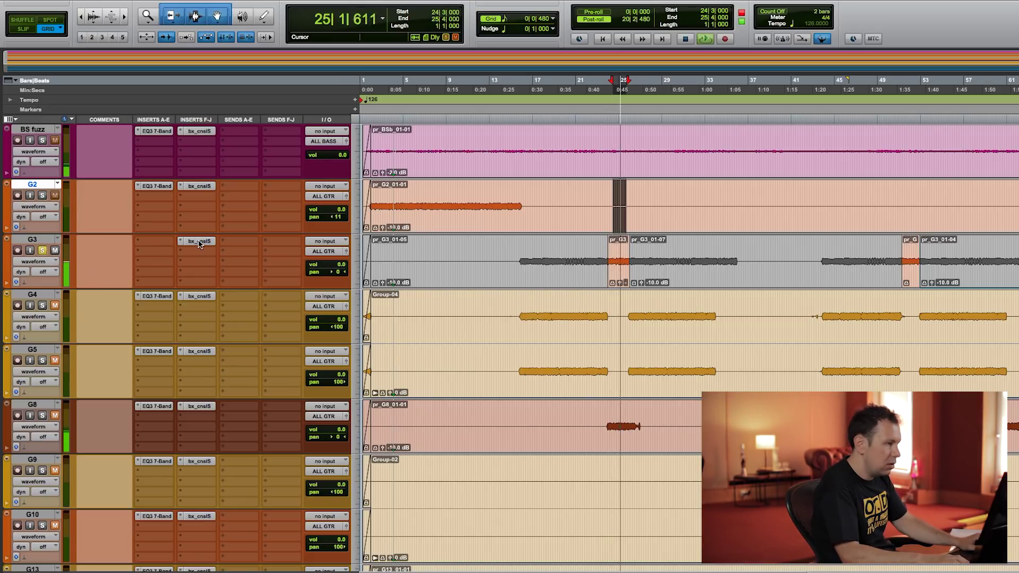
pyautogui.press('space')
pyautogui.click(616, 278)
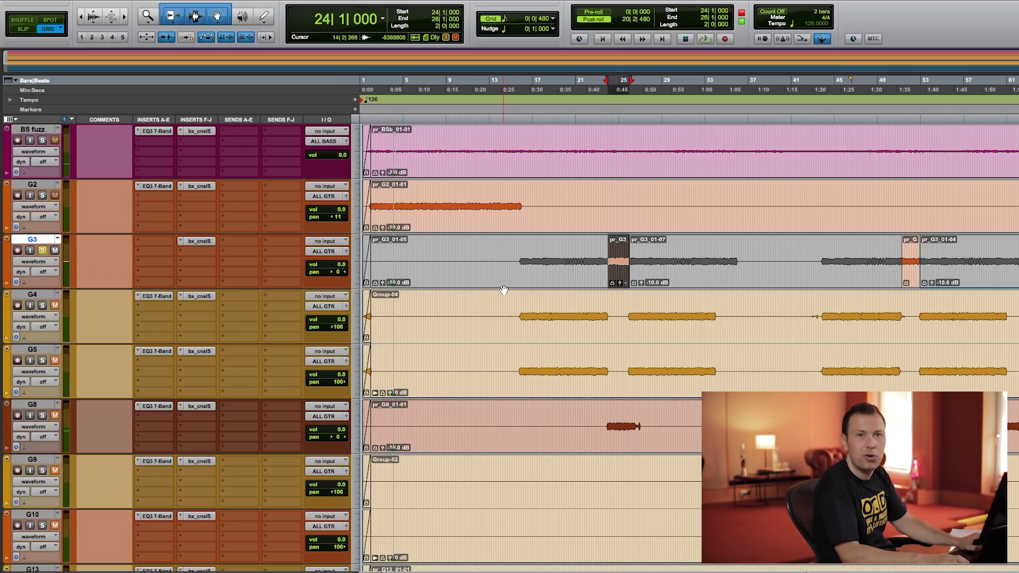
# Try G2's console settings on the G3 track and check the console channel number on G4's plug-in.
pyautogui.click(199, 242)
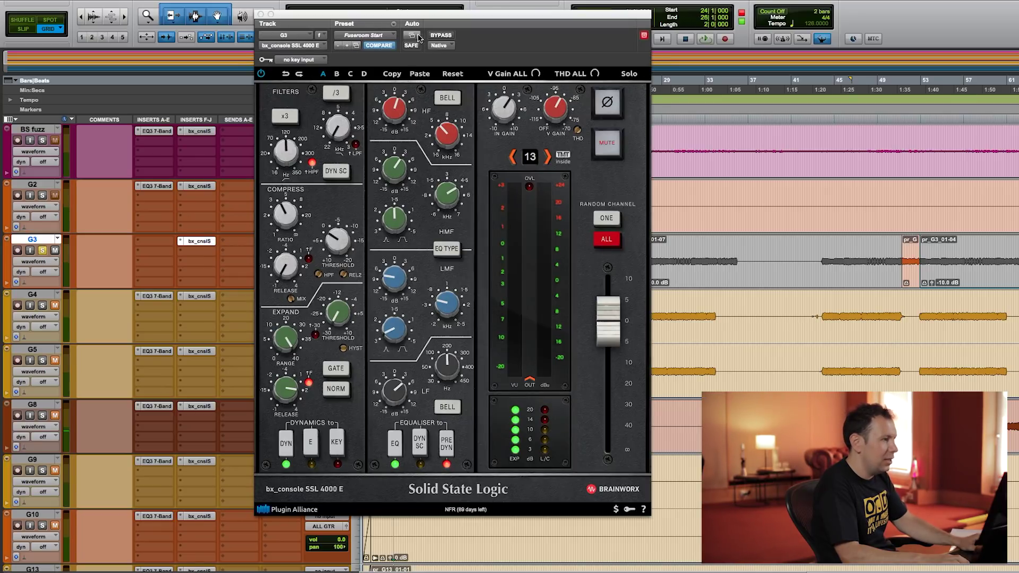
pyautogui.click(391, 37)
pyautogui.click(392, 38)
pyautogui.moveTo(352, 53); pyautogui.dragTo(499, 43)
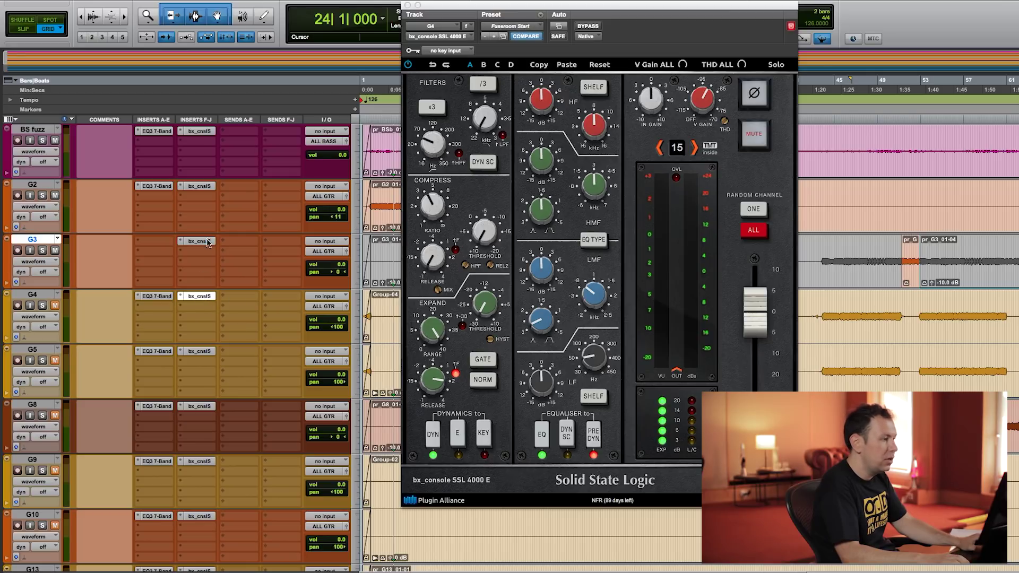
# Set the console channel number to 14 in G3's plug-in and play the passage.
pyautogui.click(676, 147)
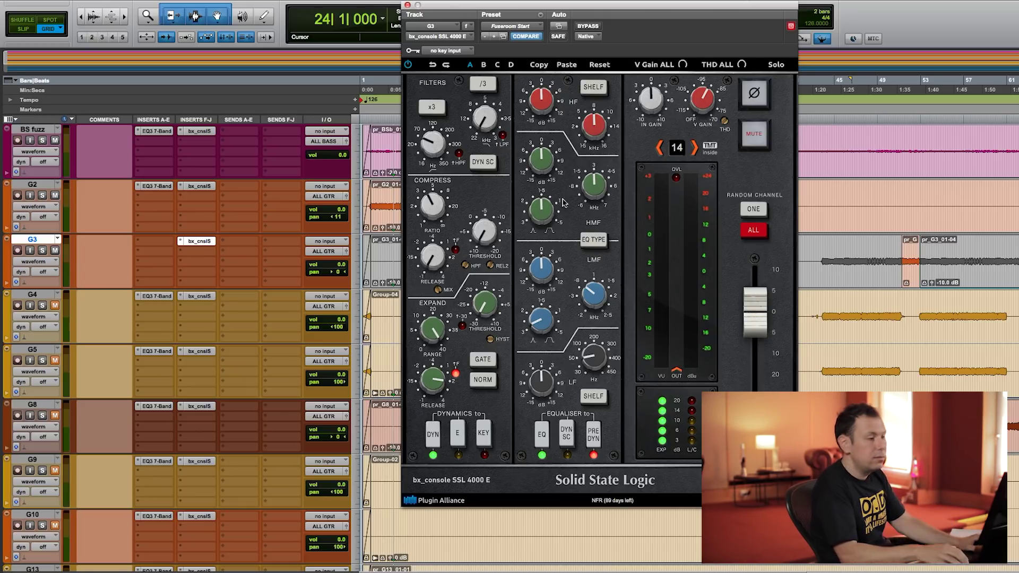
pyautogui.moveTo(551, 7); pyautogui.dragTo(437, 8)
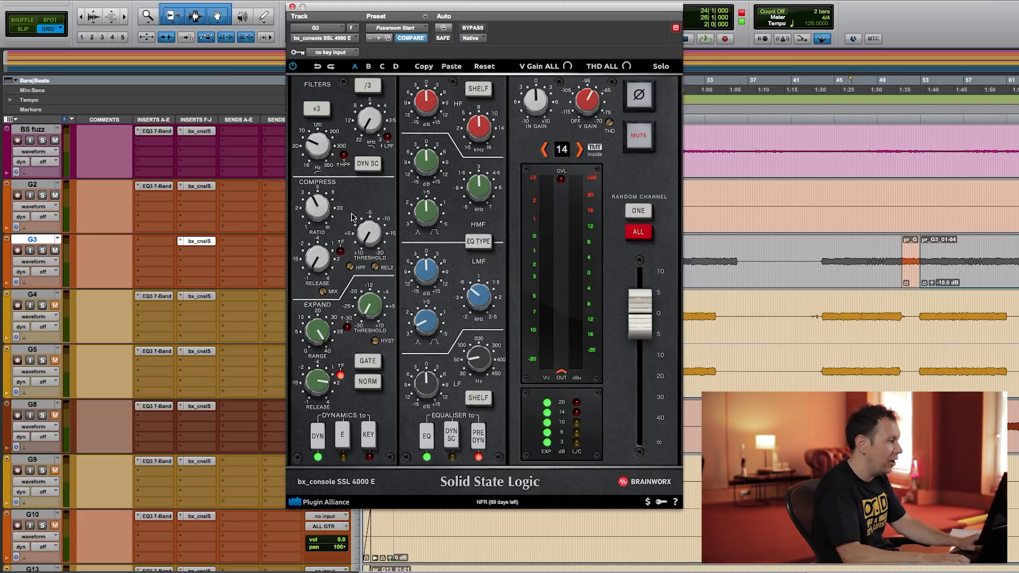
pyautogui.press('space')
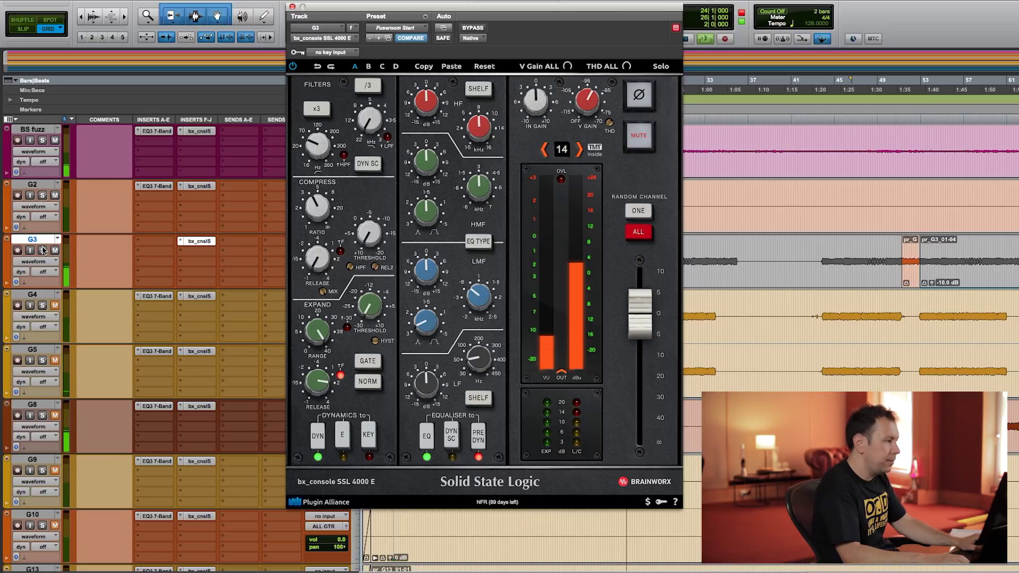
# On G3, cut the LMF band slightly, boost LF as a bell around 200 Hz and set the compressor threshold to -11.8 dB.
pyautogui.moveTo(426, 275); pyautogui.dragTo(423, 303)
pyautogui.moveTo(426, 381); pyautogui.dragTo(483, 334)
pyautogui.click(478, 398)
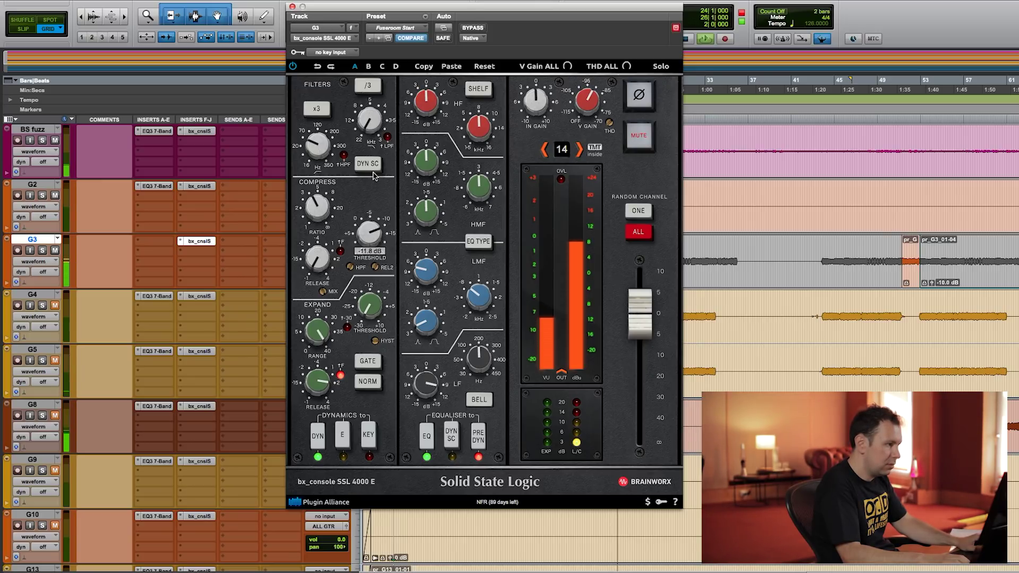
# Engage G3's high-pass filter, boost its HMF band and HF bell, set input gain to about 2.2 dB and close the plug-in.
pyautogui.moveTo(320, 155); pyautogui.dragTo(321, 141)
pyautogui.moveTo(430, 158); pyautogui.dragTo(430, 142)
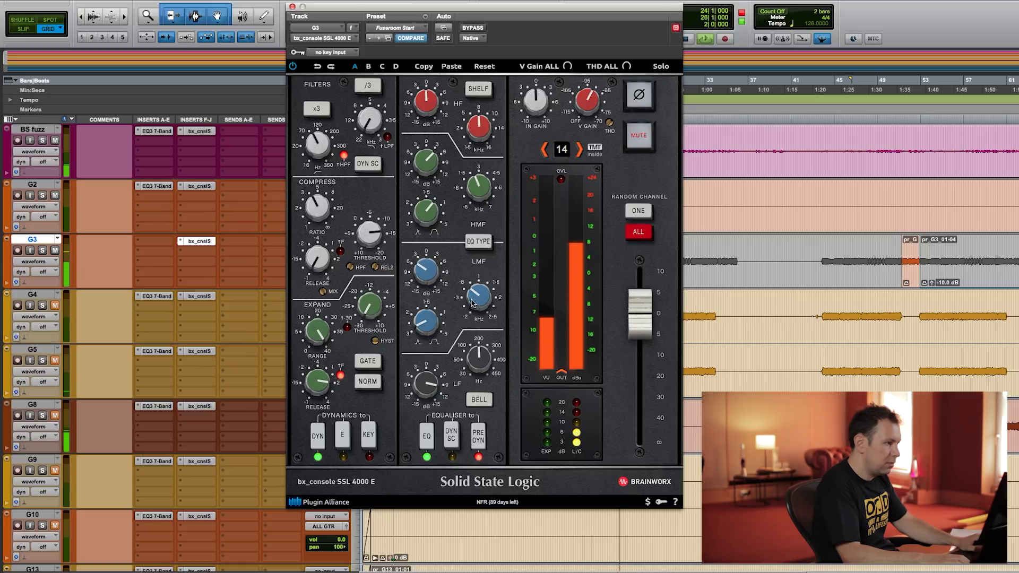
pyautogui.click(480, 90)
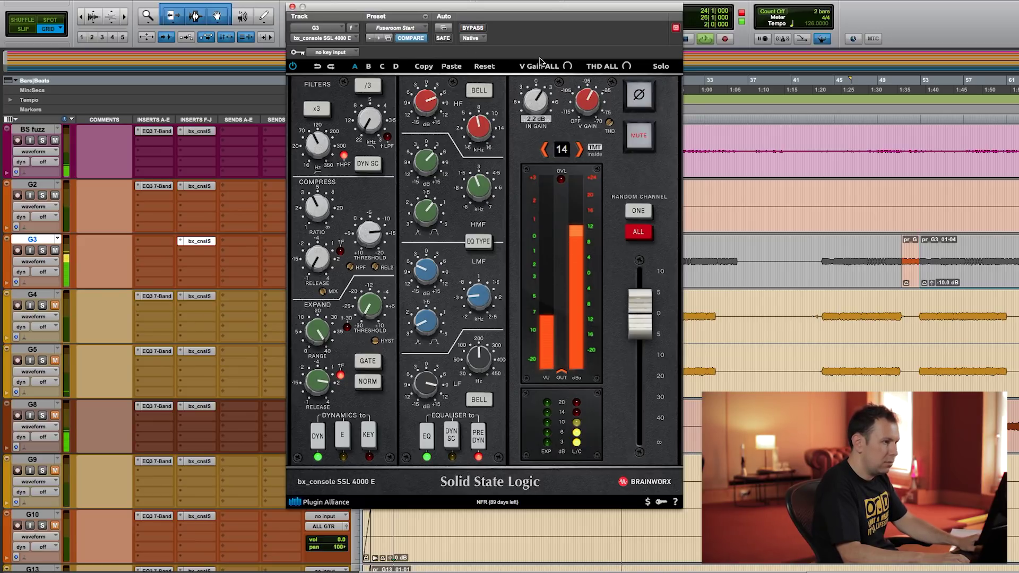
pyautogui.moveTo(639, 311); pyautogui.dragTo(644, 309)
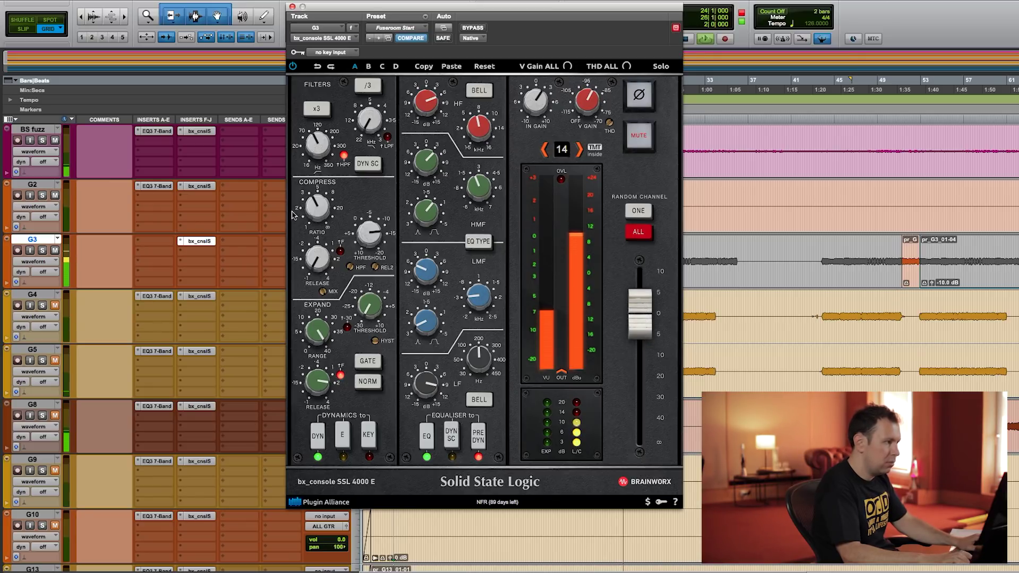
pyautogui.click(293, 7)
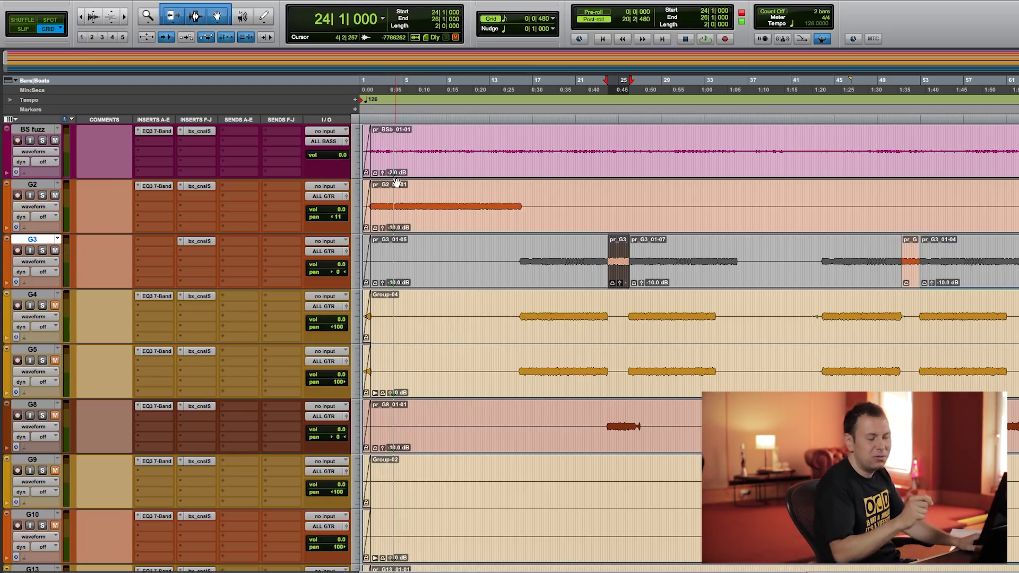
# Play the G8 passage around bar 24 with its console plug-in open, and pan the track 19 to the right.
pyautogui.moveTo(610, 417); pyautogui.dragTo(630, 425)
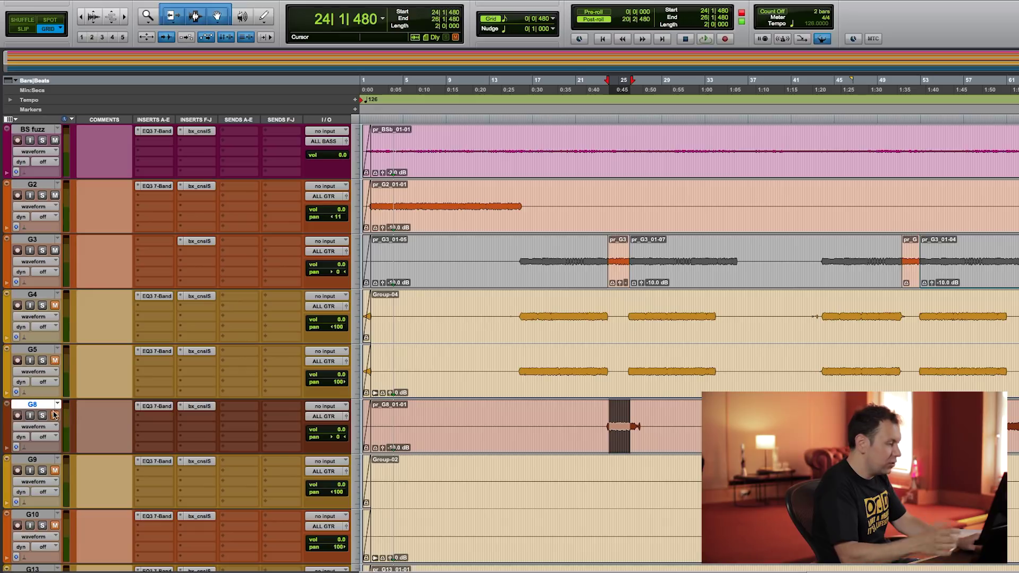
pyautogui.press('space')
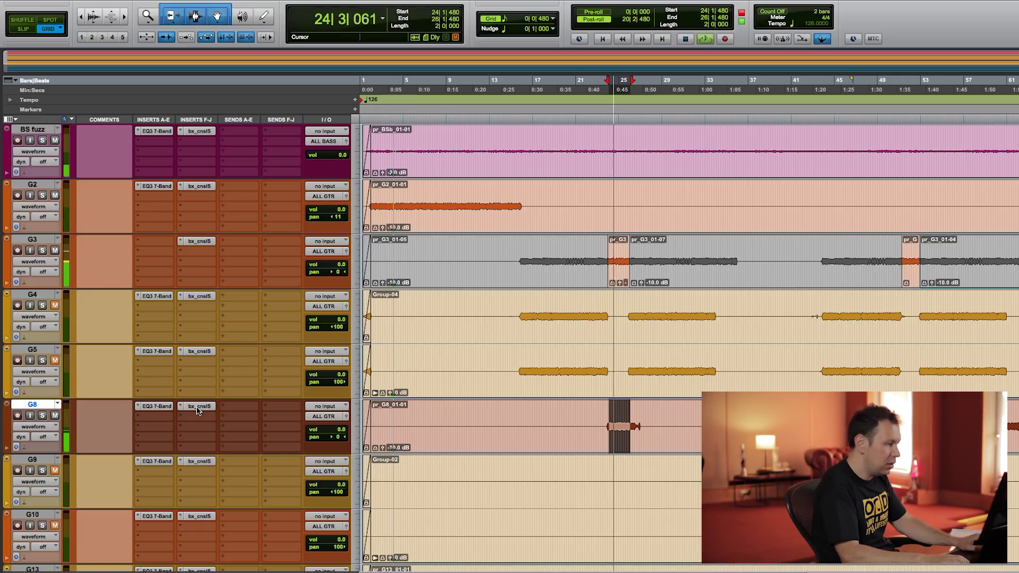
pyautogui.click(199, 407)
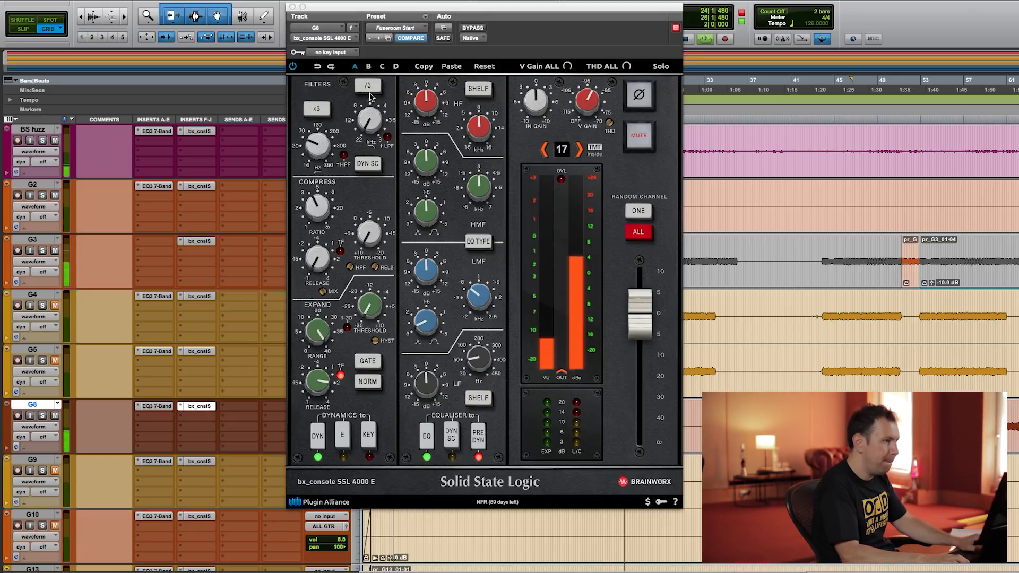
pyautogui.moveTo(419, 13); pyautogui.dragTo(595, 15)
pyautogui.moveTo(338, 436); pyautogui.dragTo(341, 442)
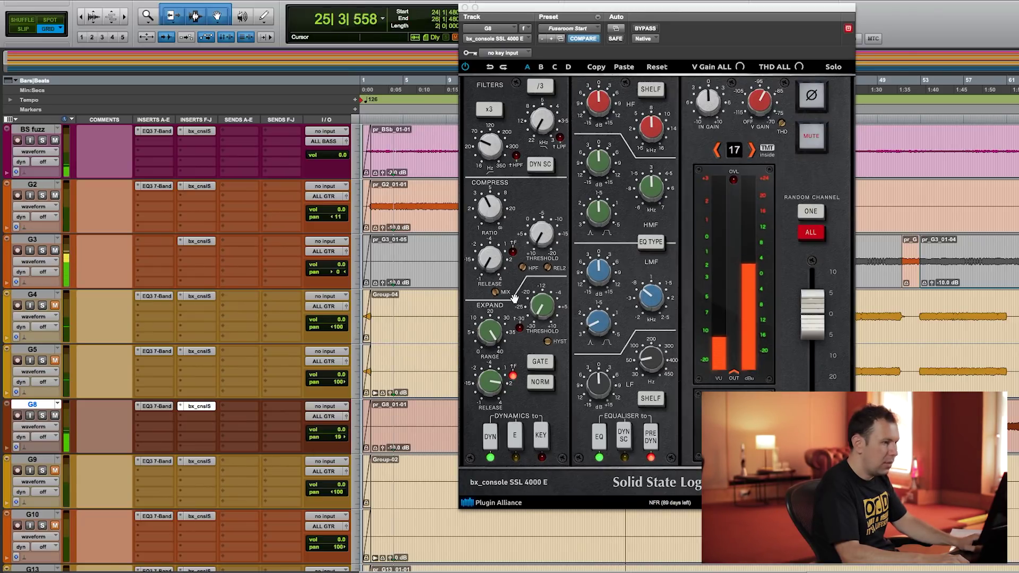
# Copy G3's console settings and paste them into G8's console plug-in.
pyautogui.click(199, 242)
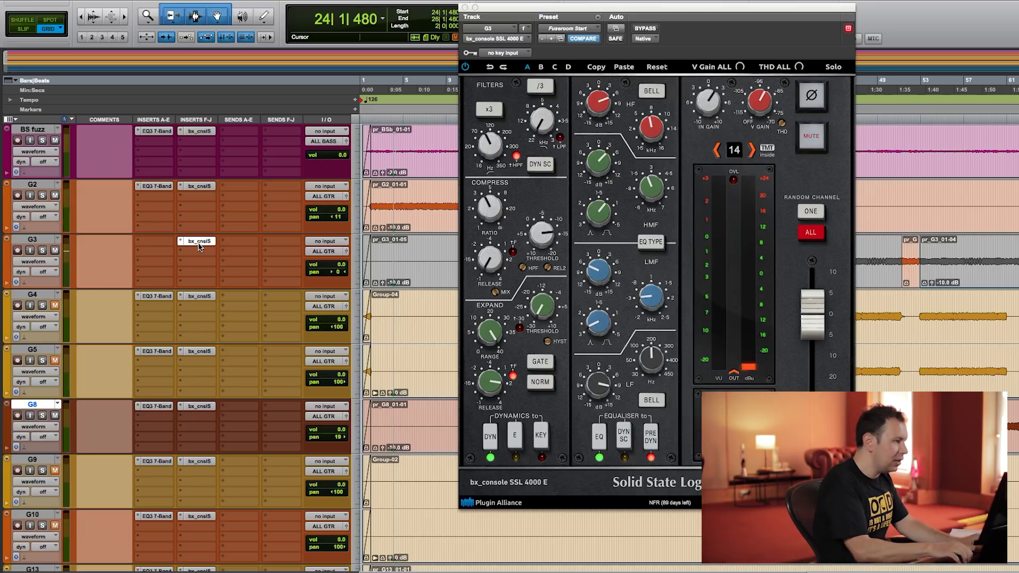
pyautogui.click(199, 407)
pyautogui.press('shift+super+v')
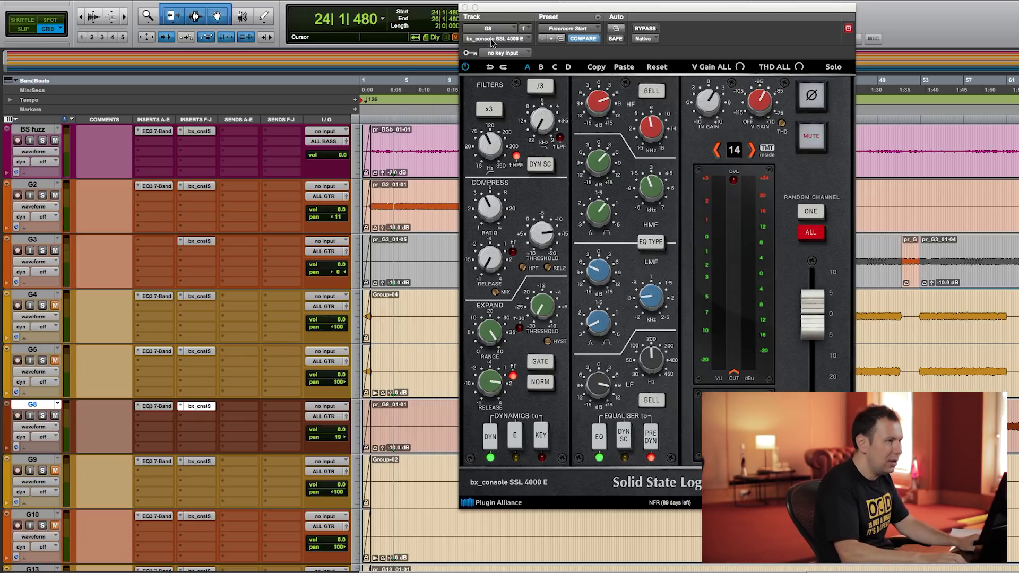
# Cut G8's HMF band by about 5.8 dB at a higher frequency and lower the HF bell's frequency.
pyautogui.moveTo(513, 8); pyautogui.dragTo(390, 15)
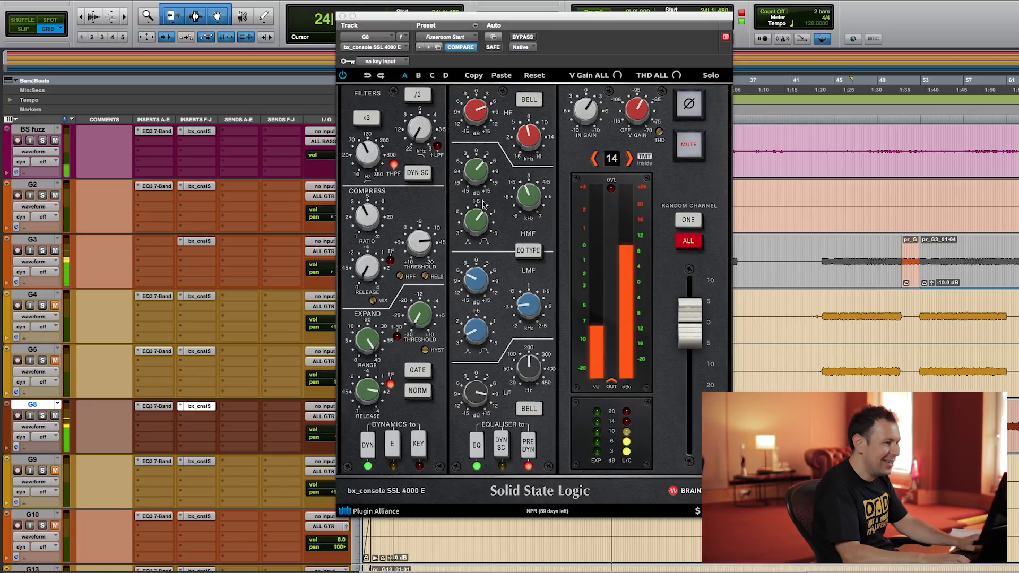
pyautogui.moveTo(476, 186); pyautogui.dragTo(528, 186)
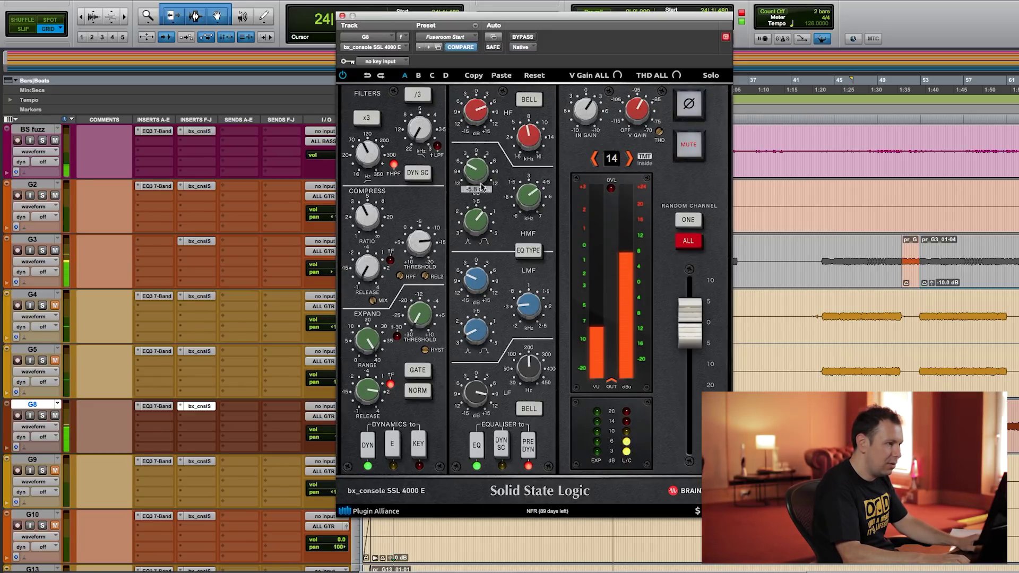
pyautogui.moveTo(478, 118); pyautogui.dragTo(478, 112)
pyautogui.click(513, 142)
pyautogui.moveTo(513, 147); pyautogui.dragTo(513, 145)
pyautogui.moveTo(478, 116); pyautogui.dragTo(479, 122)
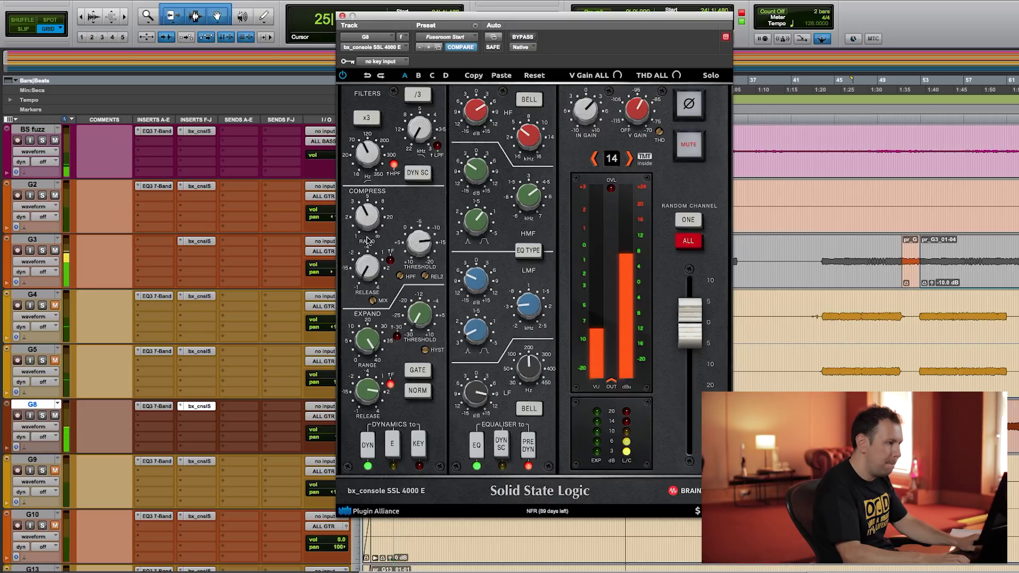
# Balance G8's level by raising the console's input gain and lowering its output fader slightly.
pyautogui.moveTo(583, 108)
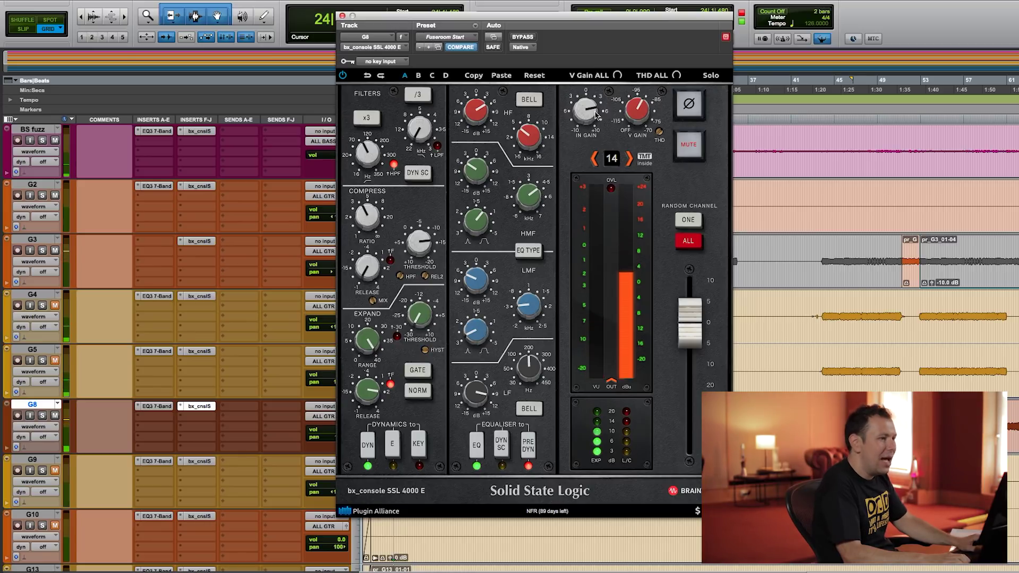
pyautogui.moveTo(694, 340); pyautogui.dragTo(695, 345)
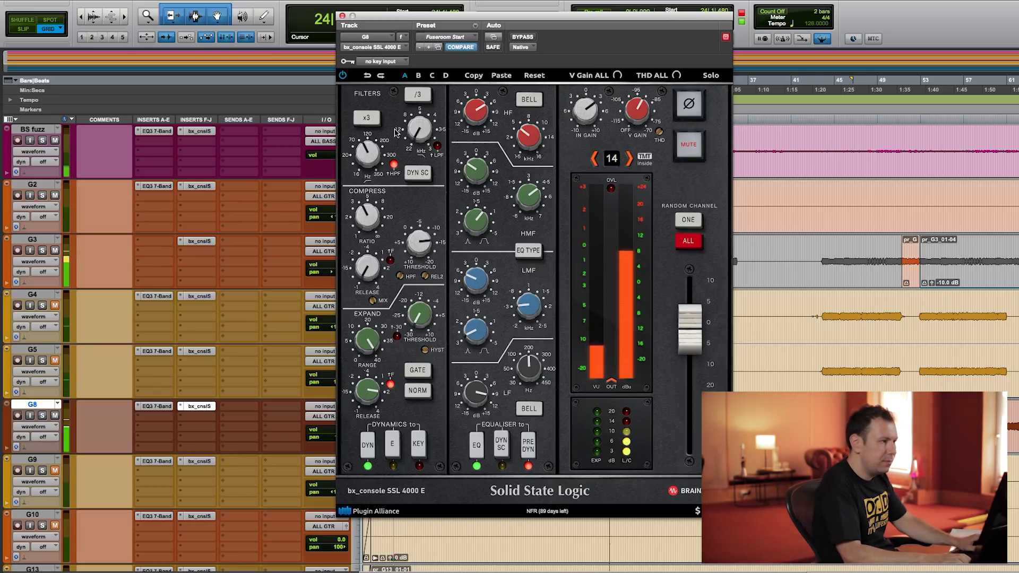
pyautogui.moveTo(374, 18); pyautogui.dragTo(478, 18)
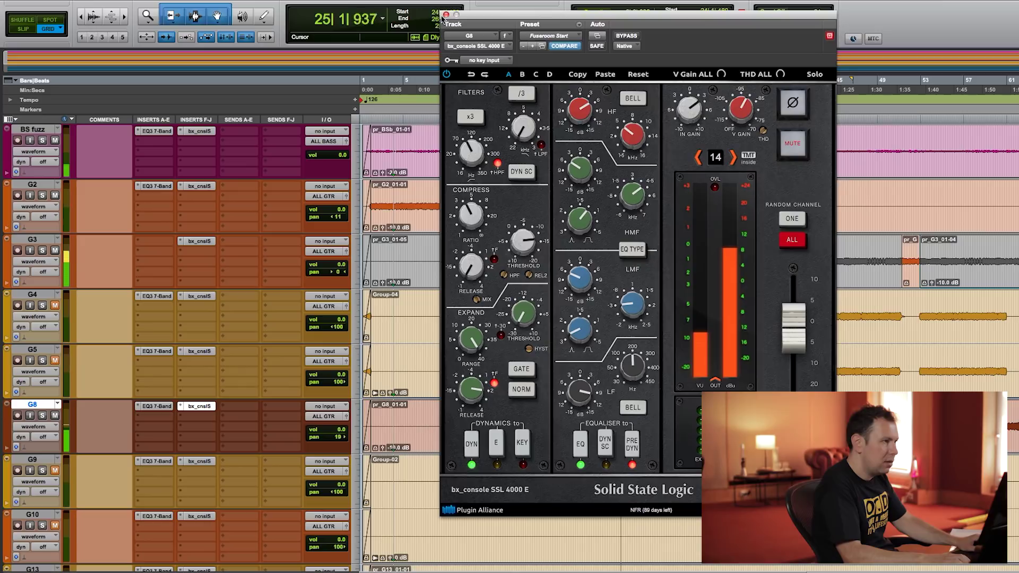
# Engage G8's low-pass filter to roll off the top end, and close the plug-in.
pyautogui.moveTo(529, 131); pyautogui.dragTo(532, 94)
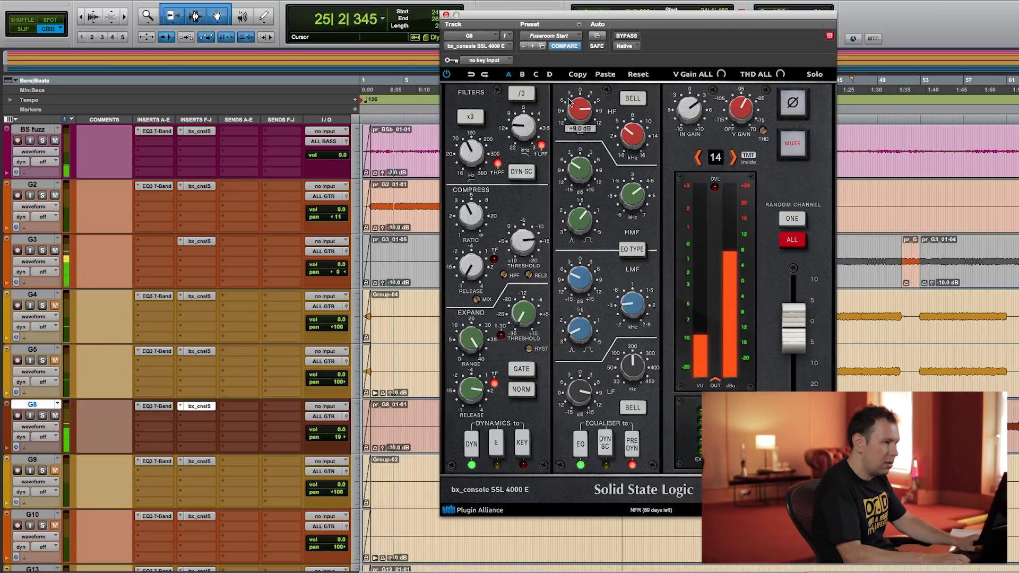
pyautogui.press('space')
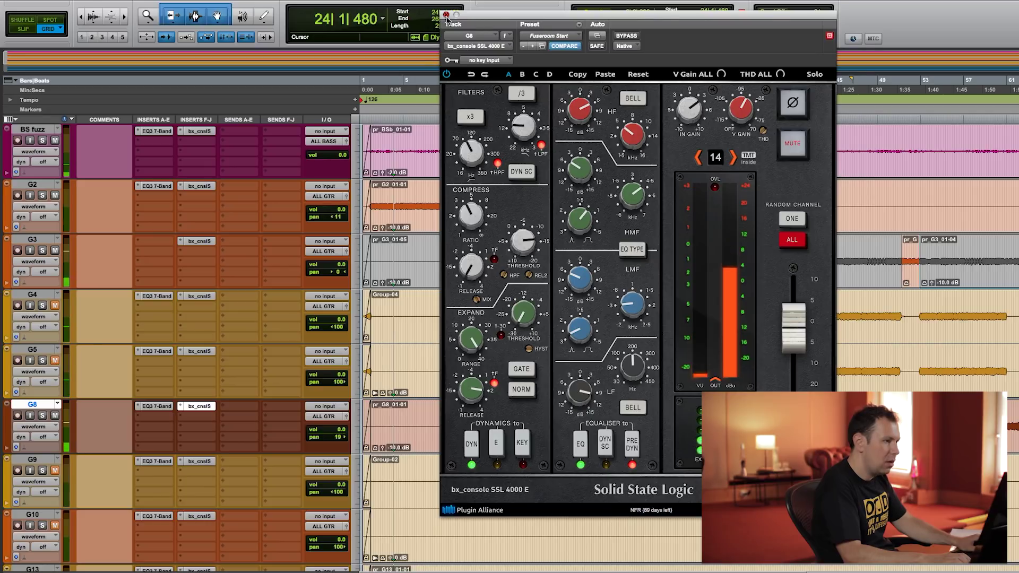
pyautogui.click(446, 14)
# Select the G9 and G10 passage starting at bar 36, and play it with G9's console plug-in open.
pyautogui.scroll(-5, 393, 367)
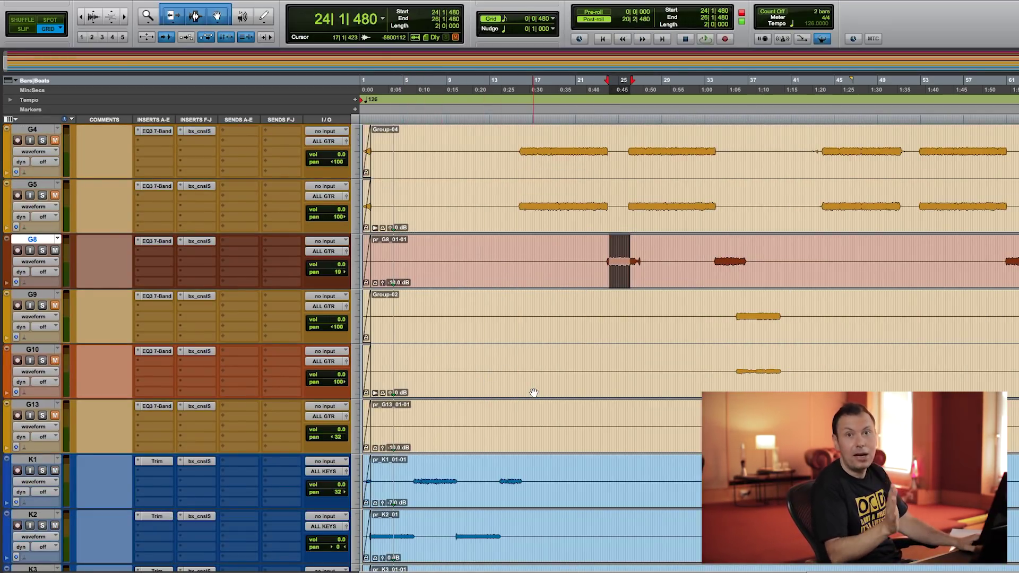
pyautogui.moveTo(737, 312); pyautogui.dragTo(776, 312)
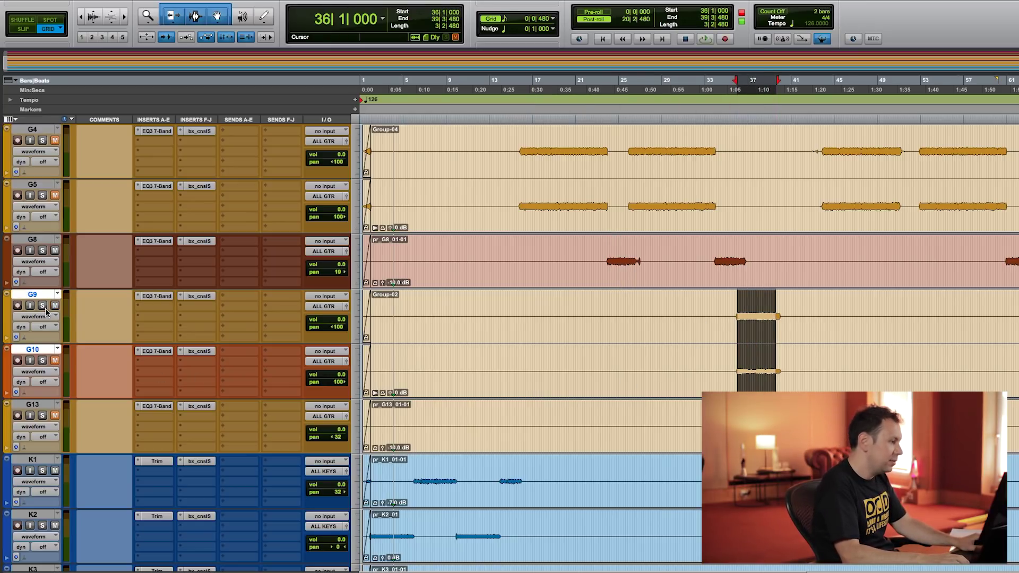
pyautogui.click(198, 296)
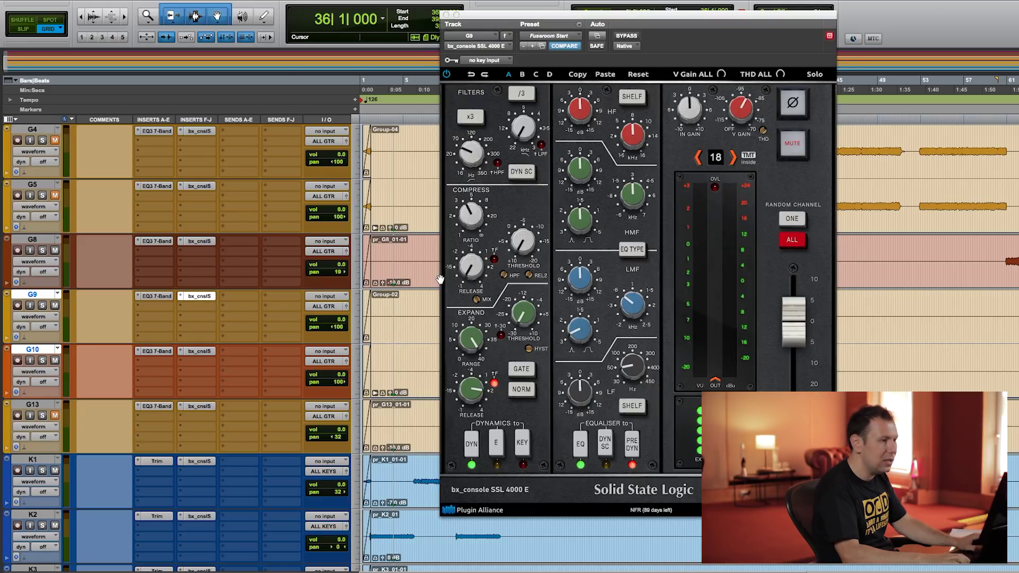
pyautogui.moveTo(557, 14); pyautogui.dragTo(355, 41)
pyautogui.press('space')
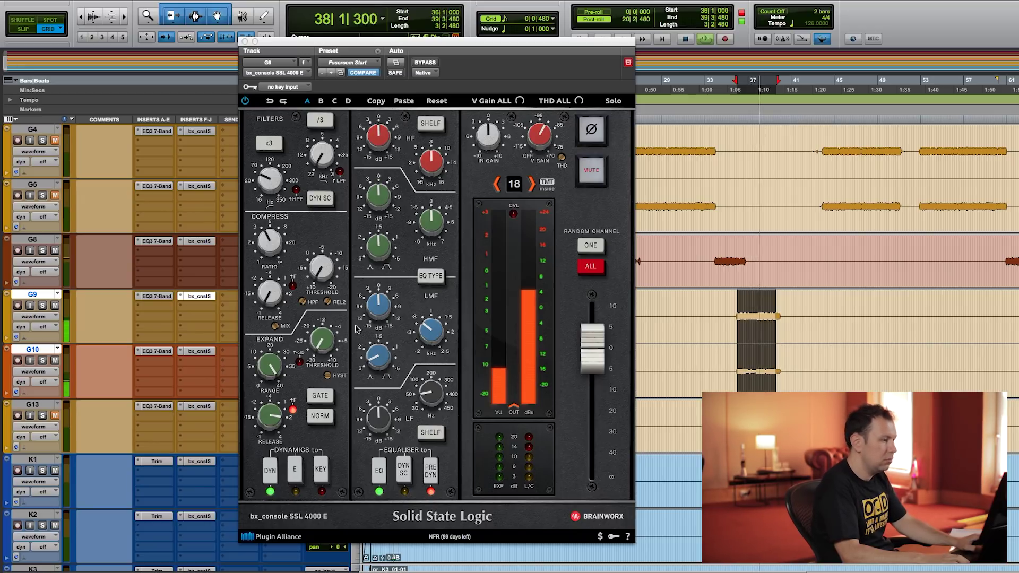
# Raise the high-pass filter frequency in G9's console and stop playback.
pyautogui.click(271, 181)
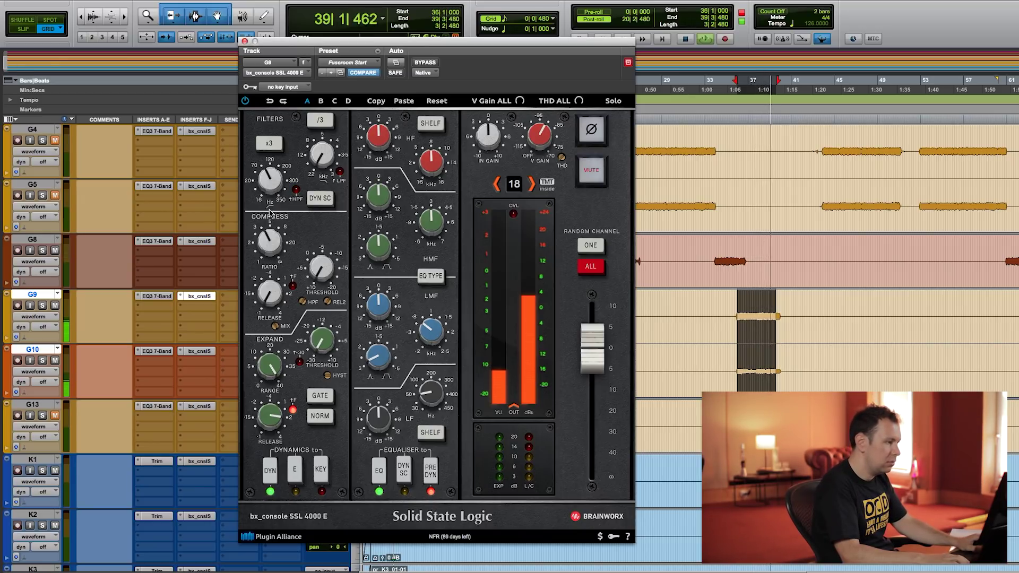
pyautogui.press('space')
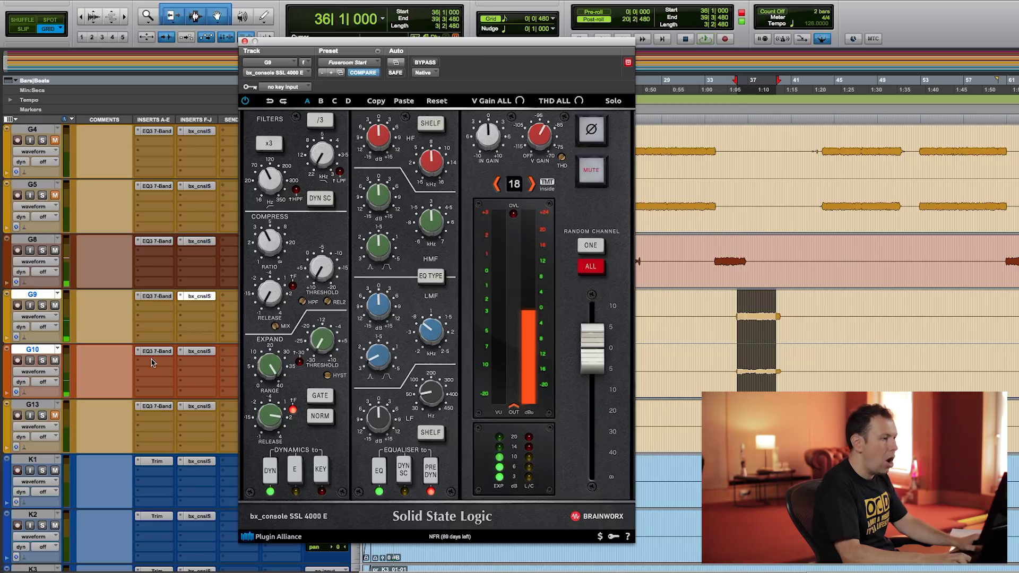
pyautogui.click(52, 366)
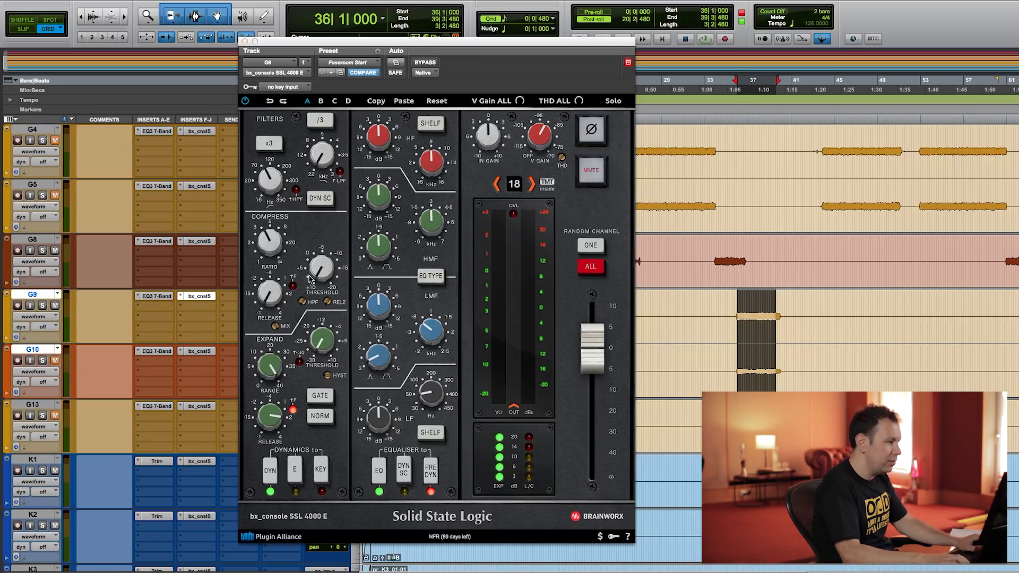
# Compress G9 with a -11.6 dB threshold and a 6.9:1 ratio, and raise the input gain to about 3.1 dB.
pyautogui.press('space')
pyautogui.moveTo(311, 280); pyautogui.dragTo(331, 217)
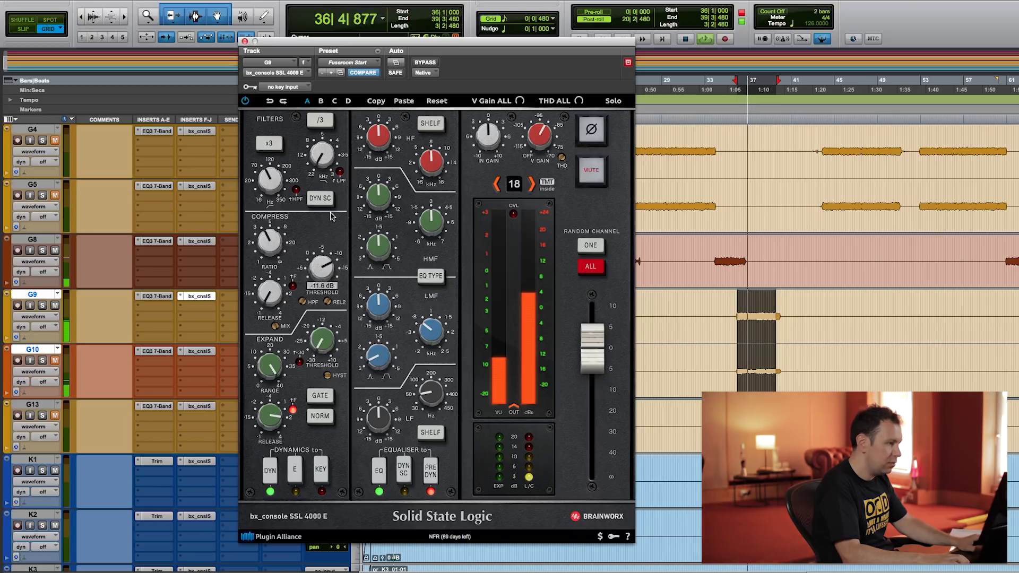
pyautogui.moveTo(276, 249); pyautogui.dragTo(280, 238)
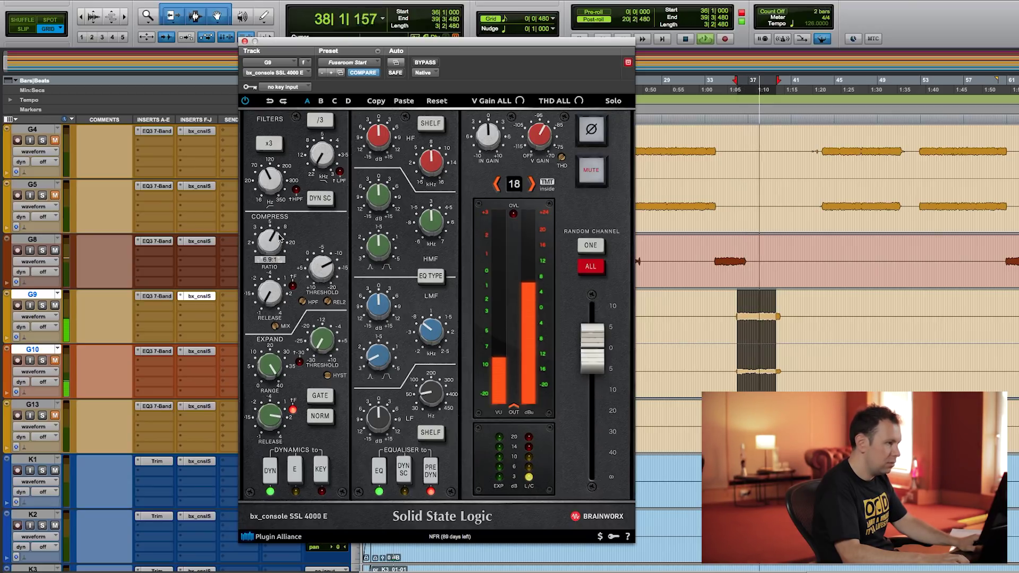
pyautogui.moveTo(487, 136); pyautogui.dragTo(493, 93)
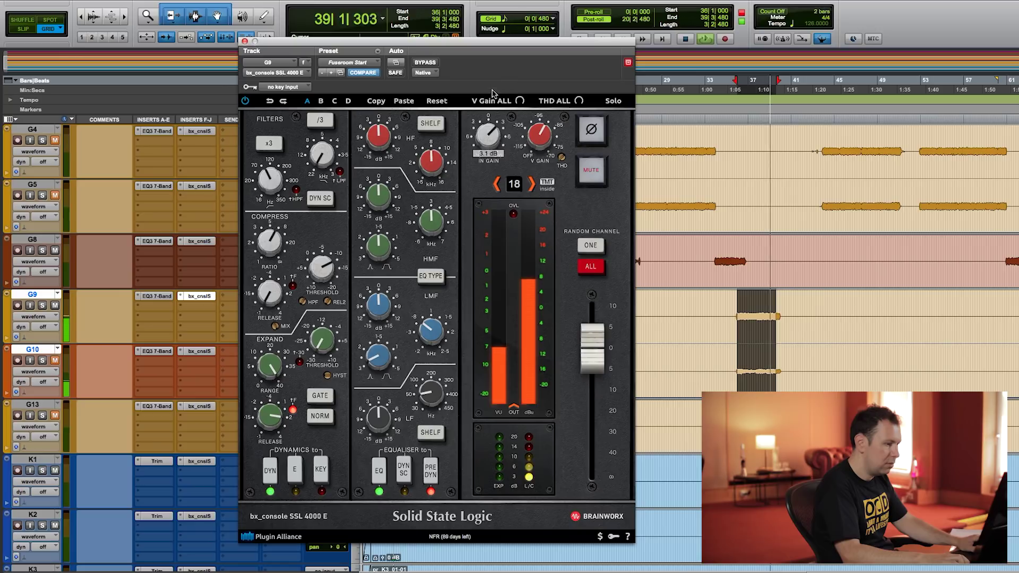
# Cut G9's LMF band at a lower frequency and boost the LF band slightly as a bell around 200 Hz.
pyautogui.moveTo(431, 331); pyautogui.dragTo(428, 348)
pyautogui.moveTo(431, 394); pyautogui.dragTo(434, 423)
pyautogui.click(431, 431)
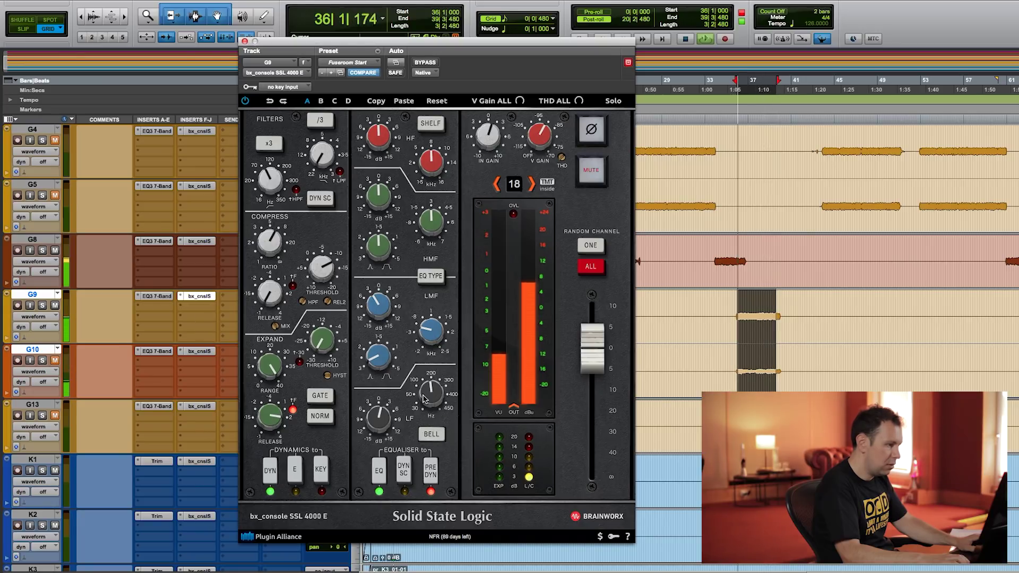
pyautogui.press('space')
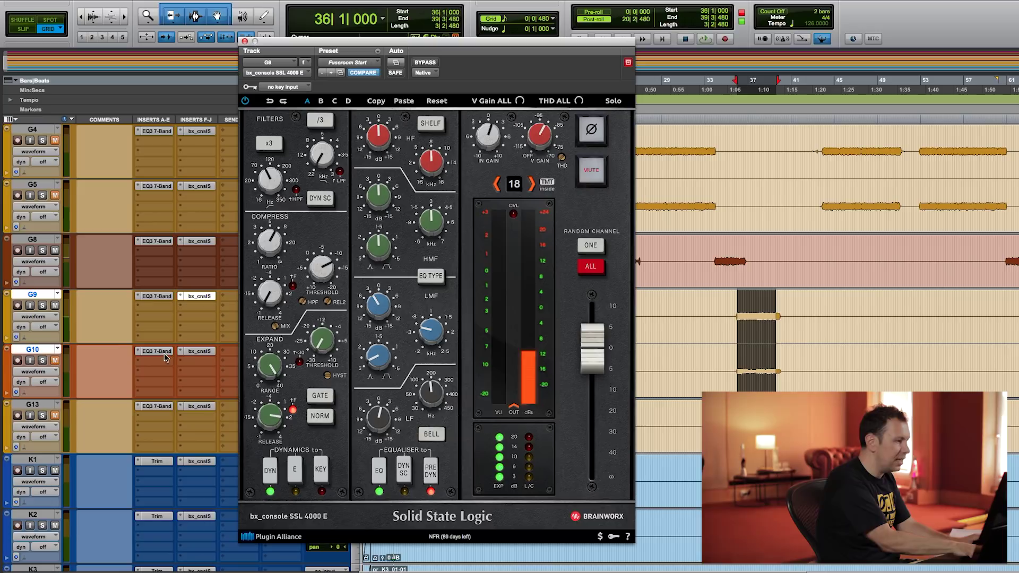
# Open G10's console plug-in, solo the track and play the passage from bar 36.
pyautogui.click(198, 351)
pyautogui.click(42, 361)
pyautogui.press('space')
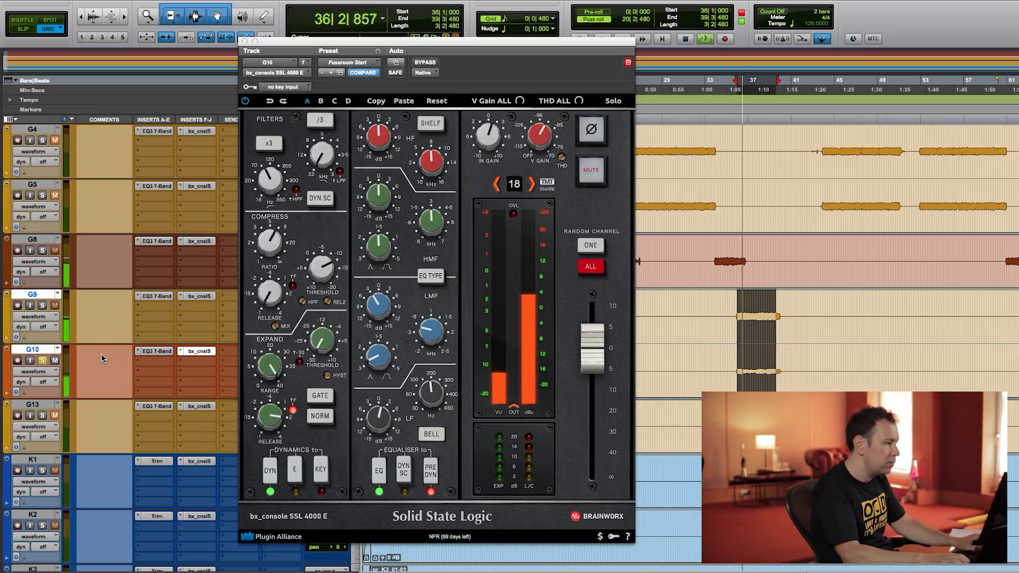
# Solo G9 alongside G10, raise the high-pass filter in G10's console to about 120 Hz, and play both guitars together.
pyautogui.click(42, 306)
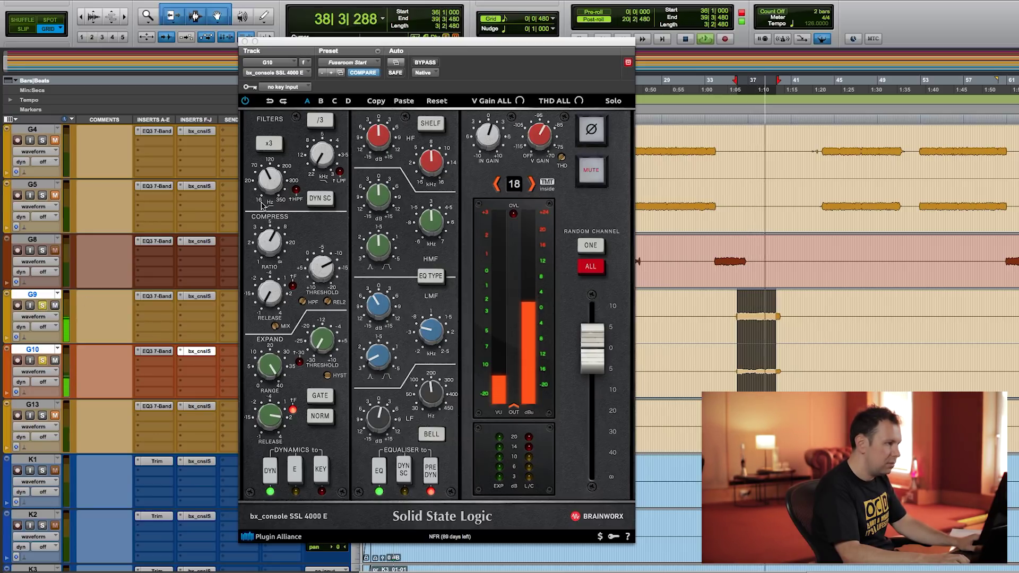
pyautogui.press('space')
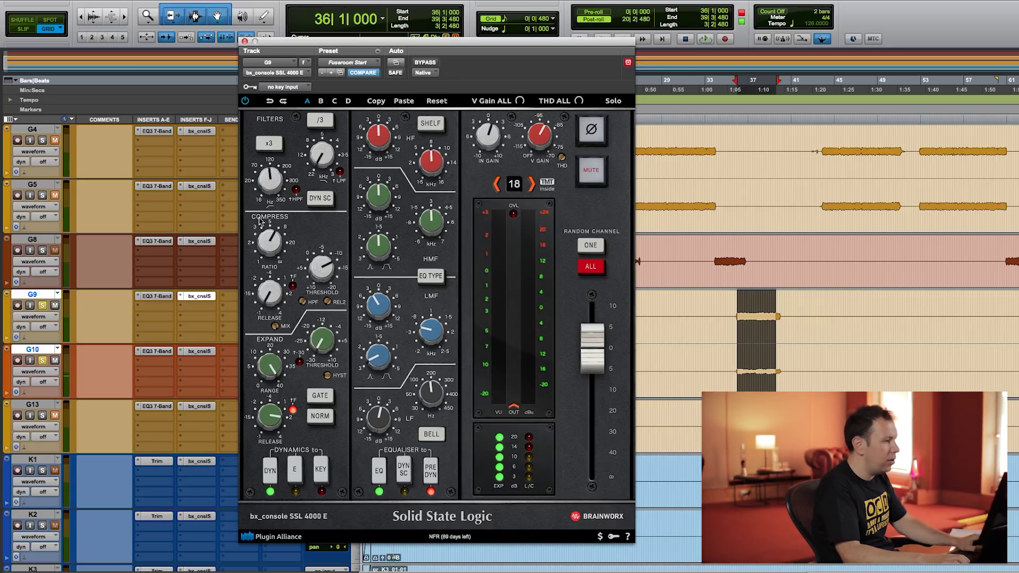
pyautogui.click(199, 352)
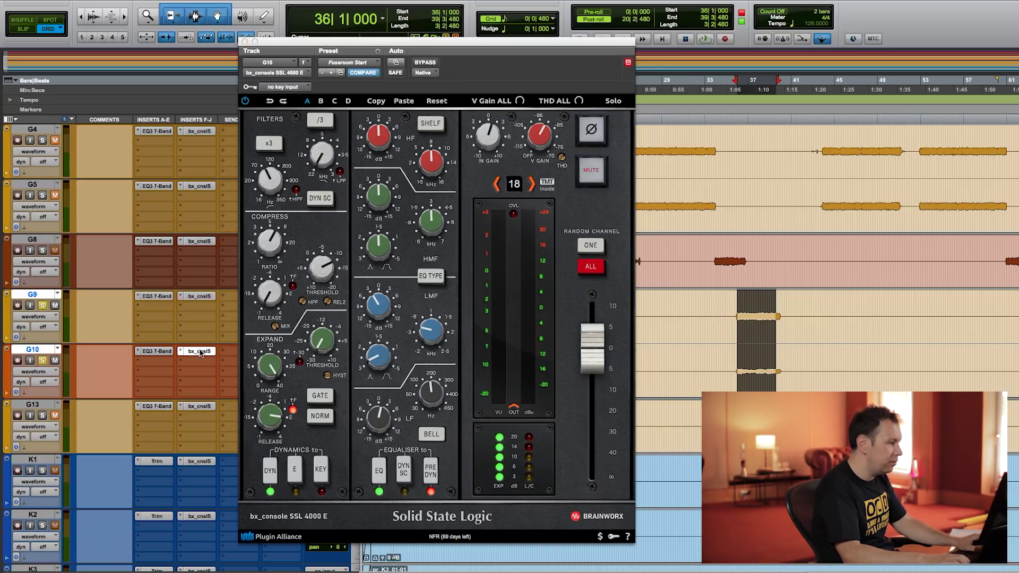
pyautogui.click(276, 182)
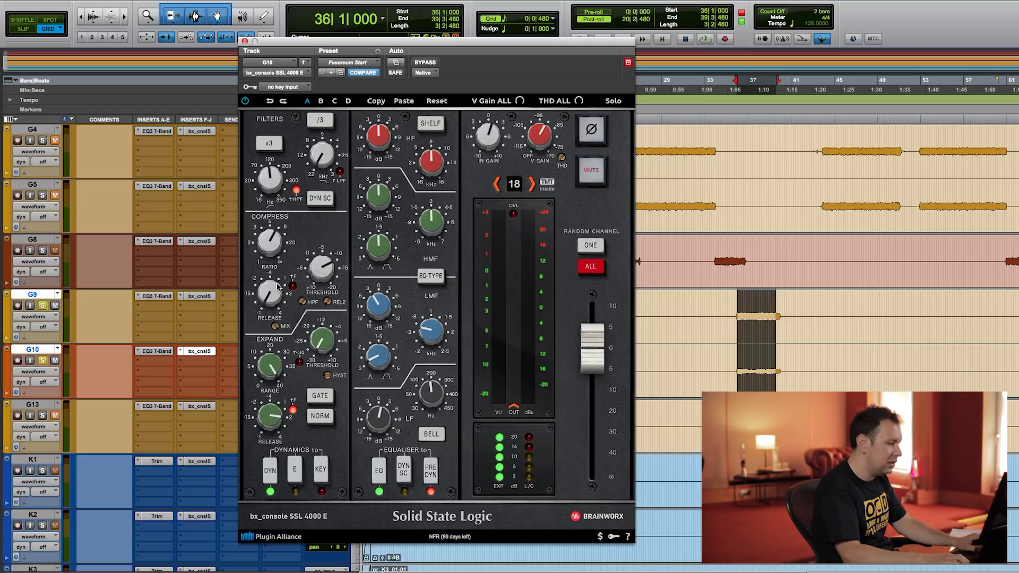
pyautogui.press('space')
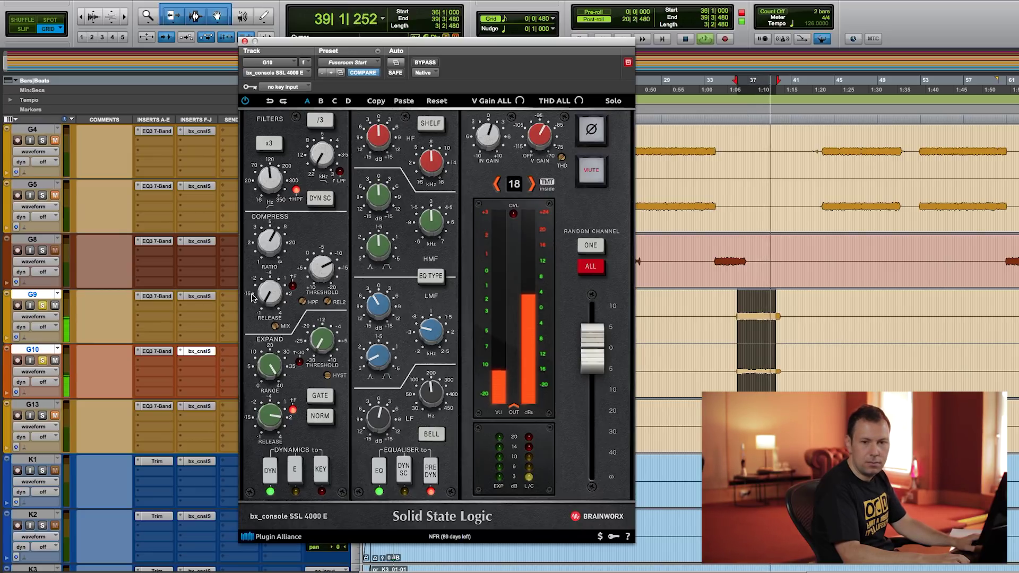
pyautogui.press('space')
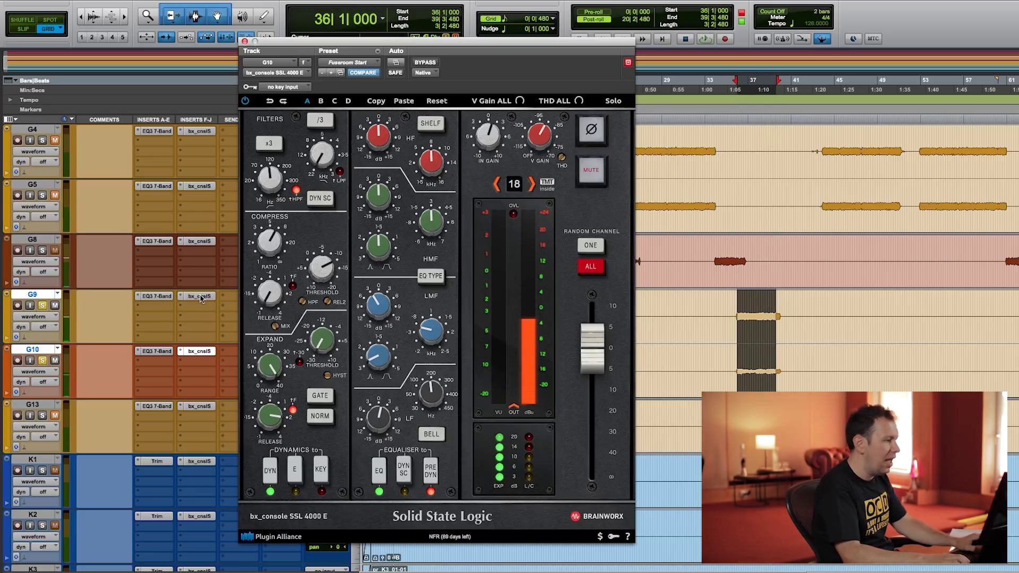
# Lower the output fader in G9's console, play the passage, and close the plug-in.
pyautogui.click(200, 296)
pyautogui.moveTo(594, 350); pyautogui.dragTo(611, 398)
pyautogui.press('space')
pyautogui.press('space')
pyautogui.click(245, 41)
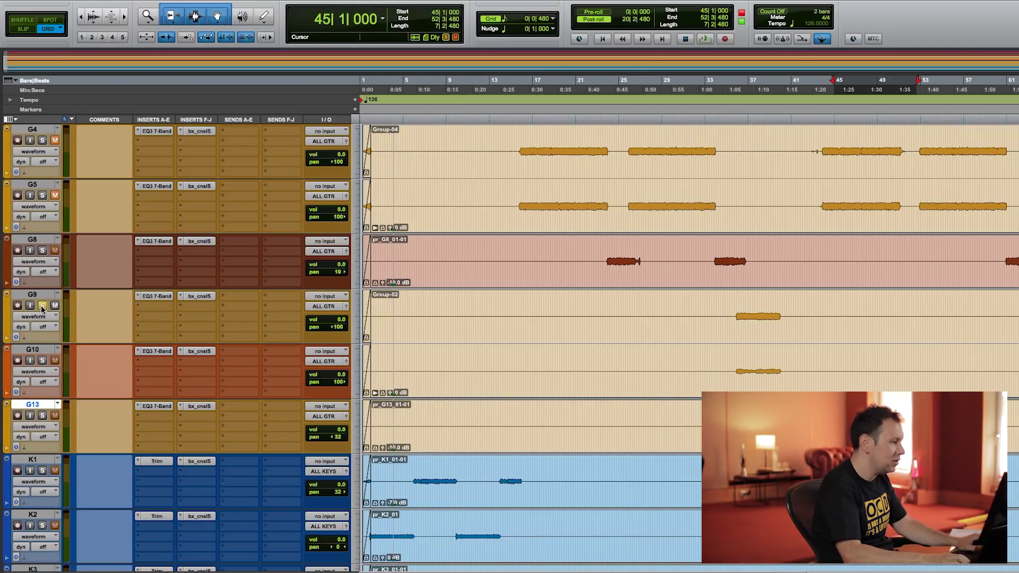
# Play G13 from bar 45 and, in its console plug-in, lower the compressor threshold and set the high-pass filter to about 120 Hz.
pyautogui.press('space')
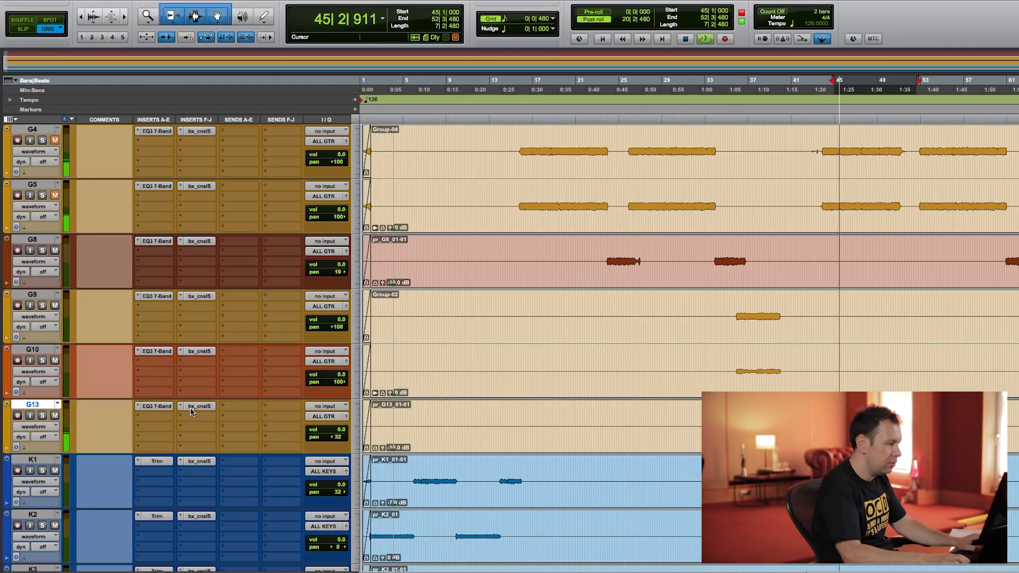
pyautogui.click(197, 406)
pyautogui.moveTo(321, 268); pyautogui.dragTo(321, 211)
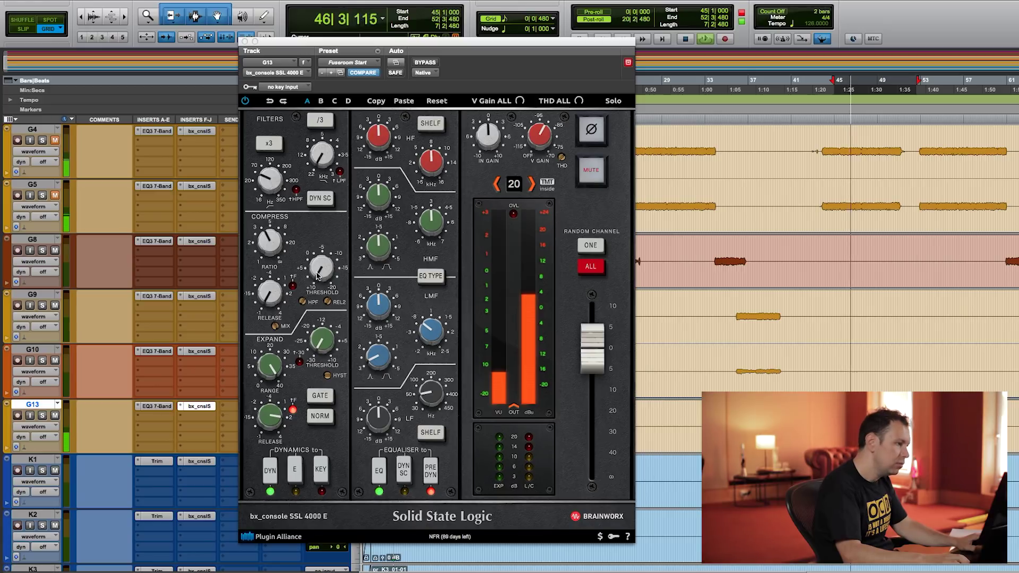
pyautogui.moveTo(269, 183); pyautogui.dragTo(271, 170)
# Shape G13's EQ with an LF boost around 200 Hz, an LMF cut and an HMF boost.
pyautogui.moveTo(391, 421); pyautogui.dragTo(393, 413)
pyautogui.moveTo(378, 308); pyautogui.dragTo(420, 342)
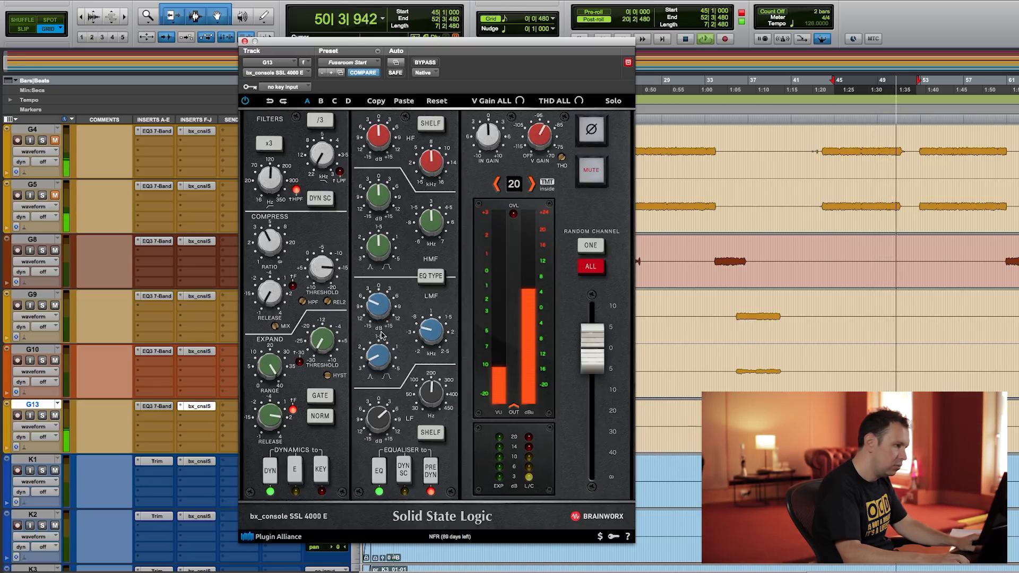
pyautogui.moveTo(428, 222)
pyautogui.mouseDown()
pyautogui.moveTo(379, 225)
pyautogui.moveTo(430, 233)
pyautogui.mouseUp()
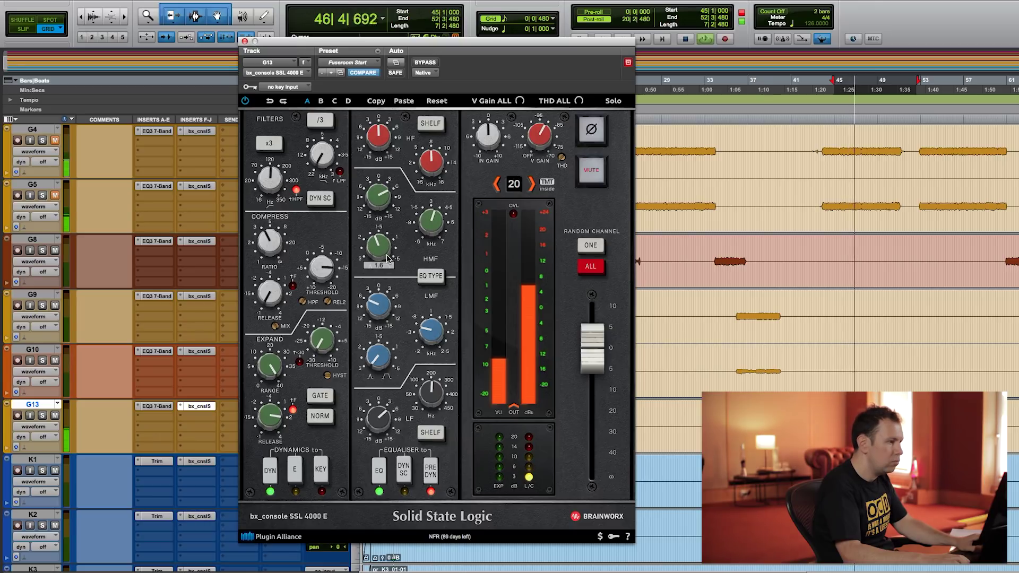
# Switch G13's HF band to bell with a slight cut, engage the low-pass filter at about 14 kHz, and close the console.
pyautogui.click(430, 124)
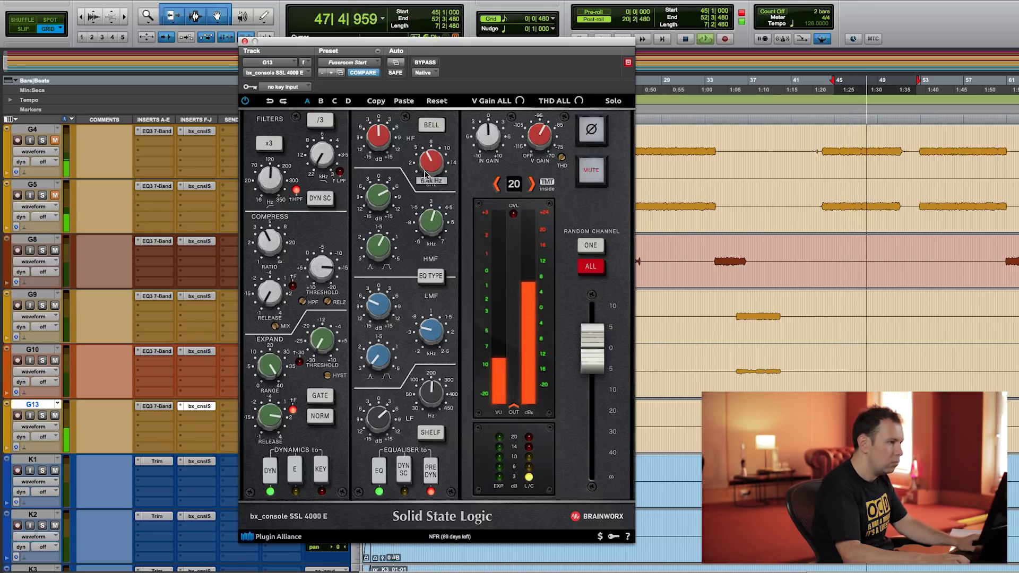
pyautogui.moveTo(377, 139); pyautogui.dragTo(374, 145)
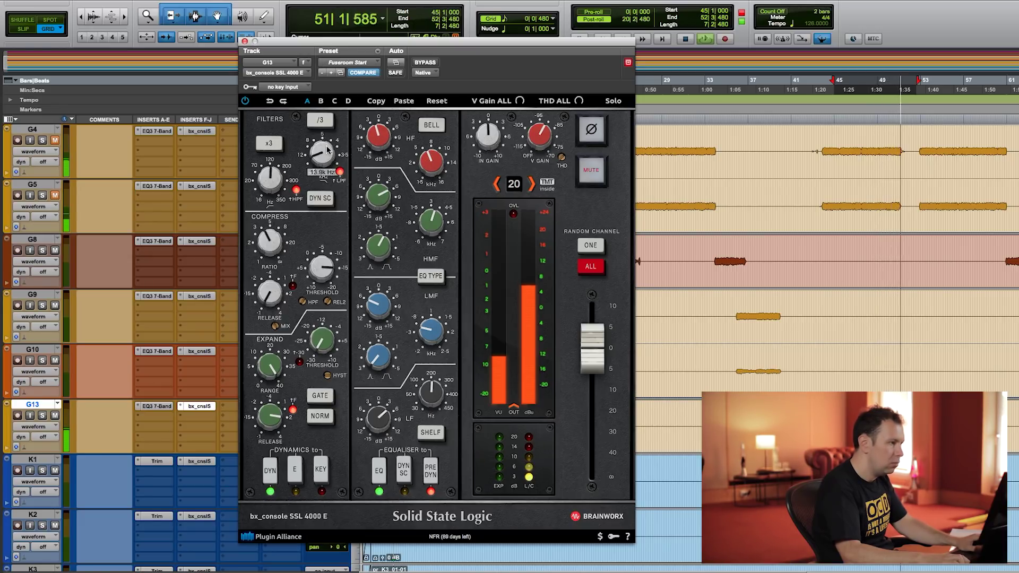
pyautogui.moveTo(320, 137); pyautogui.dragTo(319, 141)
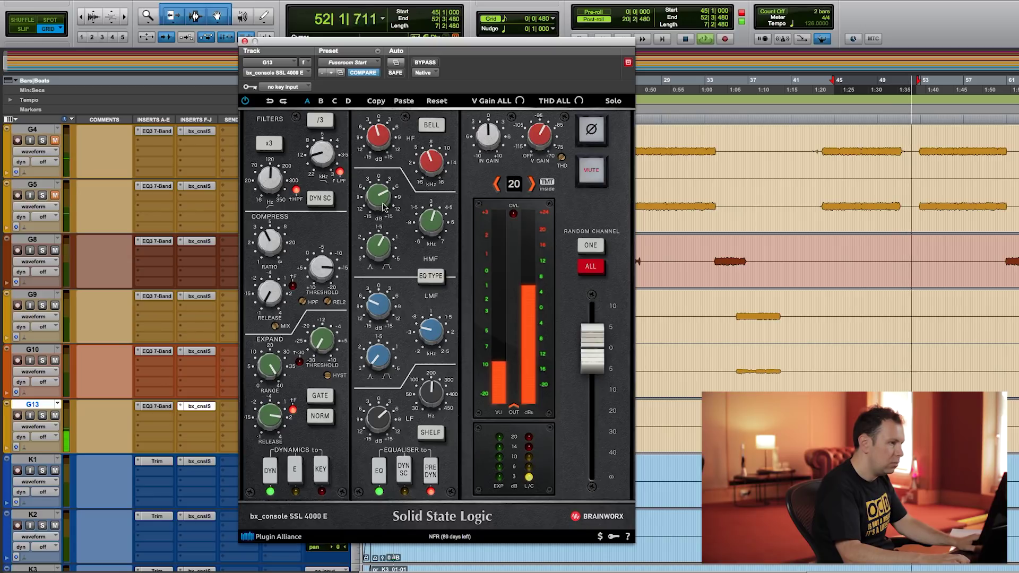
pyautogui.press('space')
pyautogui.click(245, 41)
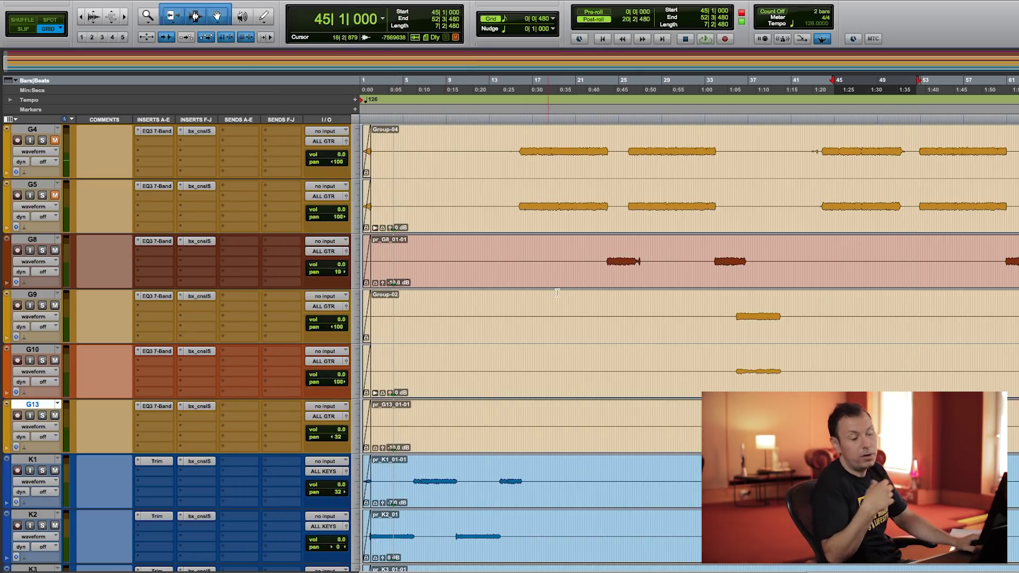
# Unmute the all KEYs bus and audition the K1 clip from bar 6 to bar 9.
pyautogui.scroll(3, 626, 343)
pyautogui.scroll(-3, 686, 392)
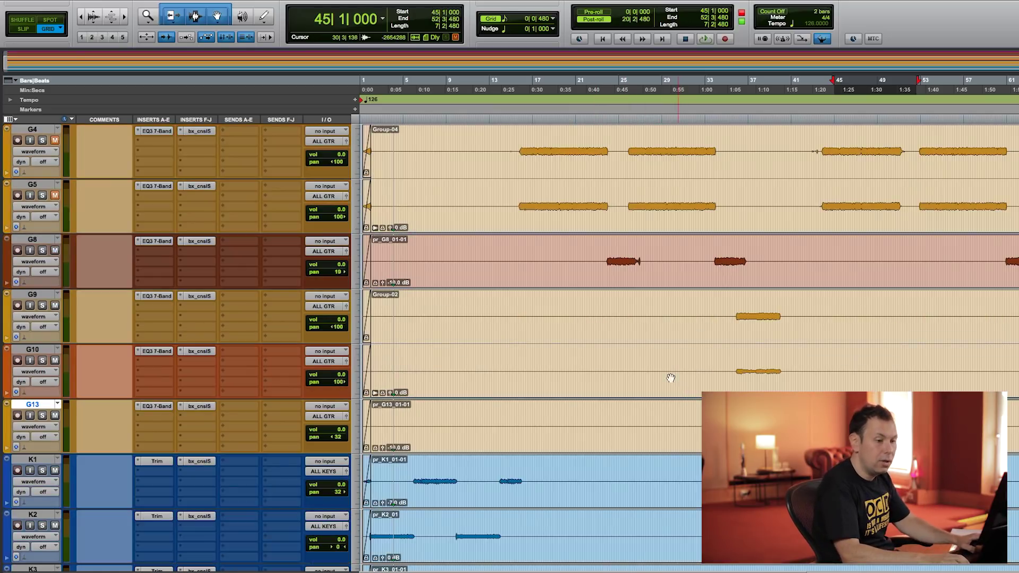
pyautogui.scroll(-4, 572, 388)
pyautogui.moveTo(417, 316); pyautogui.dragTo(453, 316)
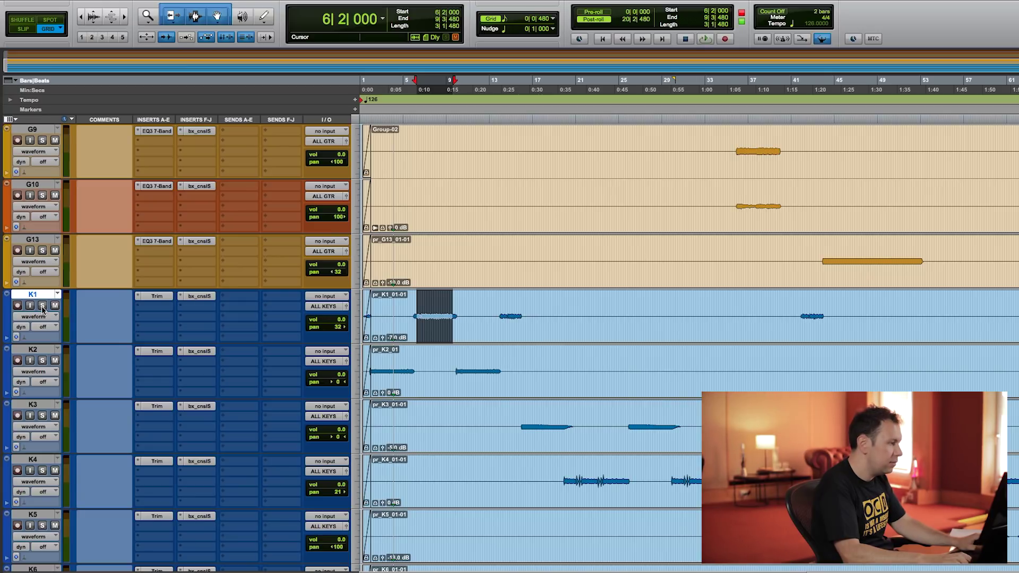
pyautogui.scroll(-10, 113, 387)
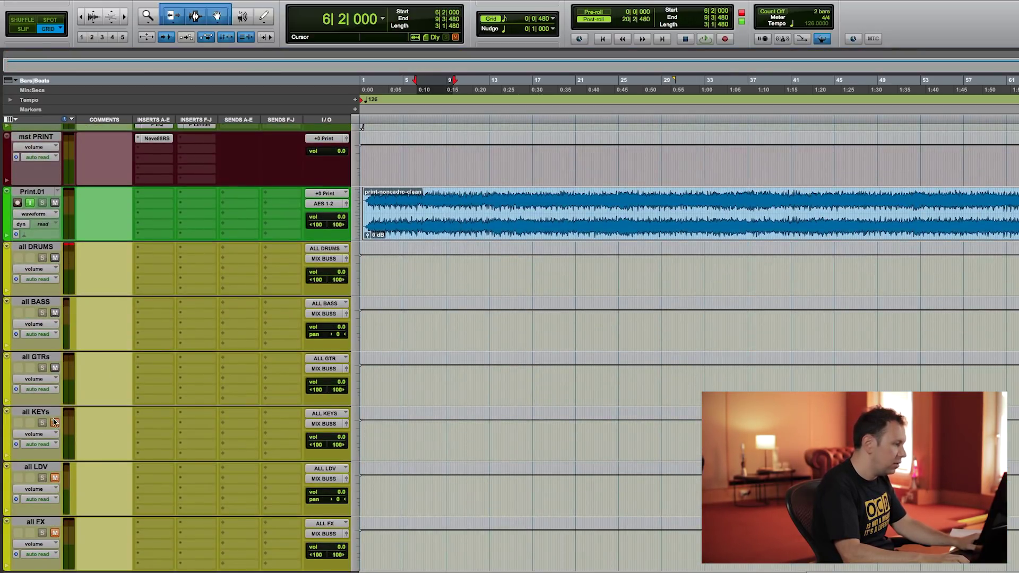
pyautogui.scroll(10, 103, 332)
pyautogui.press('space')
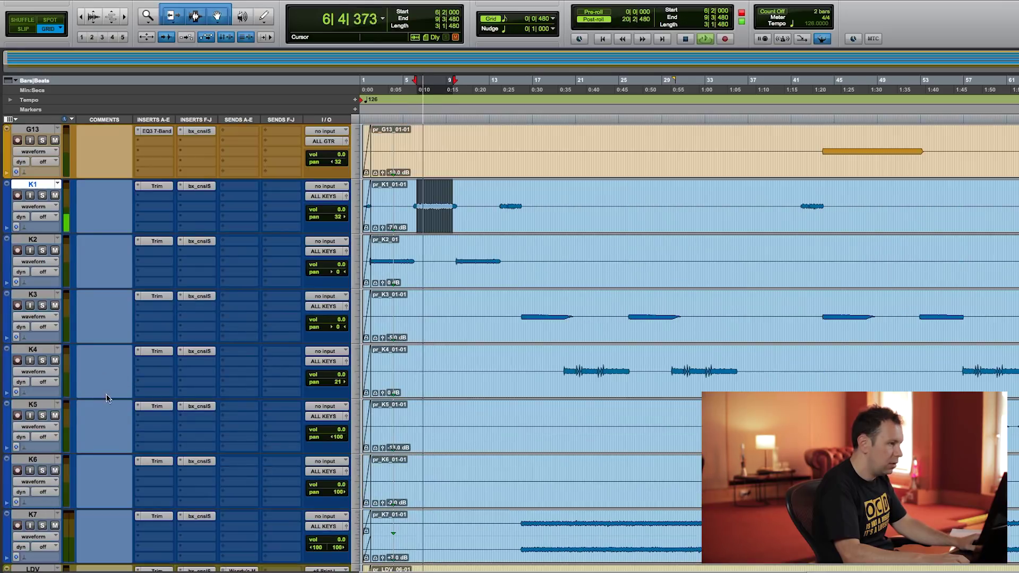
pyautogui.press('space')
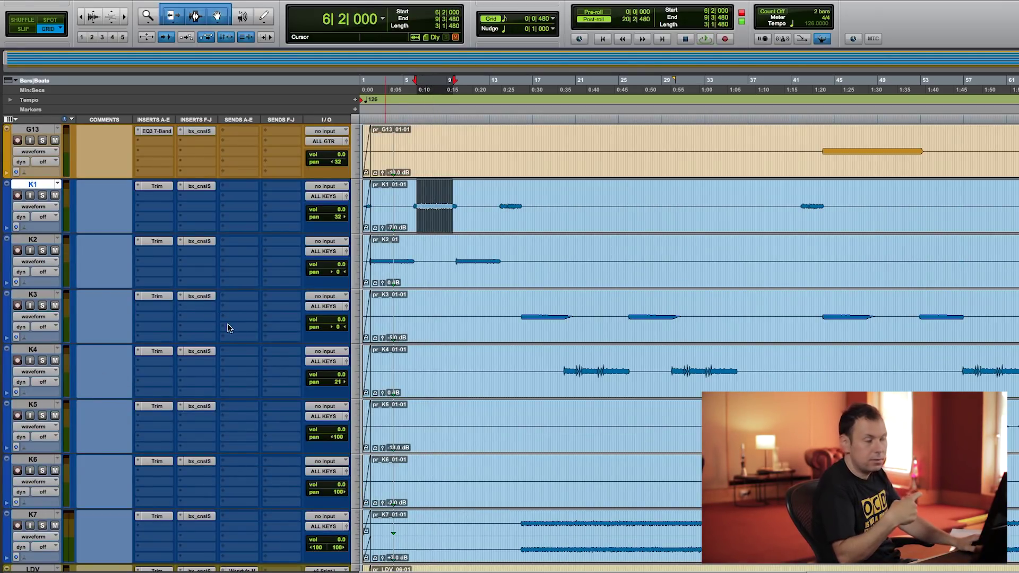
# Mute the all KEYs bus, select the LDV vocal passage from bar 6 to bar 10, and play it.
pyautogui.scroll(-4, 231, 344)
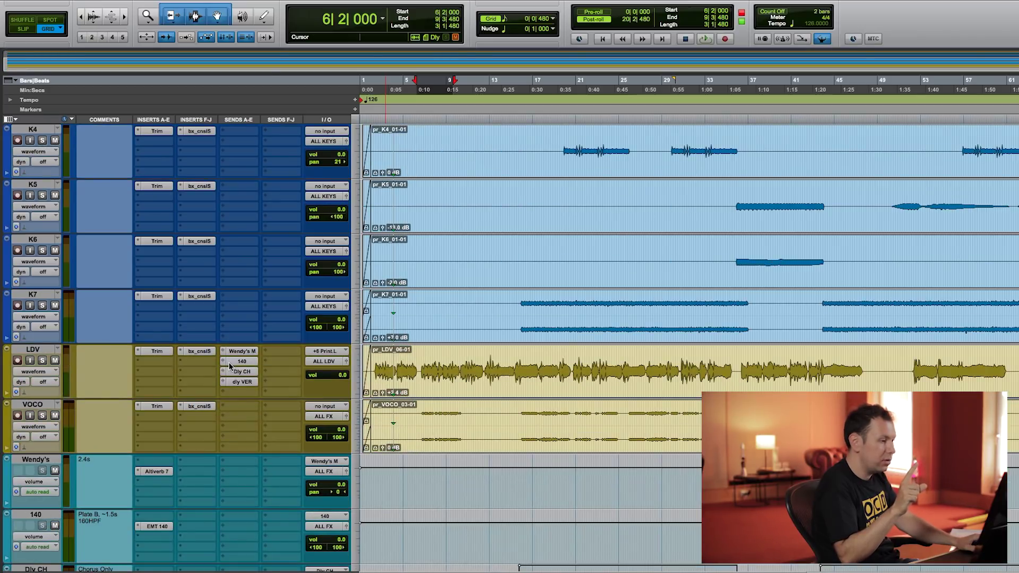
pyautogui.moveTo(419, 365); pyautogui.dragTo(459, 367)
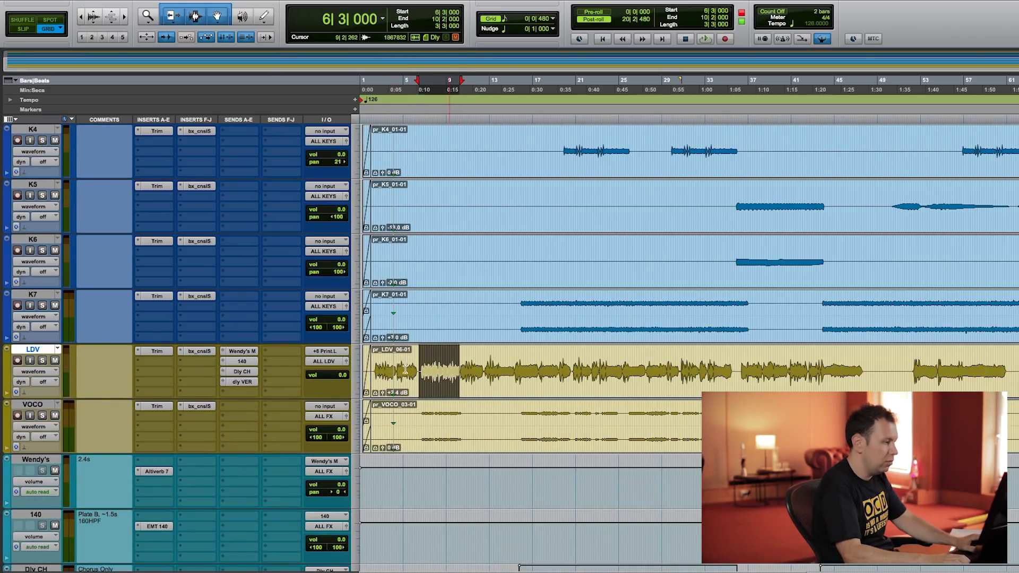
pyautogui.scroll(-10, 63, 412)
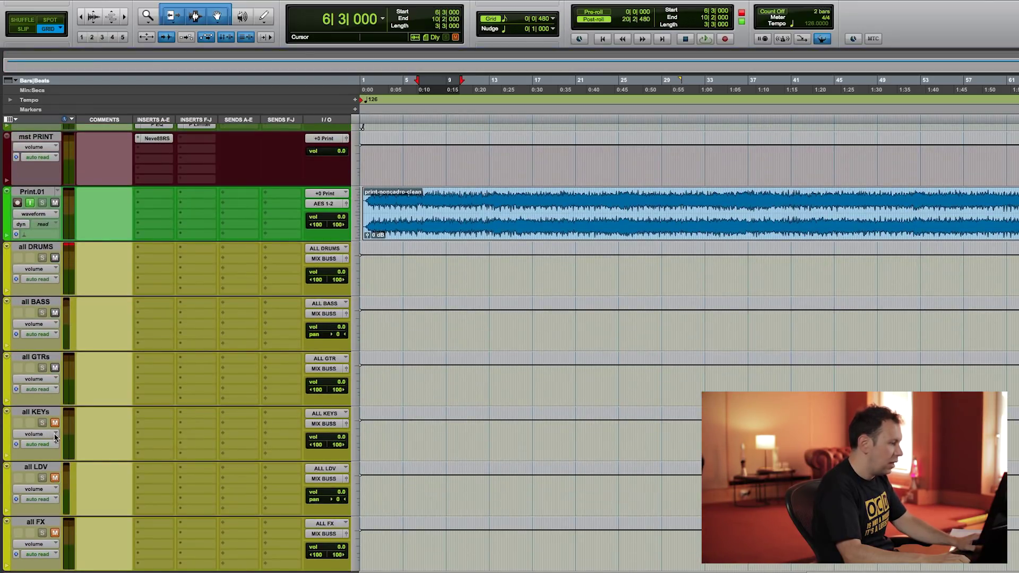
pyautogui.scroll(7, 52, 428)
pyautogui.scroll(3, 48, 378)
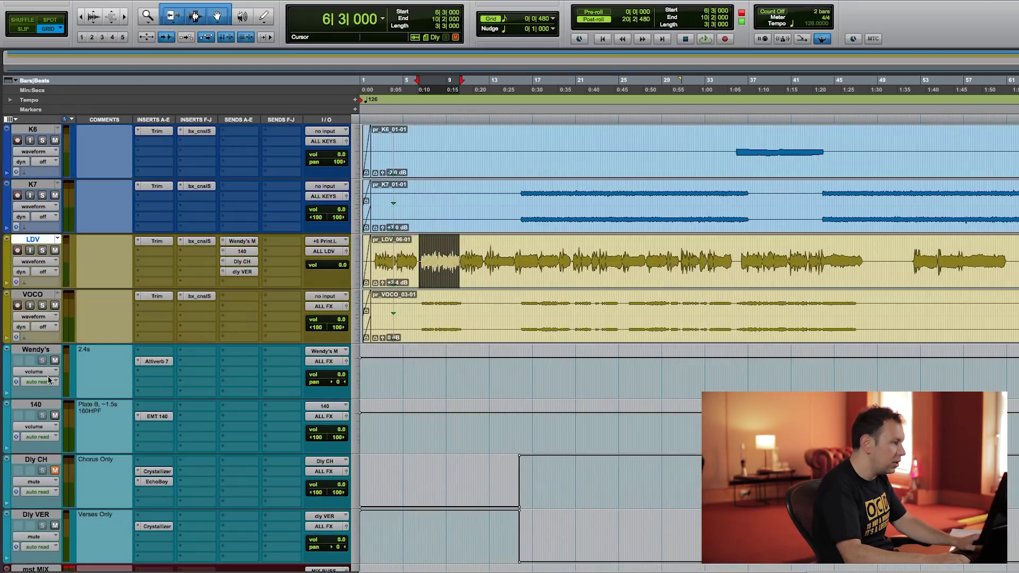
pyautogui.scroll(-10, 69, 377)
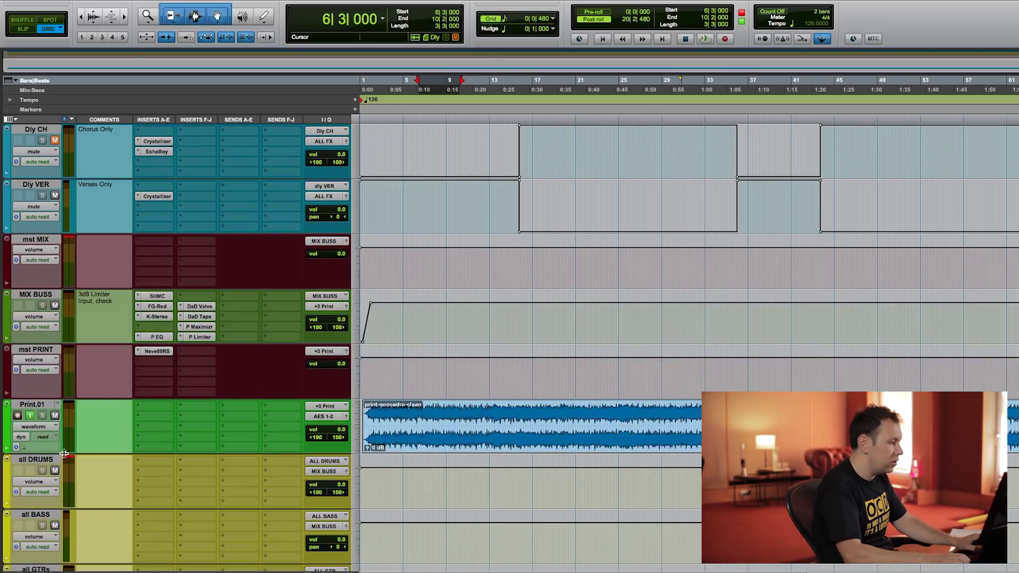
pyautogui.press('space')
pyautogui.scroll(10, 48, 433)
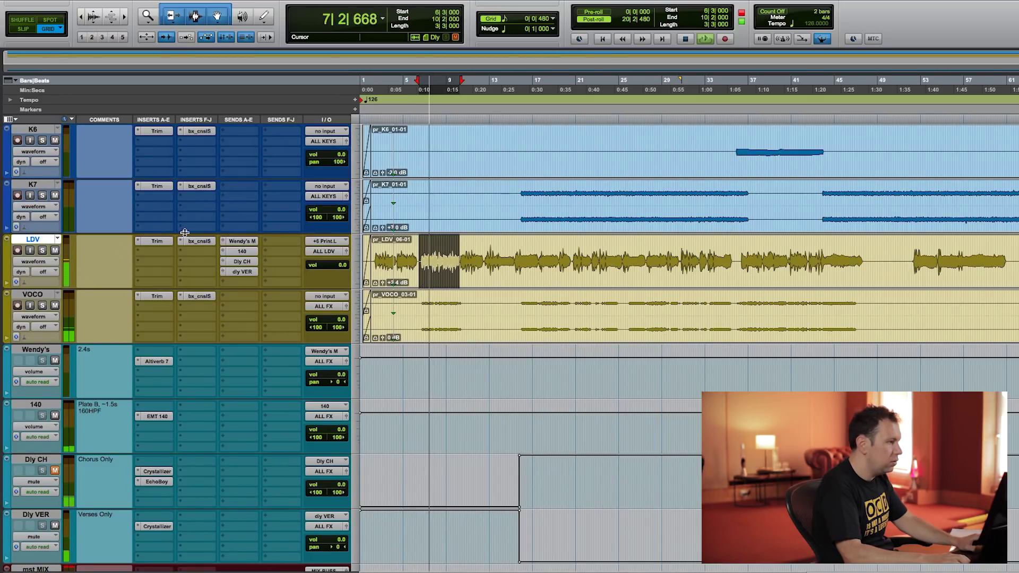
# Open the LDV track's console plug-in and loop the vocal from bar 2 to bar 12.
pyautogui.click(192, 241)
pyautogui.moveTo(447, 37); pyautogui.dragTo(780, 24)
pyautogui.moveTo(485, 262); pyautogui.dragTo(375, 266)
pyautogui.press('space')
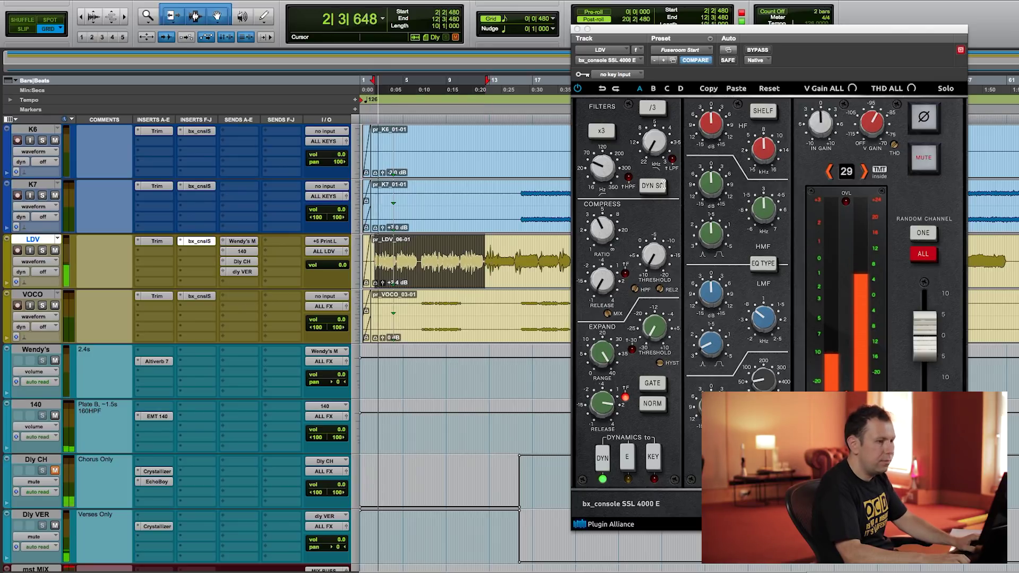
pyautogui.moveTo(732, 33); pyautogui.dragTo(396, 60)
# Lower LDV's compressor threshold, and switch its LF band to bell with a boost around 200 Hz.
pyautogui.moveTo(340, 289); pyautogui.dragTo(340, 218)
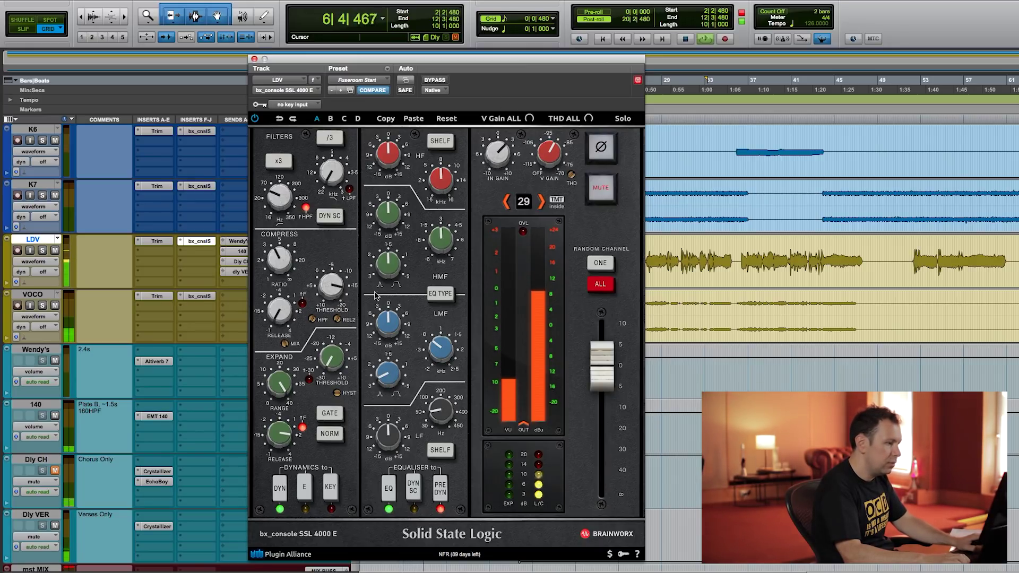
pyautogui.click(440, 450)
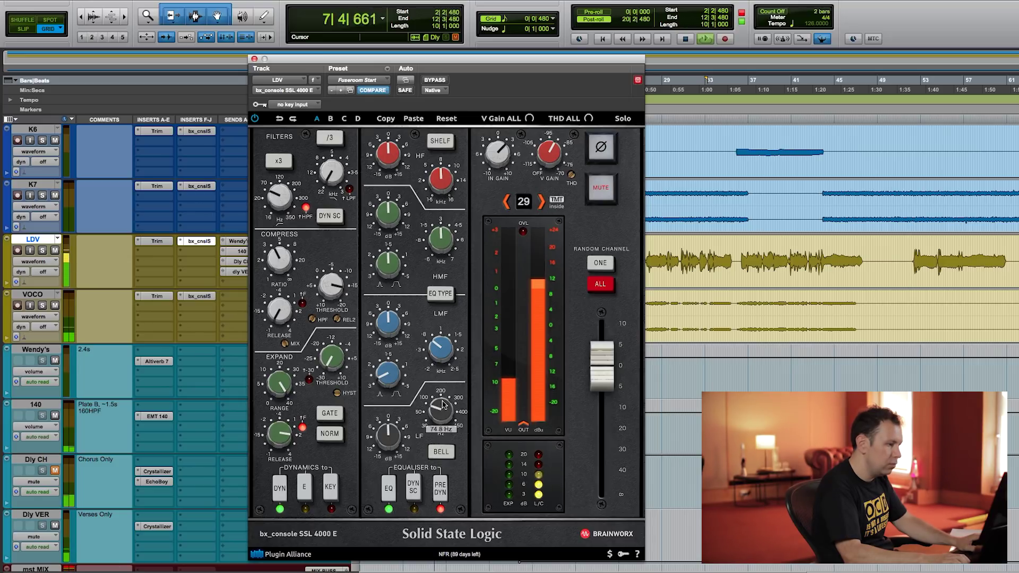
pyautogui.moveTo(392, 431); pyautogui.dragTo(399, 416)
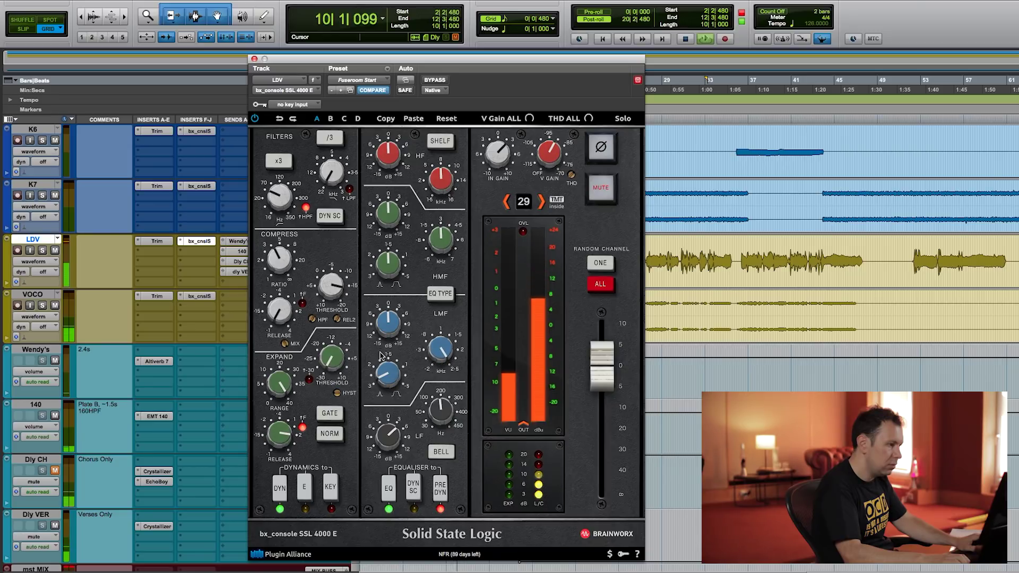
# Boost LDV's LMF and HMF bands and its HF shelf, adjusting the bandwidth of the mid bands.
pyautogui.moveTo(389, 378); pyautogui.dragTo(391, 325)
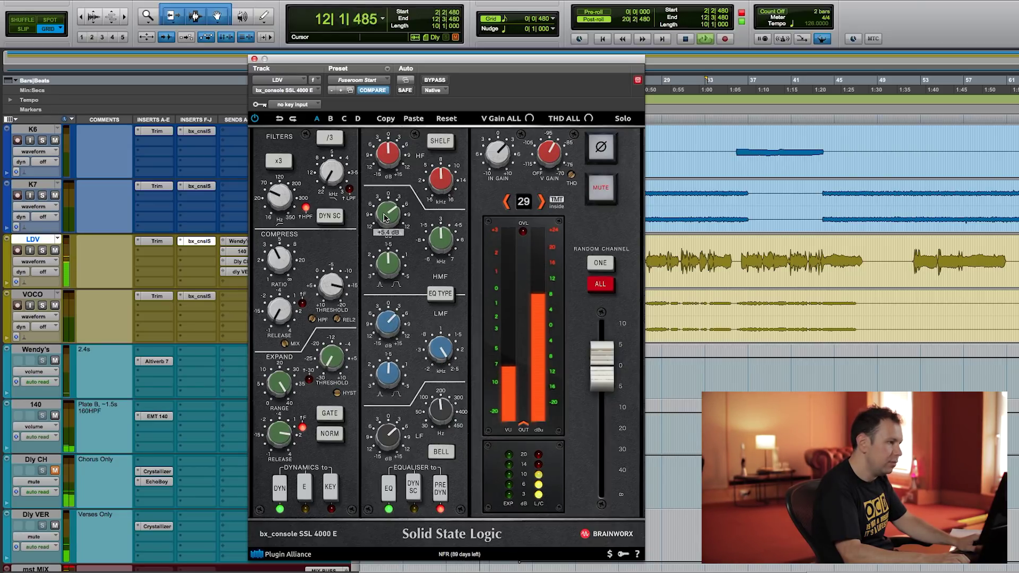
pyautogui.moveTo(434, 239); pyautogui.dragTo(433, 245)
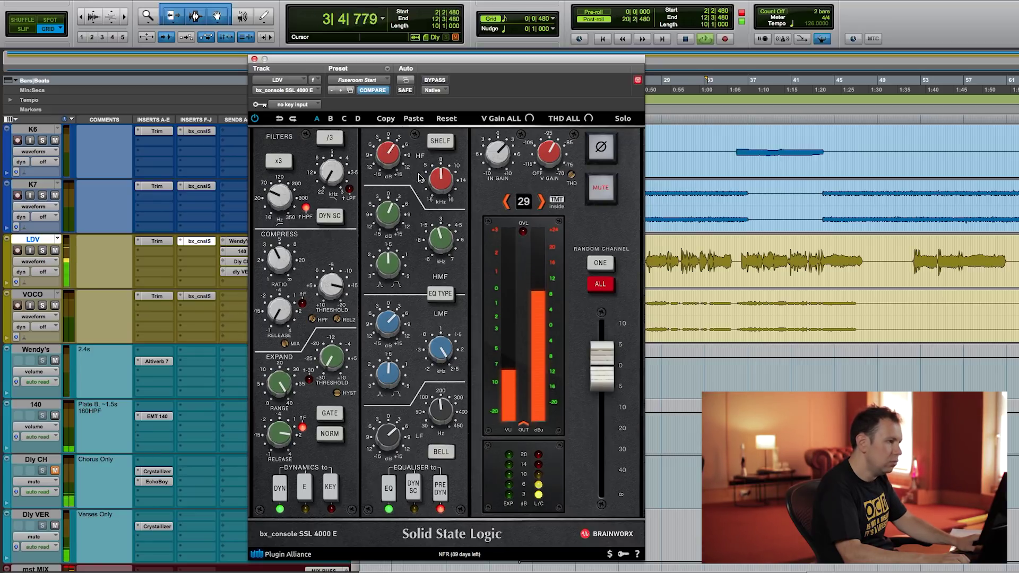
pyautogui.moveTo(381, 157); pyautogui.dragTo(381, 148)
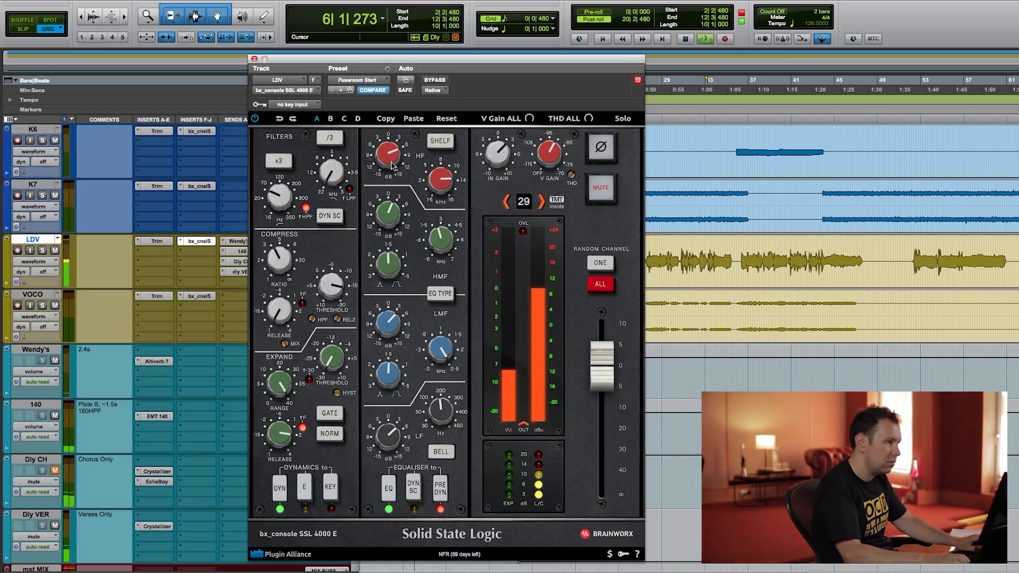
pyautogui.moveTo(446, 58); pyautogui.dragTo(499, 19)
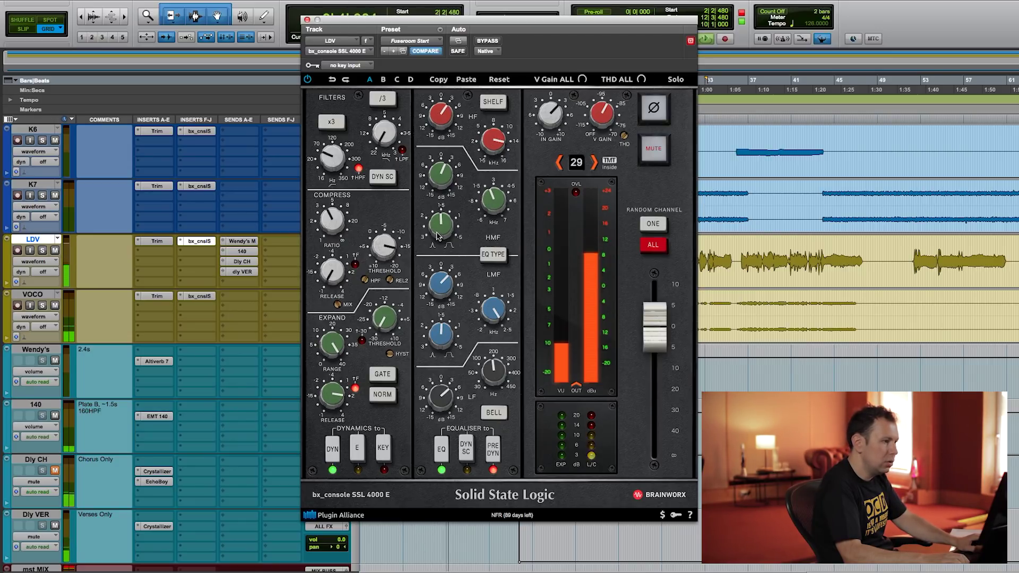
pyautogui.moveTo(441, 169)
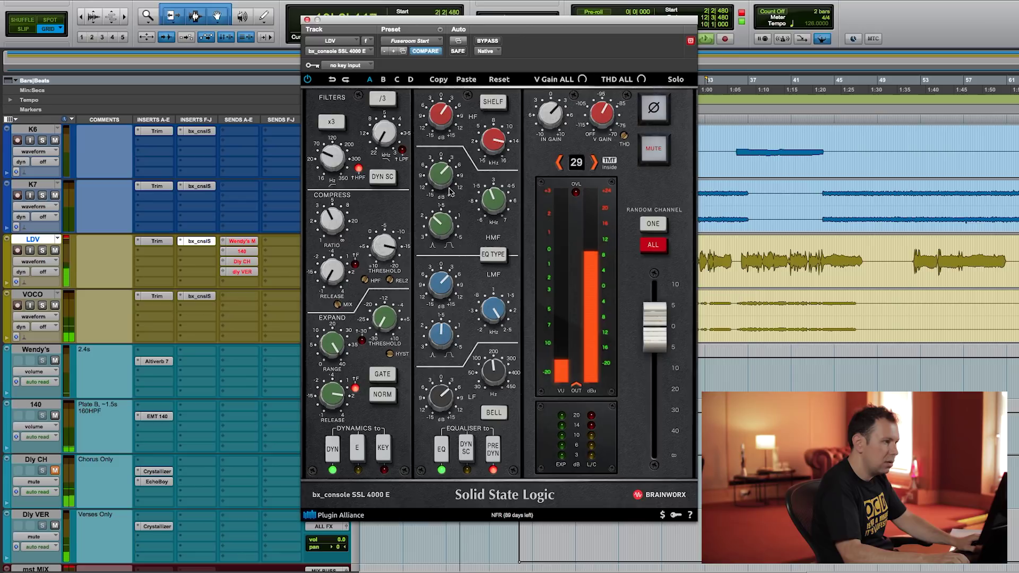
# Switch LDV's compressor to fast attack, set its HF shelf to +2.8 dB and input gain to 3.7 dB, and raise the output fader.
pyautogui.click(68, 242)
pyautogui.moveTo(439, 188)
pyautogui.moveTo(493, 165); pyautogui.dragTo(497, 83)
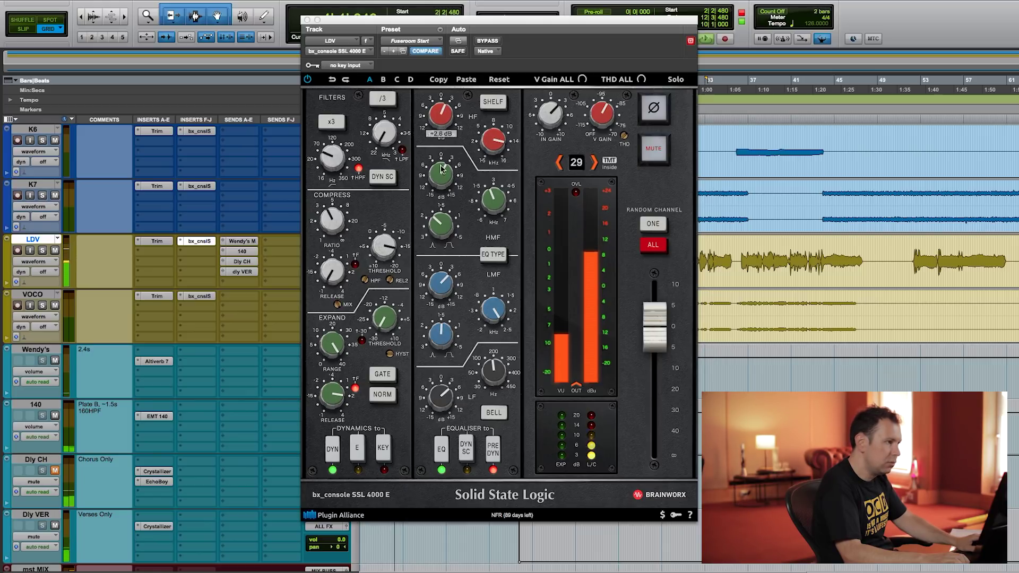
pyautogui.click(355, 270)
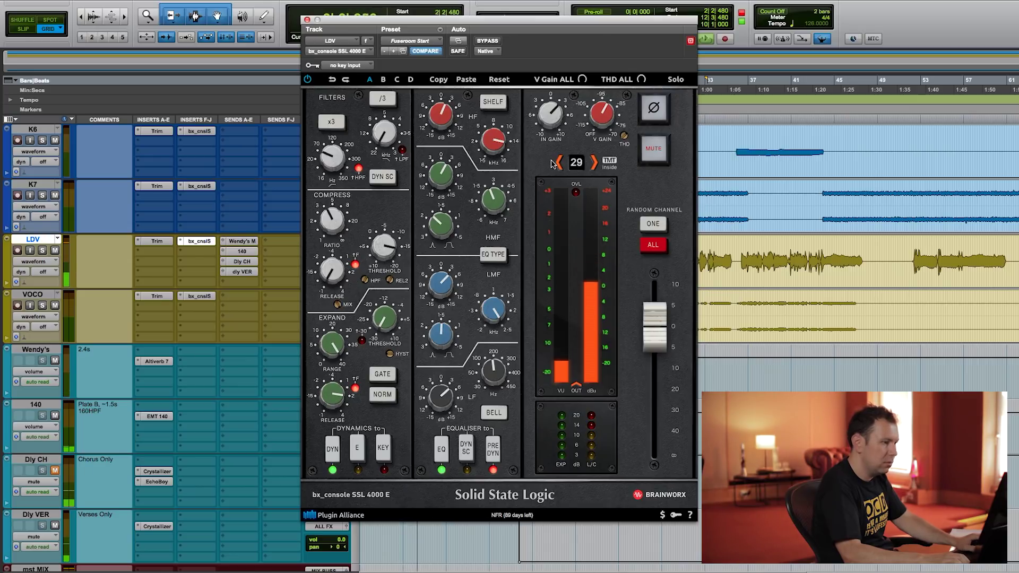
pyautogui.moveTo(558, 90)
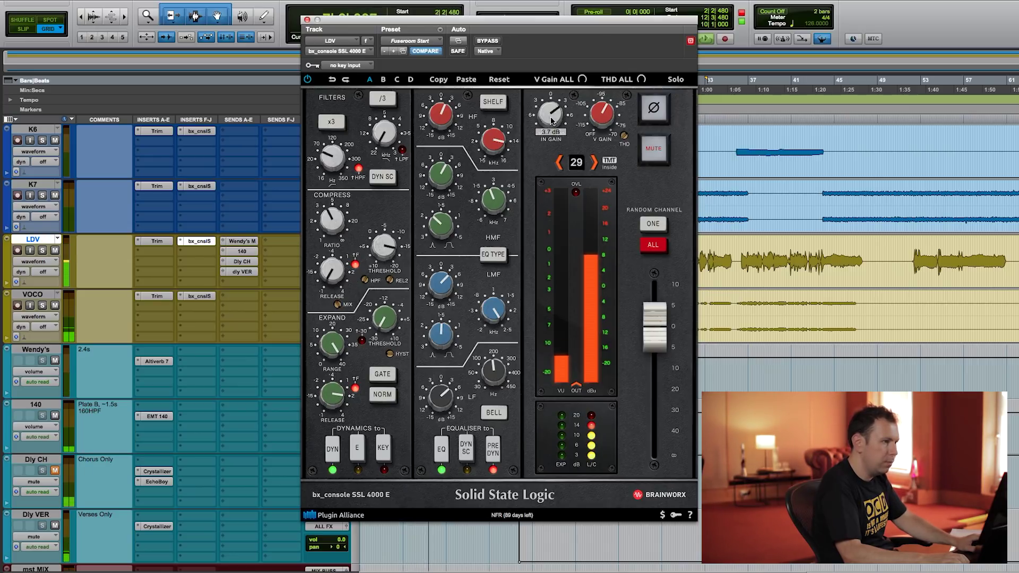
pyautogui.moveTo(655, 330); pyautogui.dragTo(657, 265)
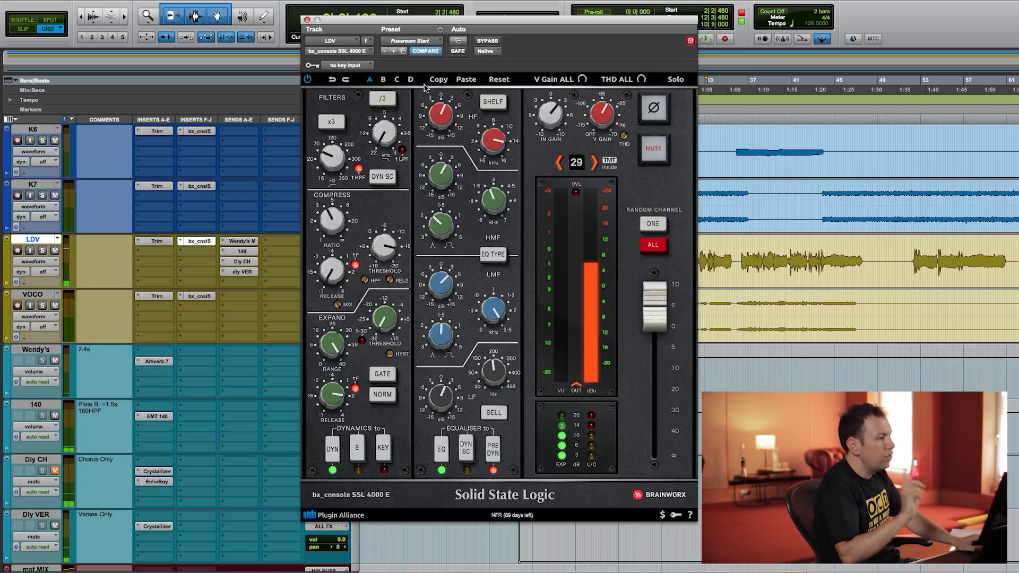
# Copy LDV's settings from slot A to slot B, raise the compressor ratio there and return the fader to 0 dB during playback.
pyautogui.click(383, 80)
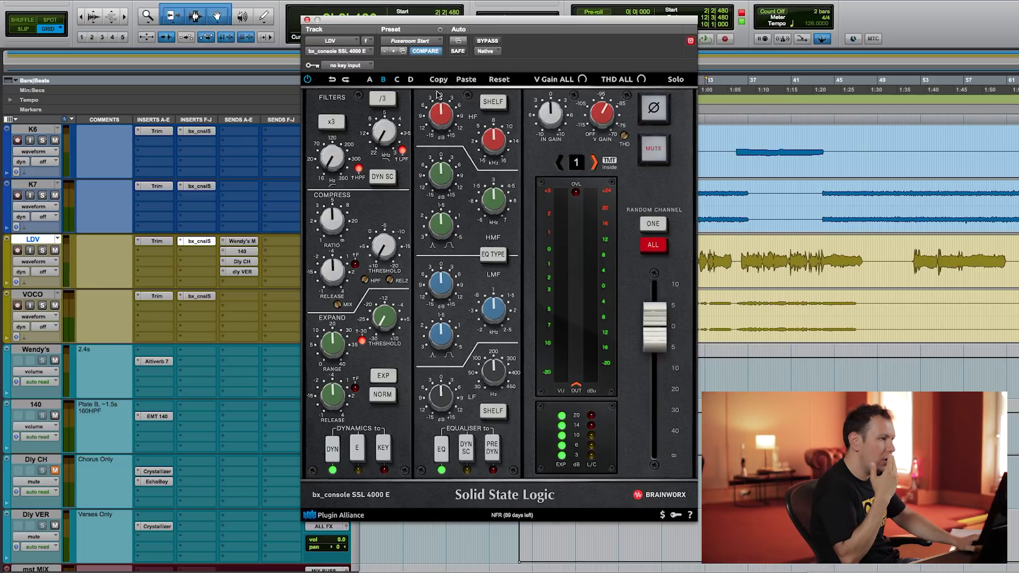
pyautogui.click(467, 80)
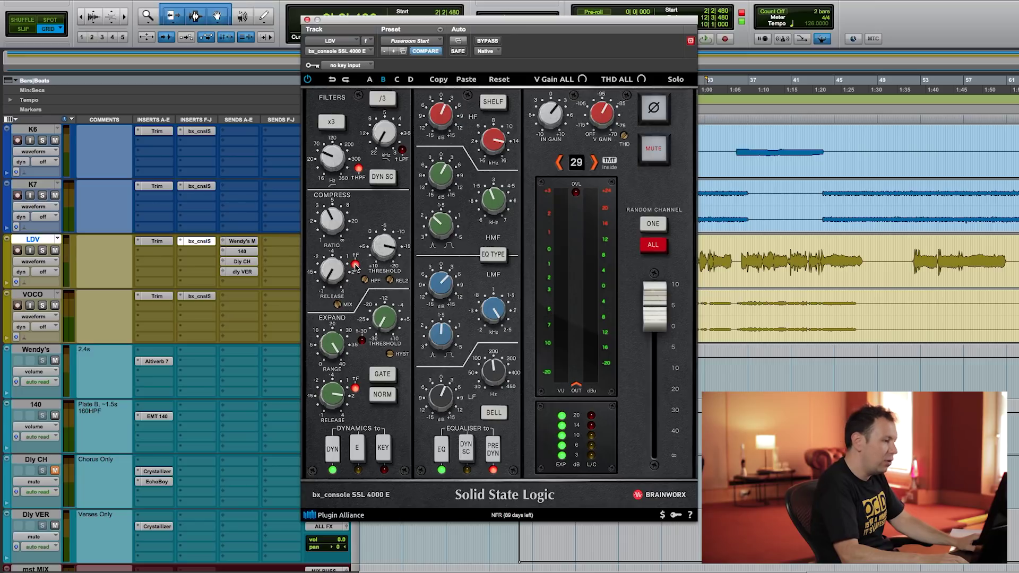
pyautogui.press('space')
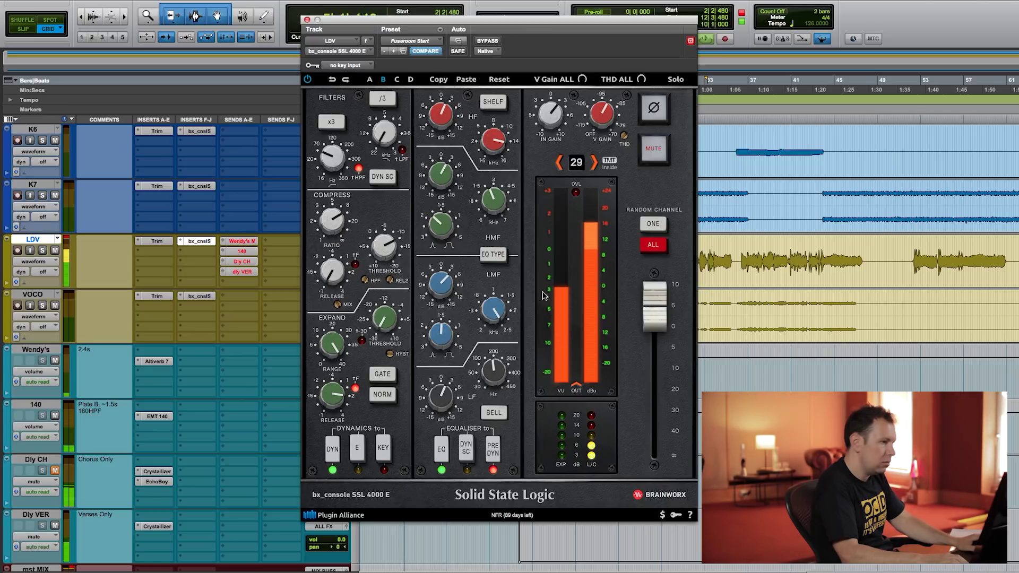
pyautogui.moveTo(650, 287); pyautogui.dragTo(650, 309)
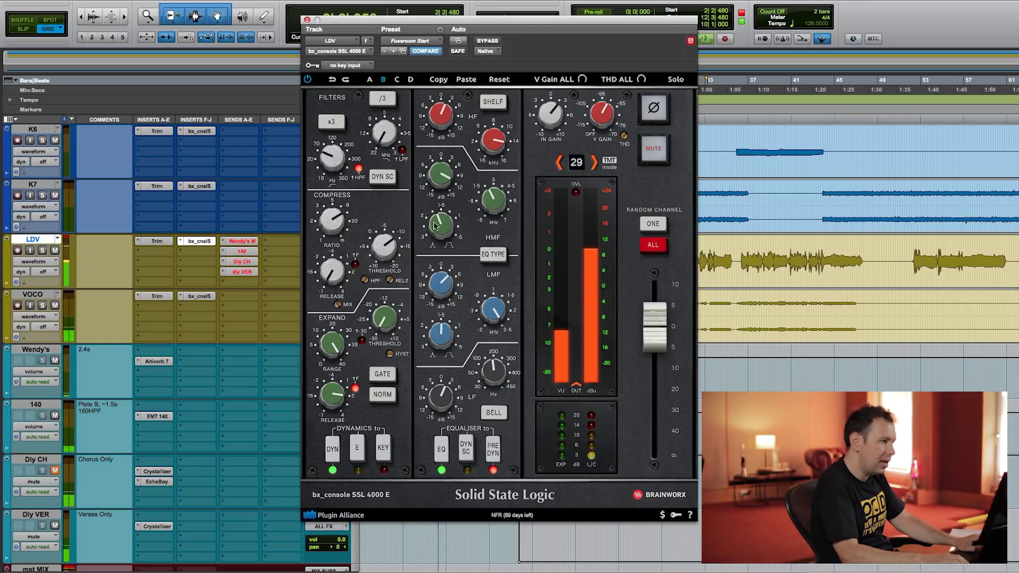
# Adjust the gain and bandwidth of LDV's HMF band in slot B, and close the console plug-in.
pyautogui.moveTo(439, 212)
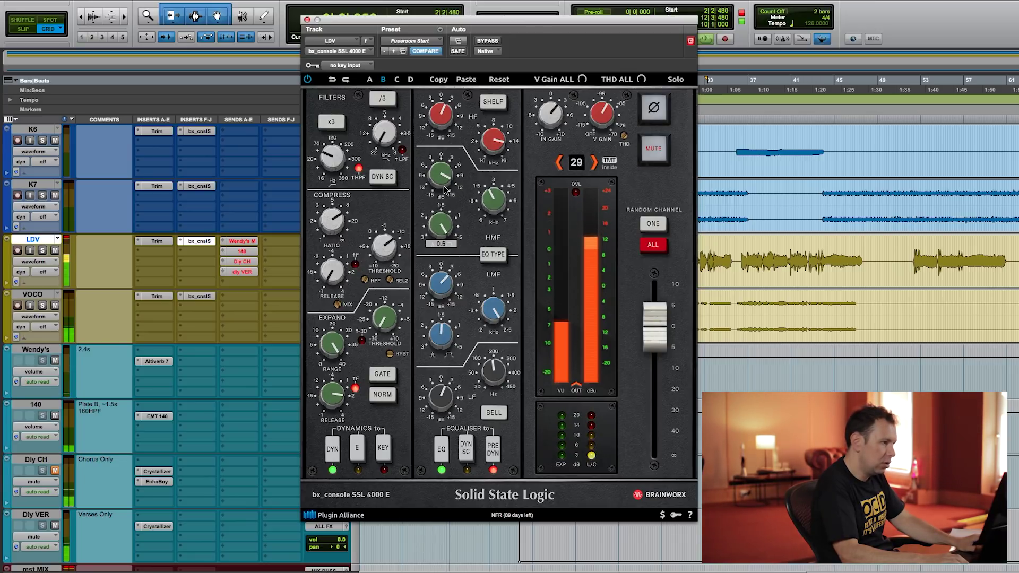
pyautogui.moveTo(442, 227); pyautogui.dragTo(444, 220)
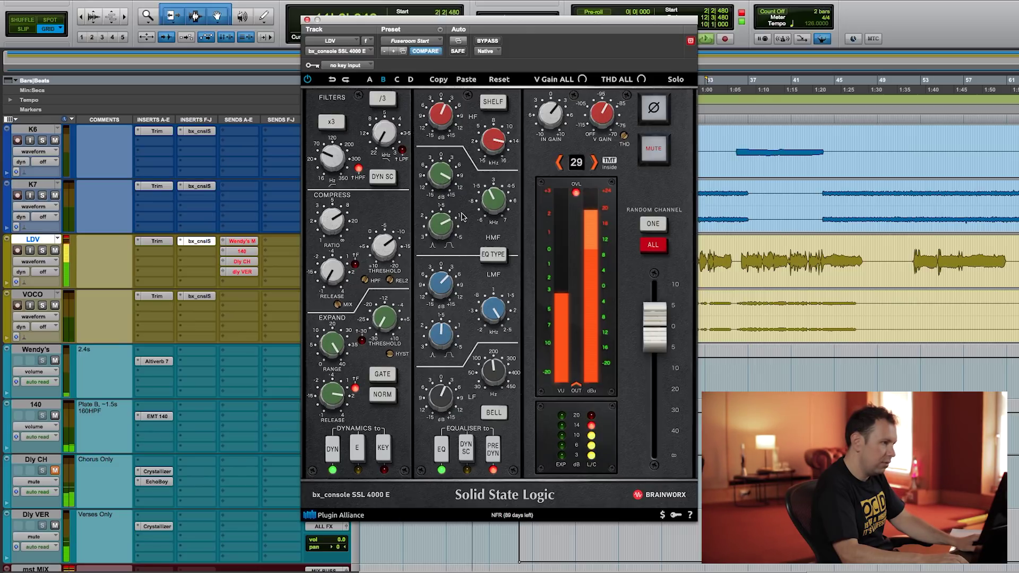
pyautogui.moveTo(445, 178); pyautogui.dragTo(451, 302)
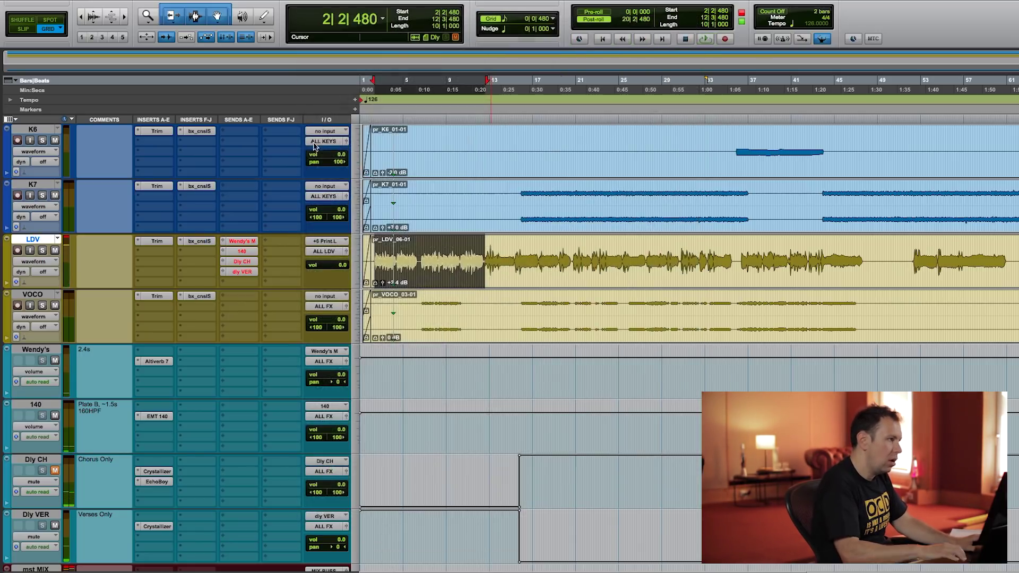
pyautogui.click(307, 20)
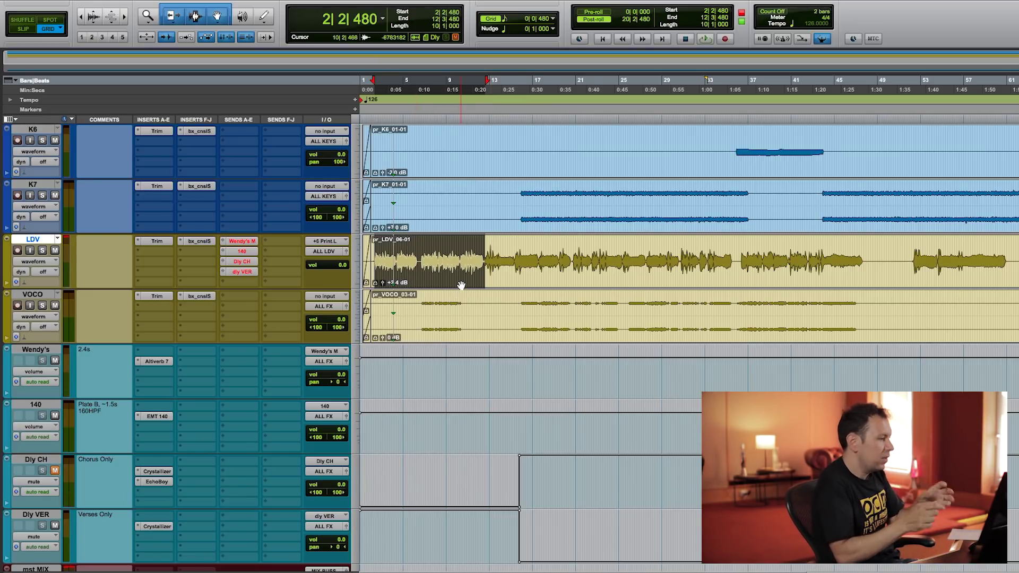
# Select the VOCO passage from bar 16 to bar 25, play it, and open VOCO's console plug-in.
pyautogui.click(447, 245)
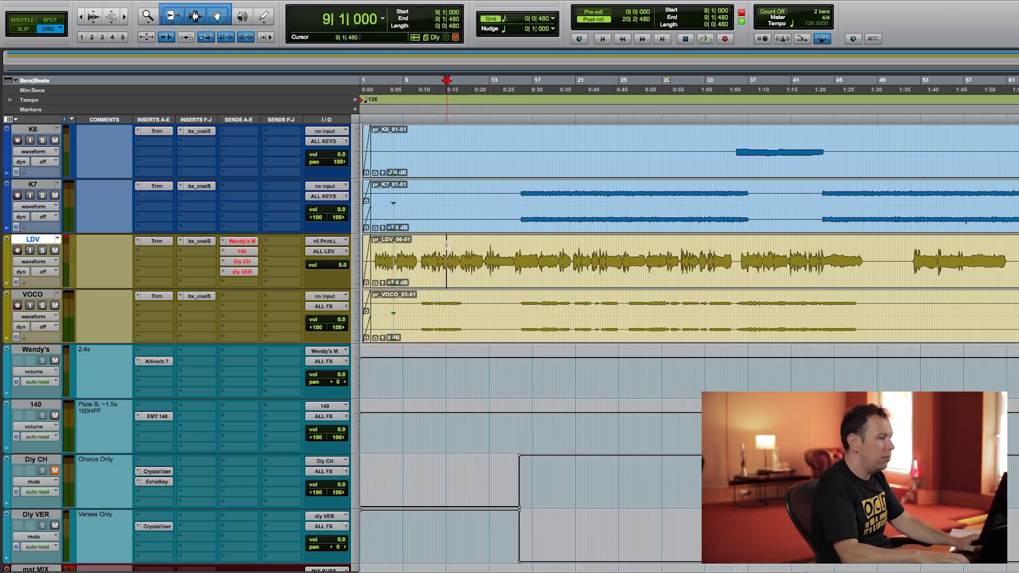
pyautogui.scroll(5, 484, 269)
pyautogui.scroll(-7, 465, 292)
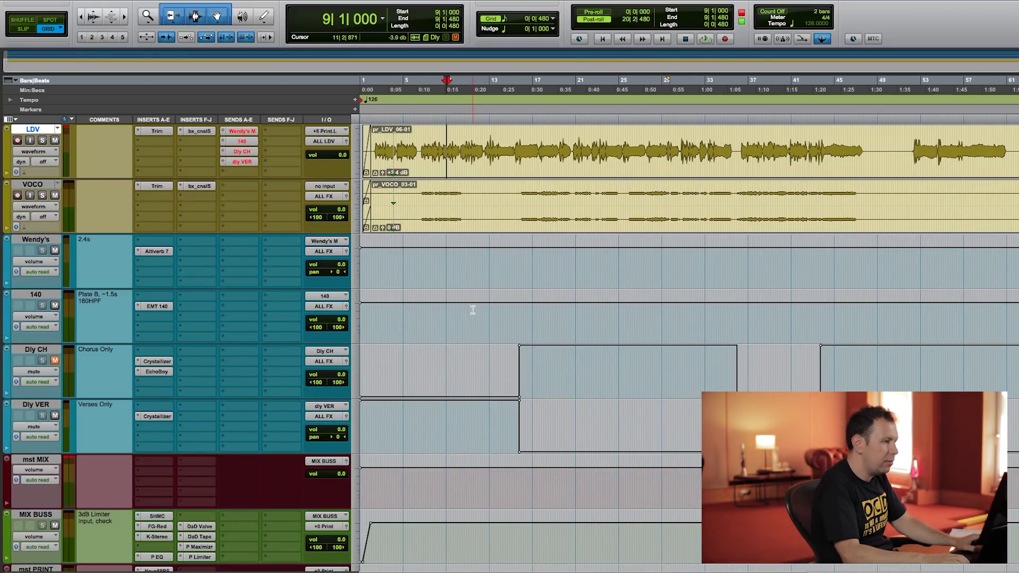
pyautogui.scroll(2, 475, 276)
pyautogui.click(480, 252)
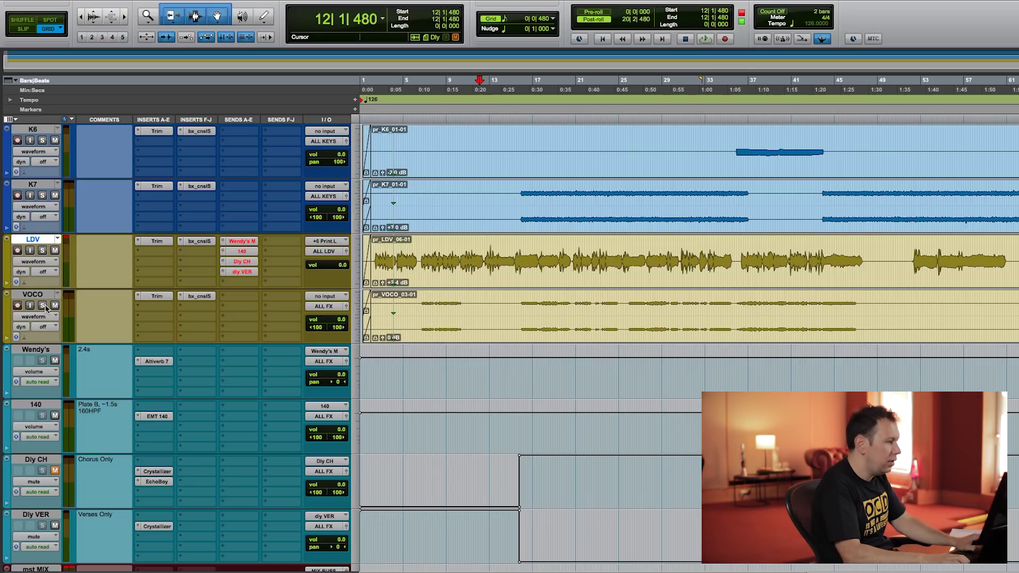
pyautogui.moveTo(522, 305); pyautogui.dragTo(618, 313)
pyautogui.press('space')
pyautogui.click(206, 297)
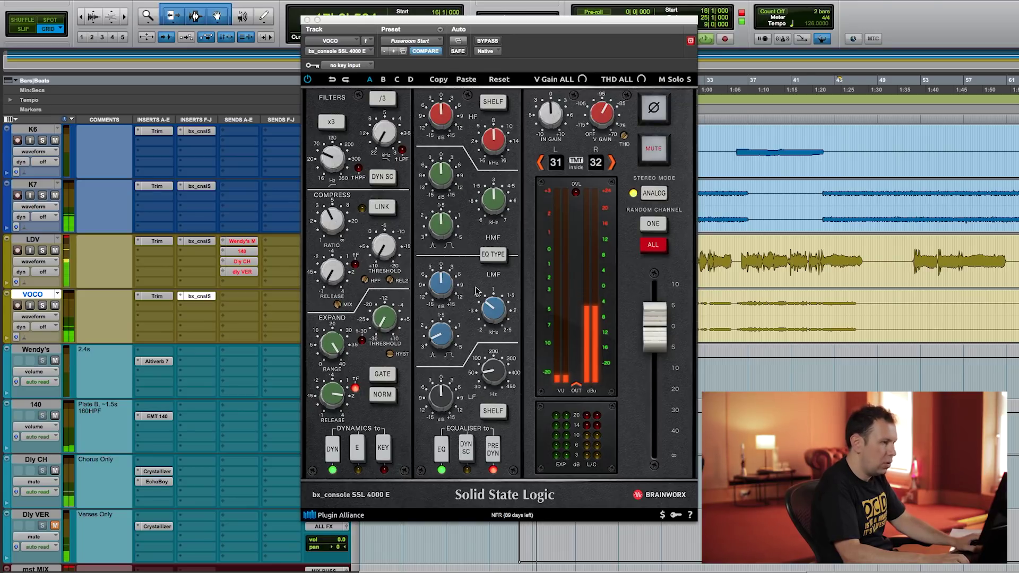
# Lower VOCO's compressor threshold, cut its LMF and HMF bands, and boost its HF band.
pyautogui.scroll(-10, 192, 422)
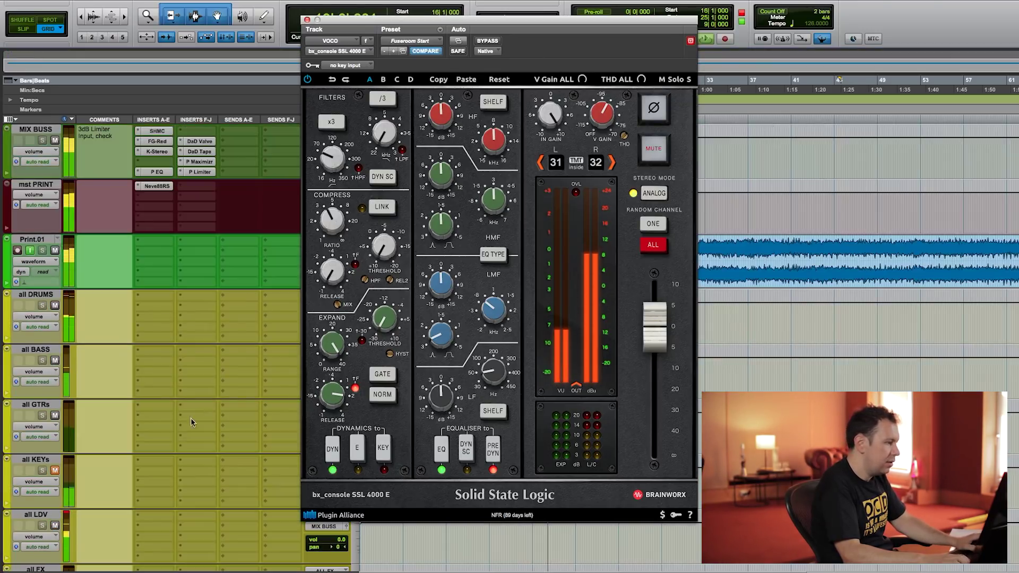
pyautogui.scroll(-1, 192, 422)
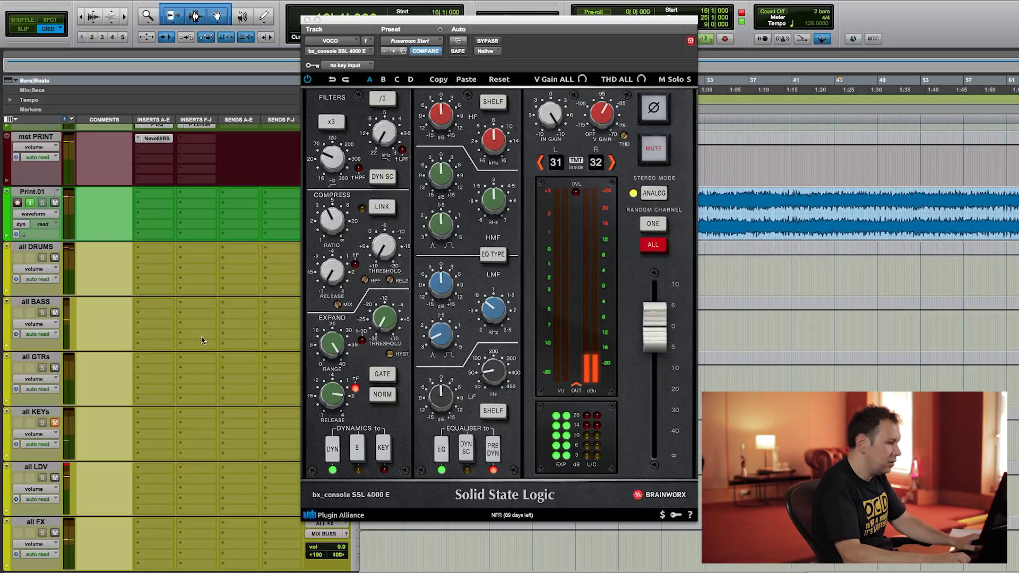
pyautogui.scroll(10, 197, 339)
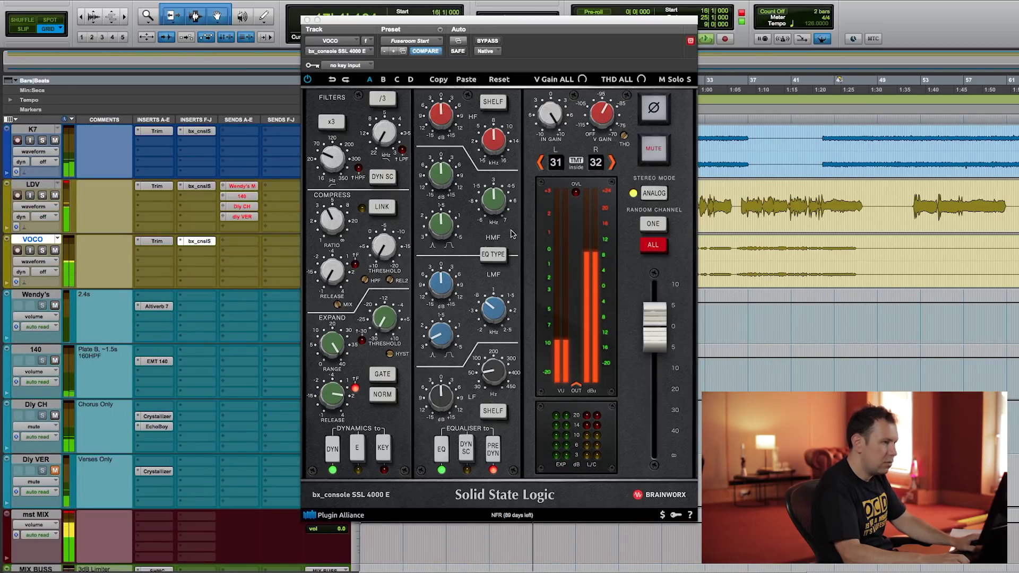
pyautogui.moveTo(384, 252); pyautogui.dragTo(386, 244)
pyautogui.moveTo(439, 292)
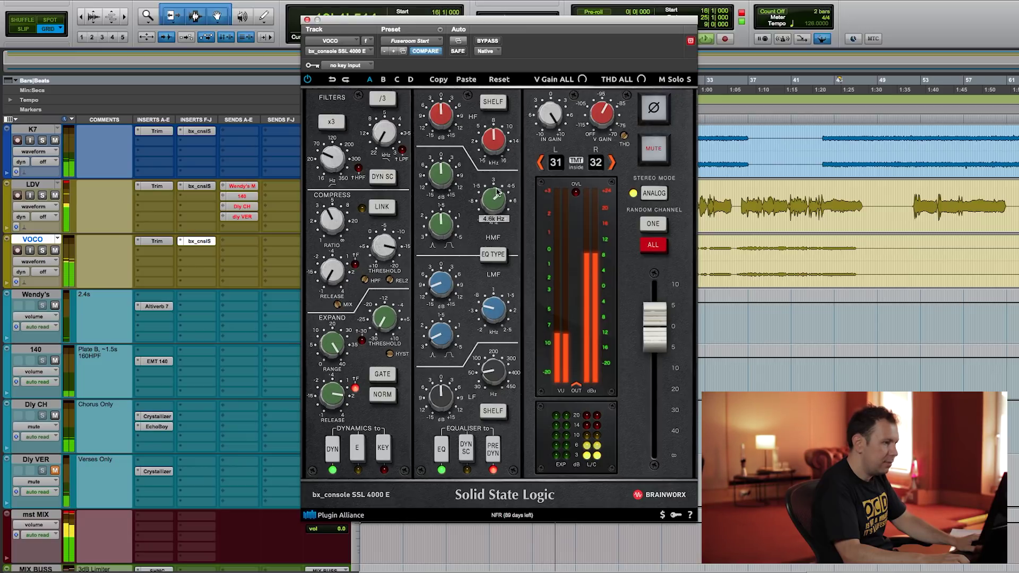
pyautogui.moveTo(434, 251)
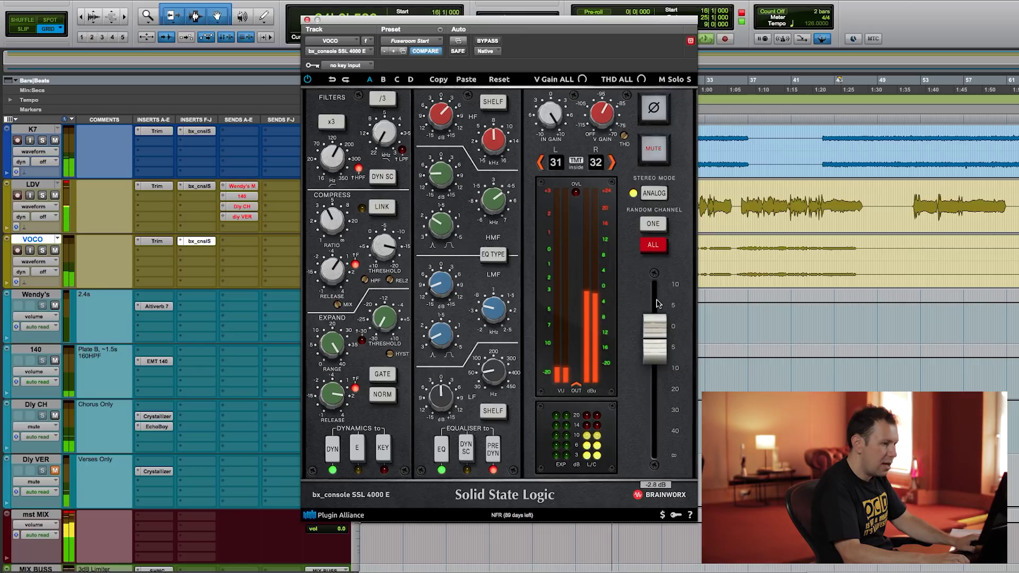
# Rebalance VOCO's fader, cut its LF shelf around 200 Hz, and adjust the low-pass filter.
pyautogui.moveTo(649, 340); pyautogui.dragTo(656, 346)
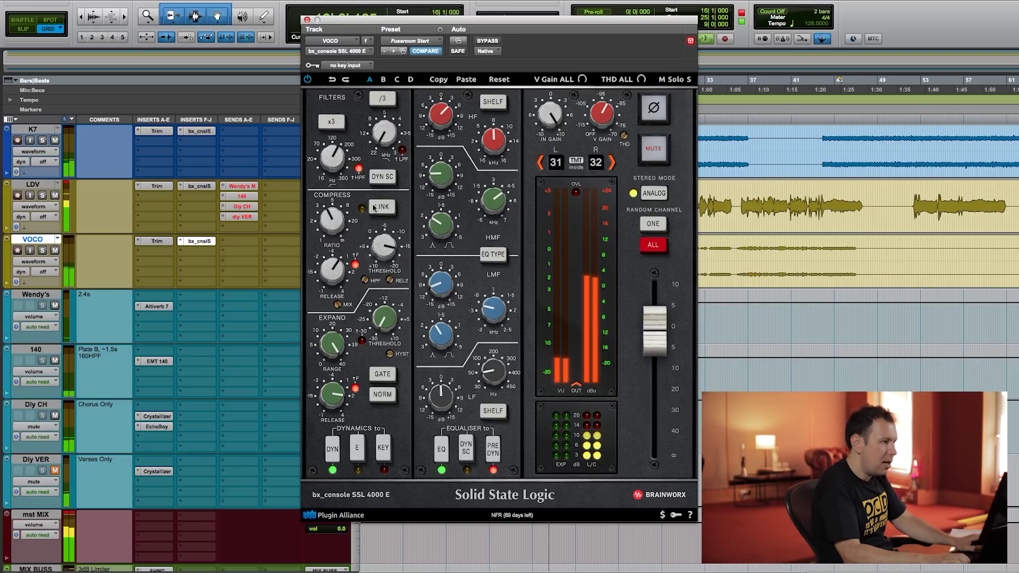
pyautogui.moveTo(492, 374); pyautogui.dragTo(491, 346)
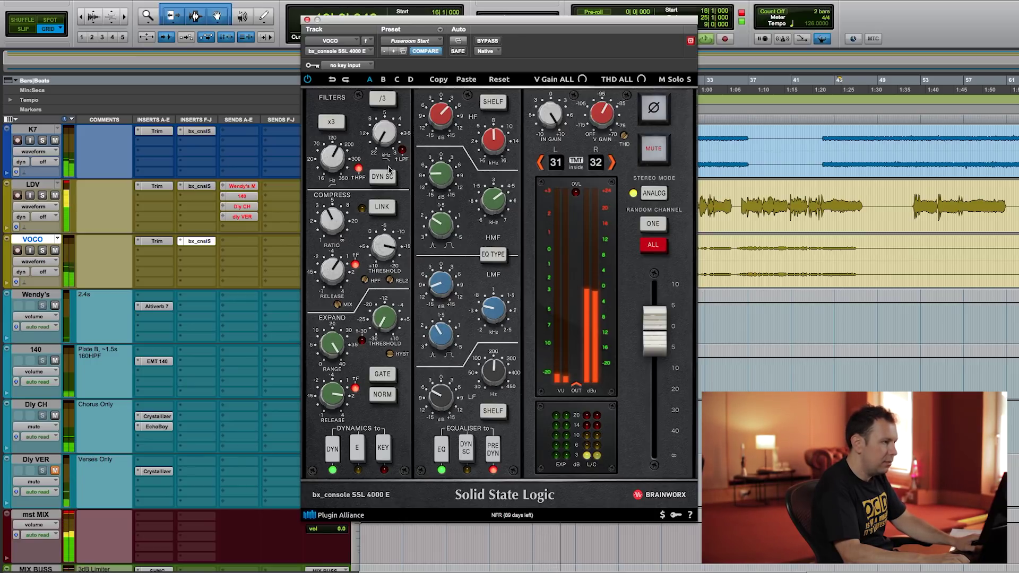
pyautogui.moveTo(384, 133); pyautogui.dragTo(383, 105)
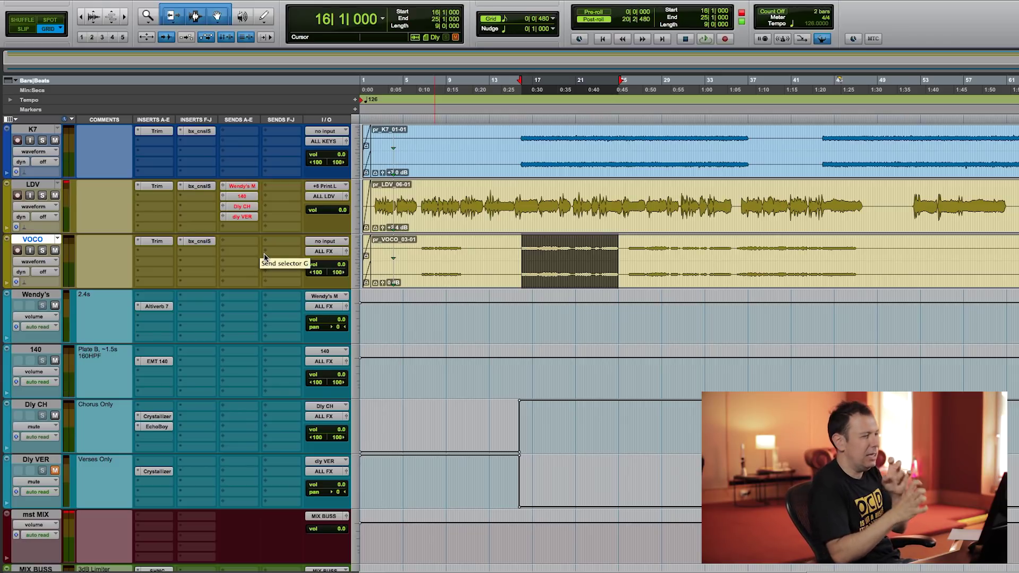
# Solo LDV from bar 6 to bar 12 and compare its playback with the all FX bus active and muted.
pyautogui.moveTo(423, 201); pyautogui.dragTo(483, 204)
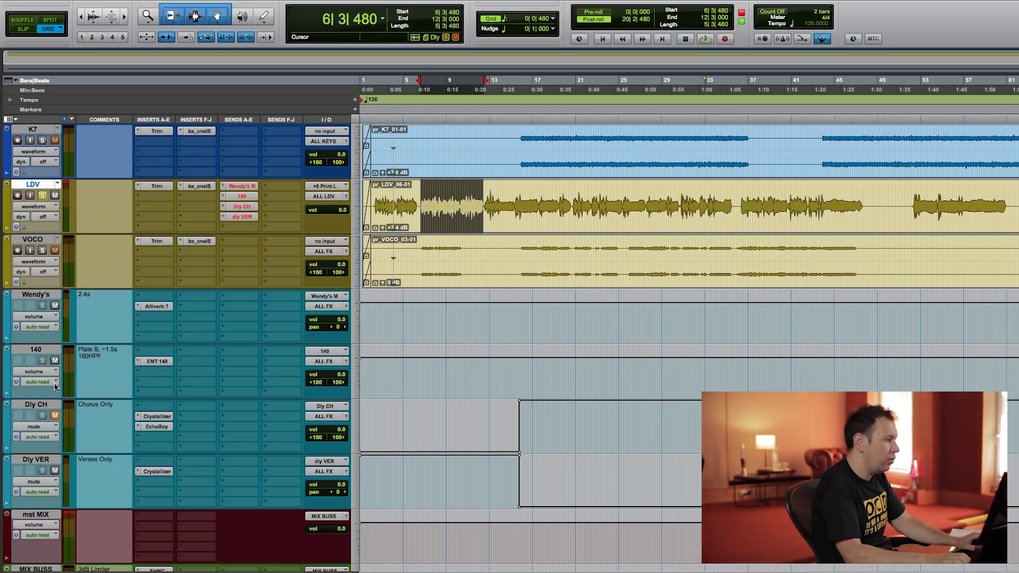
pyautogui.scroll(-10, 55, 385)
pyautogui.press('space')
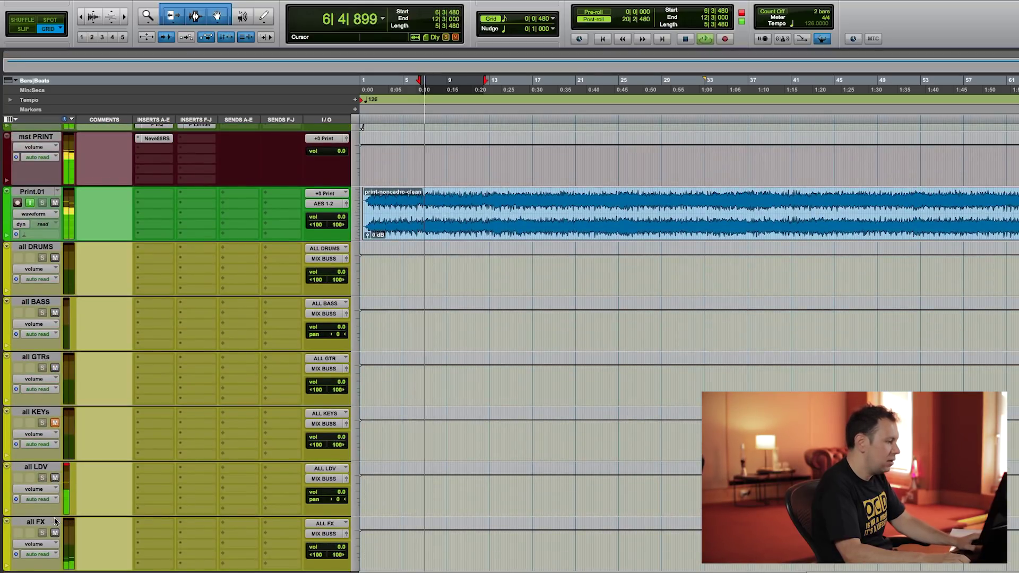
pyautogui.press('space')
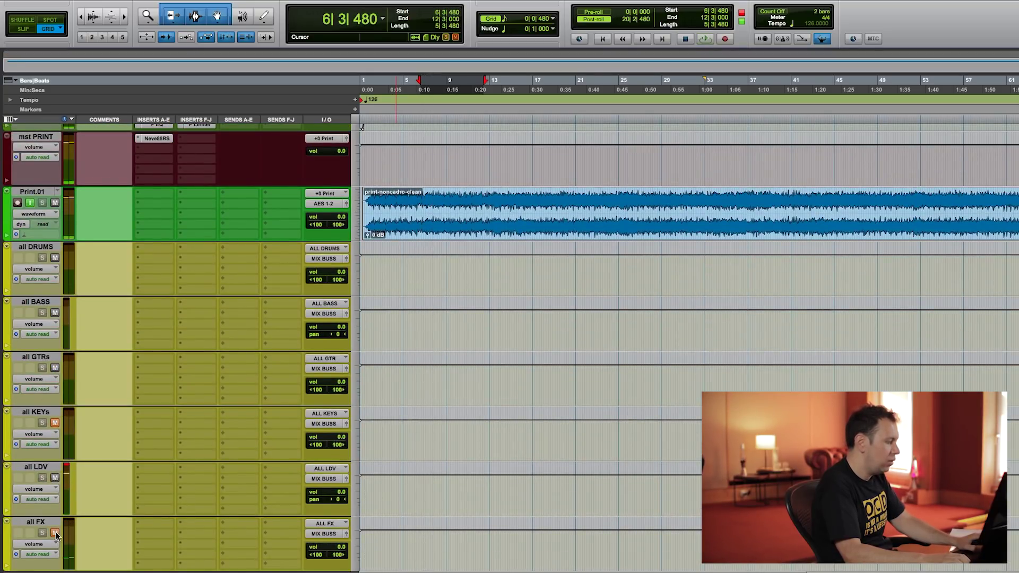
pyautogui.press('space')
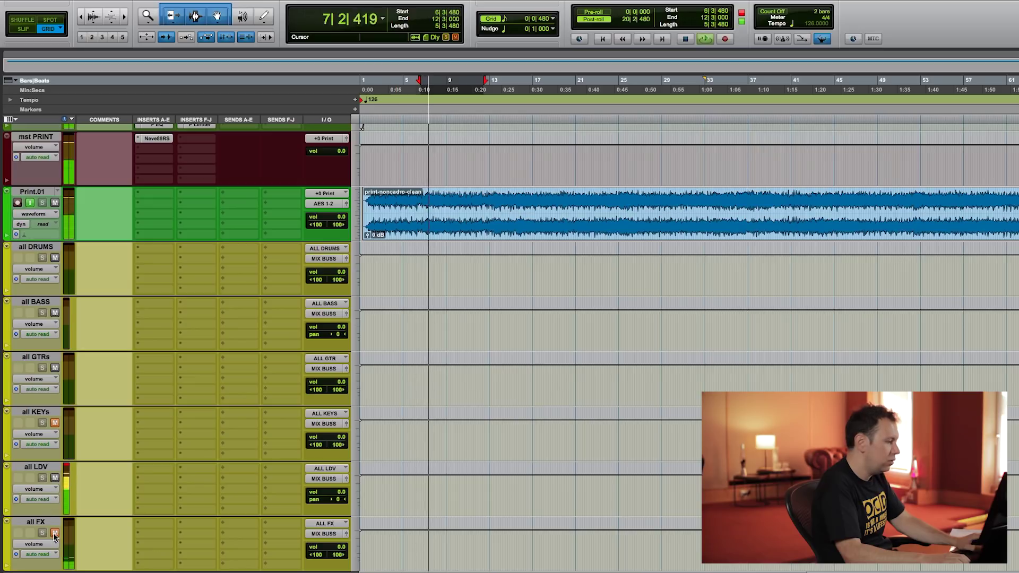
pyautogui.press('space')
# Select the Dly CH mute automation from bar 15 to bar 26, and move the selection to bars 42 through 48.
pyautogui.scroll(4, 113, 469)
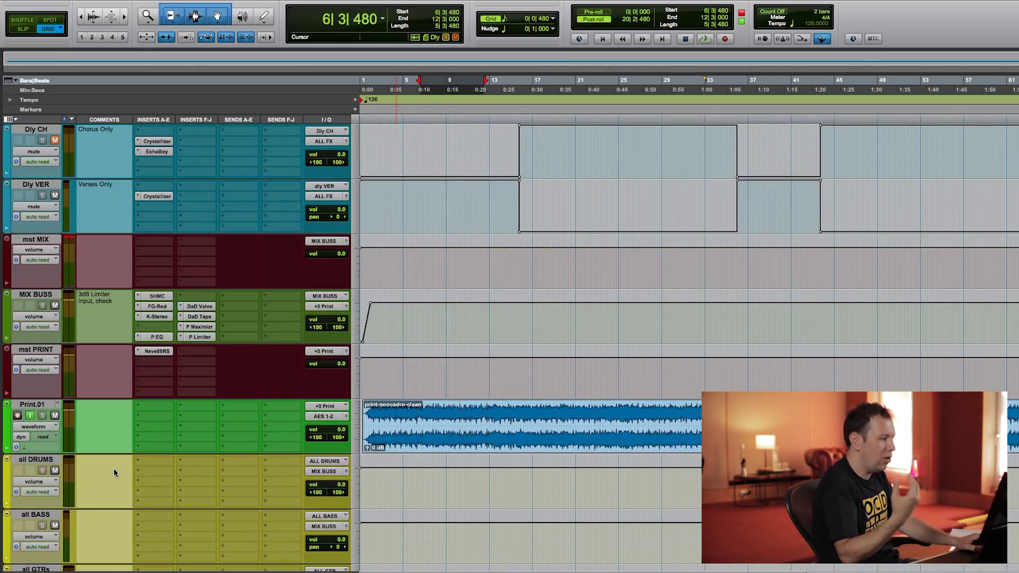
pyautogui.scroll(3, 114, 469)
pyautogui.scroll(3, 116, 470)
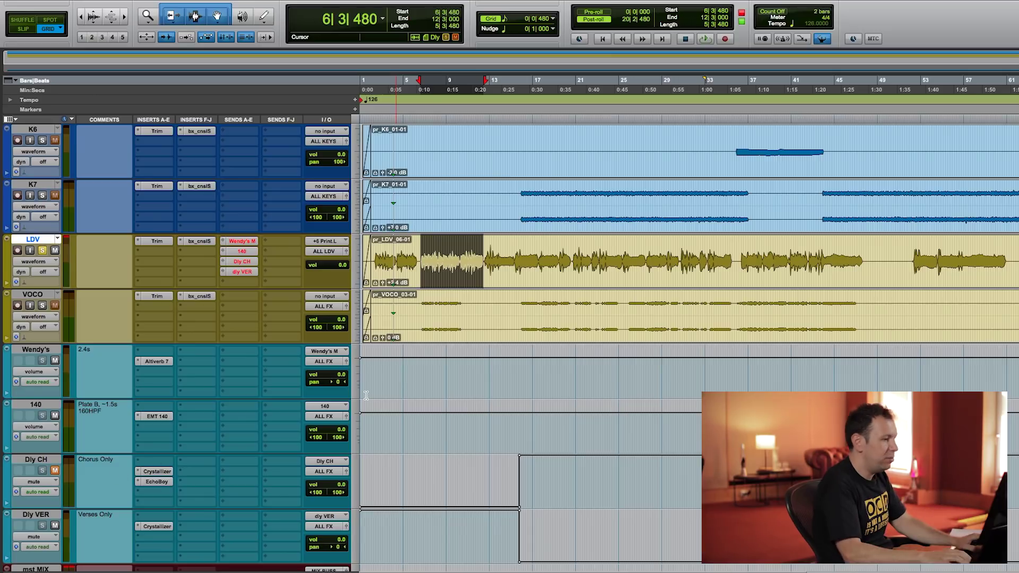
pyautogui.moveTo(512, 465); pyautogui.dragTo(637, 495)
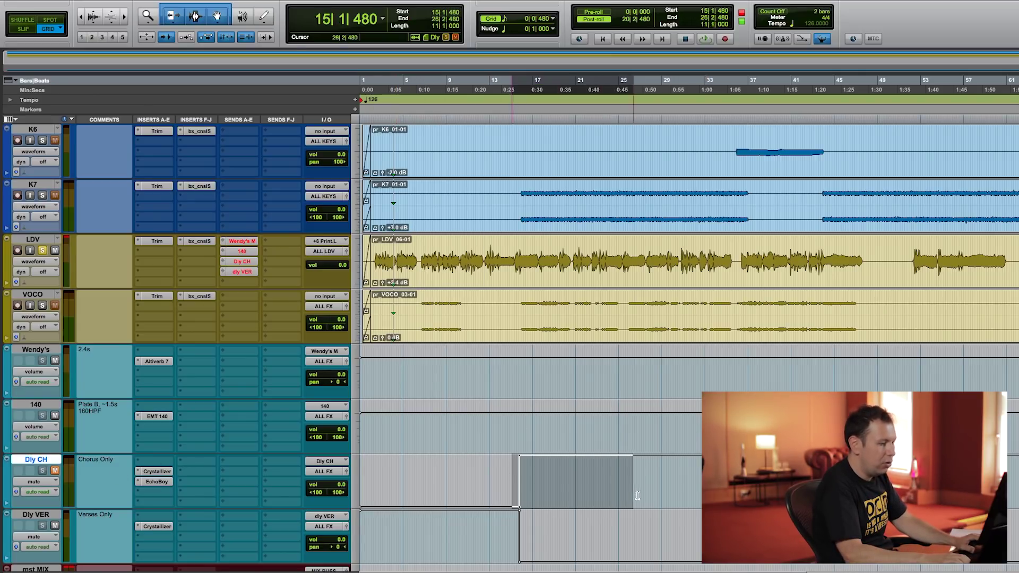
pyautogui.scroll(-3, 655, 495)
pyautogui.moveTo(804, 371); pyautogui.dragTo(873, 371)
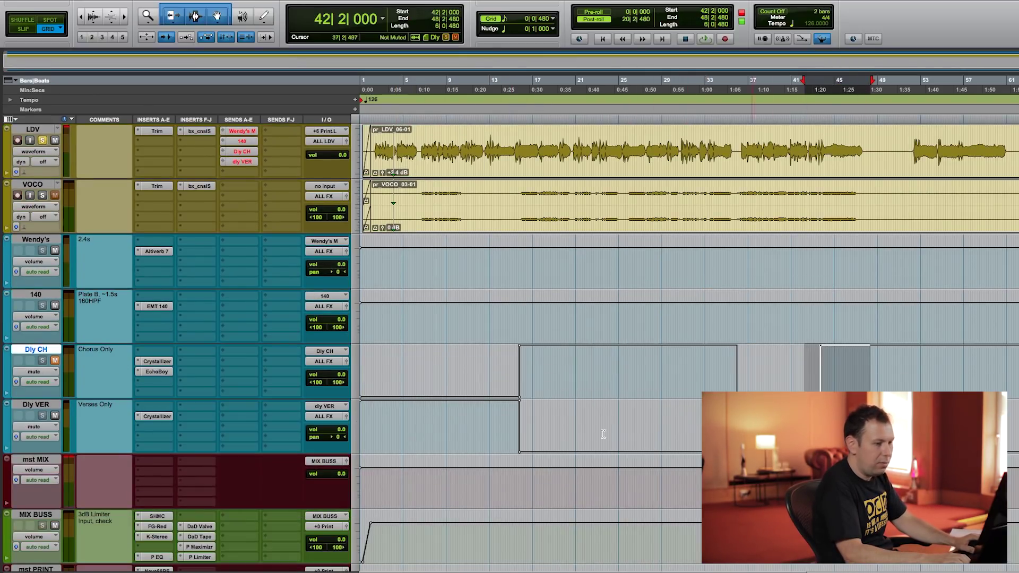
# Unmute the all FX bus and play the selected passage to hear the vocal with its delays.
pyautogui.scroll(-5, 426, 470)
pyautogui.scroll(-3, 426, 471)
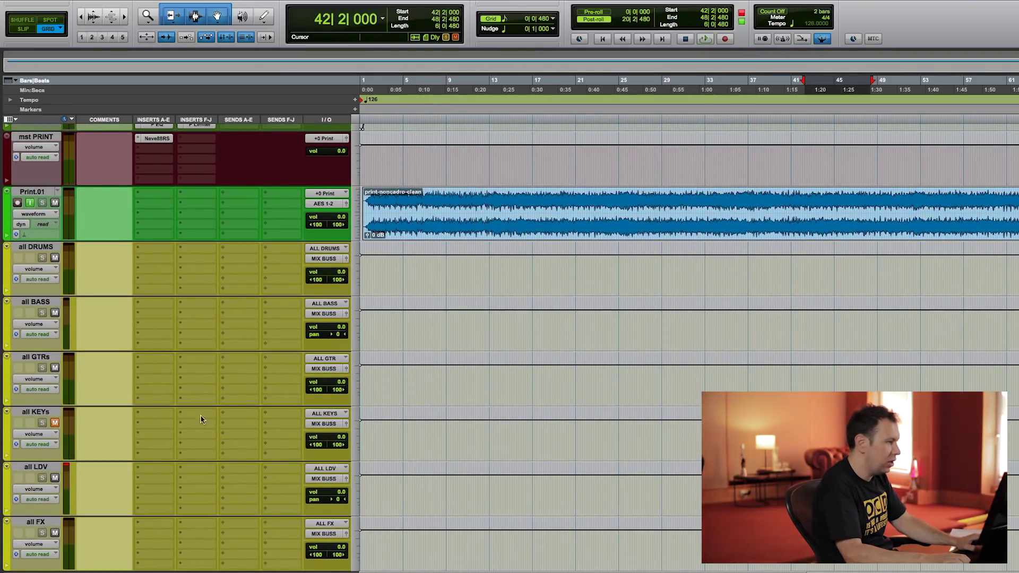
pyautogui.scroll(9, 429, 416)
pyautogui.press('space')
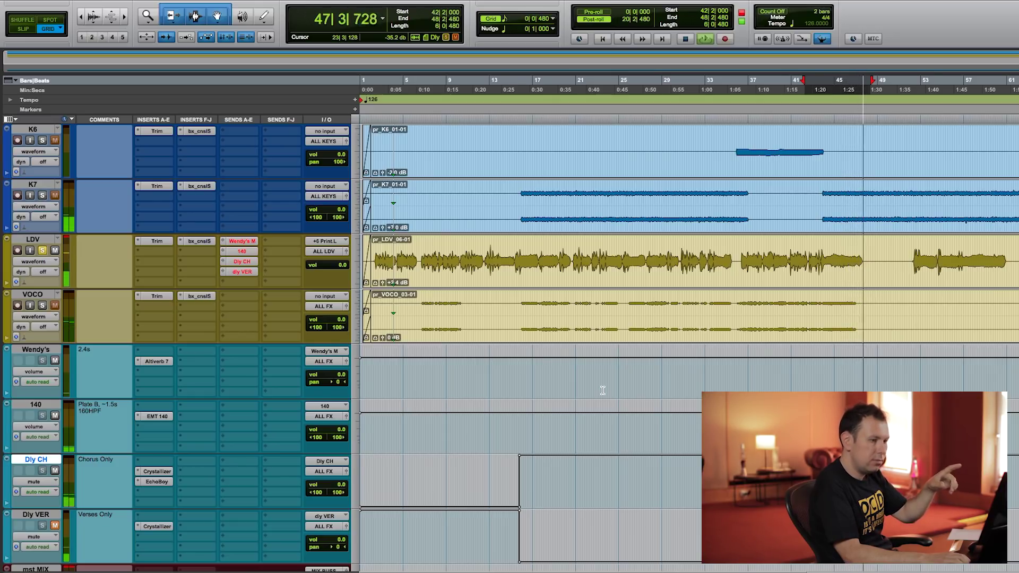
pyautogui.press('space')
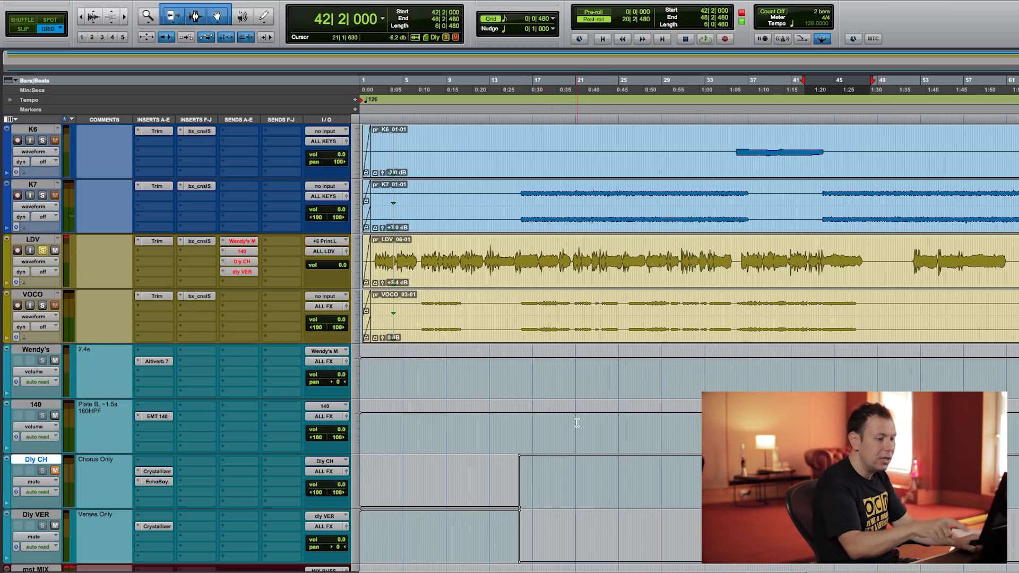
# Select K1's passage from bar 6 to bar 10 and play it with the track's bx_console SSL 4000 E open.
pyautogui.scroll(5, 573, 427)
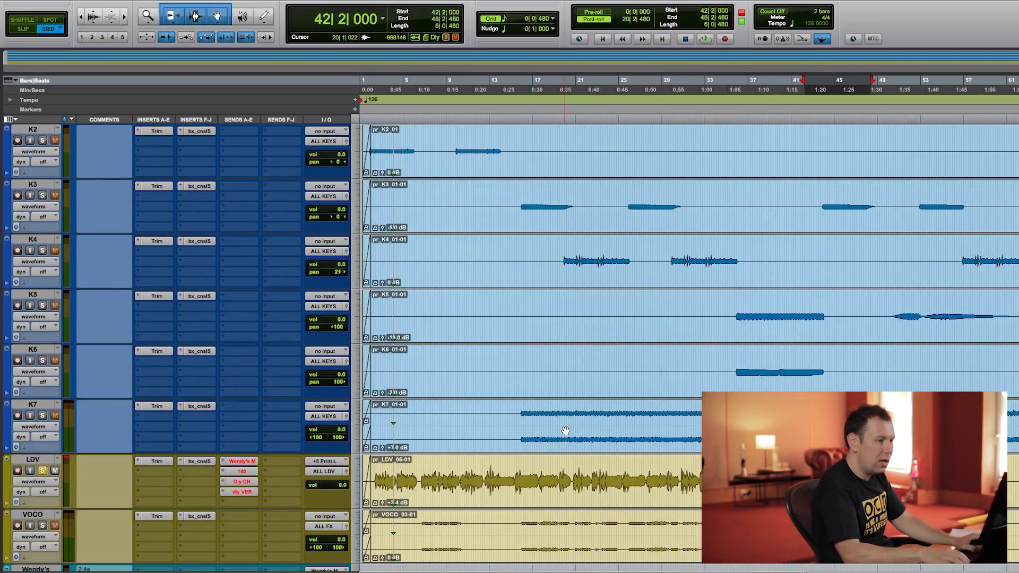
pyautogui.scroll(3, 572, 424)
pyautogui.moveTo(423, 200); pyautogui.dragTo(447, 202)
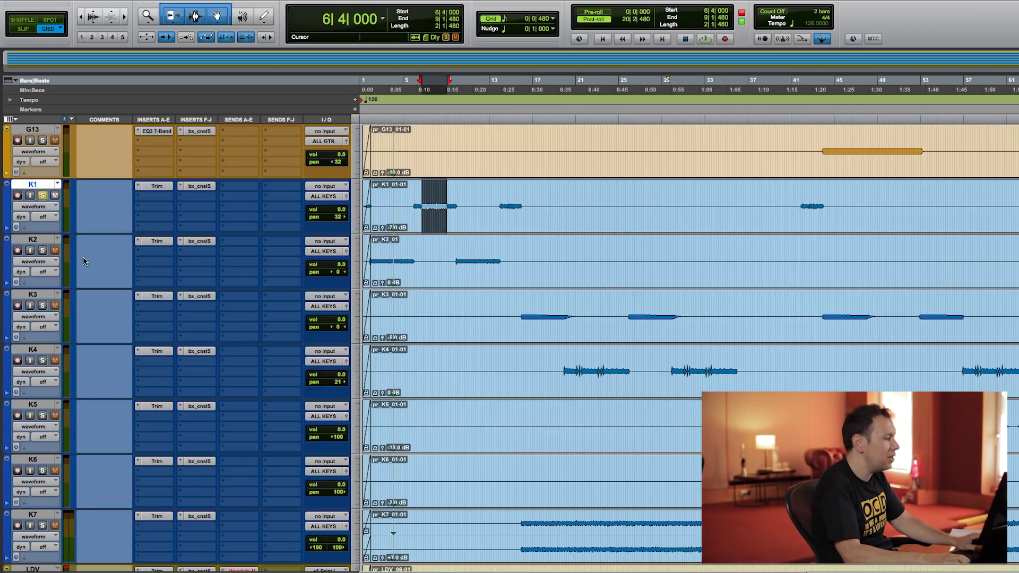
pyautogui.scroll(-15, 83, 256)
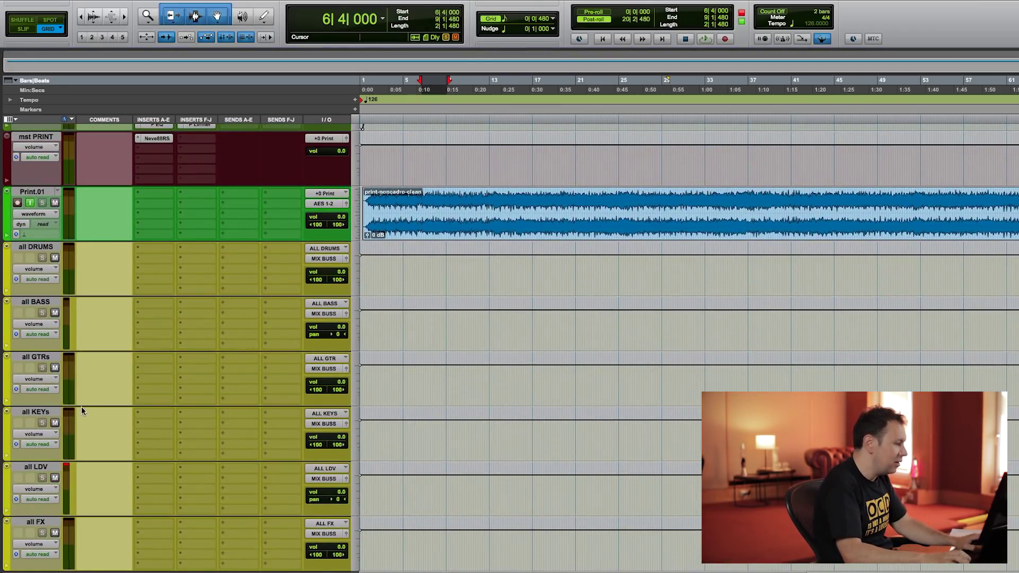
pyautogui.scroll(15, 81, 406)
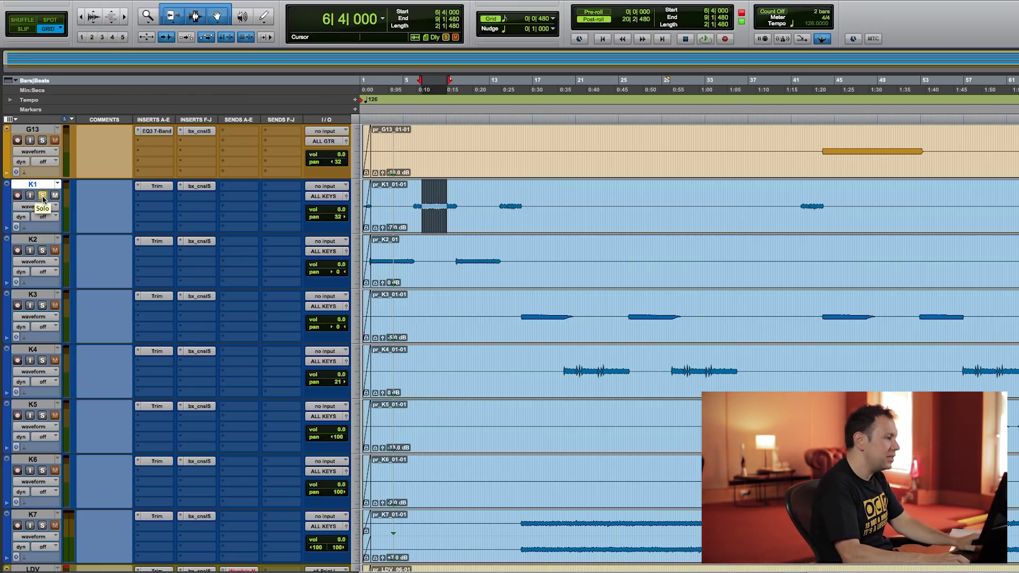
pyautogui.click(198, 186)
pyautogui.moveTo(462, 26); pyautogui.dragTo(723, 24)
pyautogui.moveTo(434, 206); pyautogui.dragTo(414, 206)
pyautogui.click(816, 109)
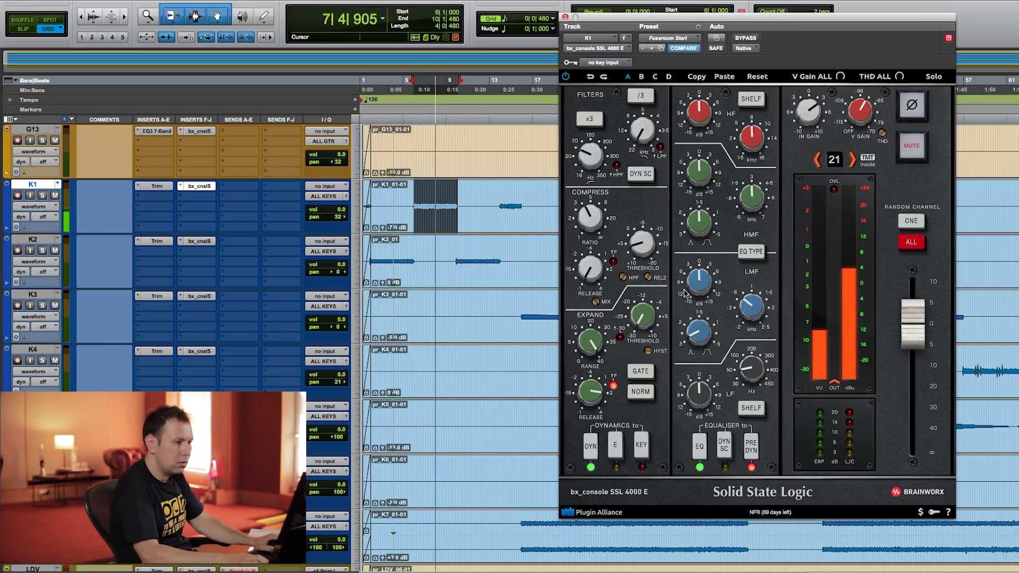
pyautogui.press('space')
# Cut K1's HMF band around 1.5 kHz and cut its LMF band with a Q of 2.5.
pyautogui.moveTo(754, 193)
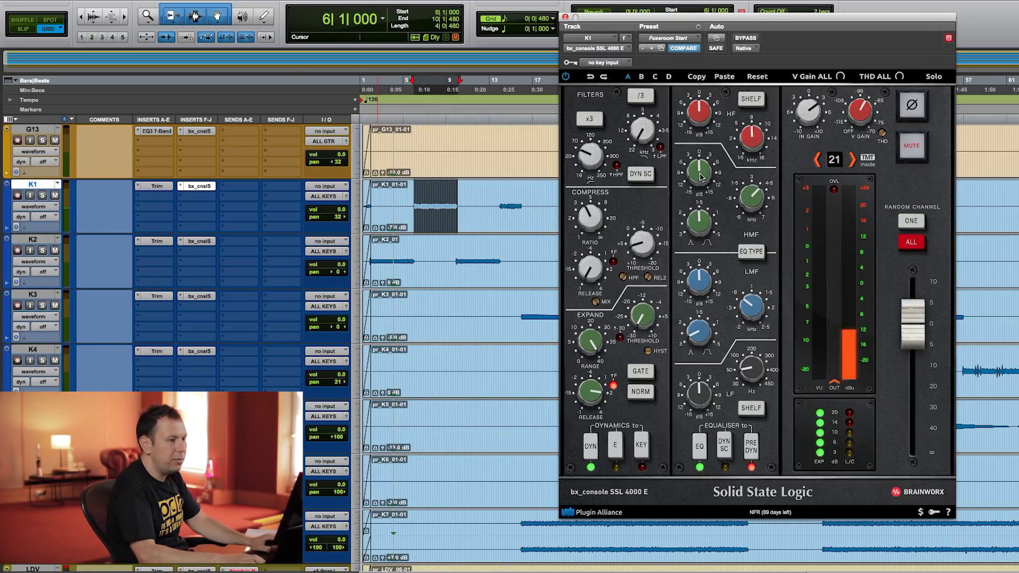
pyautogui.press('space')
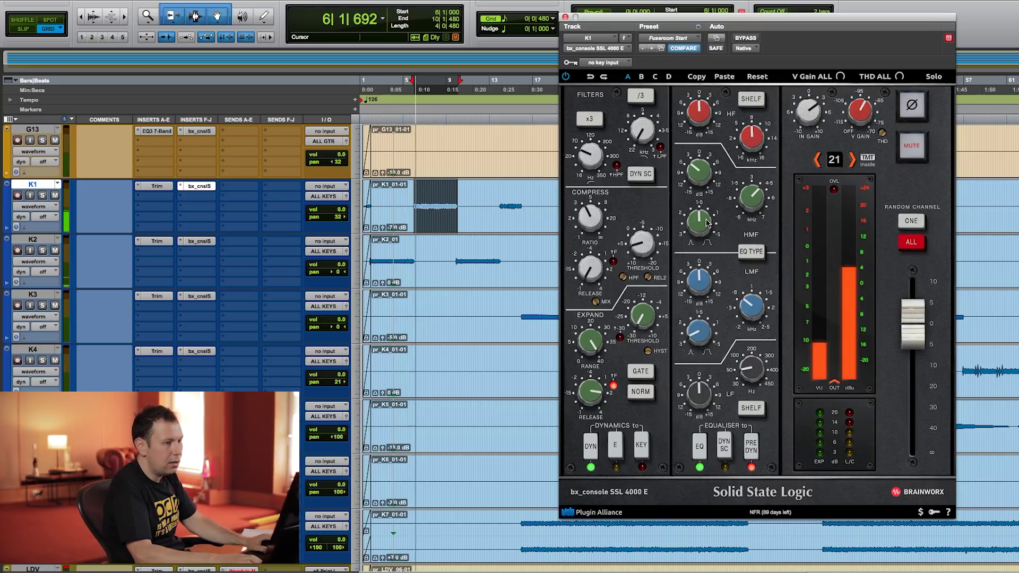
pyautogui.moveTo(748, 206); pyautogui.dragTo(744, 223)
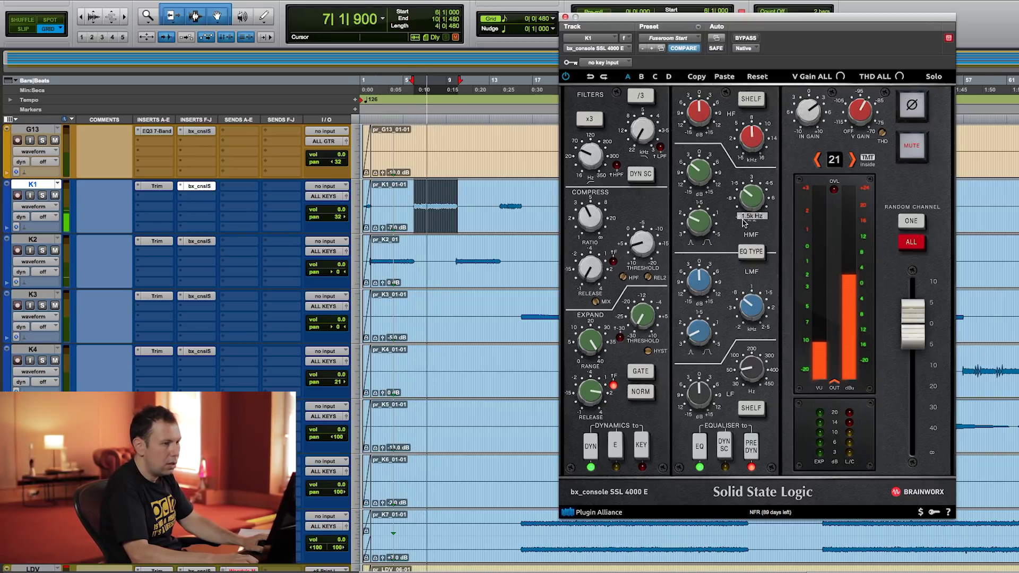
pyautogui.moveTo(750, 325)
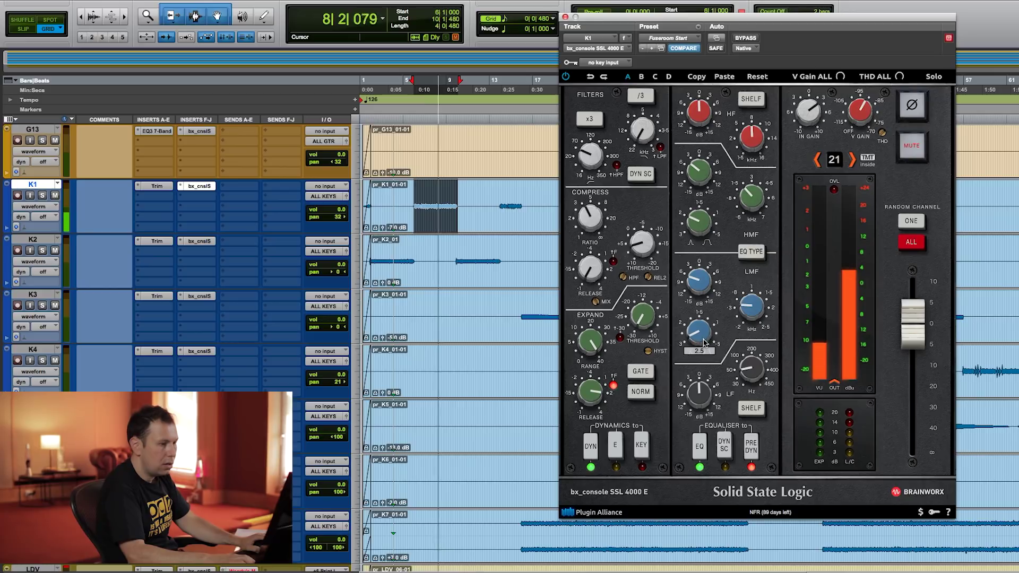
# Set K1's high-pass filter around 120 Hz, raise its compression ratio, and lower its fader slightly.
pyautogui.moveTo(599, 159); pyautogui.dragTo(601, 152)
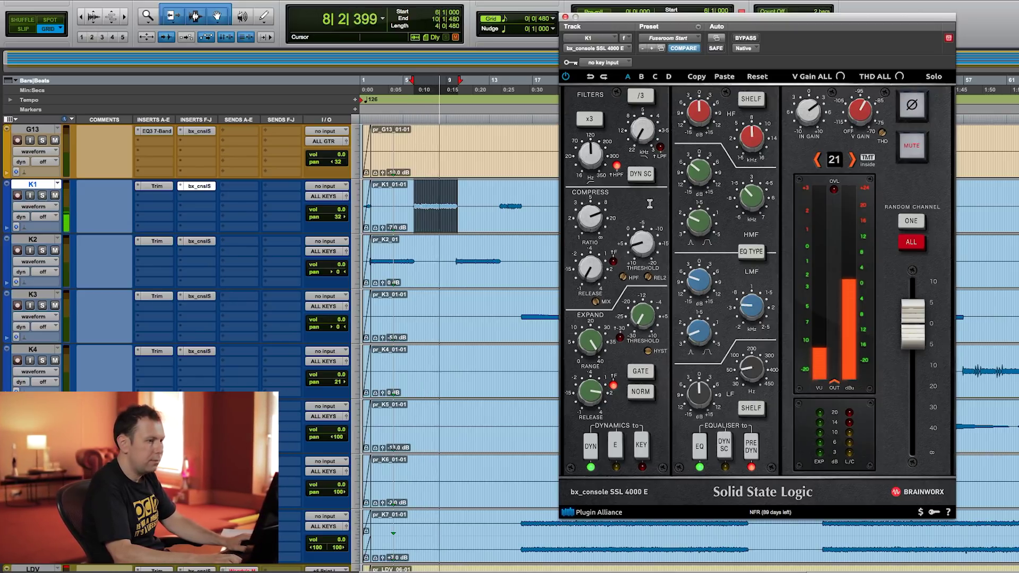
pyautogui.moveTo(913, 323); pyautogui.dragTo(929, 354)
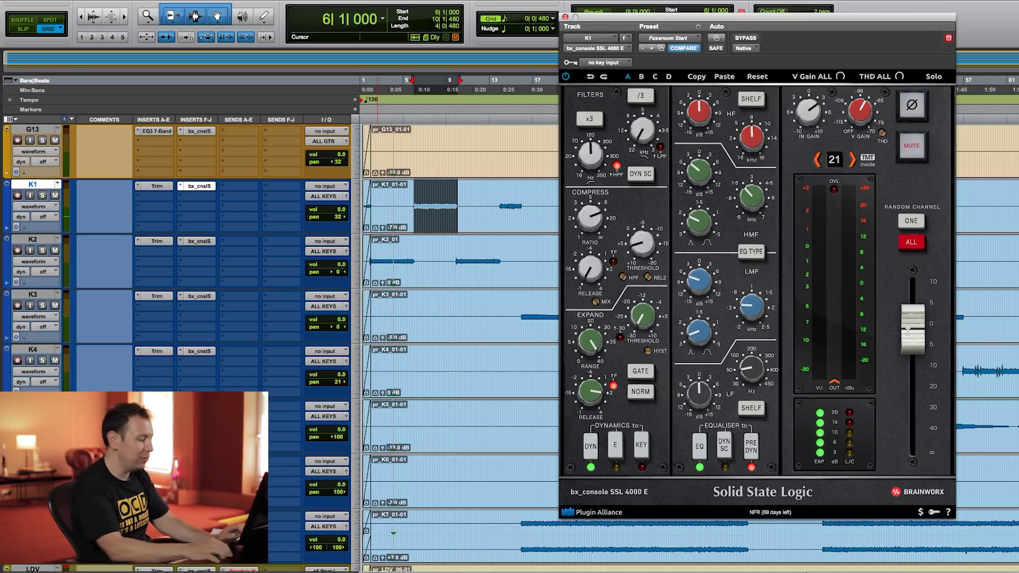
pyautogui.moveTo(457, 260); pyautogui.dragTo(497, 261)
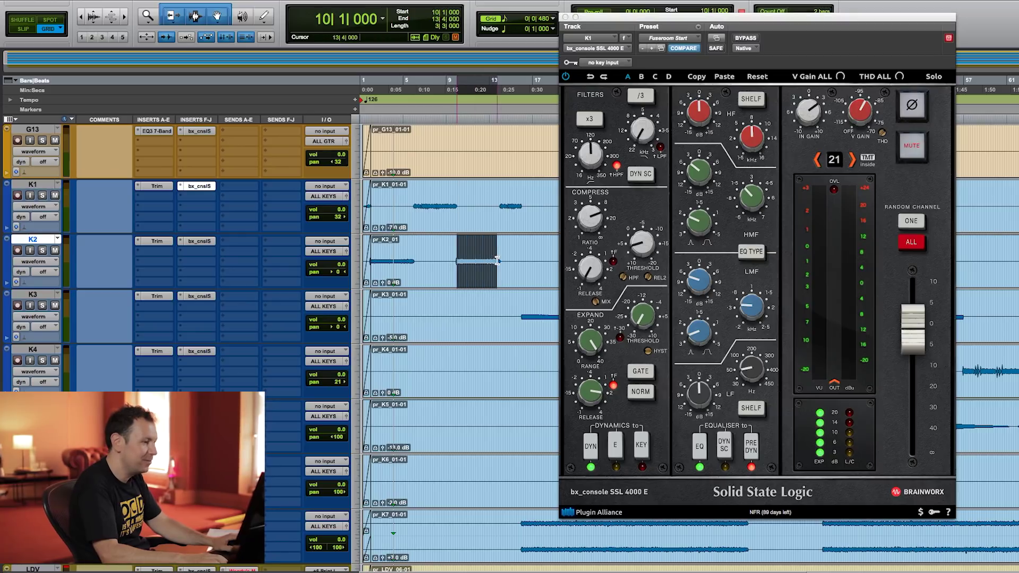
pyautogui.moveTo(418, 204); pyautogui.dragTo(450, 205)
pyautogui.moveTo(909, 329); pyautogui.dragTo(910, 344)
pyautogui.press('space')
pyautogui.press('space')
# Select K2's passage from 10|1|480 for 3|3|000, open its bx_console, and raise the input gain to 6.2 dB during playback.
pyautogui.moveTo(457, 260); pyautogui.dragTo(499, 260)
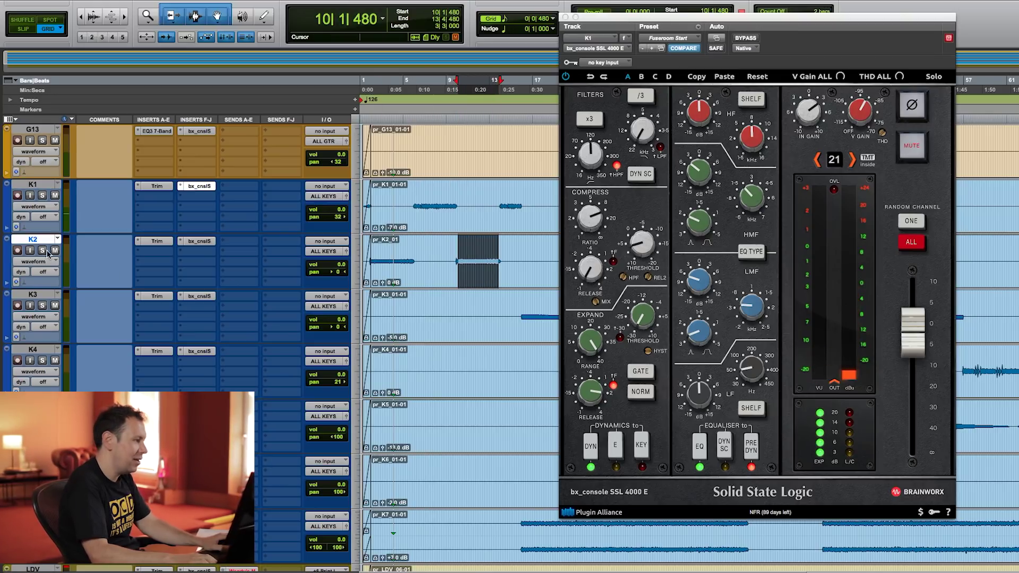
pyautogui.click(202, 244)
pyautogui.press('space')
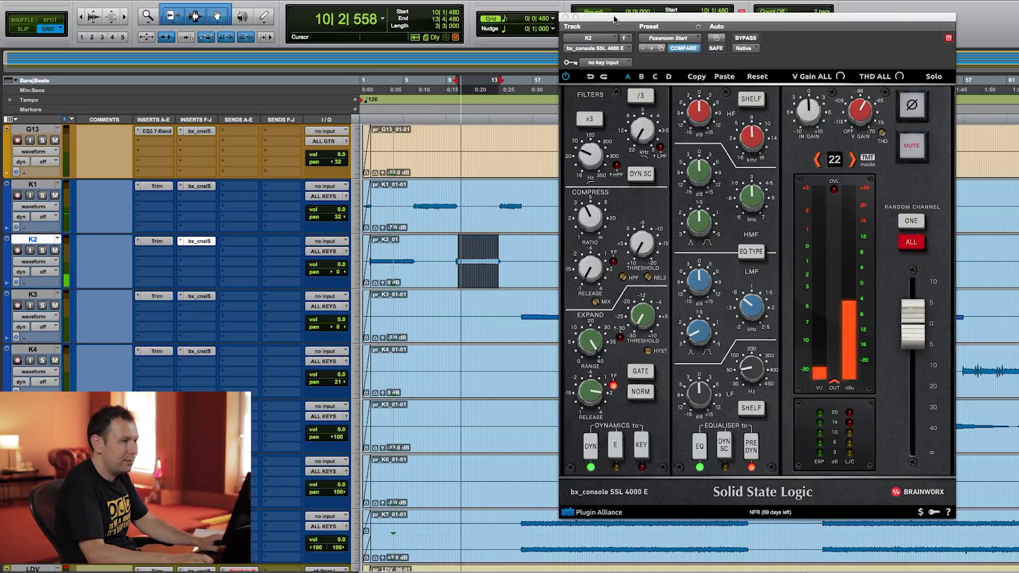
pyautogui.moveTo(615, 19); pyautogui.dragTo(558, 20)
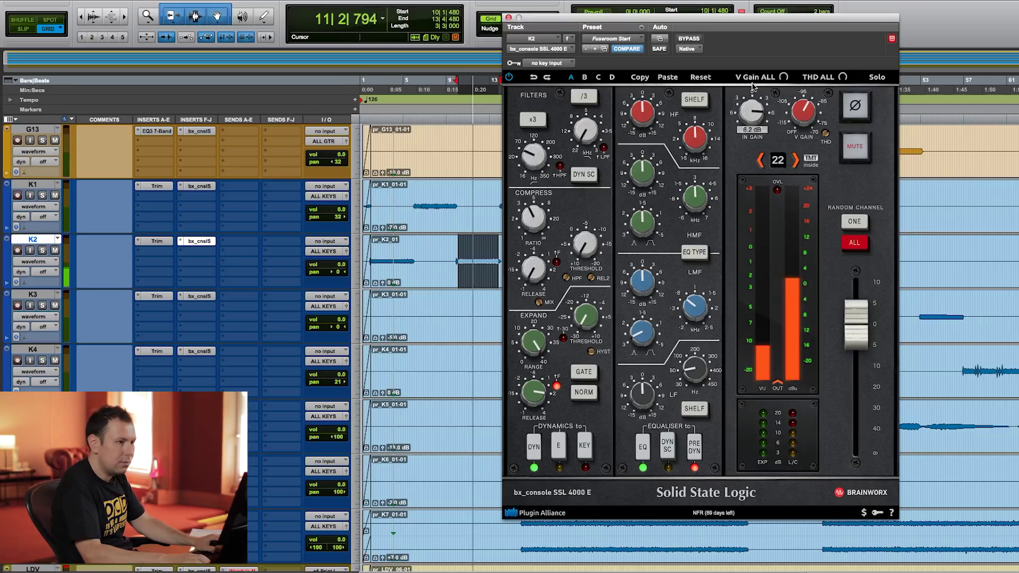
# Raise K2's compression ratio and adjust its threshold, cut the HMF band, and boost the LMF and LF bands.
pyautogui.moveTo(532, 203)
pyautogui.moveTo(706, 190)
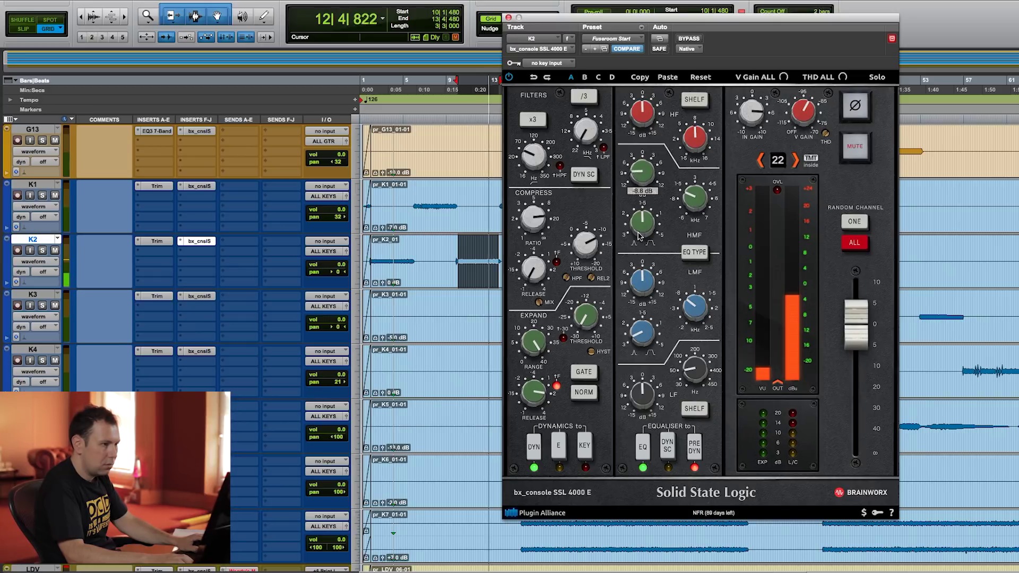
pyautogui.moveTo(645, 290); pyautogui.dragTo(646, 283)
pyautogui.moveTo(694, 366); pyautogui.dragTo(695, 345)
pyautogui.moveTo(643, 431); pyautogui.dragTo(643, 422)
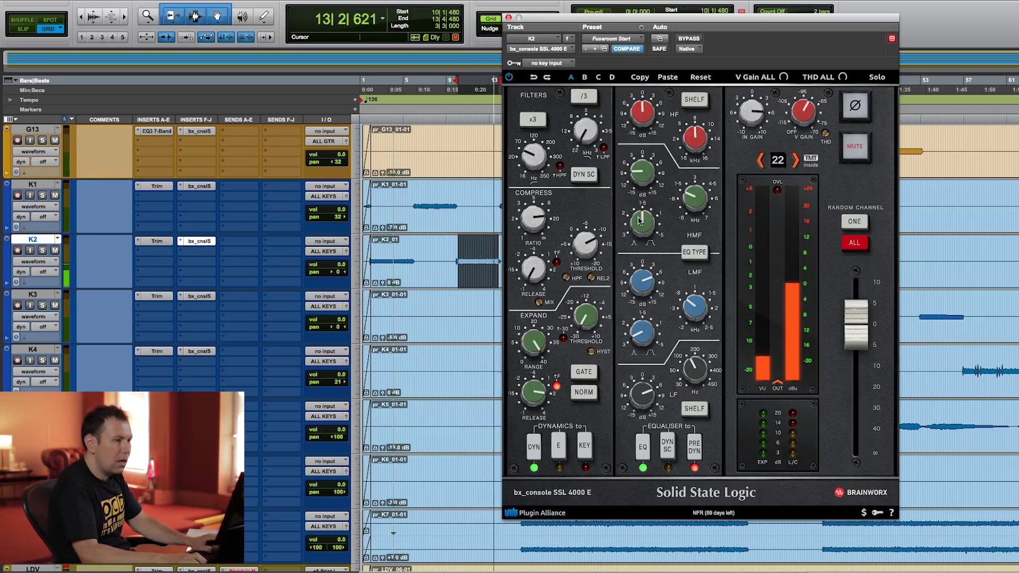
# Adjust K2's HMF Q and engage its low-pass filter and a high-pass filter around 120 Hz.
pyautogui.press('space')
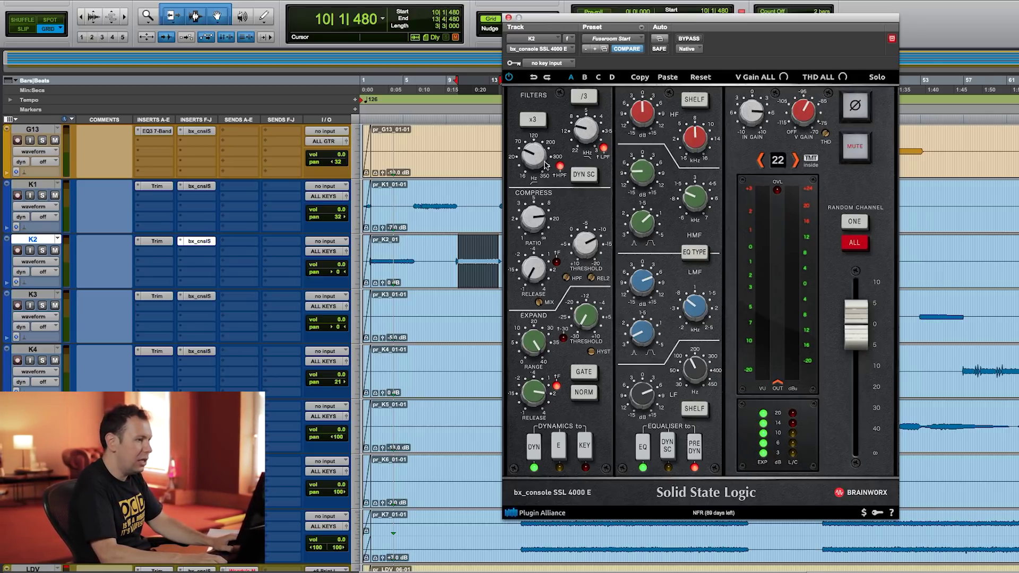
pyautogui.press('space')
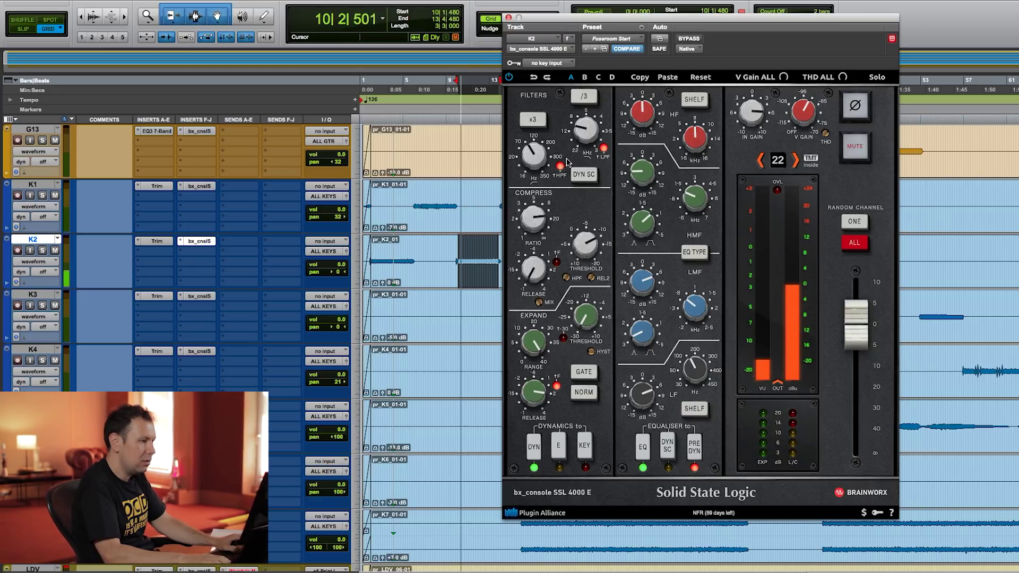
pyautogui.moveTo(584, 125)
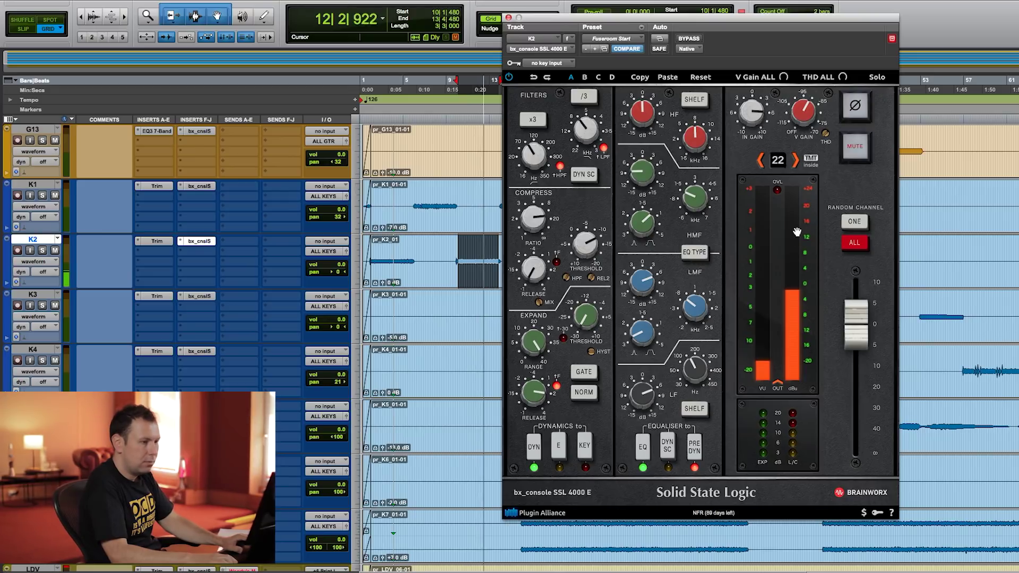
pyautogui.press('space')
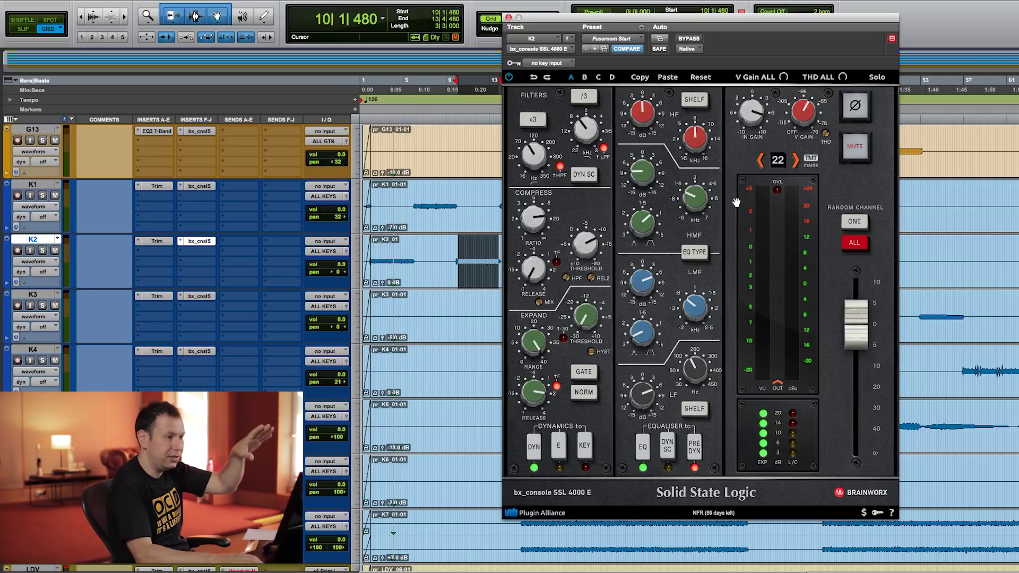
# Select K3's passage from 16|1|480 to 19|4|000 and play it with the track's bx_console open.
pyautogui.click(509, 18)
pyautogui.moveTo(521, 303); pyautogui.dragTo(557, 309)
pyautogui.click(199, 297)
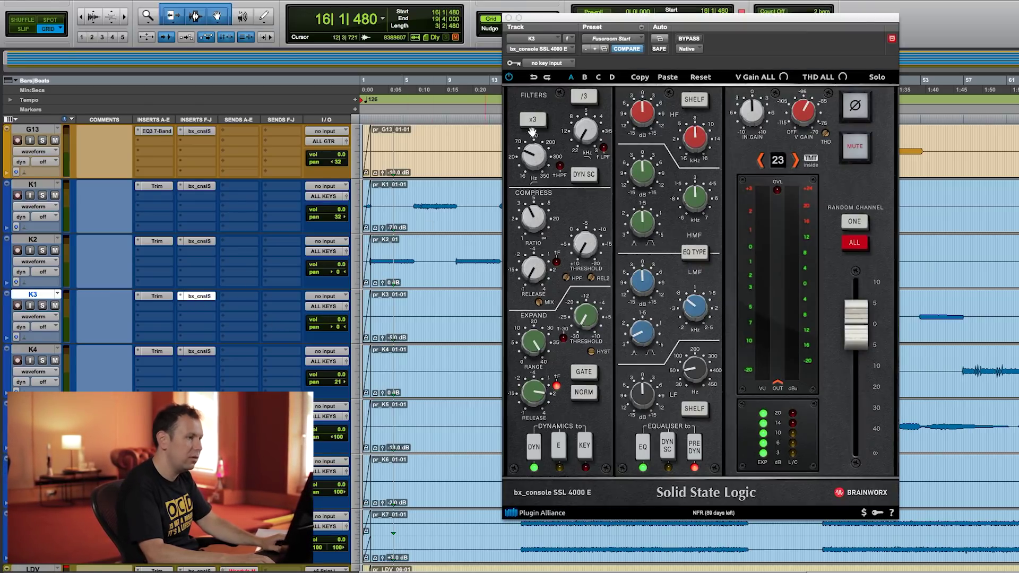
pyautogui.moveTo(598, 24); pyautogui.dragTo(361, 21)
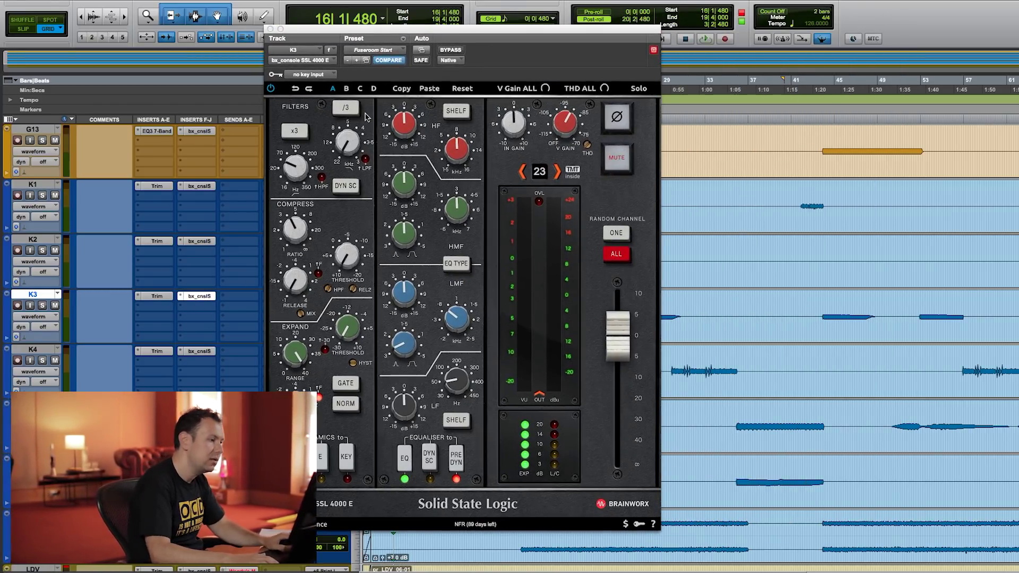
pyautogui.press('space')
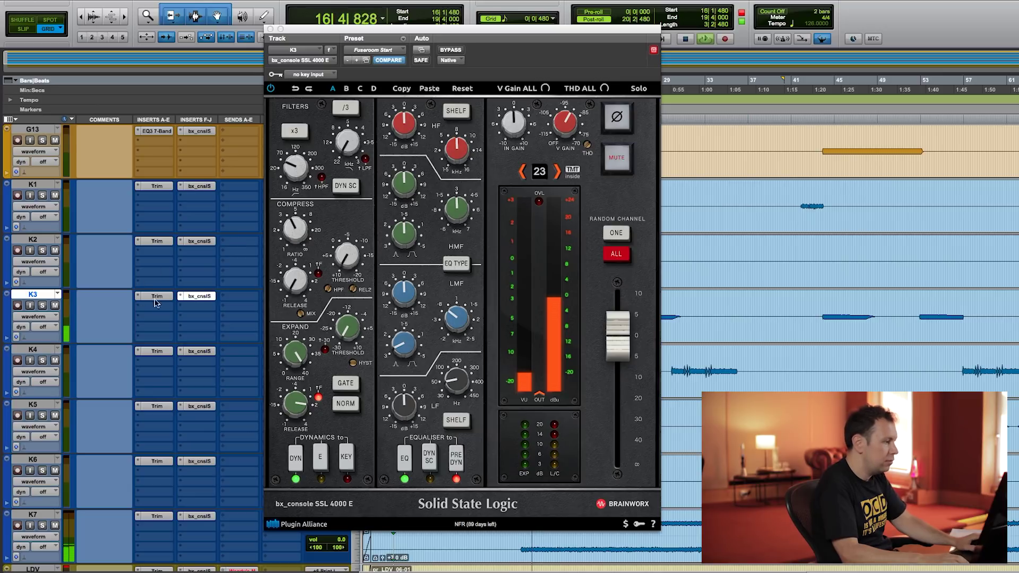
# Increase K3's compression with the threshold and ratio, cut its LMF band, and raise the input gain.
pyautogui.click(43, 306)
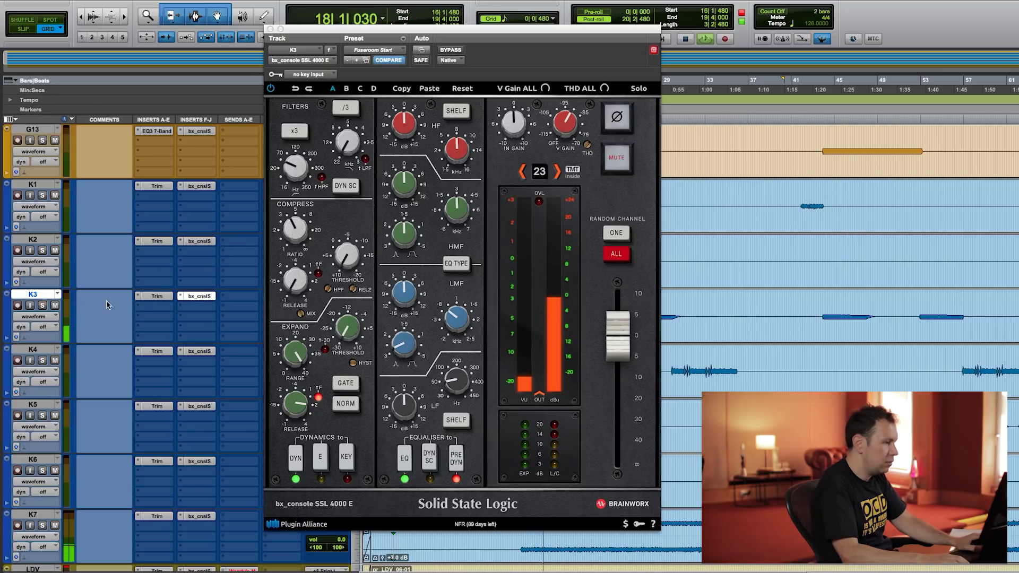
pyautogui.click(346, 241)
pyautogui.moveTo(346, 242); pyautogui.dragTo(346, 263)
pyautogui.click(296, 219)
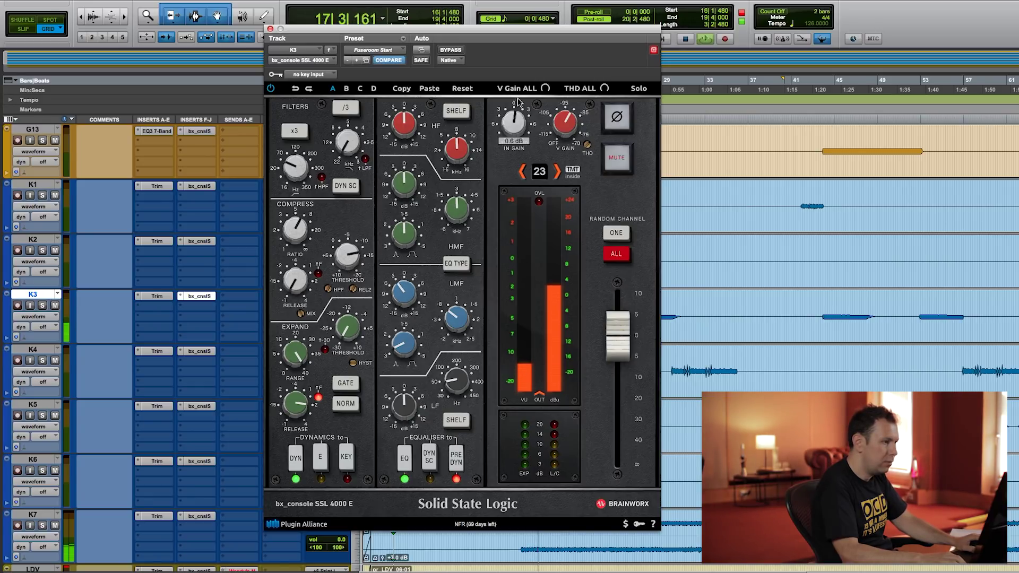
# Lower K3's fader and cut its HMF band, keeping the Q at 1.5, and close the plugin.
pyautogui.moveTo(618, 336); pyautogui.dragTo(626, 391)
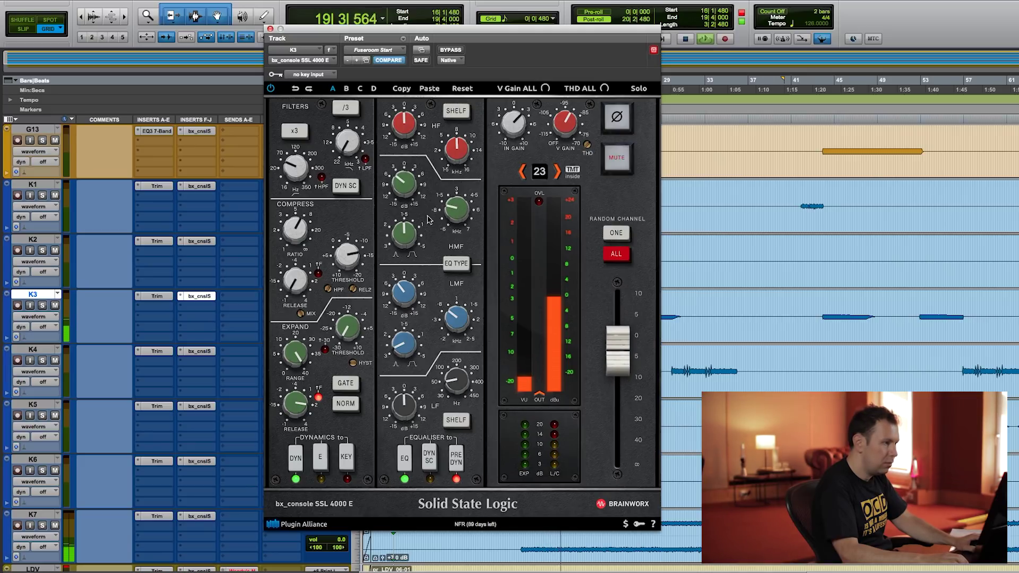
pyautogui.moveTo(405, 244)
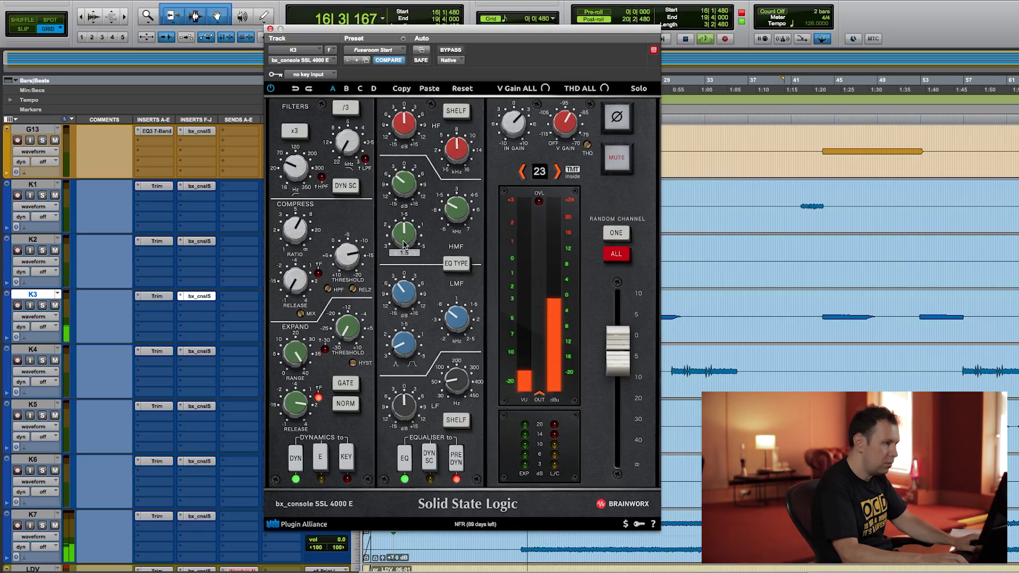
pyautogui.click(270, 28)
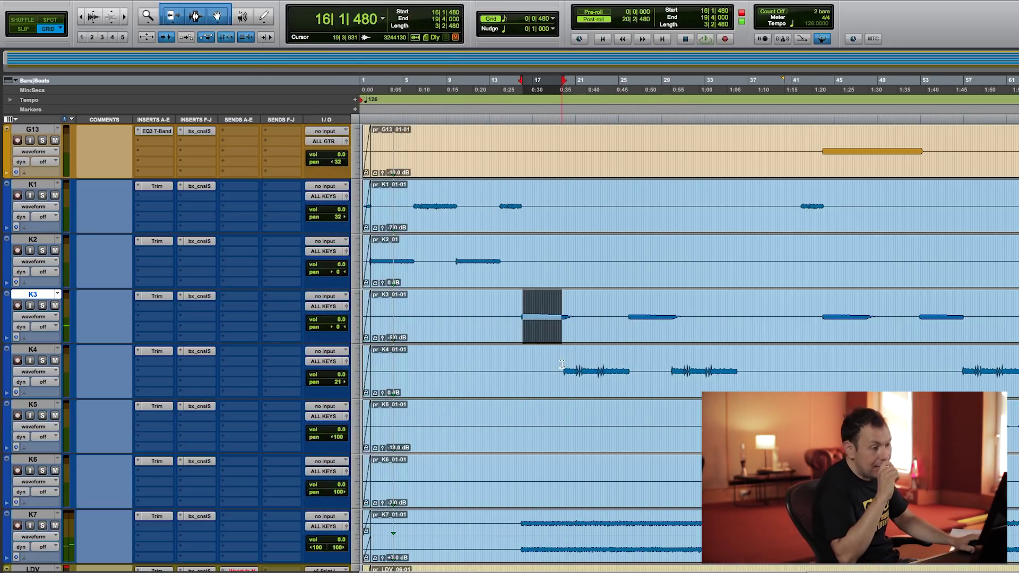
# Play K4 from bar 20 to bar 26 and, in its bx_console, raise the input gain, cut the LMF and boost the HMF.
pyautogui.moveTo(561, 361); pyautogui.dragTo(629, 356)
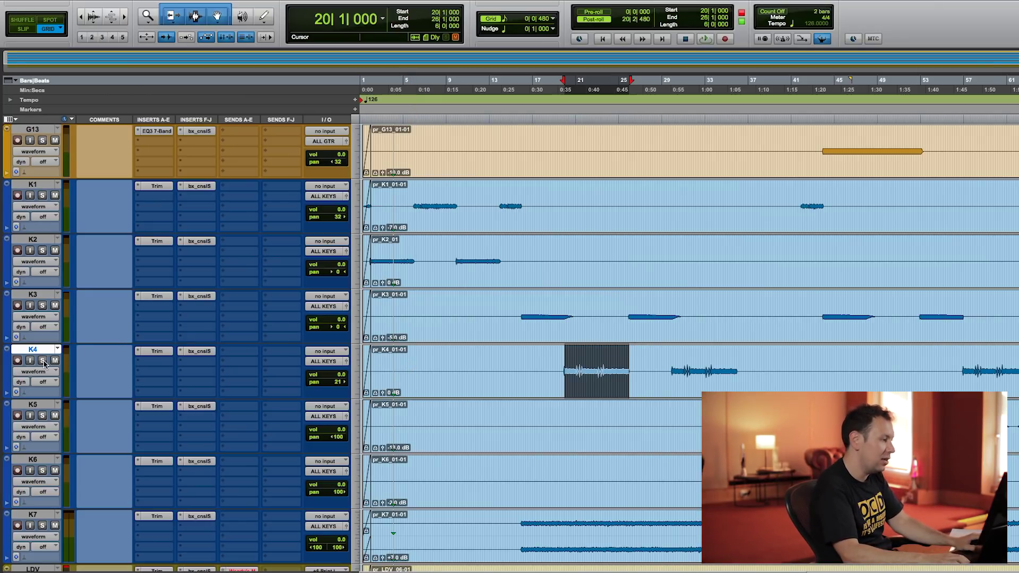
pyautogui.click(196, 351)
pyautogui.moveTo(486, 27); pyautogui.dragTo(333, 16)
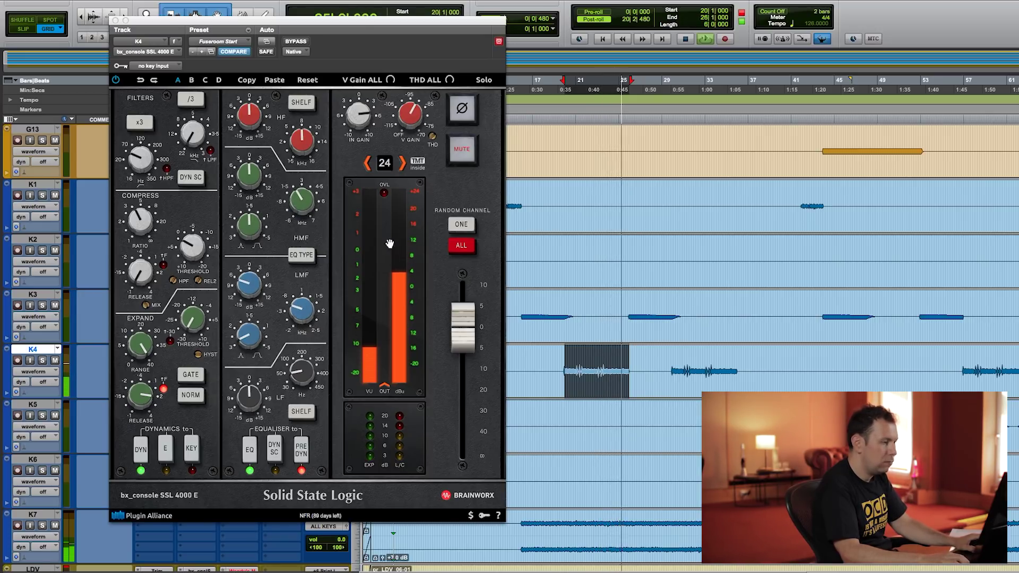
pyautogui.moveTo(248, 187); pyautogui.dragTo(252, 98)
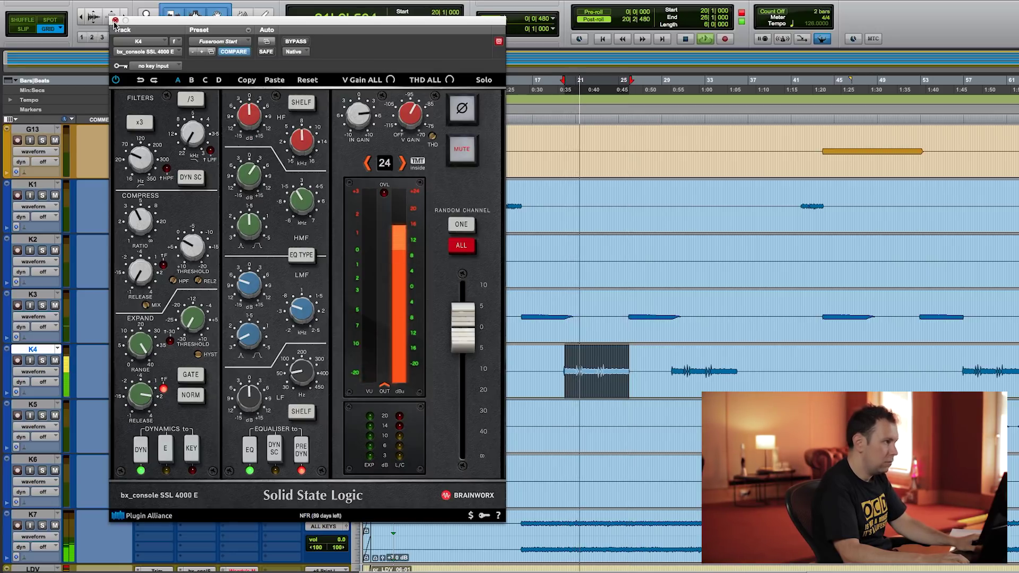
pyautogui.press('super+w')
# Select G8's guitar passage from 23|2|480 for a length of 3|3|000.
pyautogui.scroll(-5, 490, 346)
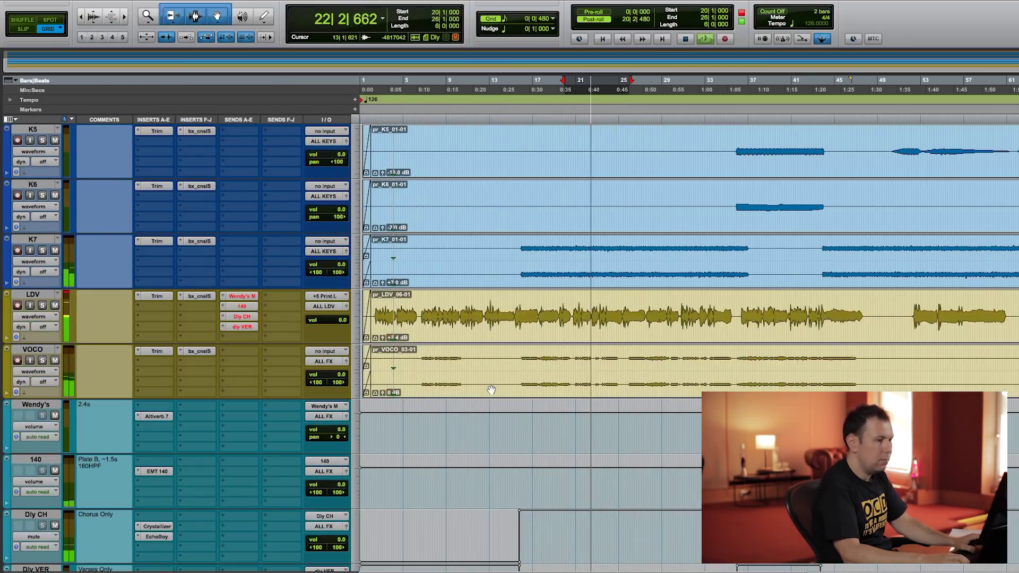
pyautogui.scroll(10, 462, 388)
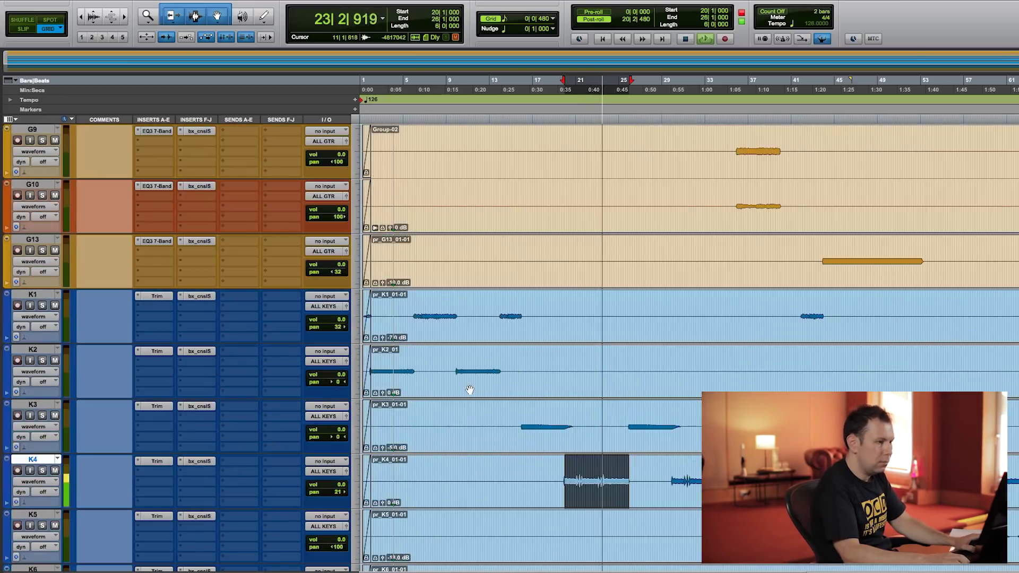
pyautogui.moveTo(600, 314); pyautogui.dragTo(641, 317)
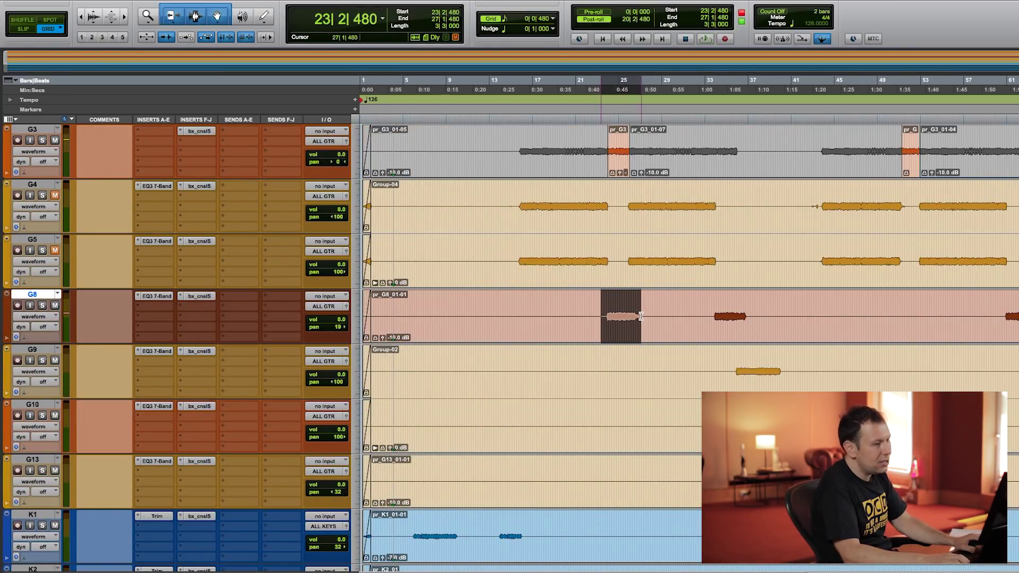
# Play G8's selected passage in its bx_console, reducing the LF gain and raising the high-pass filter frequency.
pyautogui.click(199, 296)
pyautogui.moveTo(405, 33); pyautogui.dragTo(402, 35)
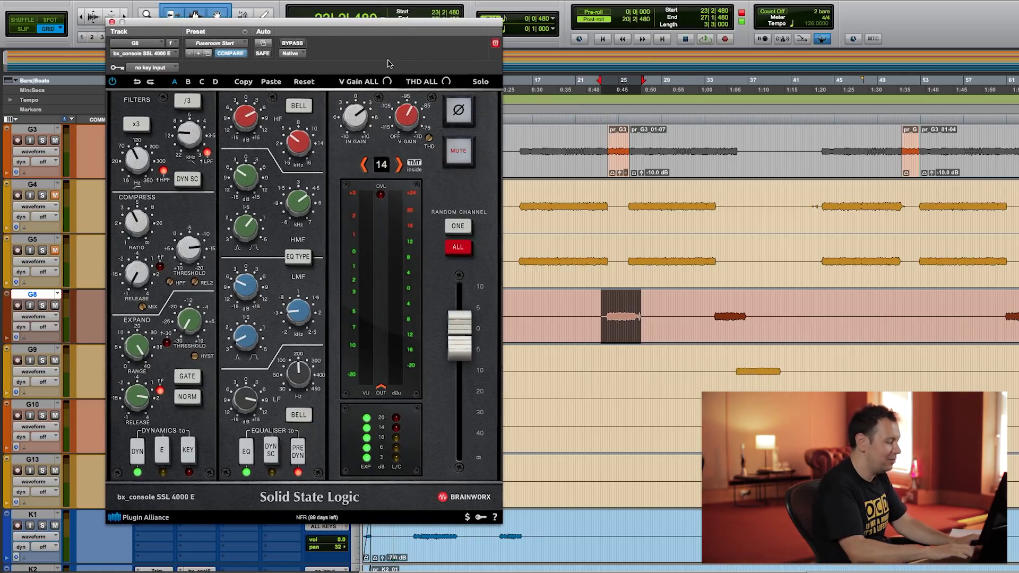
pyautogui.press('space')
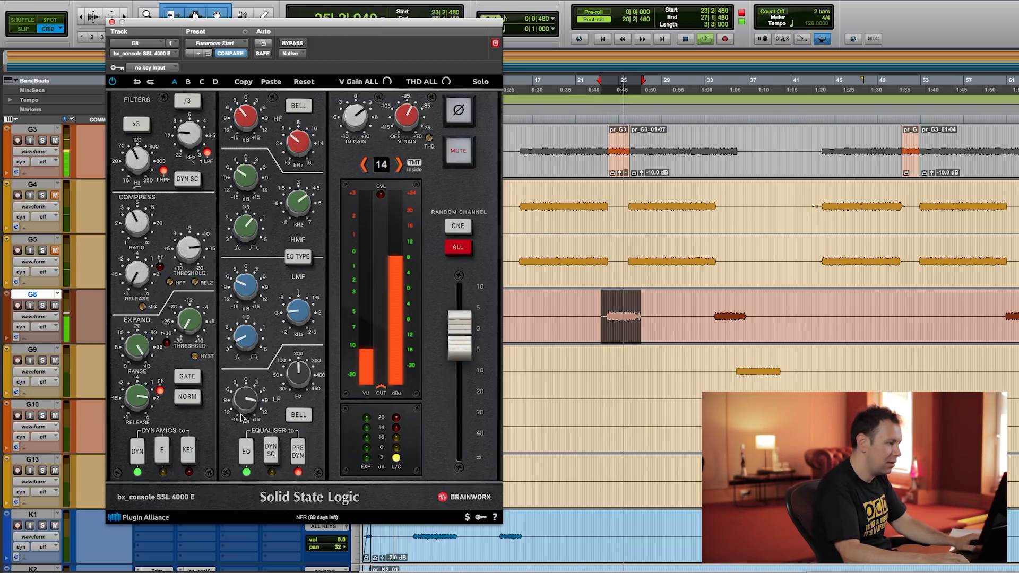
pyautogui.press('space')
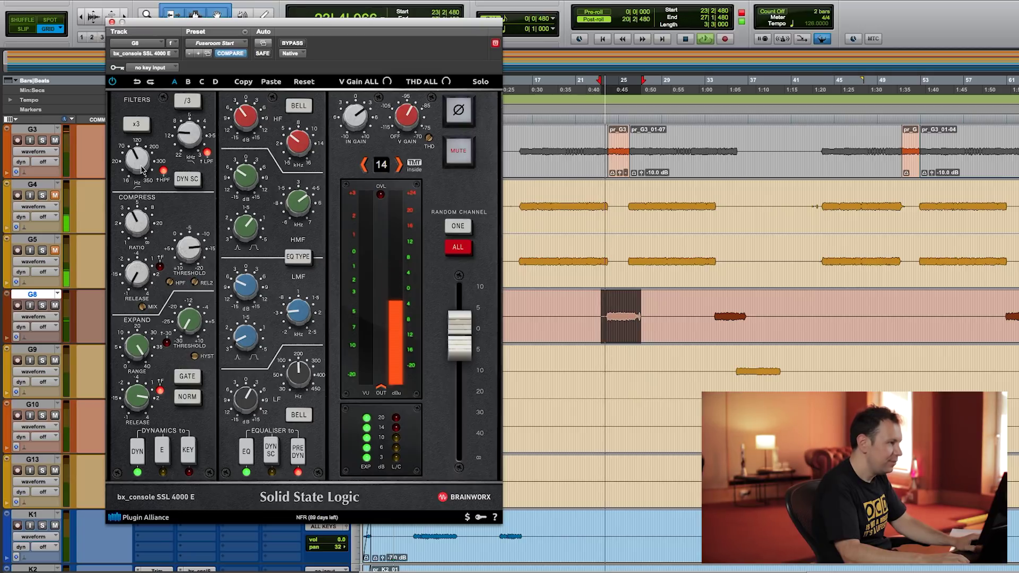
pyautogui.moveTo(143, 160); pyautogui.dragTo(149, 76)
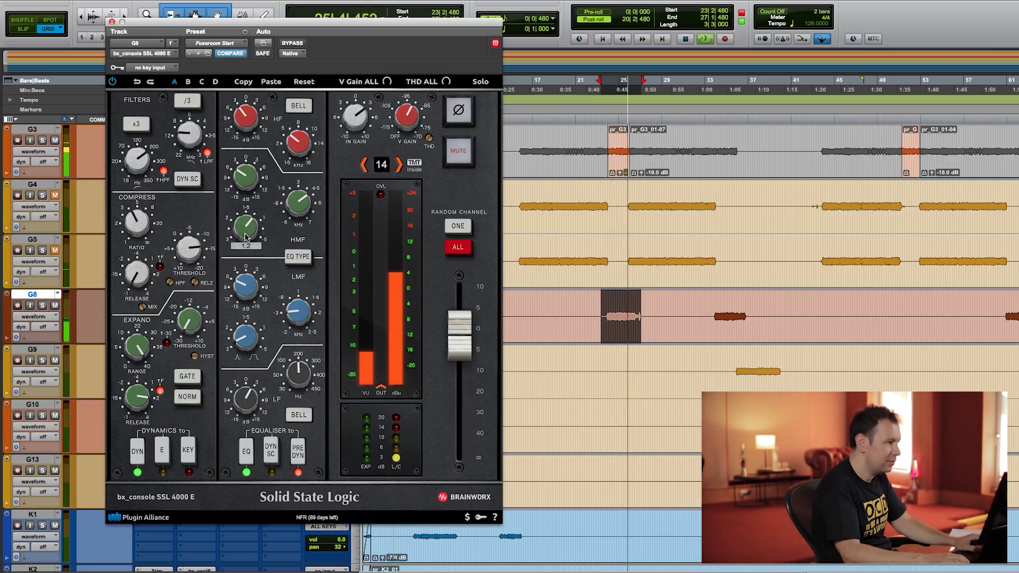
# Replay G8 from 24|3|000 and adjust the Q of its HMF and LMF bands.
pyautogui.click(613, 310)
pyautogui.press('space')
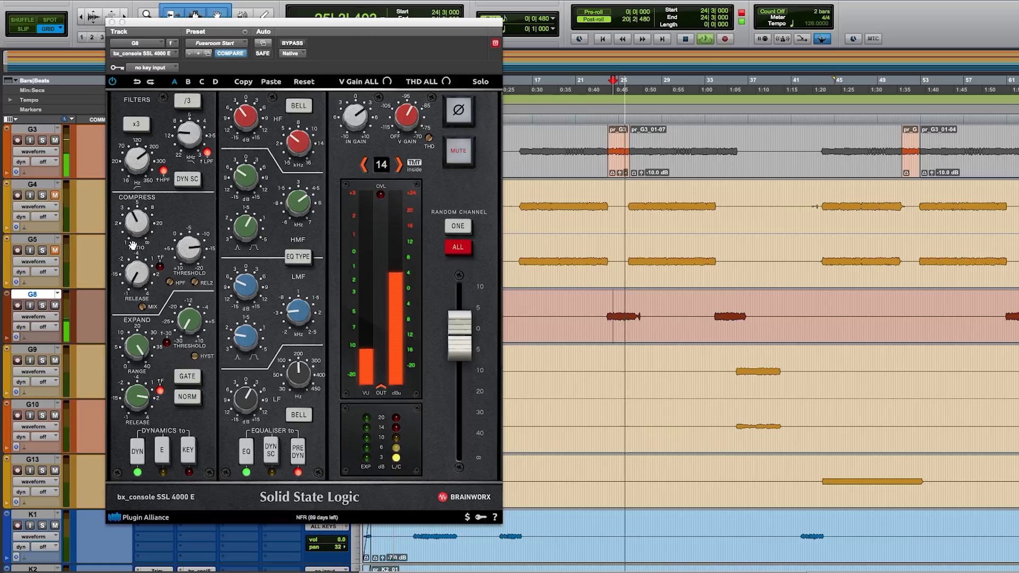
pyautogui.moveTo(141, 213)
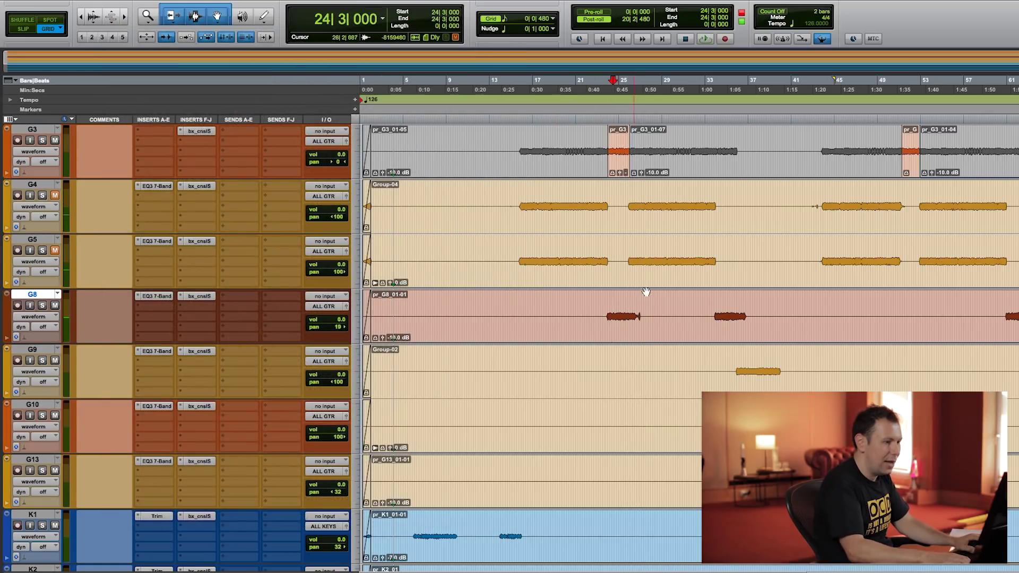
# Separate and mute the stray noise after G8's first phrase, starting at 26|4|000 with a length of 0|3|000.
pyautogui.click(655, 295)
pyautogui.press('super+bracketright')
pyautogui.moveTo(687, 313); pyautogui.dragTo(705, 313)
pyautogui.press('super+e')
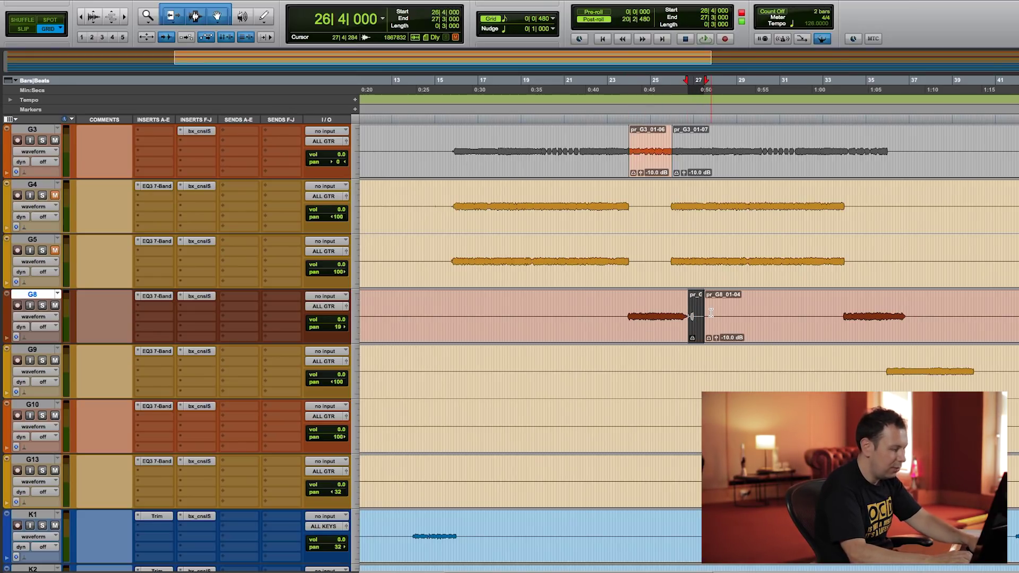
pyautogui.press('super+bracketleft')
# Solo K5's passage from 36|2|480 for 6|2|000 and, in its bx_console, raise the high-pass filter and boost the LF.
pyautogui.scroll(-3, 560, 356)
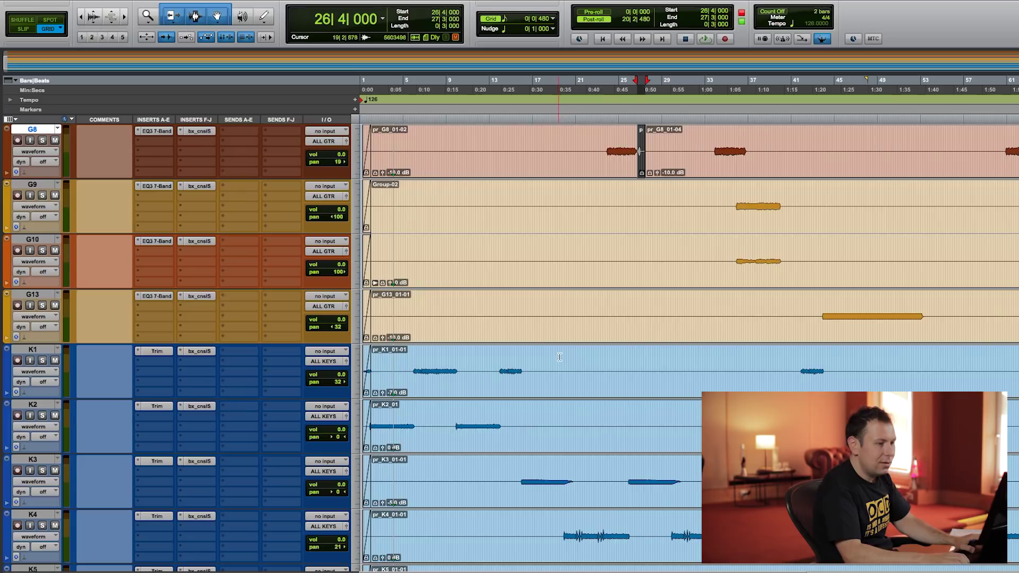
pyautogui.scroll(-3, 591, 457)
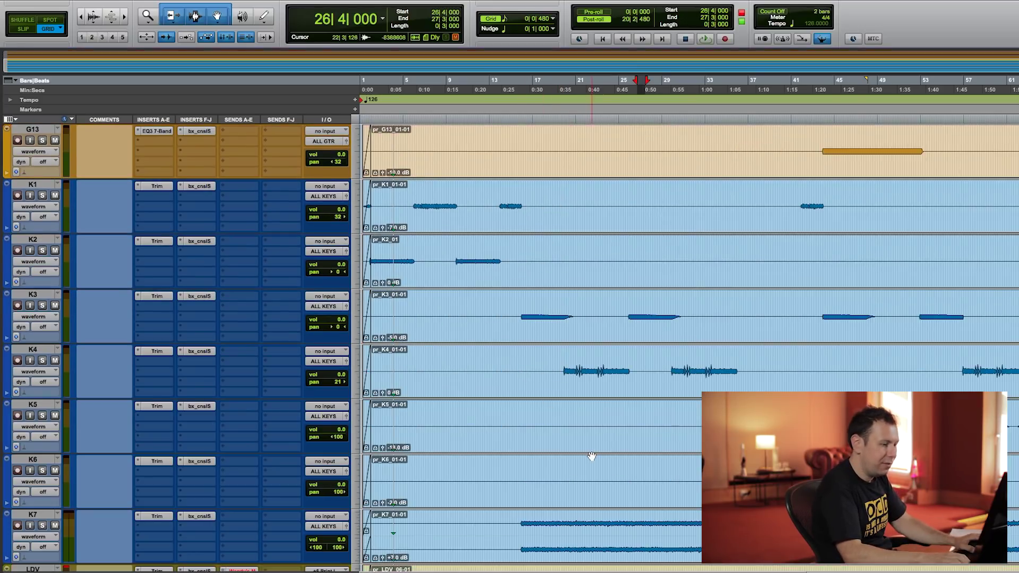
pyautogui.moveTo(742, 425); pyautogui.dragTo(799, 424)
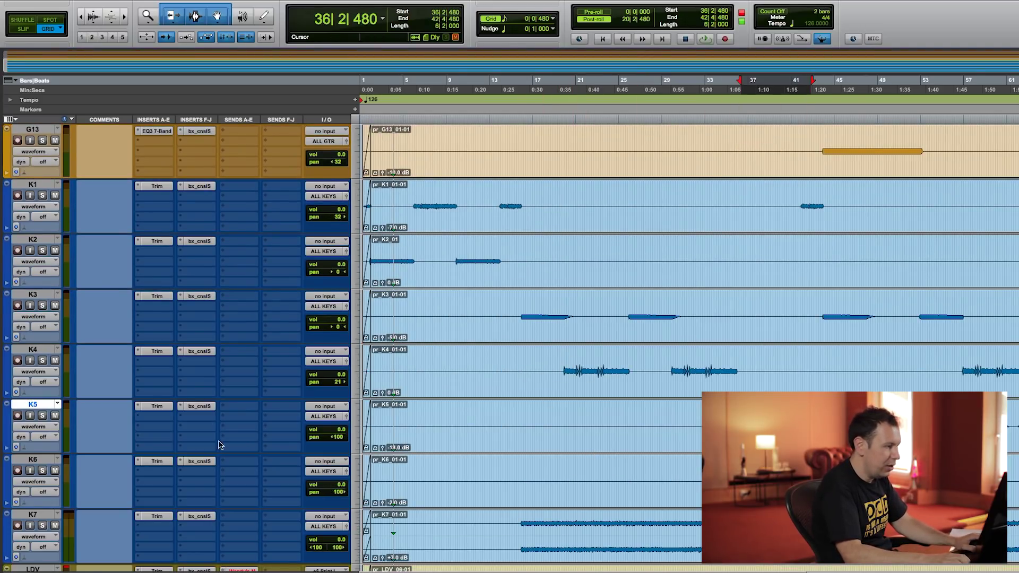
pyautogui.click(43, 416)
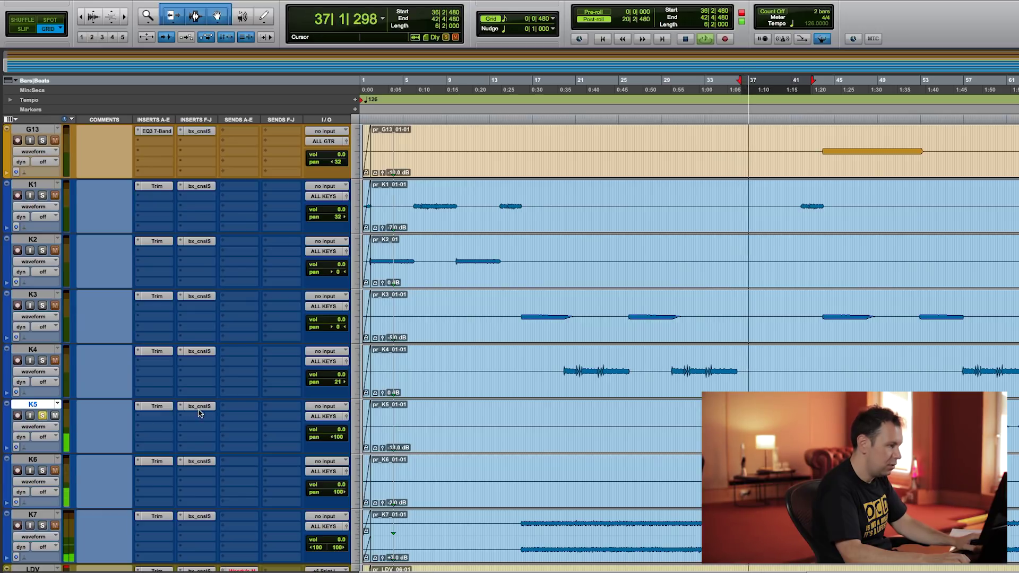
pyautogui.click(199, 407)
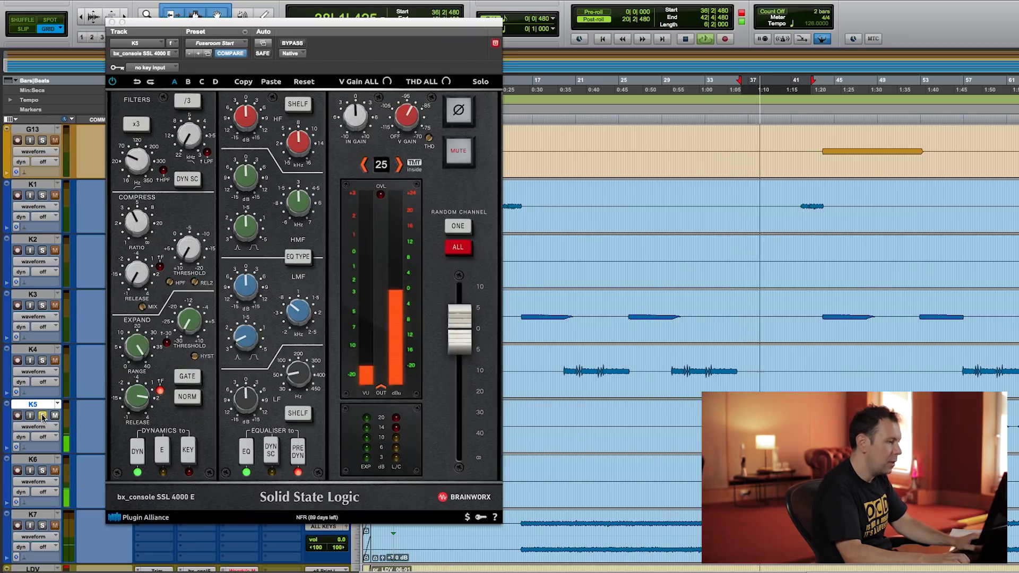
pyautogui.moveTo(139, 155); pyautogui.dragTo(143, 151)
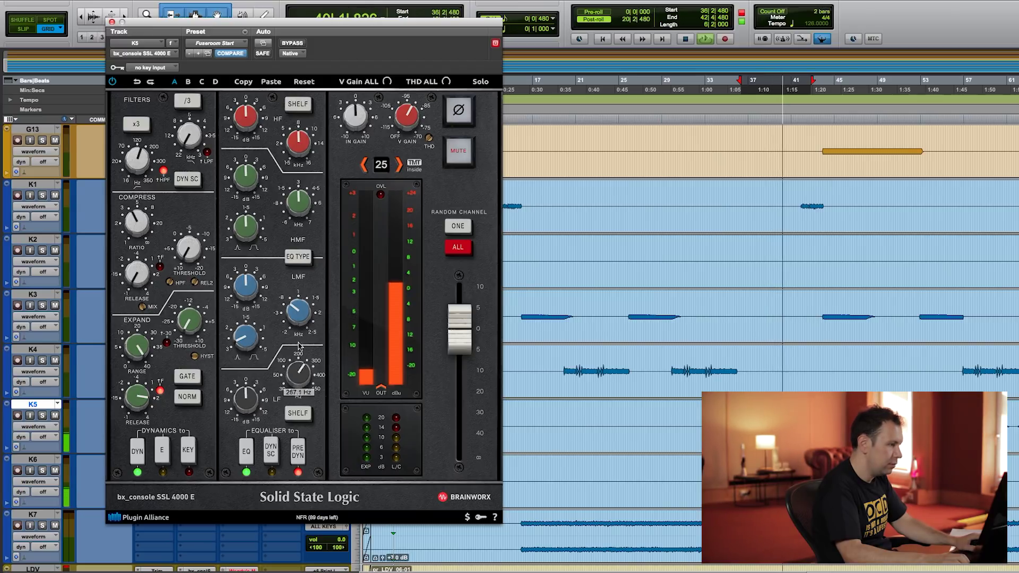
pyautogui.moveTo(251, 406); pyautogui.dragTo(244, 408)
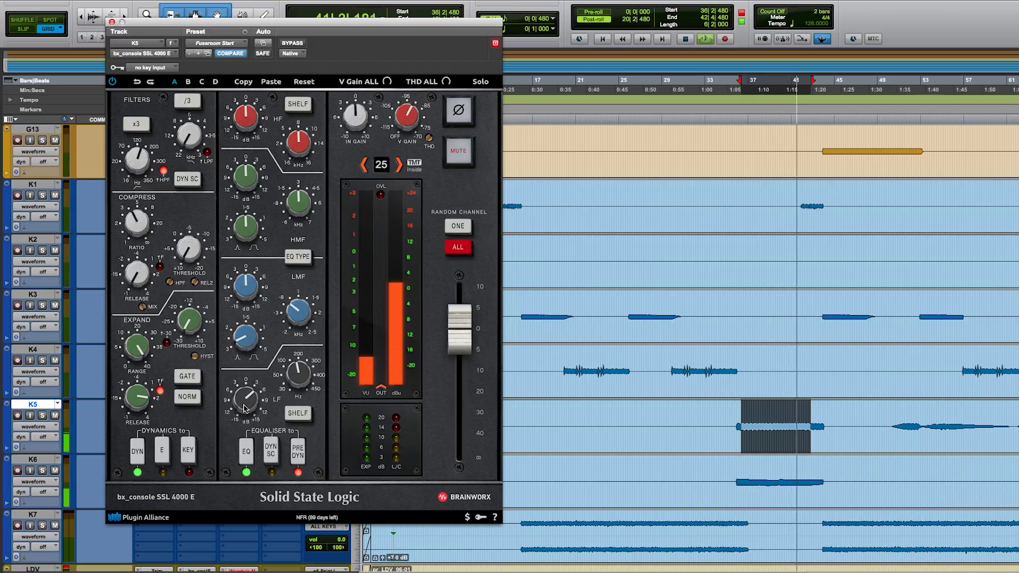
pyautogui.click(112, 22)
# Copy K5's bx_console settings to K6, increase the compression with the threshold and ratio, and lower K6's fader.
pyautogui.click(198, 406)
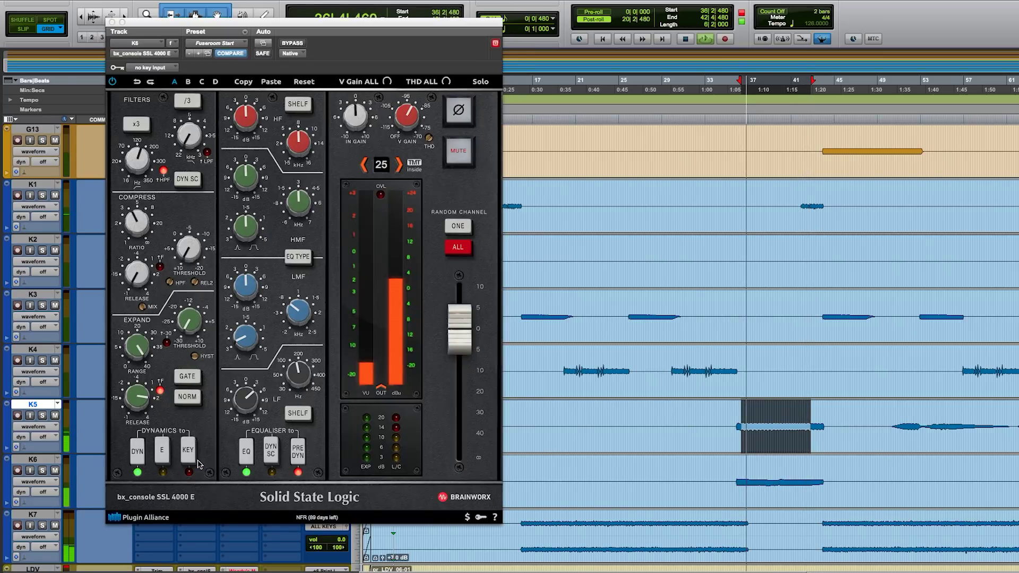
pyautogui.moveTo(327, 23); pyautogui.dragTo(401, 14)
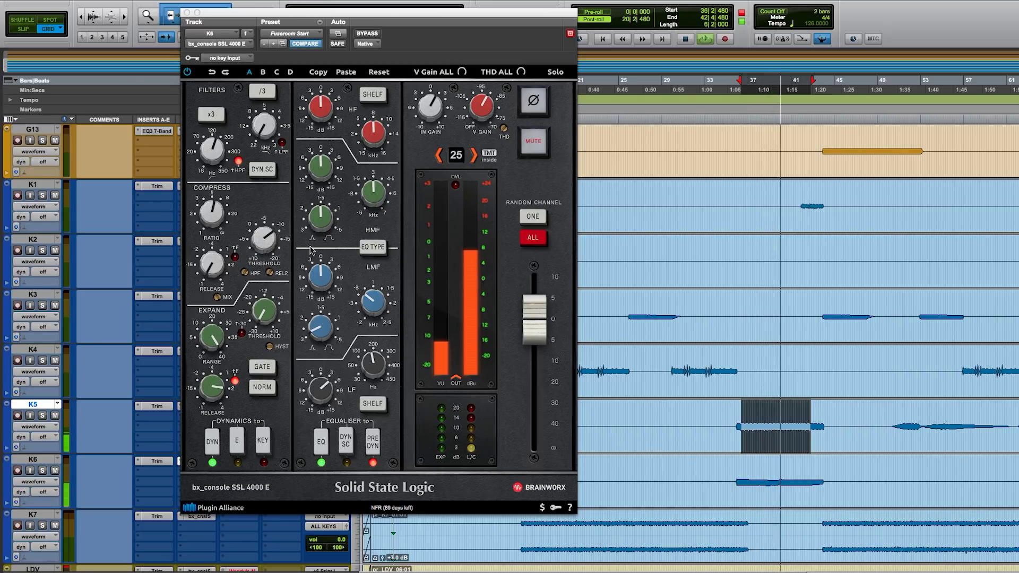
pyautogui.moveTo(537, 326); pyautogui.dragTo(550, 408)
# Play K5 and K6 soloed together from 36|2|000 for a length of 5|3|480, and close the plugin.
pyautogui.moveTo(399, 15); pyautogui.dragTo(511, 14)
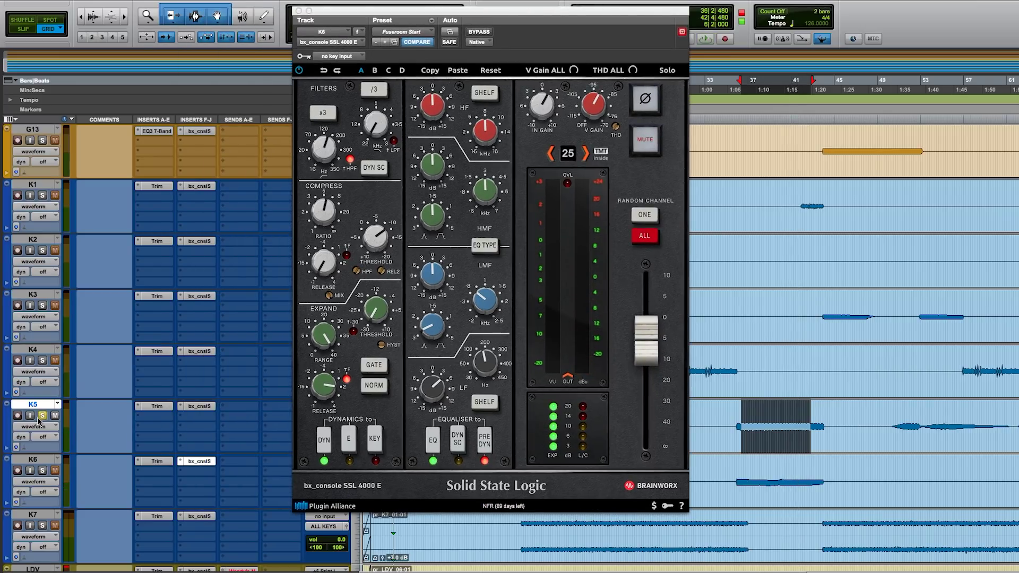
pyautogui.moveTo(740, 425); pyautogui.dragTo(802, 504)
pyautogui.press('space')
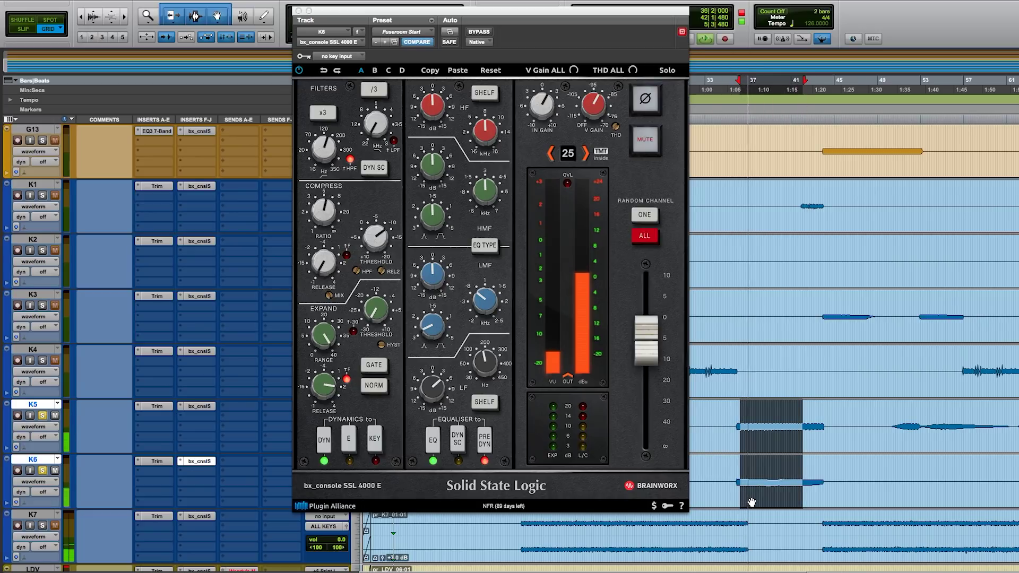
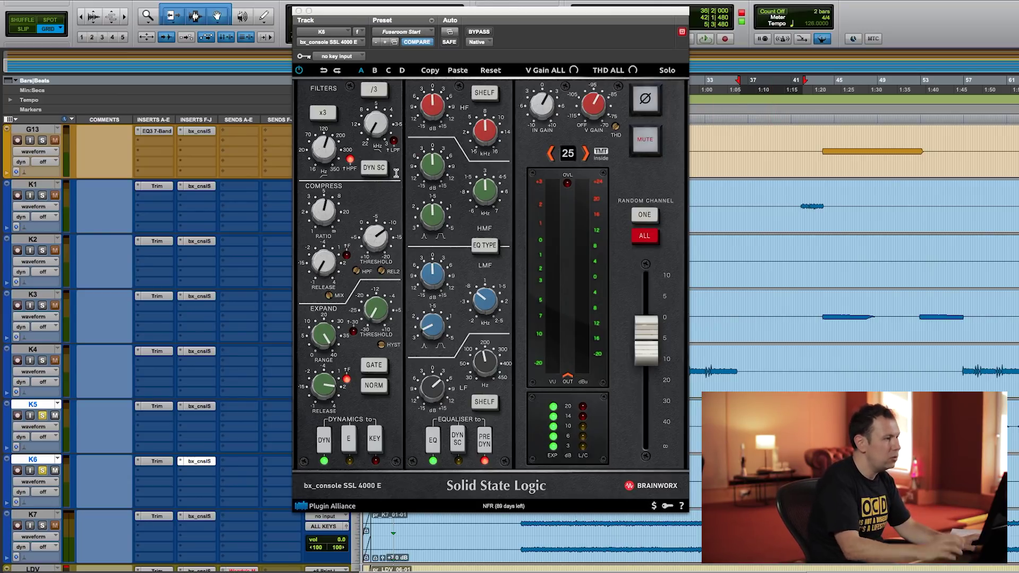
pyautogui.click(298, 11)
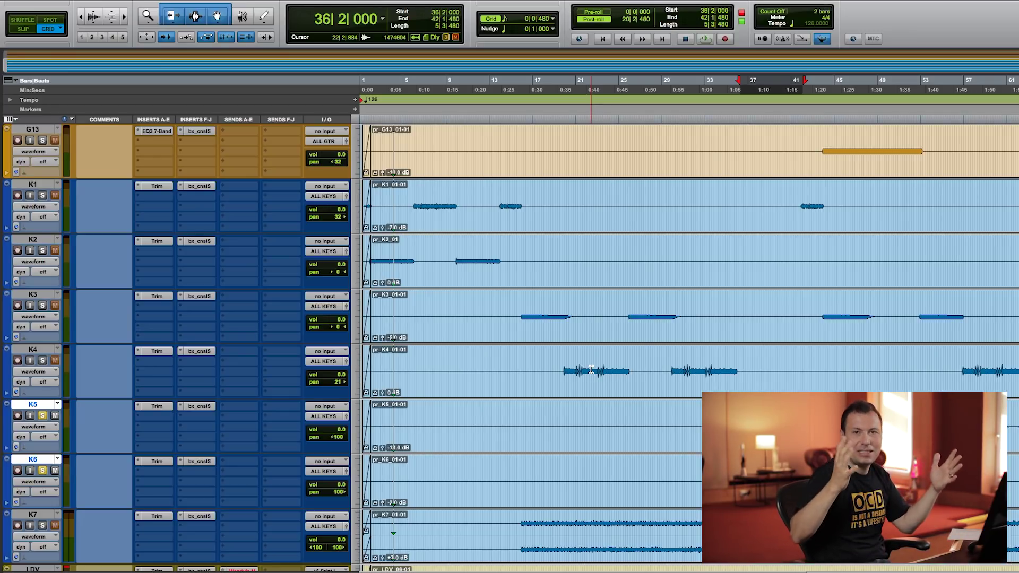
# Play K7's passage from 17|1|000 to 34|4|480 in the full mix with the K5 and K6 solos cleared, and open its bx_console.
pyautogui.scroll(-2, 554, 401)
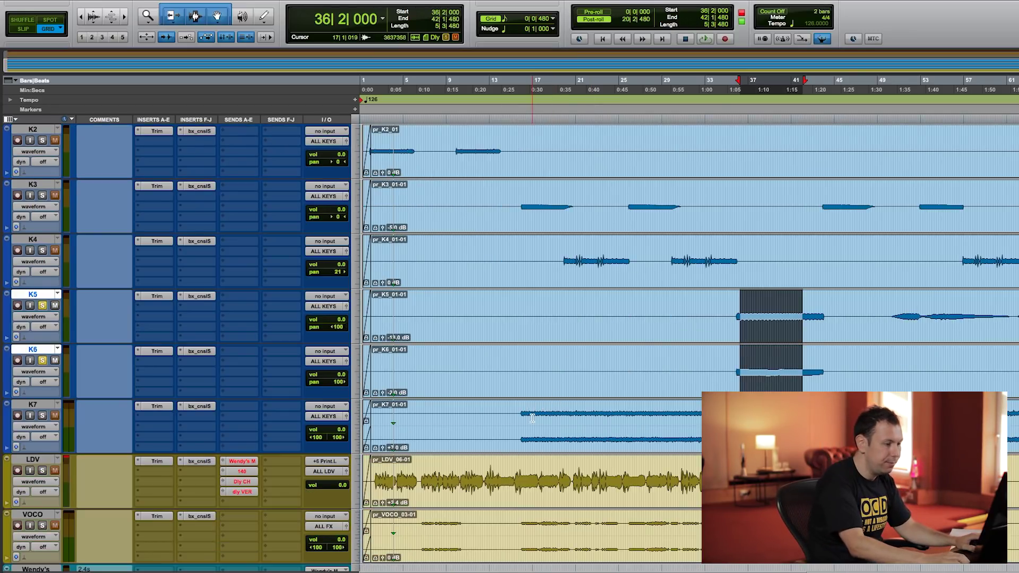
pyautogui.moveTo(532, 418); pyautogui.dragTo(722, 419)
pyautogui.click(42, 416)
pyautogui.press('space')
pyautogui.click(198, 407)
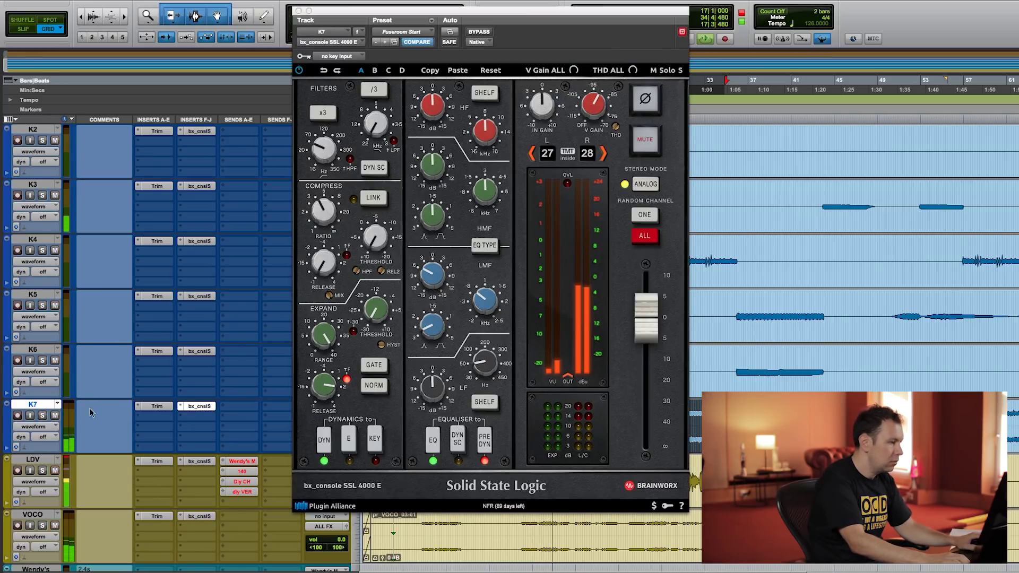
# Sweep K7's LMF frequency, set the band's boost to about 3.2 dB, increase compression with the threshold, and close the plugin.
pyautogui.click(491, 308)
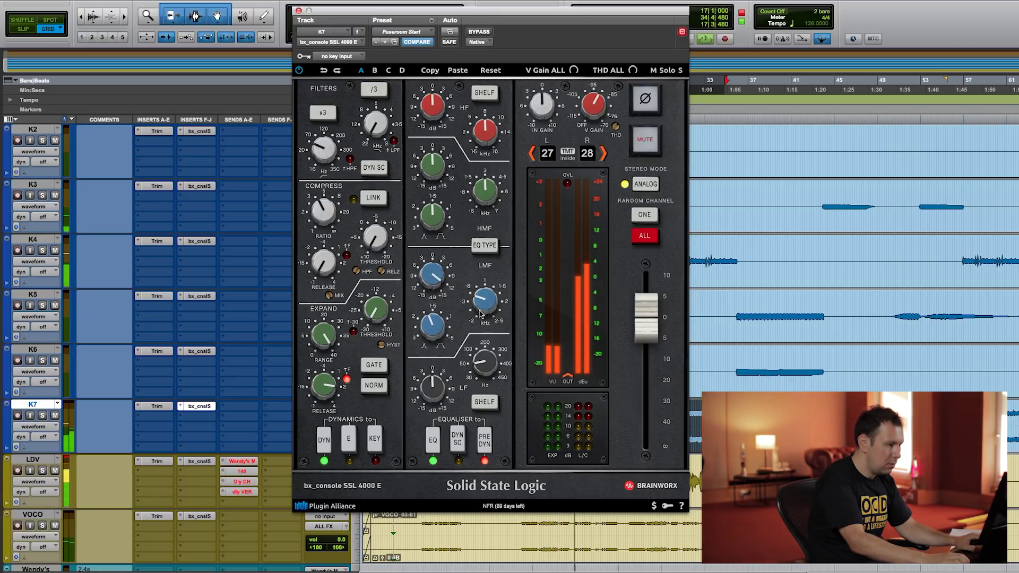
pyautogui.moveTo(509, 257); pyautogui.dragTo(506, 325)
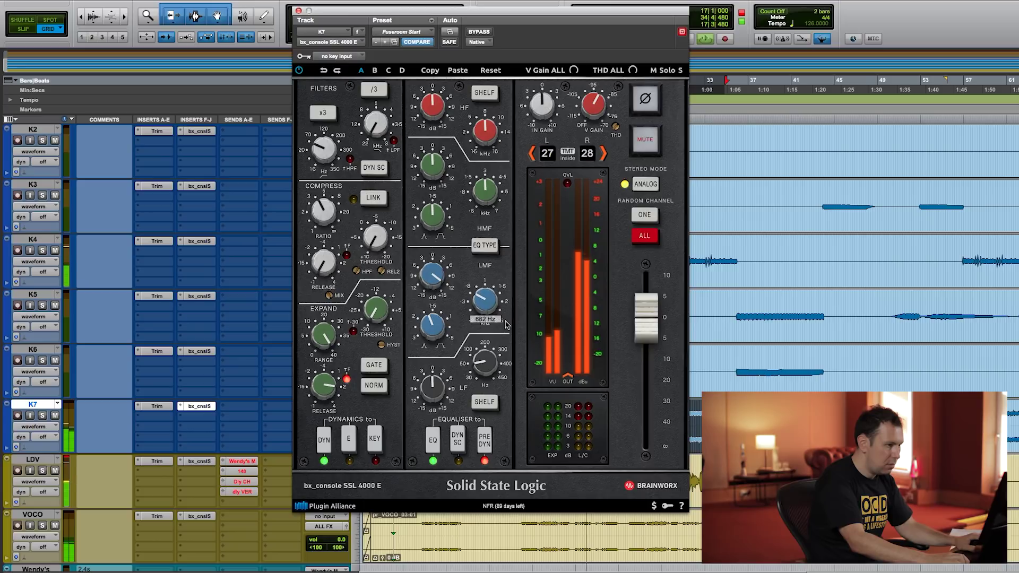
pyautogui.moveTo(433, 280); pyautogui.dragTo(434, 368)
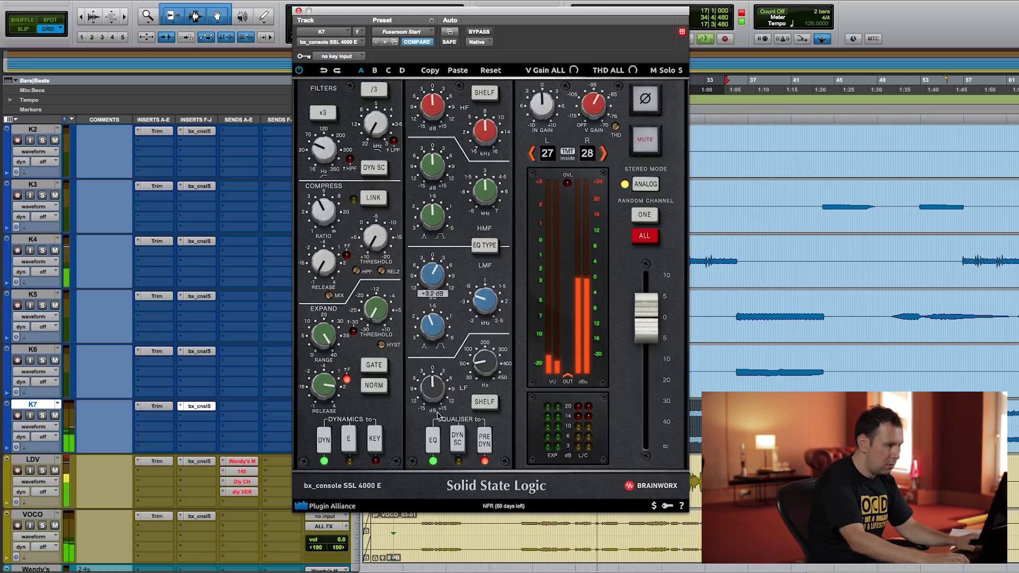
pyautogui.moveTo(374, 238); pyautogui.dragTo(385, 64)
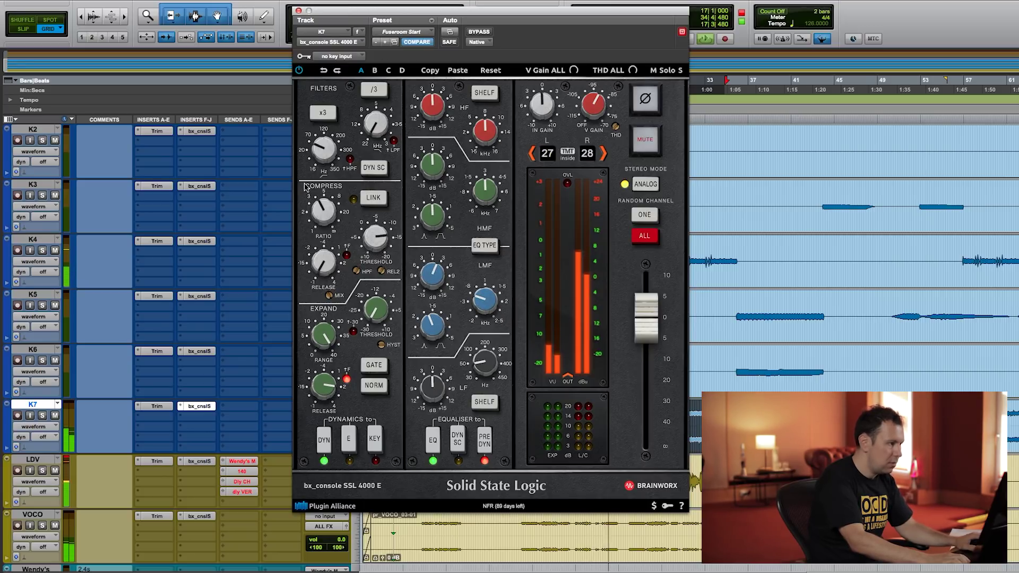
pyautogui.click(298, 11)
# Unmute G4 and G5 and play the mix from 19|4|000.
pyautogui.scroll(10, 557, 340)
pyautogui.press('space')
pyautogui.click(553, 364)
pyautogui.scroll(-2, 552, 361)
pyautogui.click(563, 197)
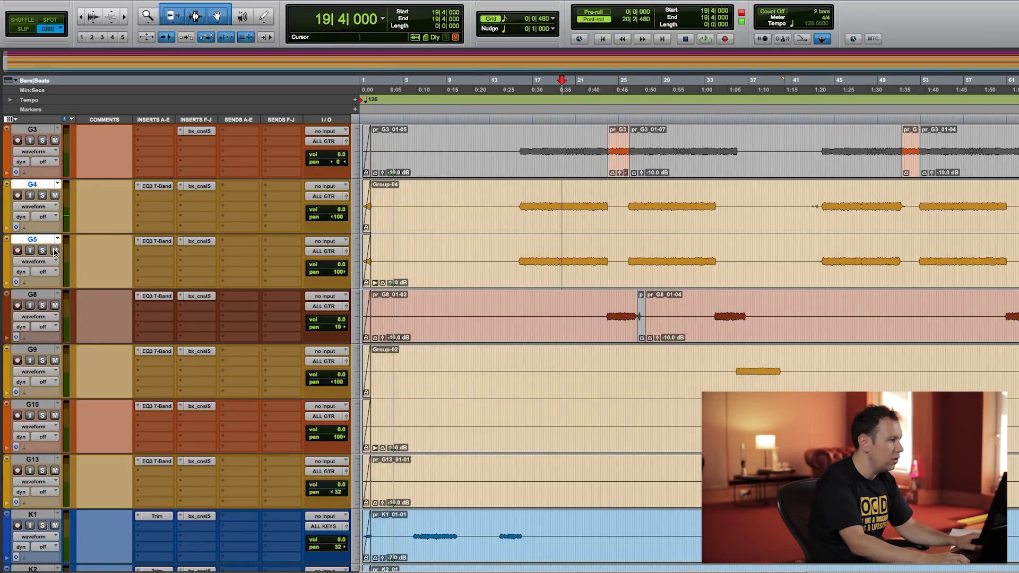
pyautogui.press('space')
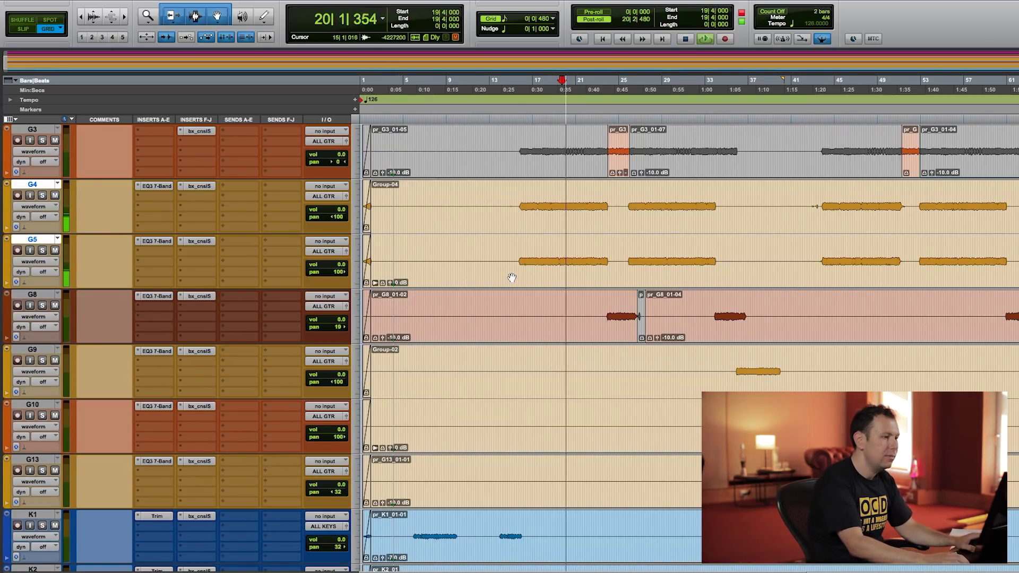
# Play G8 from 23|2|480 in the mix and raise the compression ratio in its bx_console.
pyautogui.scroll(-9, 519, 277)
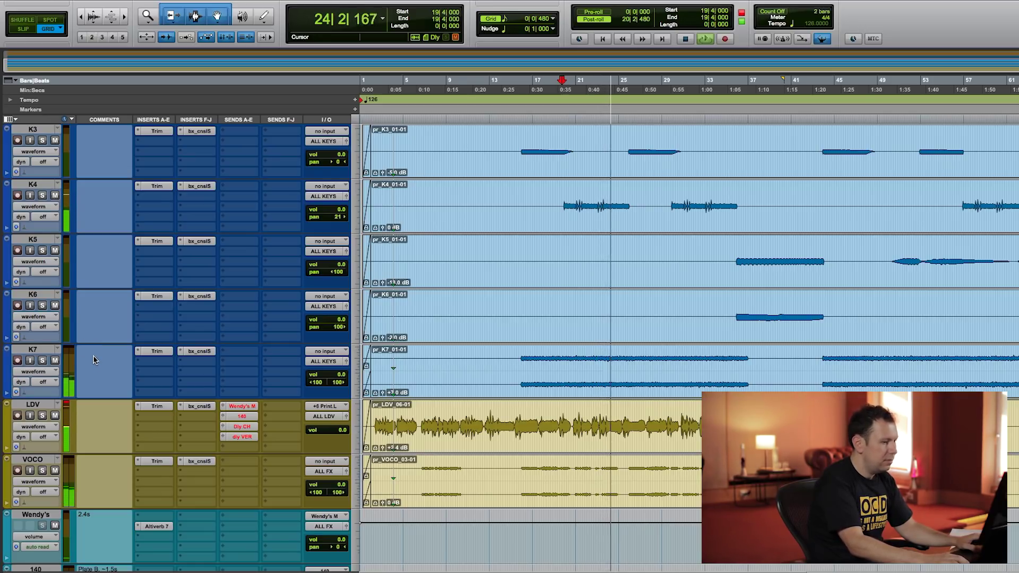
pyautogui.scroll(7, 110, 341)
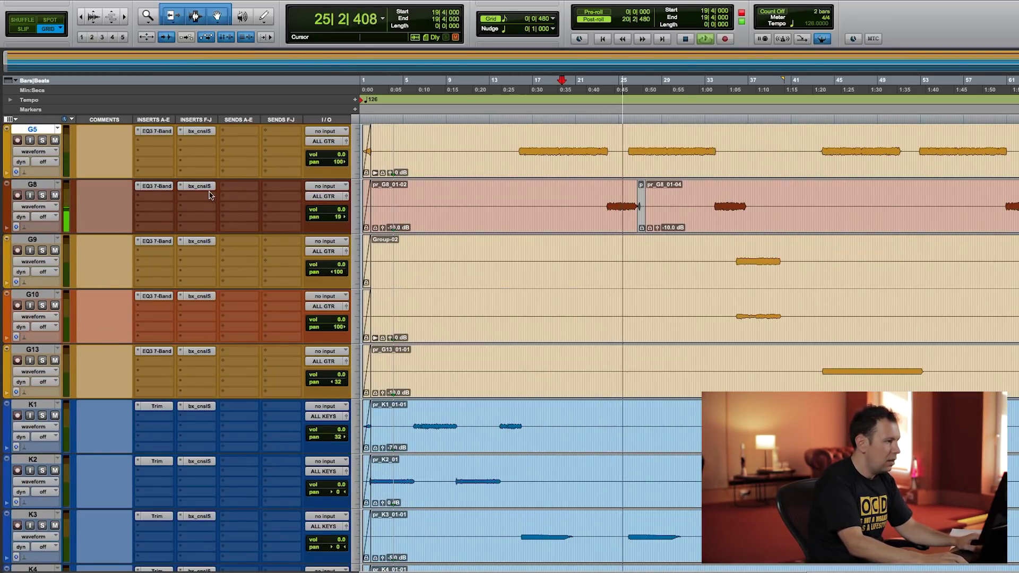
pyautogui.click(207, 187)
pyautogui.moveTo(581, 11); pyautogui.dragTo(373, 38)
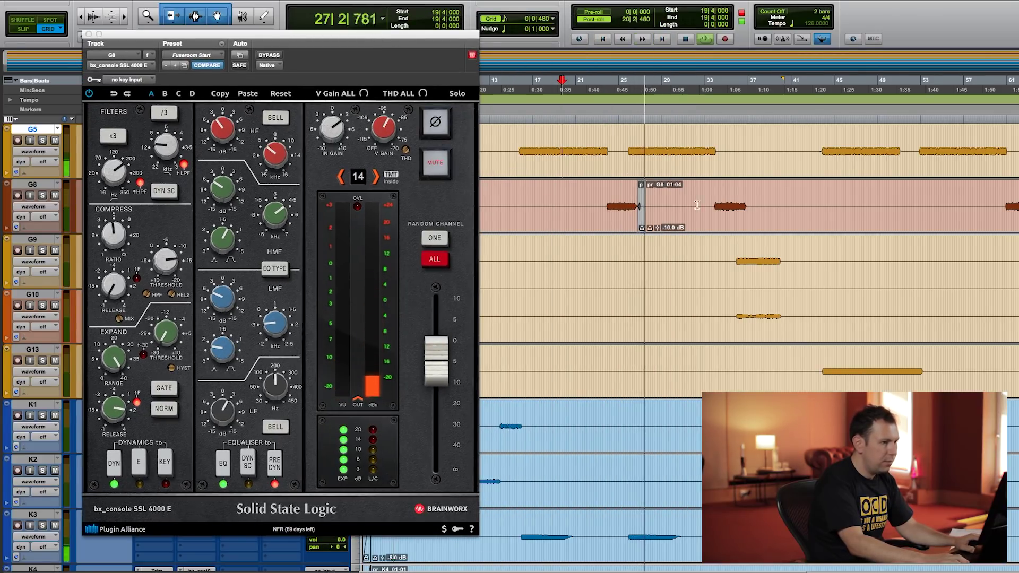
pyautogui.press('space')
pyautogui.click(602, 200)
pyautogui.press('space')
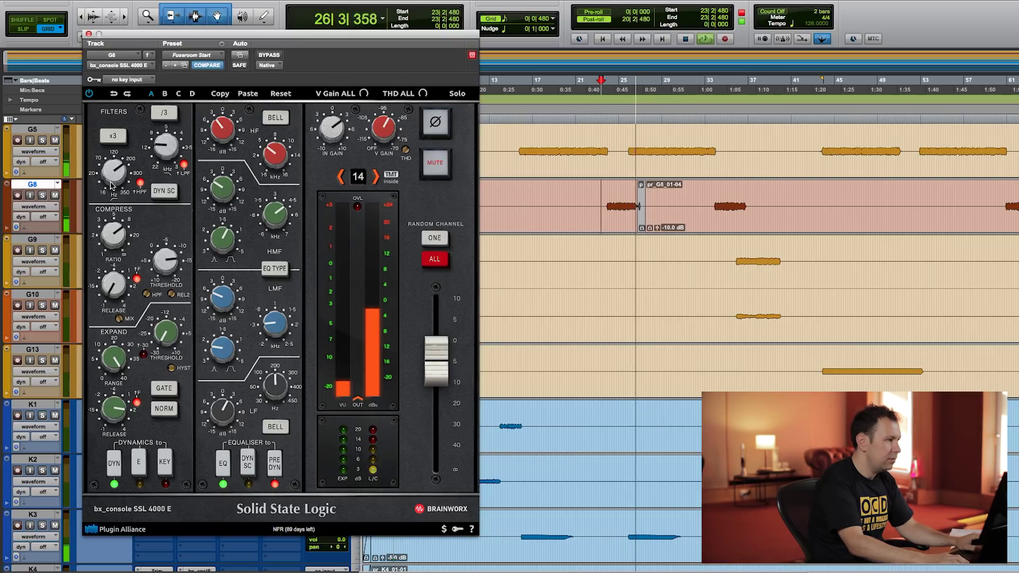
# Replay G8's passage, lower the fader slightly in its bx_console, close the plugin and pan the track to 30 right.
pyautogui.press('space')
pyautogui.press('space')
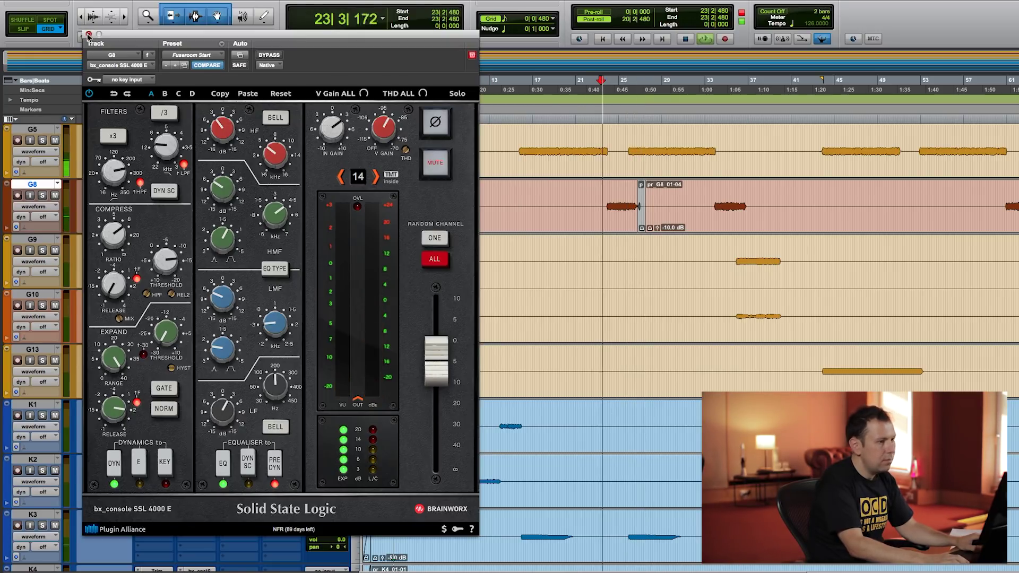
pyautogui.click(88, 33)
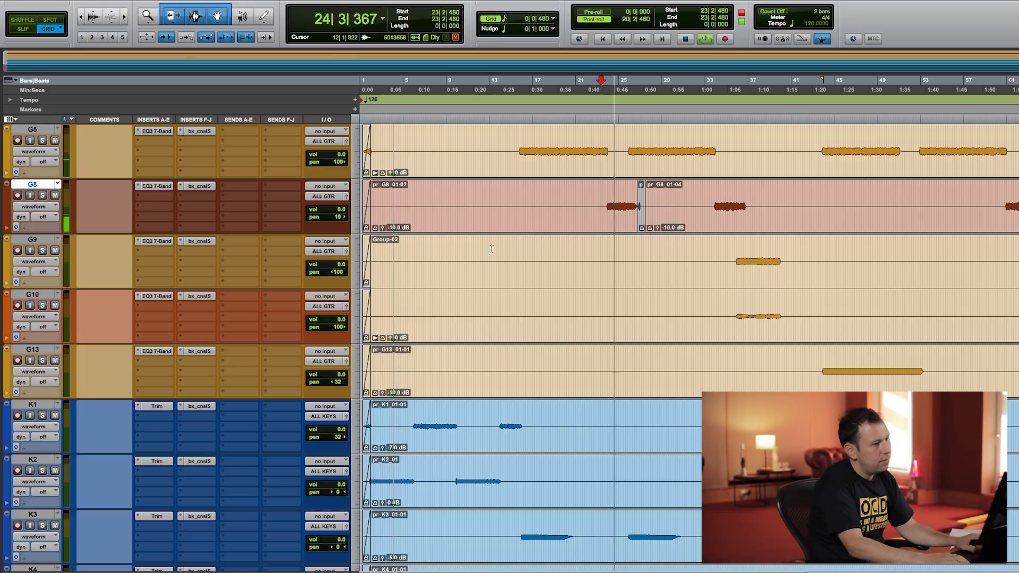
pyautogui.click(198, 186)
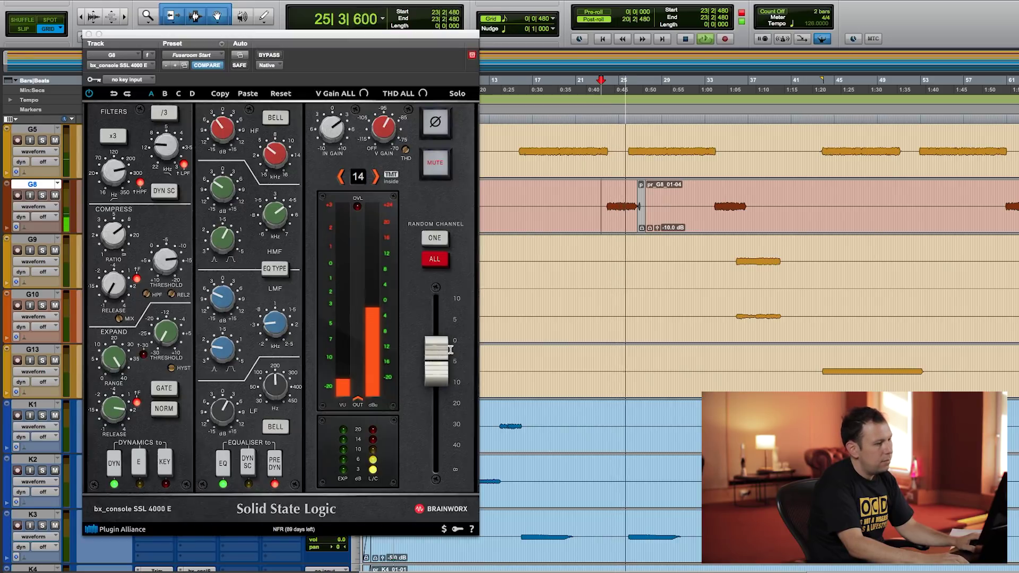
pyautogui.press('super+w')
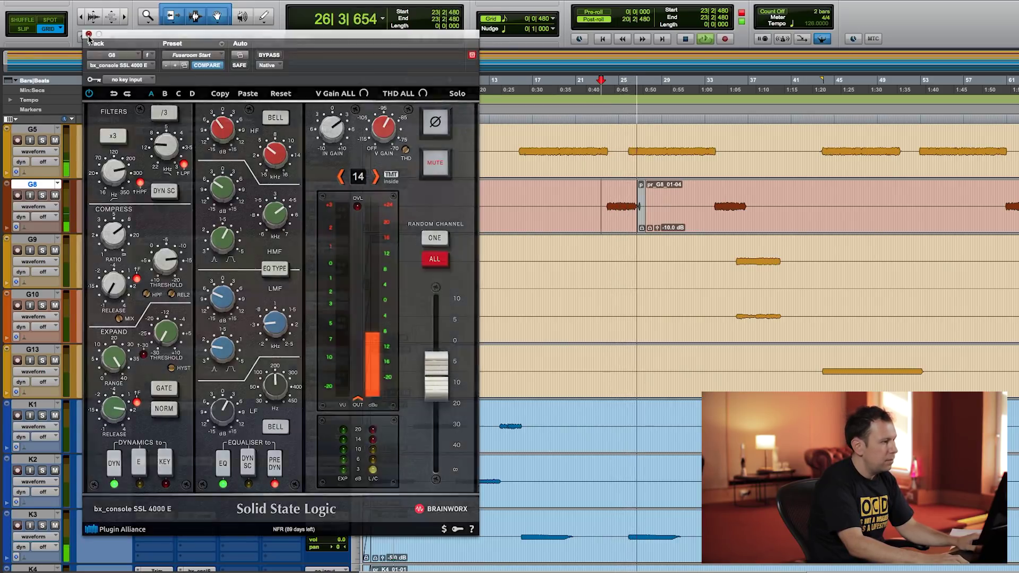
pyautogui.press('space')
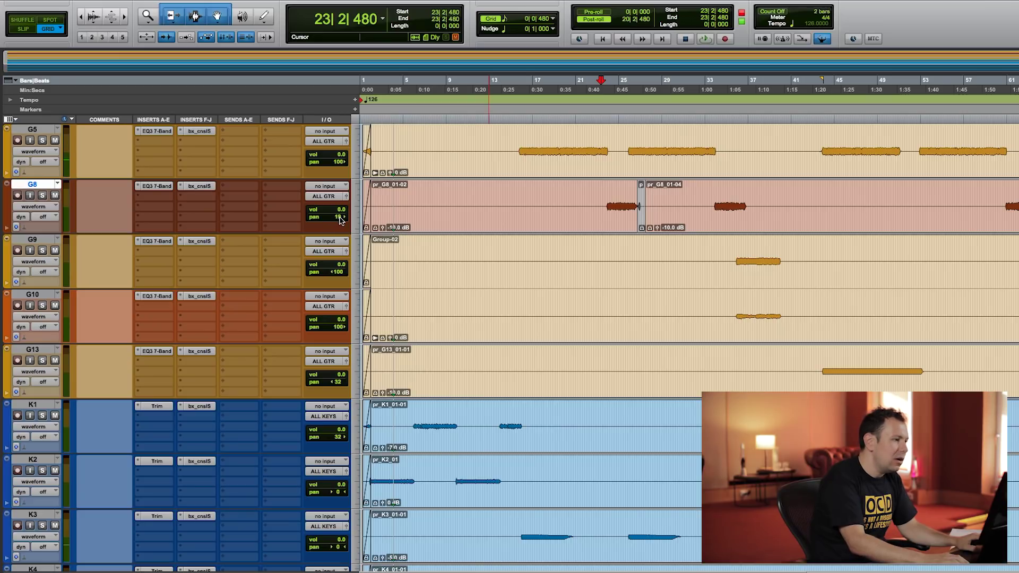
pyautogui.click(340, 220)
pyautogui.moveTo(342, 220); pyautogui.dragTo(350, 220)
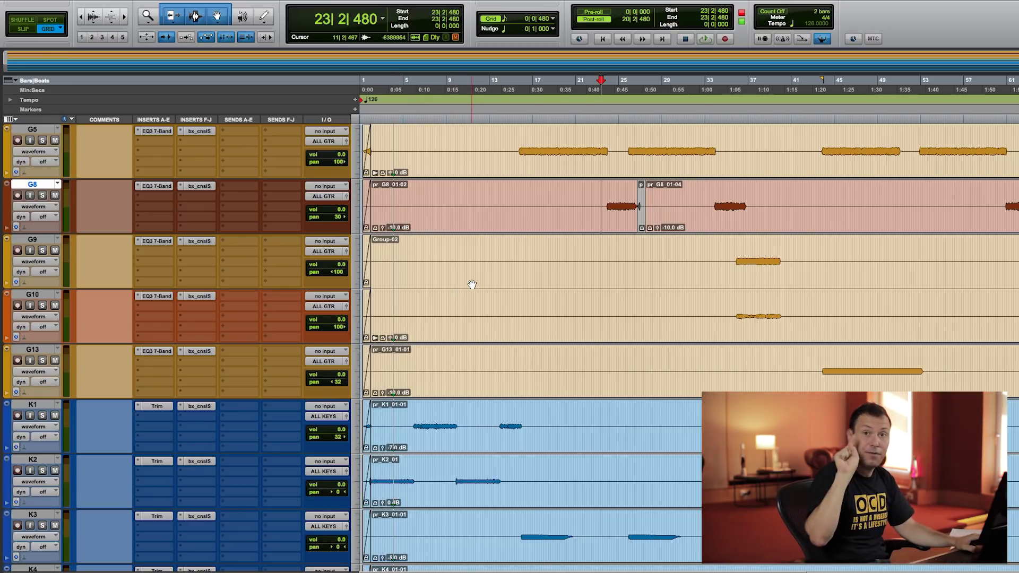
# Select the LDV passage from 34|4|000 to 63|4|000 for playback.
pyautogui.scroll(-7, 476, 297)
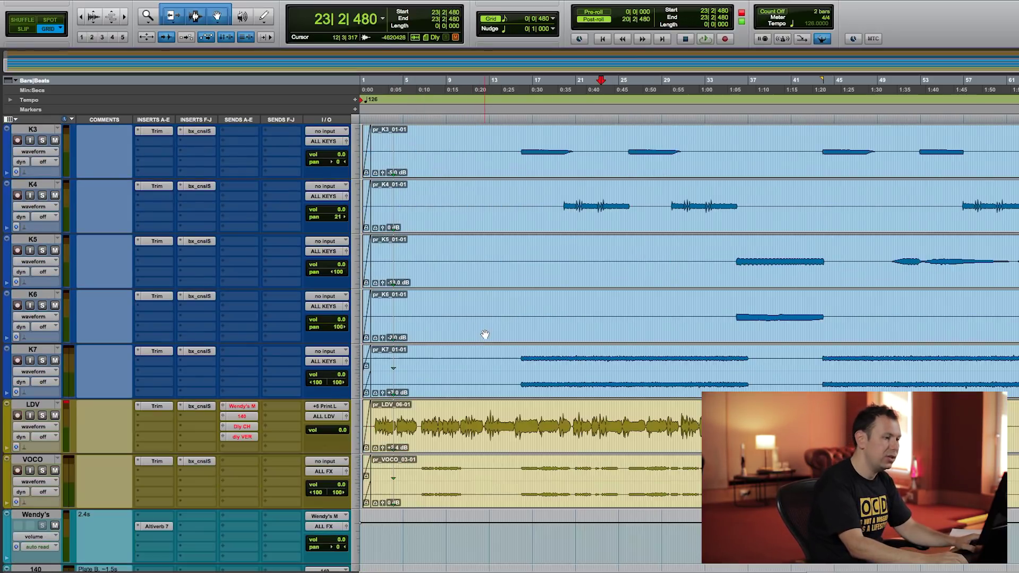
pyautogui.scroll(-2, 510, 359)
pyautogui.scroll(-5, 514, 372)
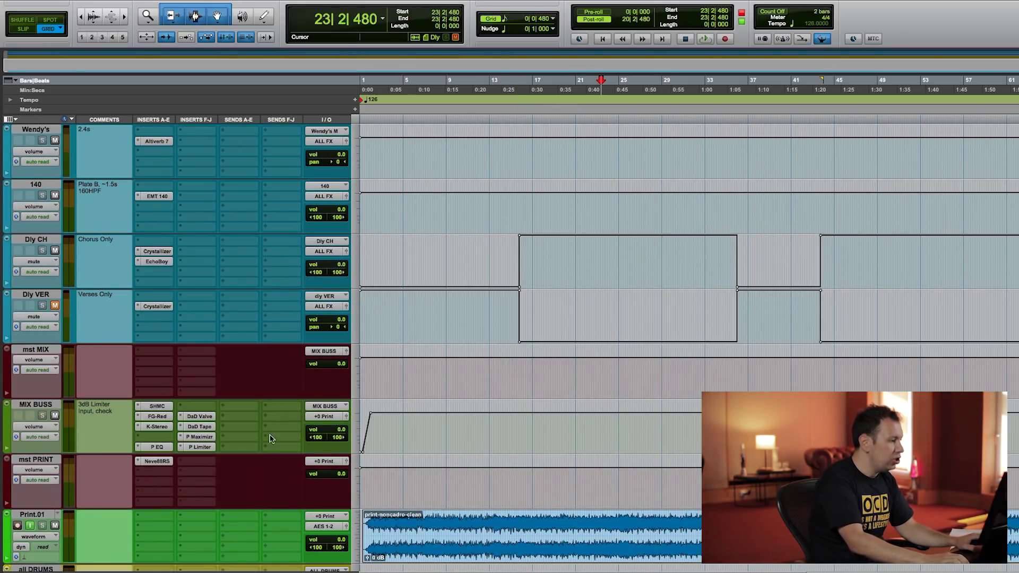
pyautogui.scroll(8, 501, 487)
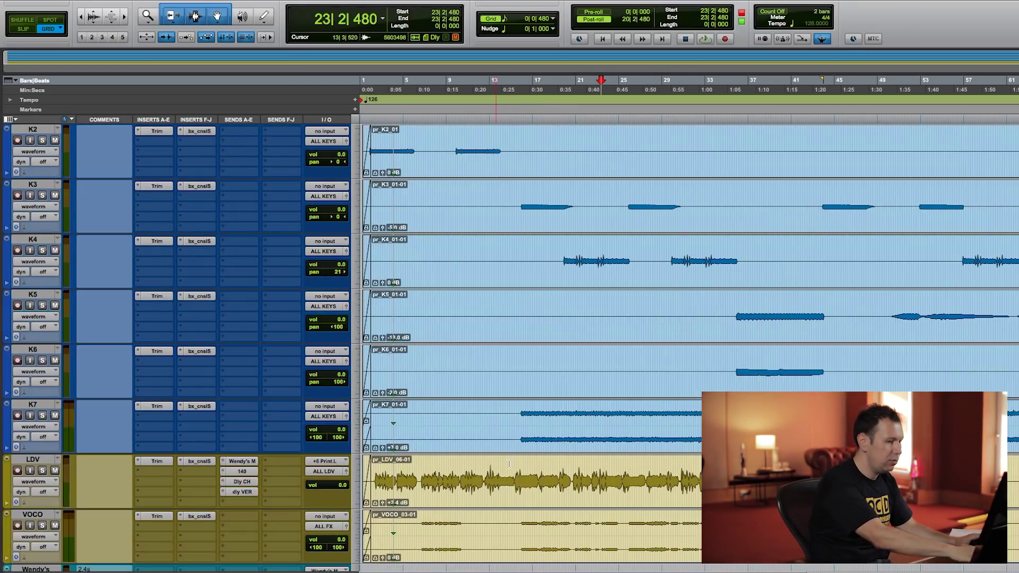
pyautogui.moveTo(742, 480); pyautogui.dragTo(1009, 479)
pyautogui.scroll(-4, 676, 468)
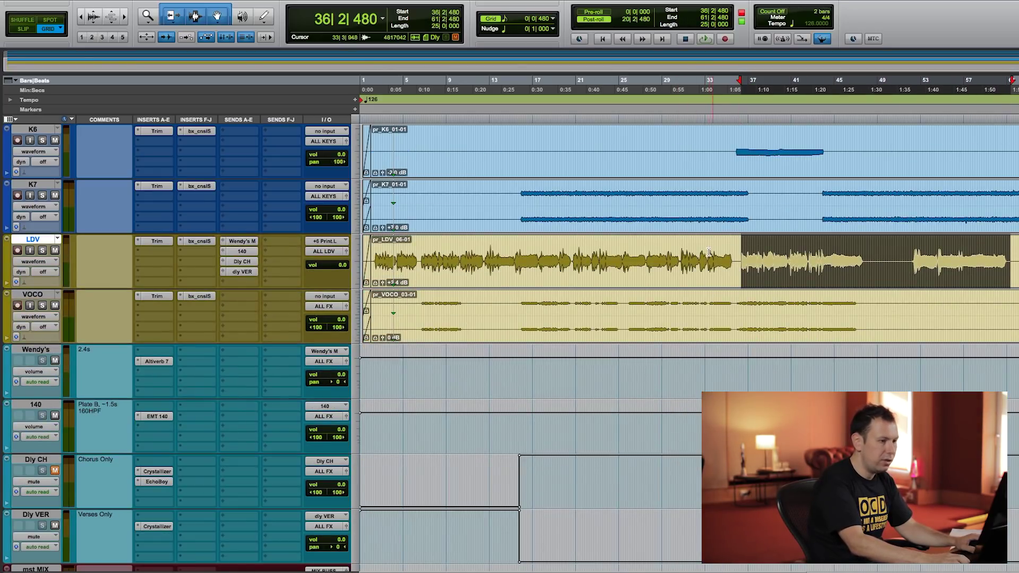
pyautogui.click(709, 252)
pyautogui.scroll(-4, 200, 410)
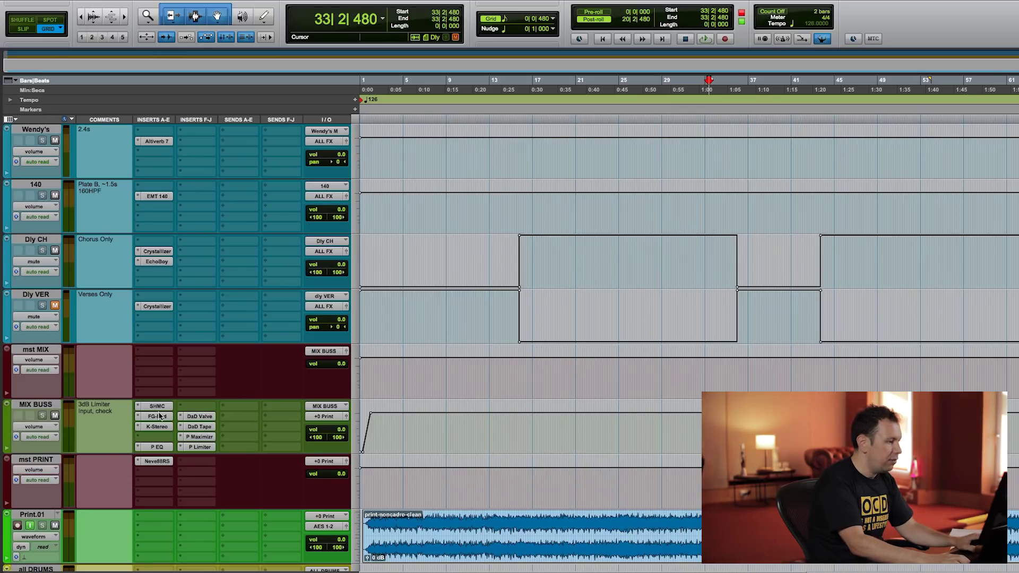
pyautogui.scroll(5, 159, 417)
pyautogui.moveTo(723, 316); pyautogui.dragTo(1018, 316)
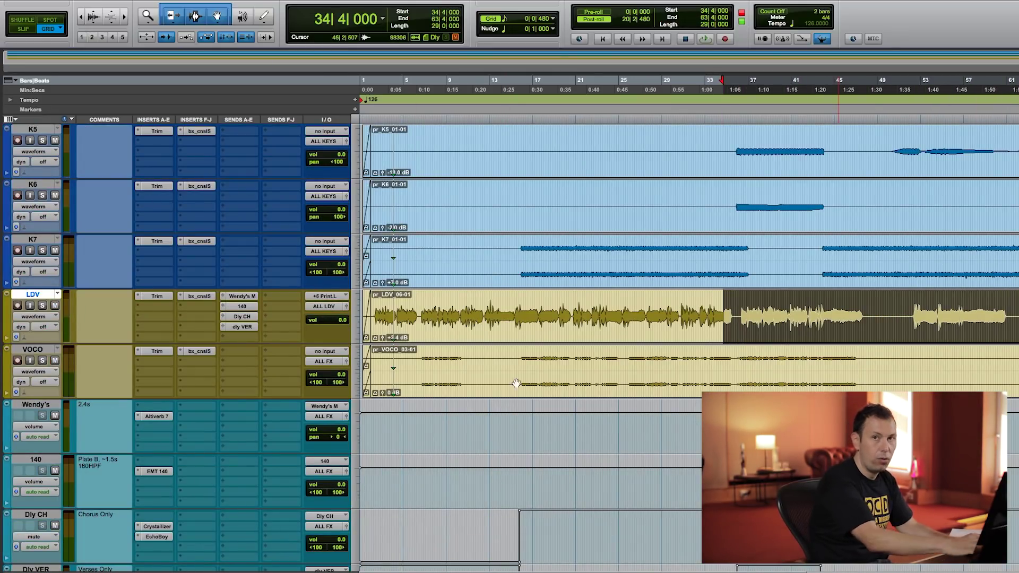
# Play the selection with the MIX BUSS Shadow Hills compressor open and lower the mst MIX level to -1.0 dB.
pyautogui.scroll(-4, 204, 417)
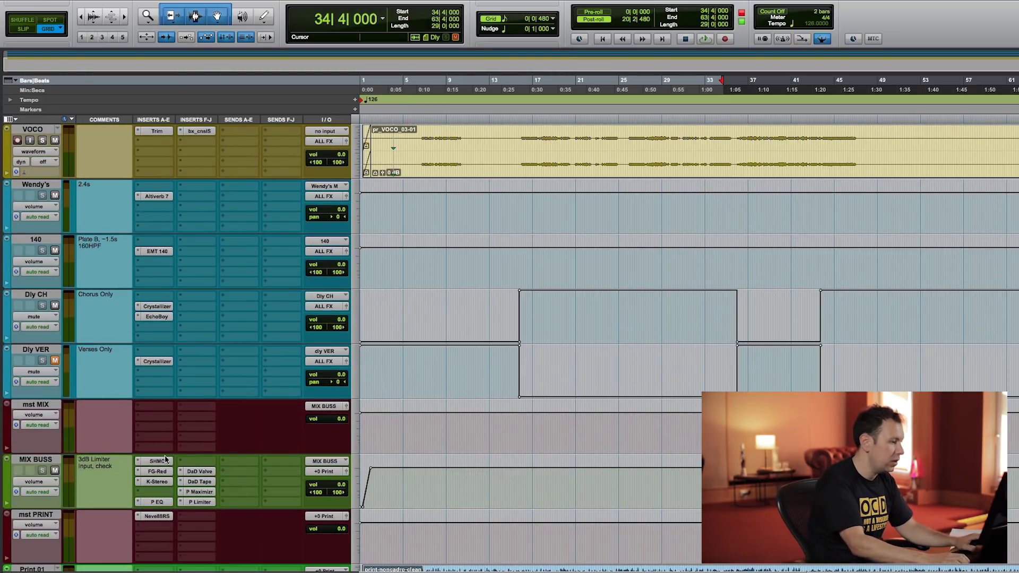
pyautogui.click(347, 407)
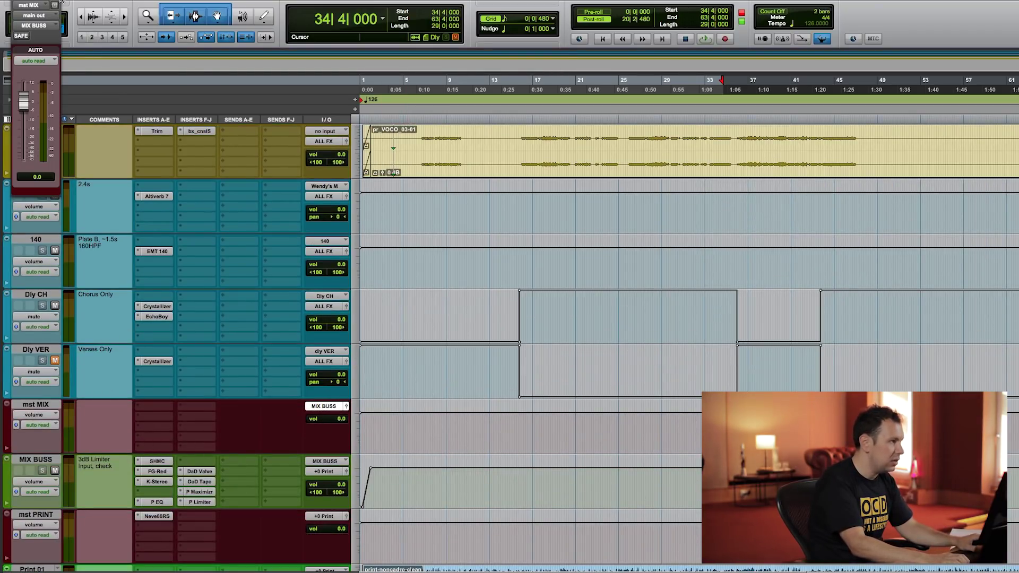
pyautogui.moveTo(40, 35); pyautogui.dragTo(266, 262)
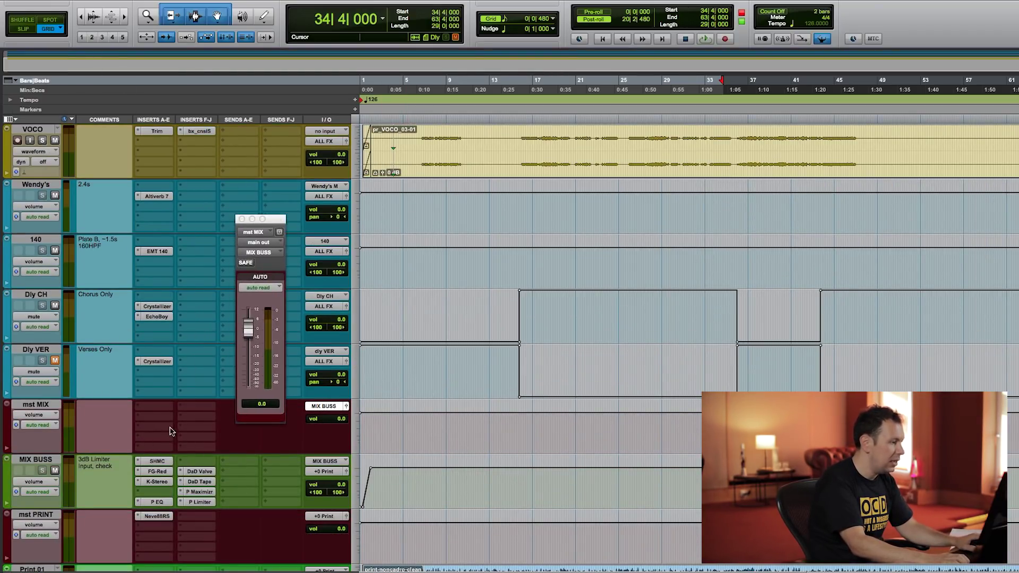
pyautogui.click(157, 462)
pyautogui.moveTo(129, 0)
pyautogui.mouseDown()
pyautogui.moveTo(381, 67)
pyautogui.moveTo(410, 91)
pyautogui.moveTo(406, 102)
pyautogui.mouseUp()
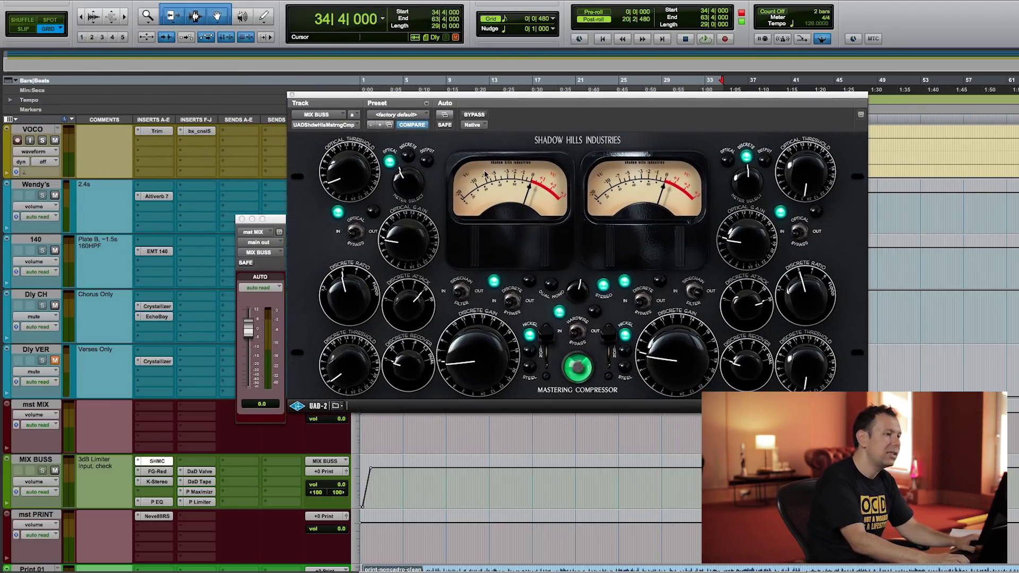
pyautogui.press('space')
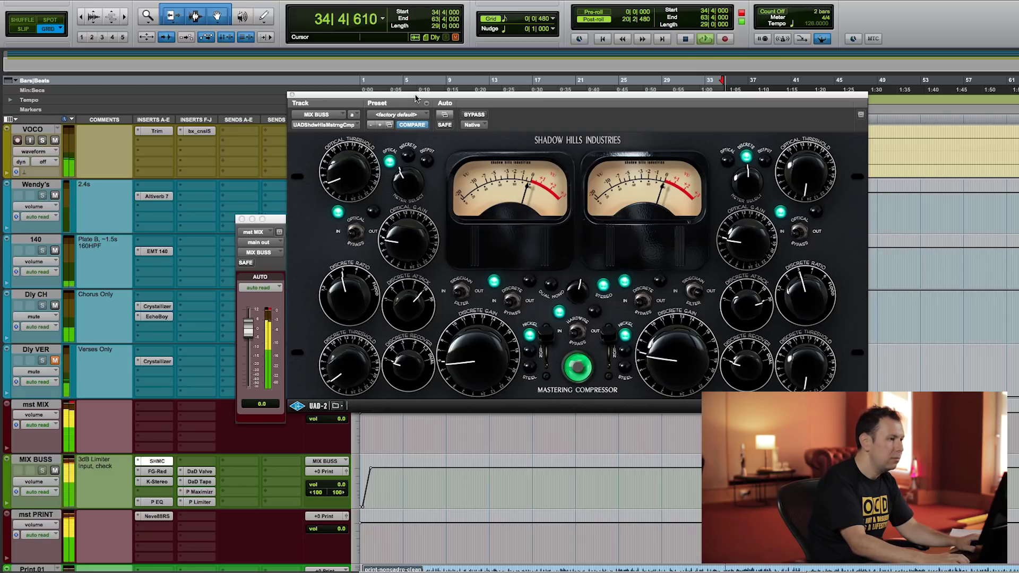
pyautogui.moveTo(414, 96); pyautogui.dragTo(419, 94)
pyautogui.moveTo(248, 330); pyautogui.dragTo(248, 351)
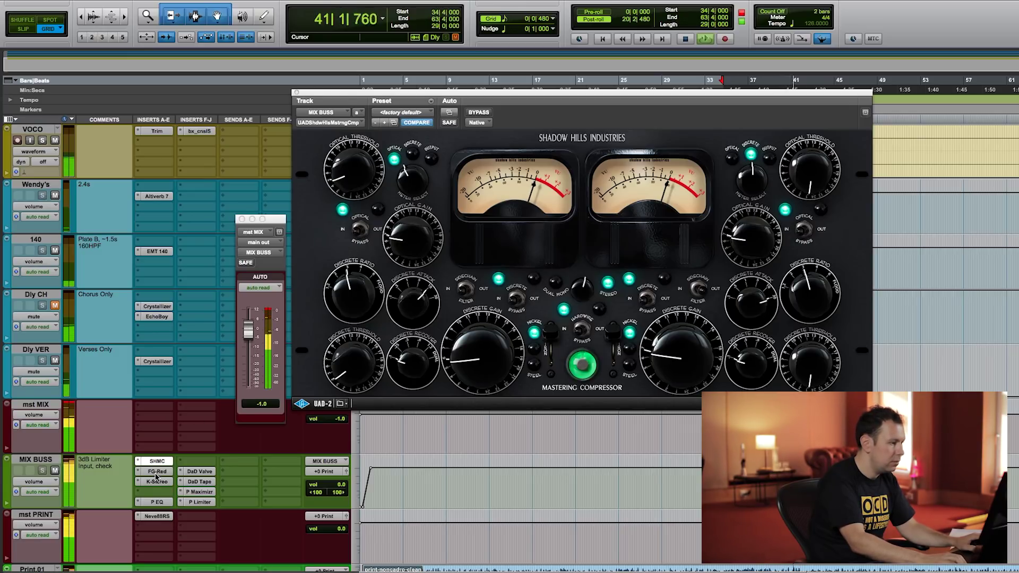
# Check the FG-Red compressor on MIX BUSS and set the Precision Limiter's input to 3.00 dB.
pyautogui.click(157, 472)
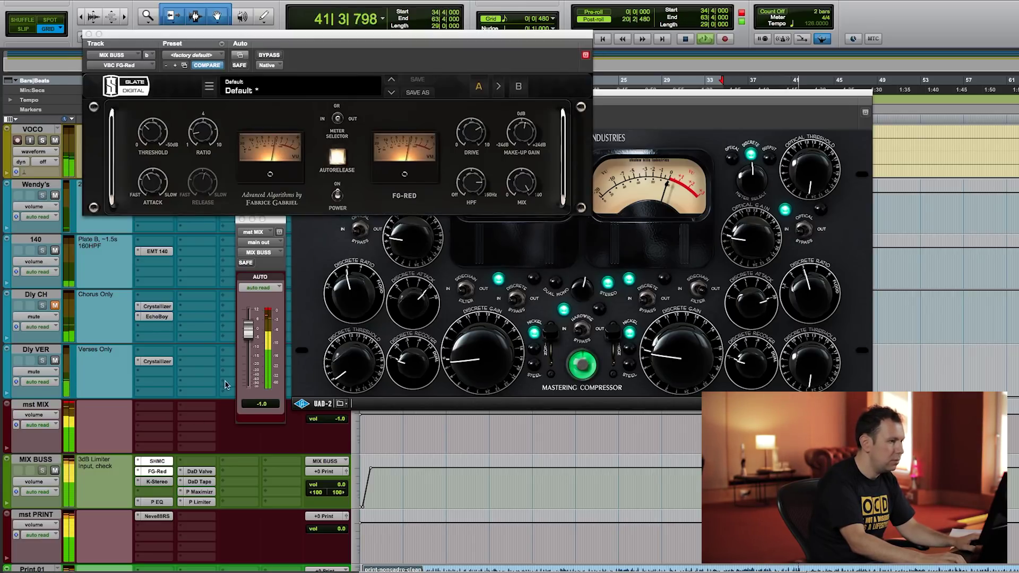
pyautogui.click(88, 34)
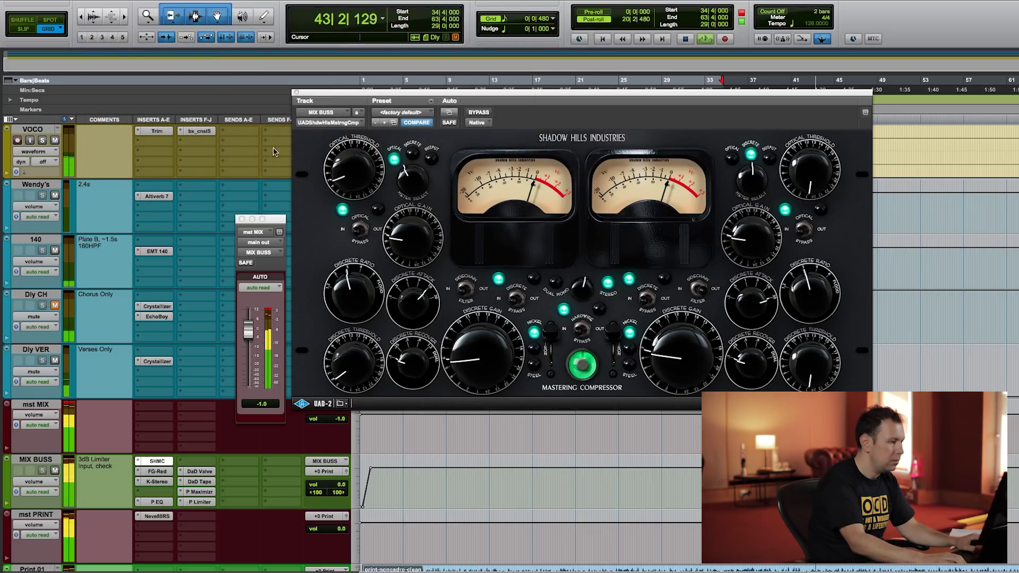
pyautogui.click(196, 502)
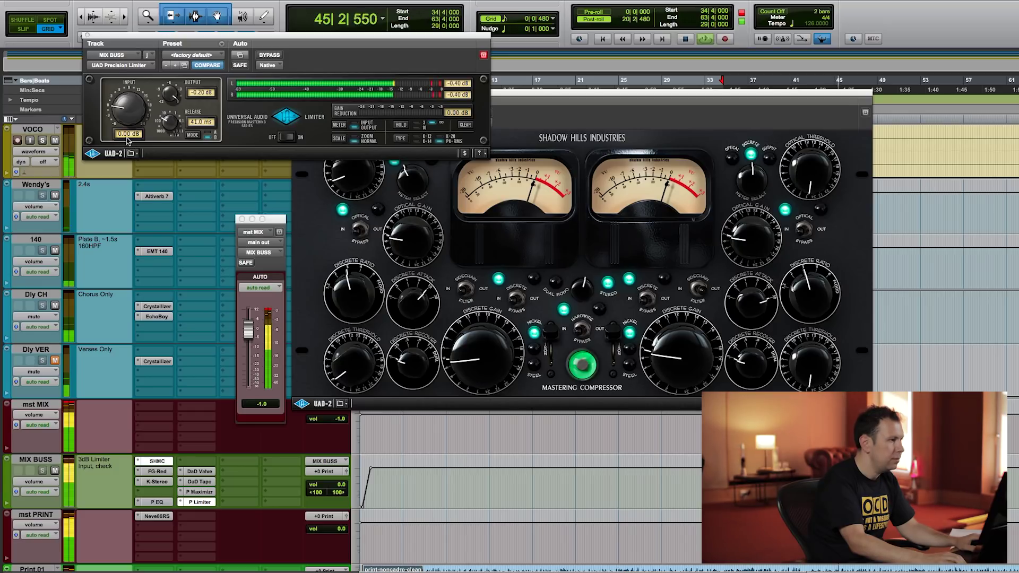
pyautogui.press('Return')
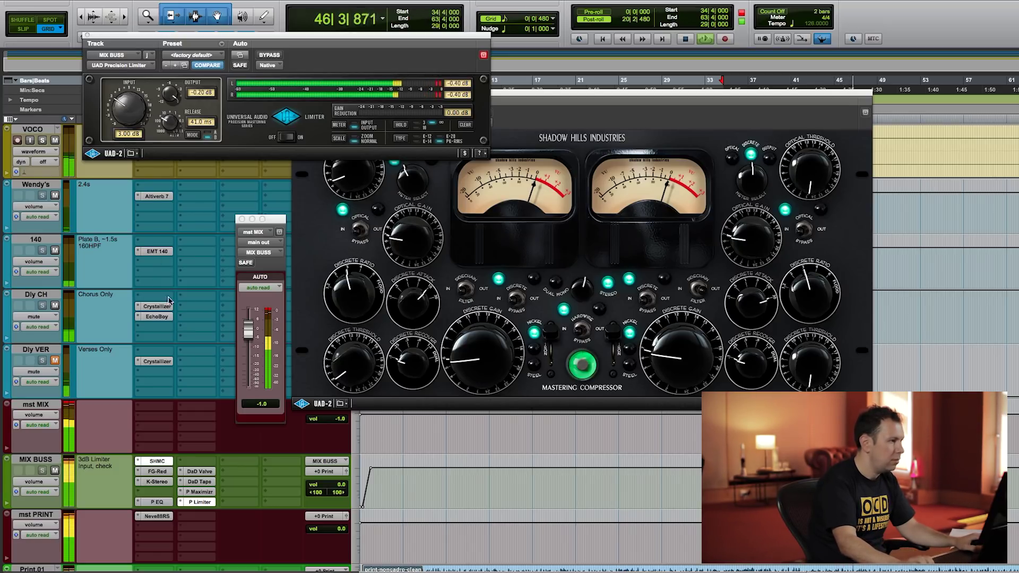
# Lower the mst PRINT level to -3.0 dB and close its fader window along with the limiter and Shadow Hills compressor.
pyautogui.click(346, 517)
pyautogui.moveTo(499, 222); pyautogui.dragTo(499, 269)
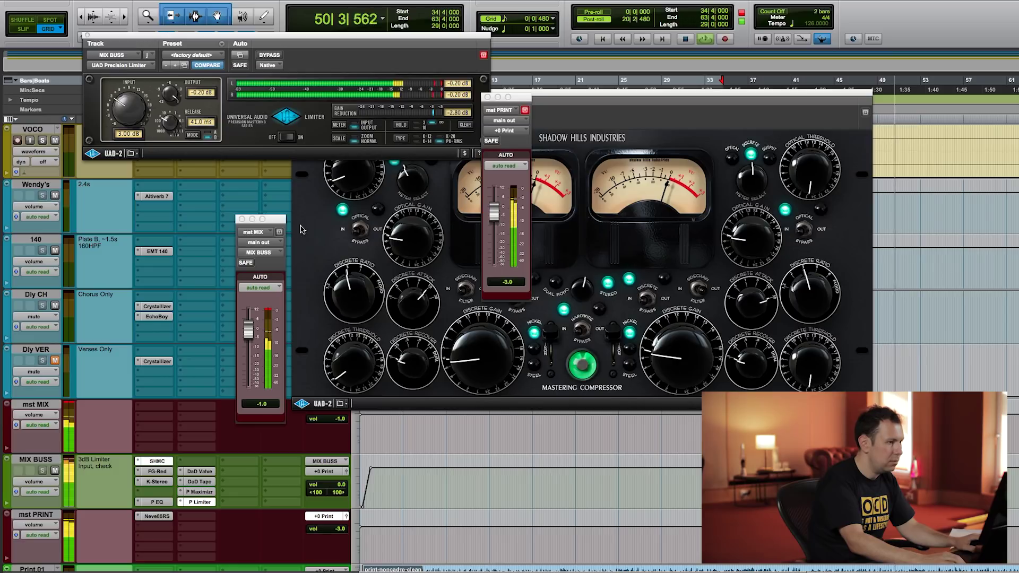
pyautogui.click(487, 97)
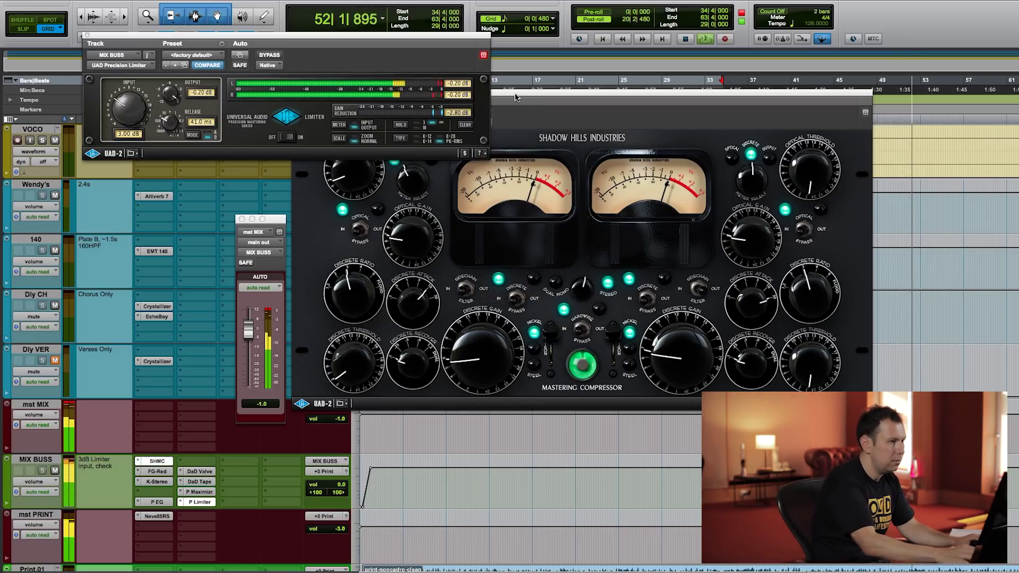
pyautogui.click(88, 35)
pyautogui.click(294, 91)
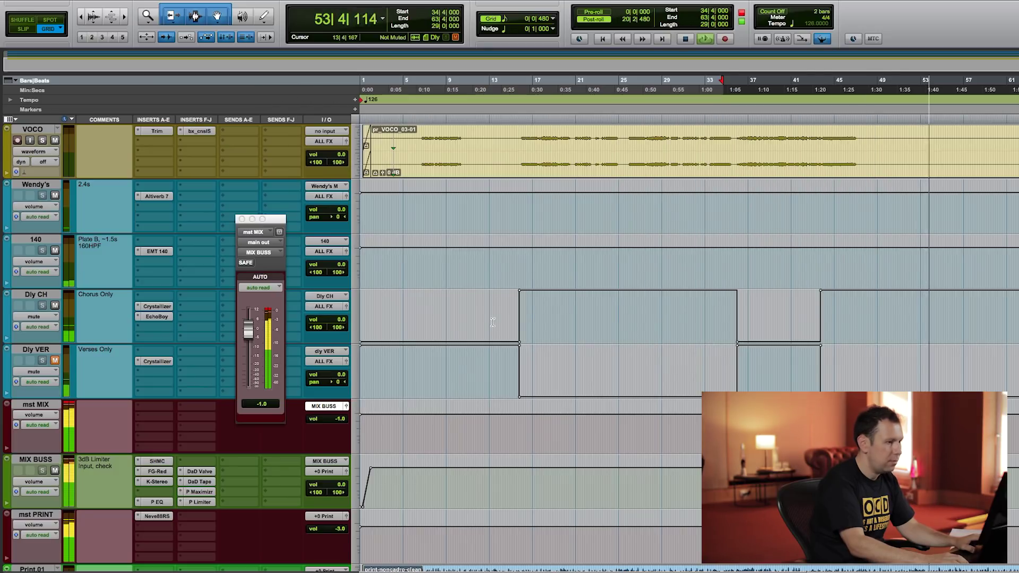
# Listen to the mix through bar 61, stop playback, and close the mst MIX and mst PRINT fader windows.
pyautogui.scroll(3, 518, 312)
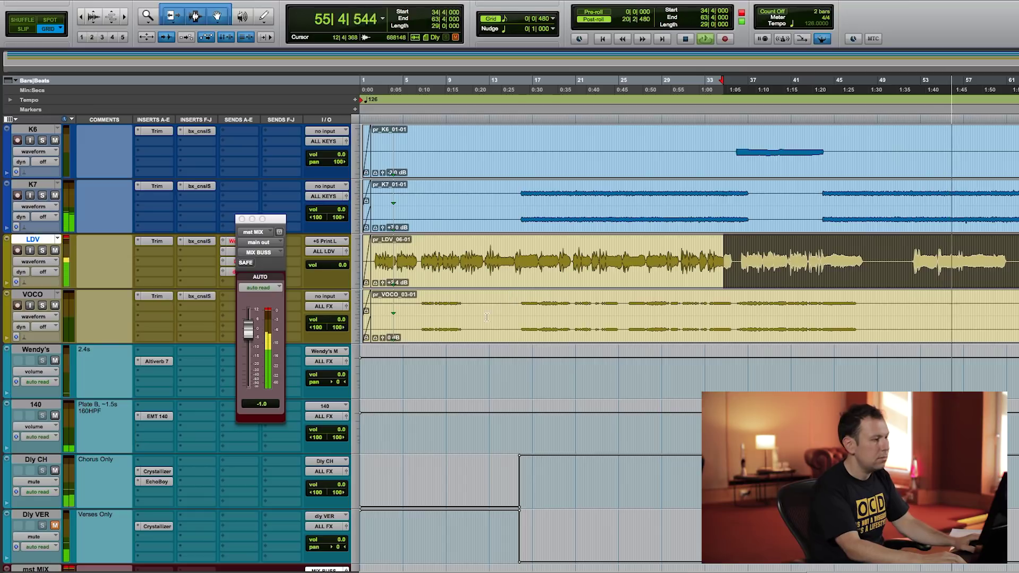
pyautogui.moveTo(249, 220); pyautogui.dragTo(122, 216)
pyautogui.click(113, 215)
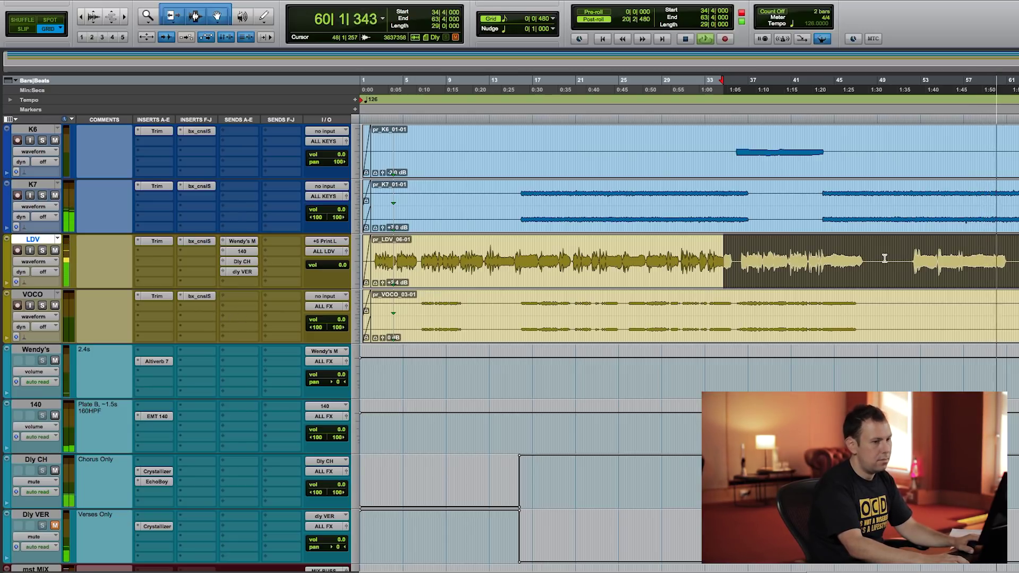
pyautogui.scroll(4, 860, 268)
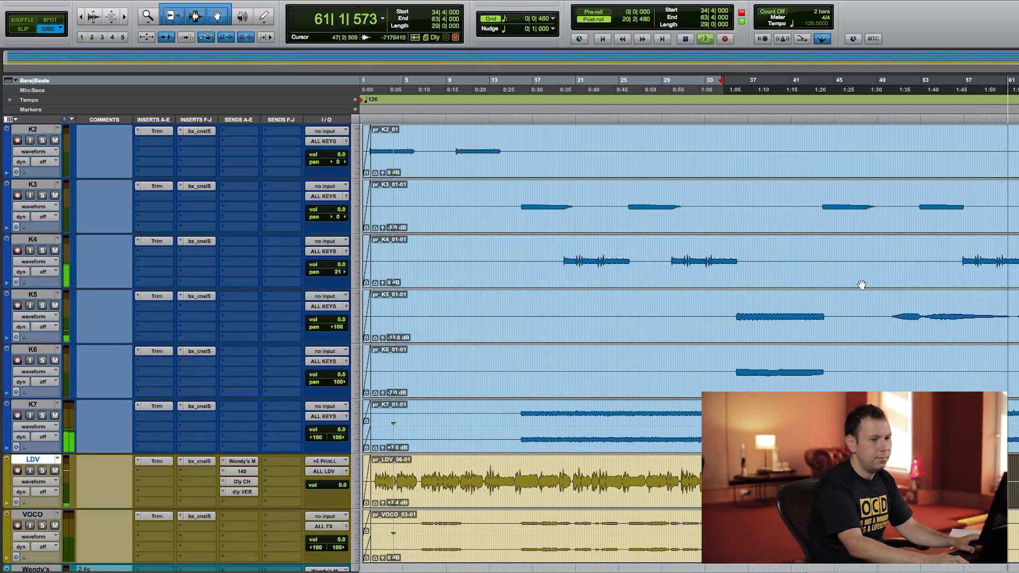
pyautogui.press('space')
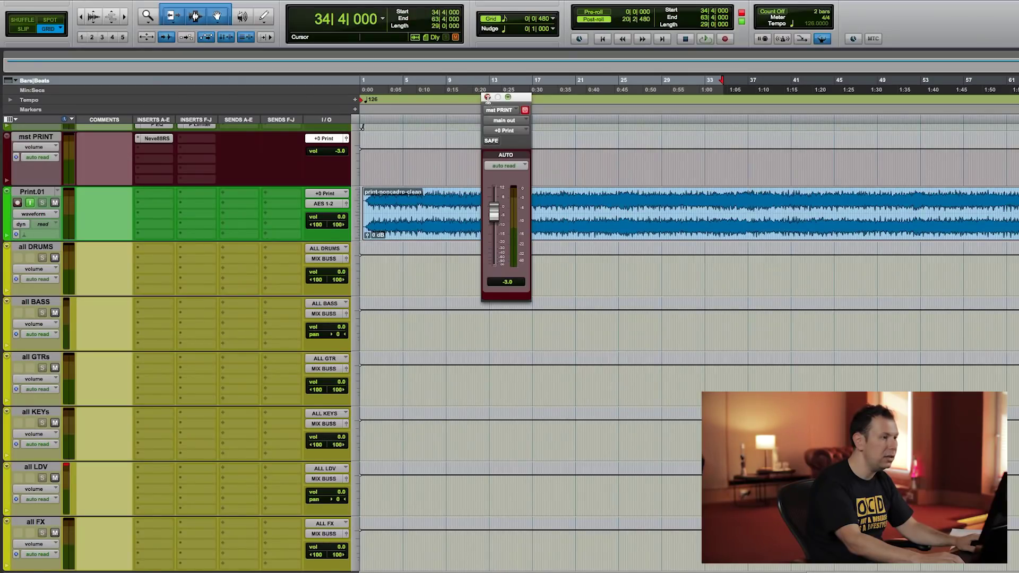
pyautogui.click(487, 98)
# Play K5's closing passage from 62|1|000 in the full mix.
pyautogui.scroll(-20, 584, 324)
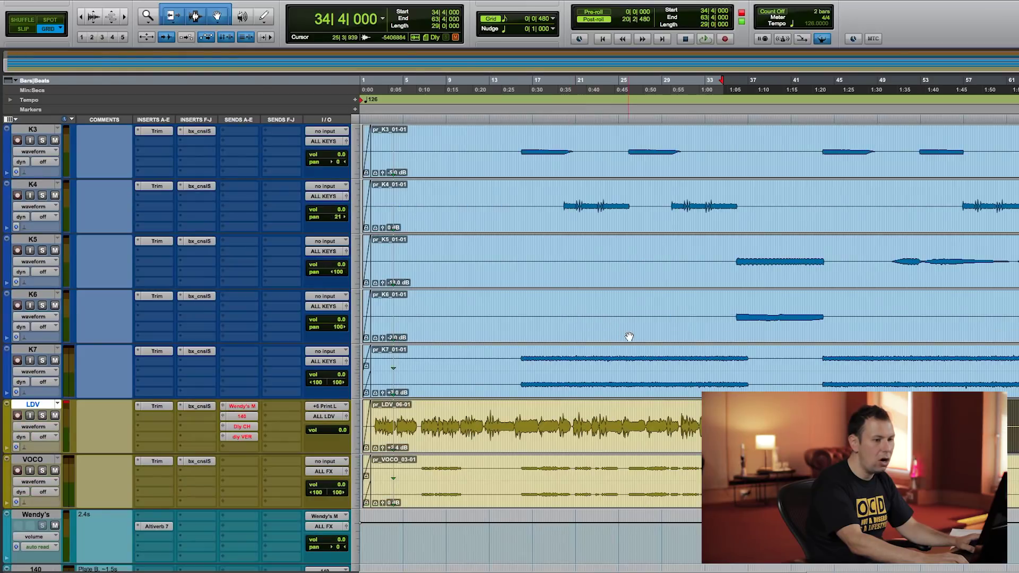
pyautogui.hscroll(3, 629, 337)
pyautogui.click(937, 255)
pyautogui.moveTo(934, 255); pyautogui.dragTo(968, 257)
pyautogui.click(936, 256)
pyautogui.press('space')
pyautogui.scroll(3, 870, 271)
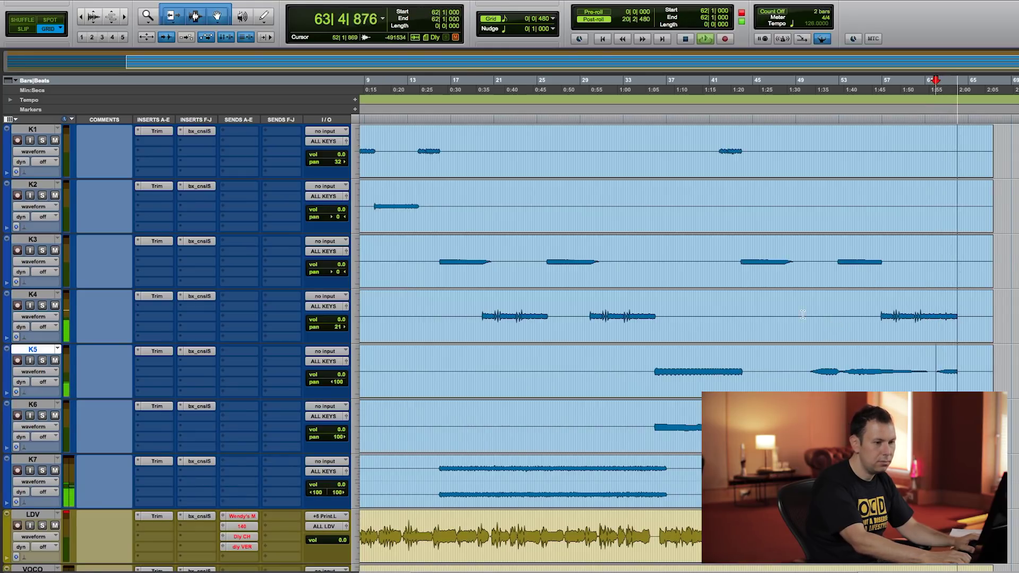
pyautogui.press('space')
# Select the grouped G9 and G10 clip.
pyautogui.scroll(3, 654, 330)
pyautogui.scroll(3, 653, 330)
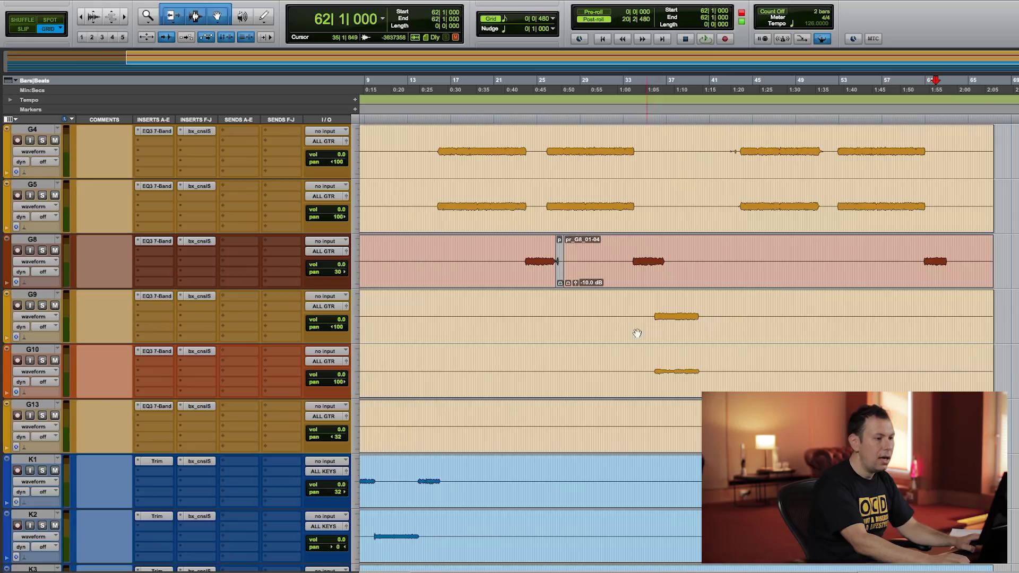
pyautogui.click(626, 335)
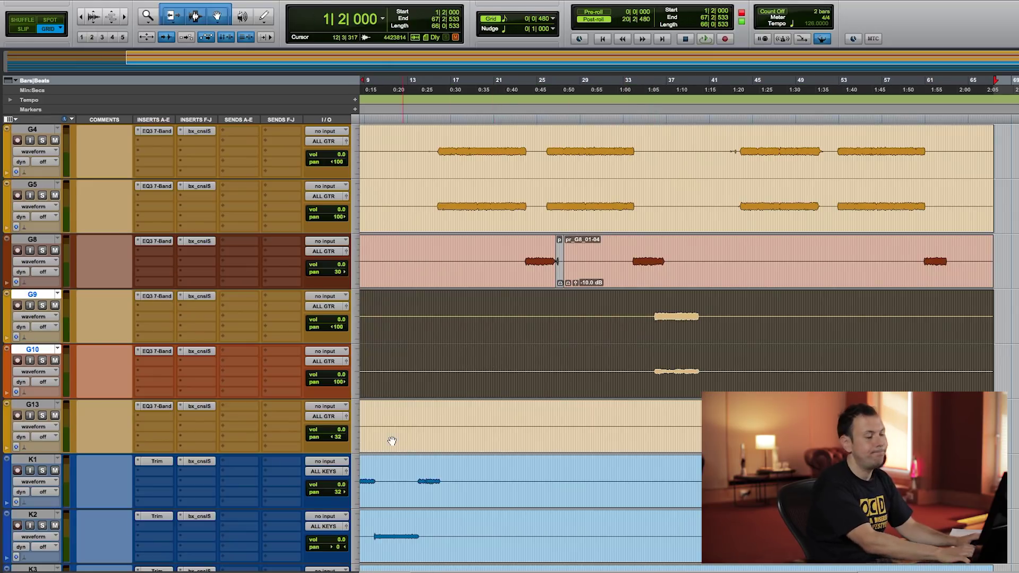